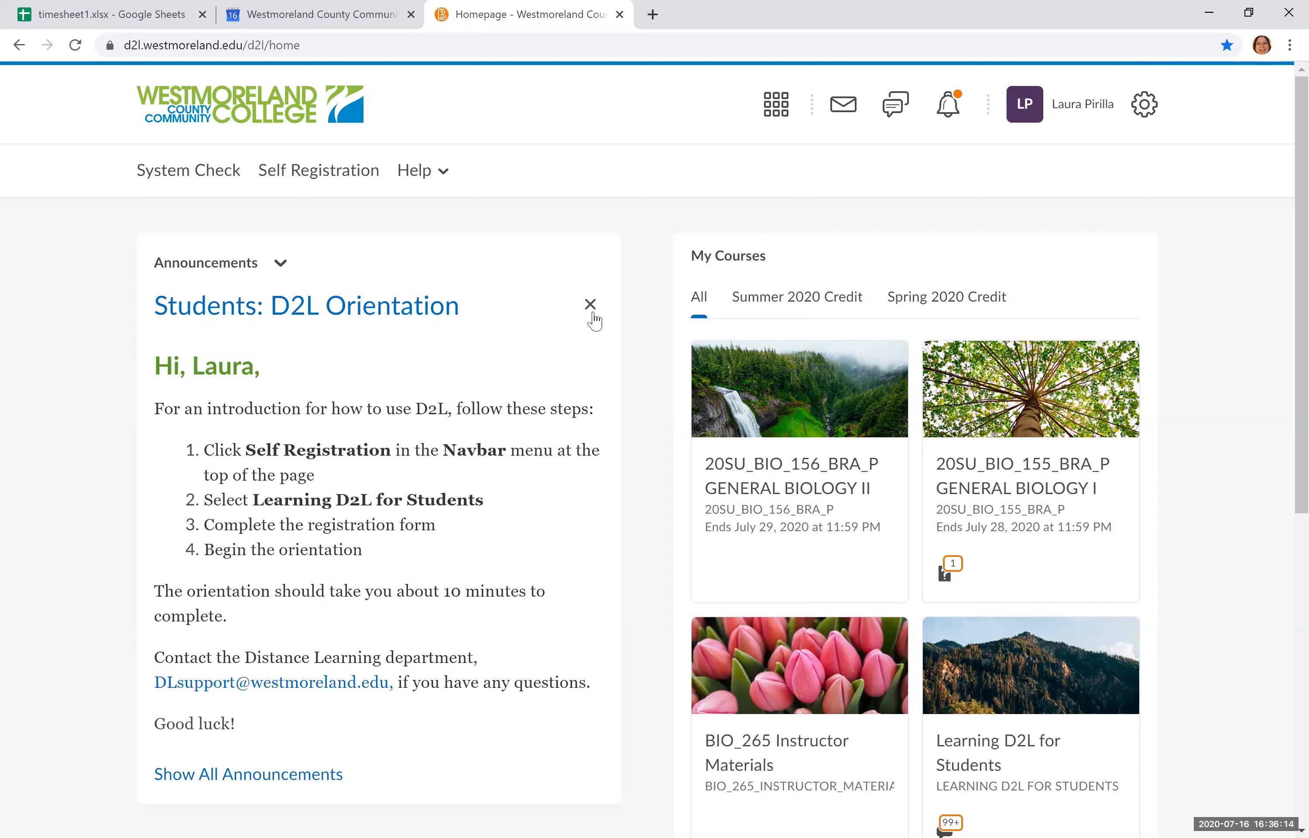
Open the question library for quizzes in the 20SU_BIO_156_BRA_P General Biology II course
mouse_move(712, 387)
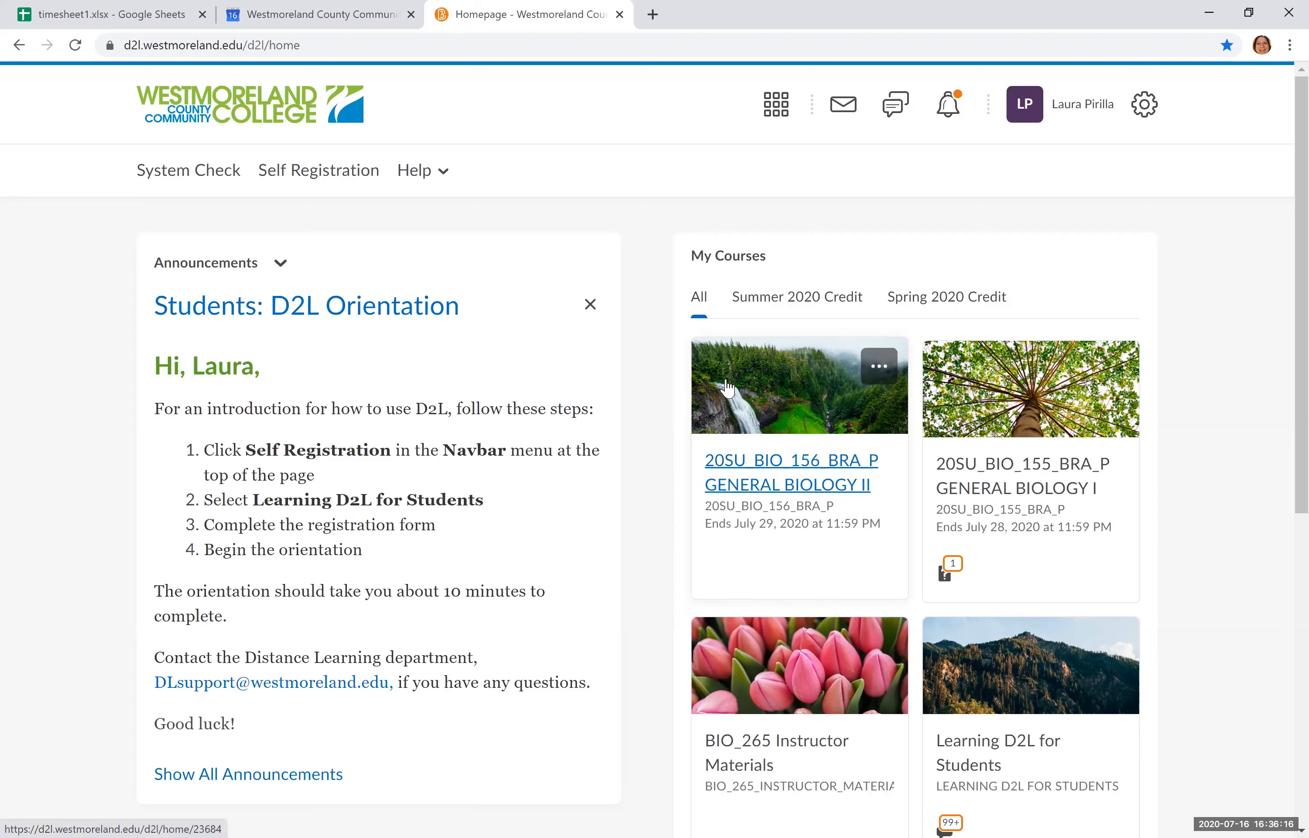
left_click(727, 388)
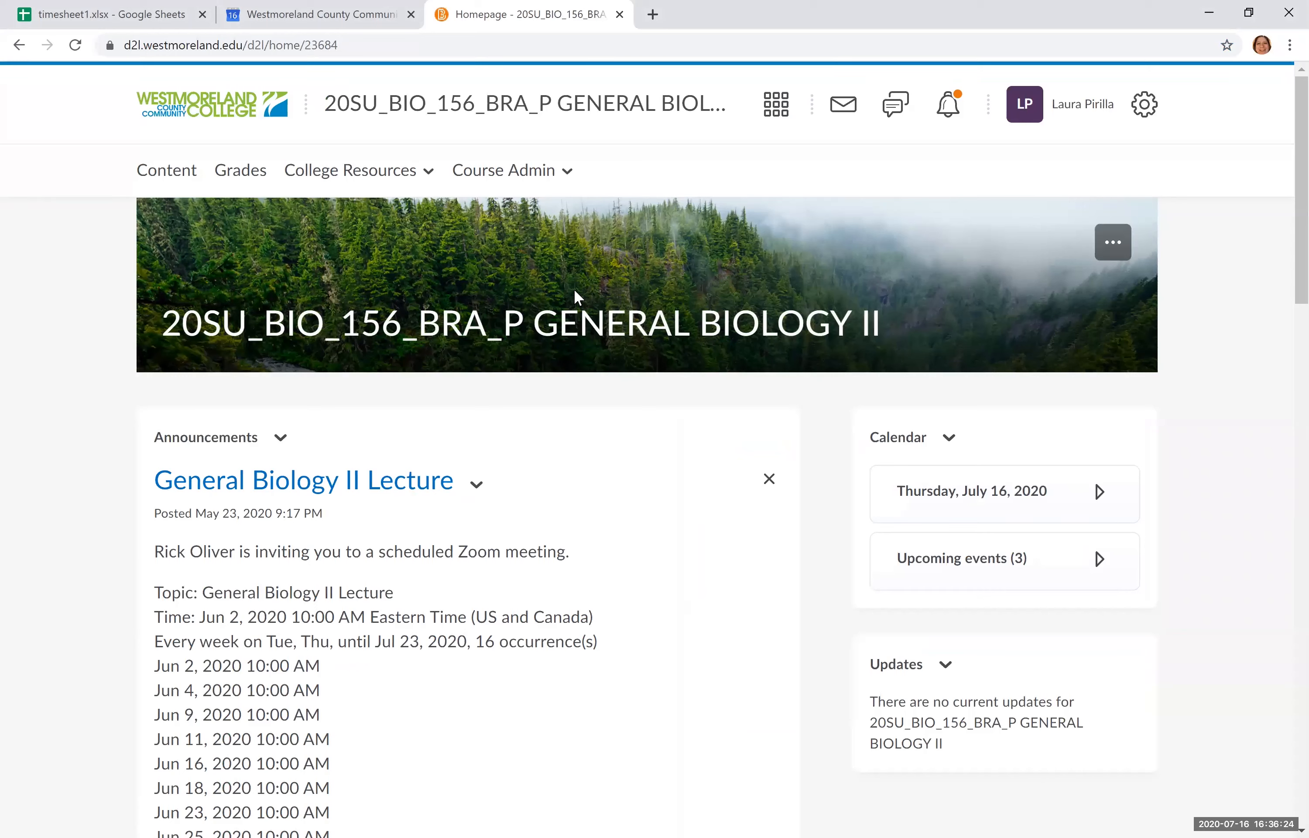
left_click(562, 185)
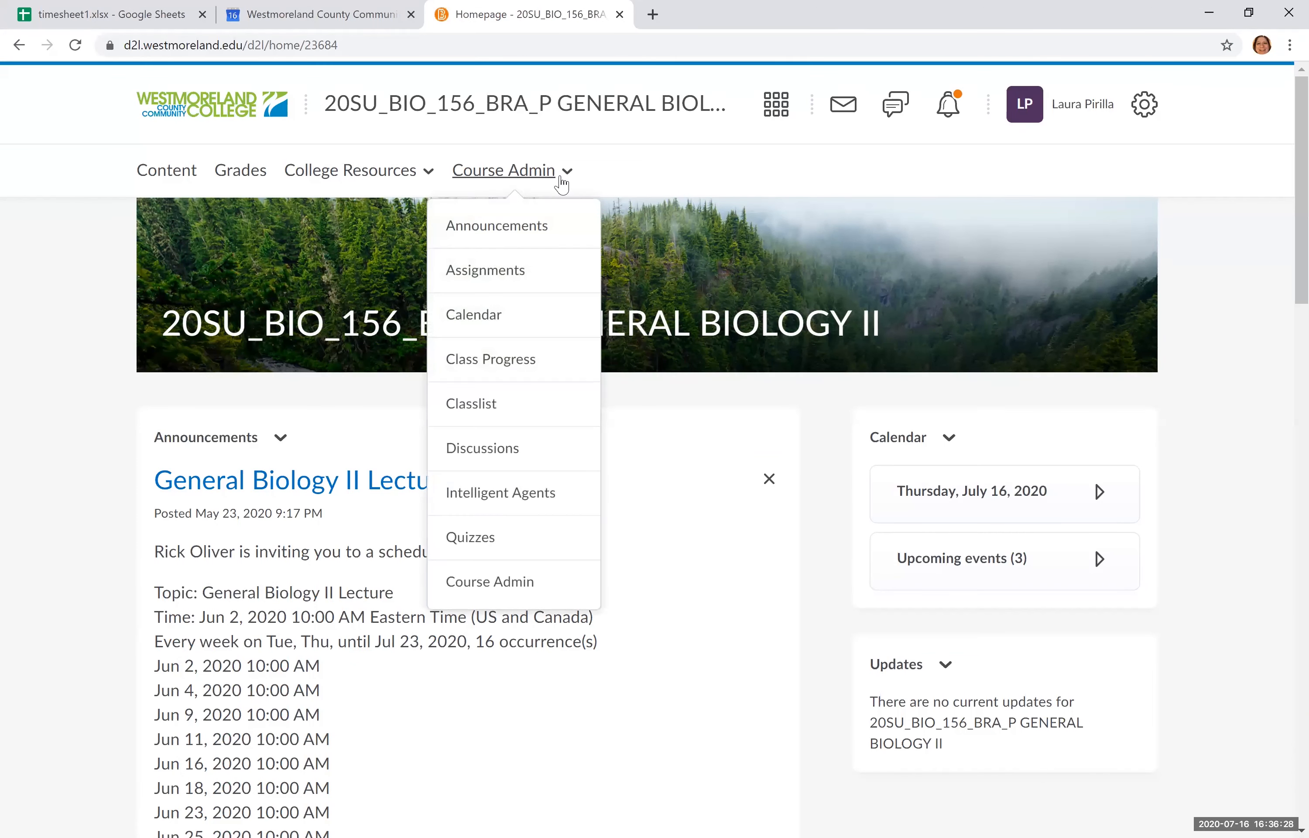
left_click(485, 535)
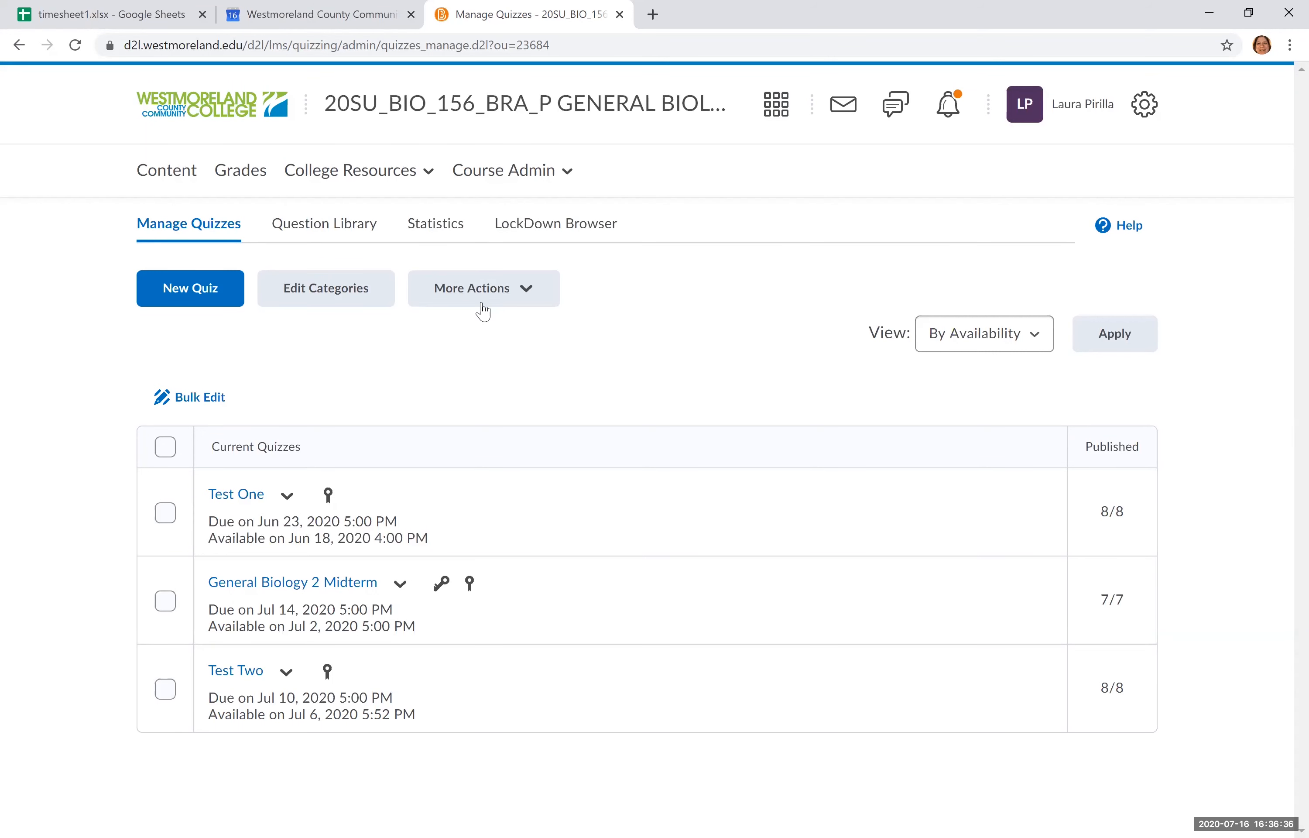
left_click(358, 237)
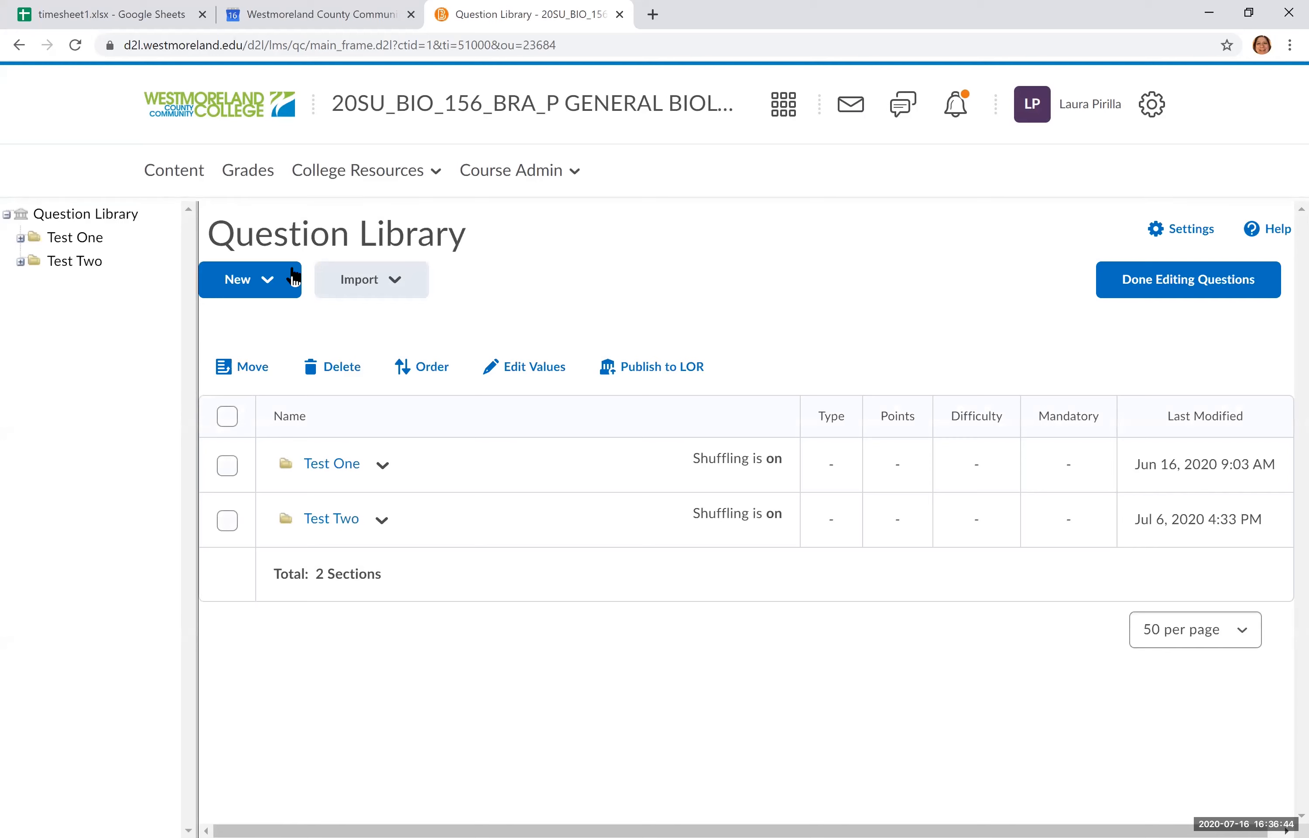
Create a section titled "Test Three" in the question library with question shuffling enabled, and save it
left_click(270, 282)
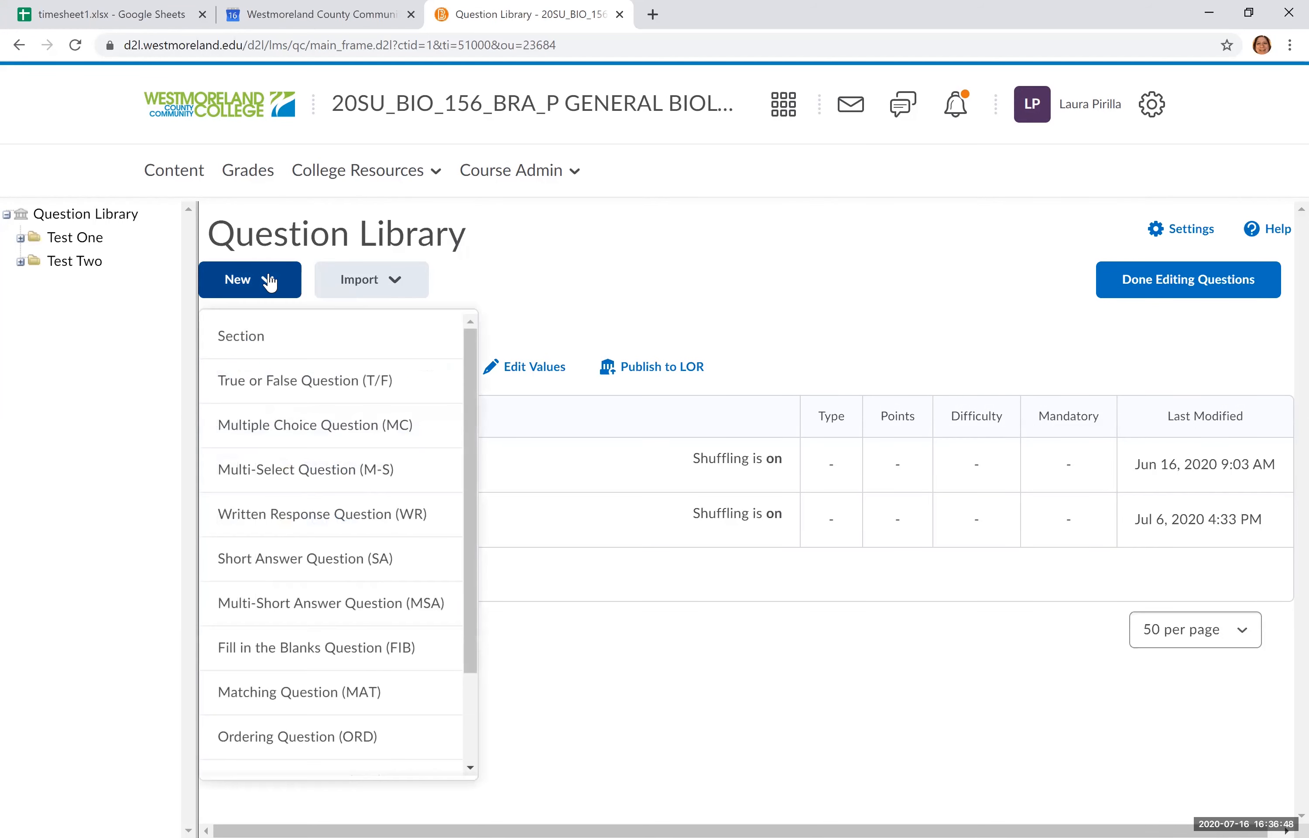
left_click(256, 336)
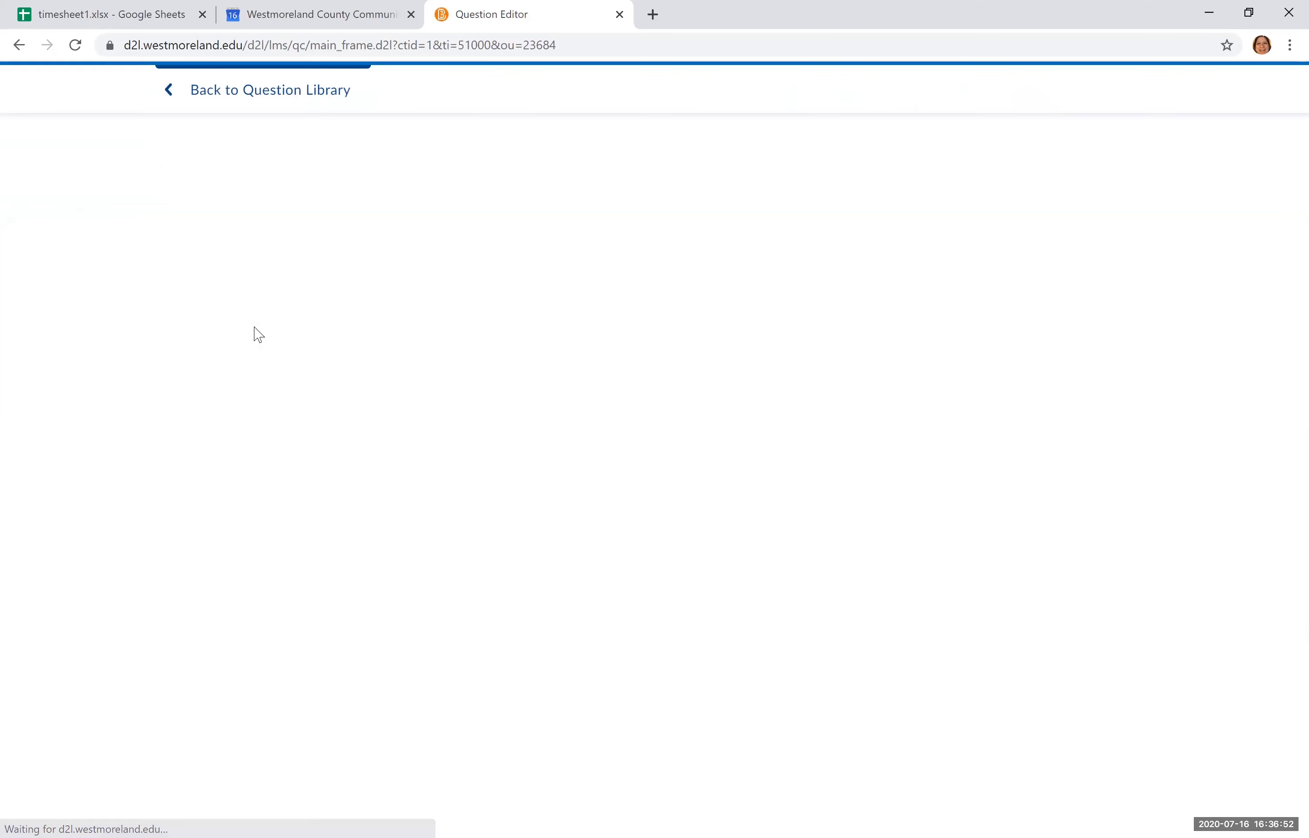
left_click(248, 197)
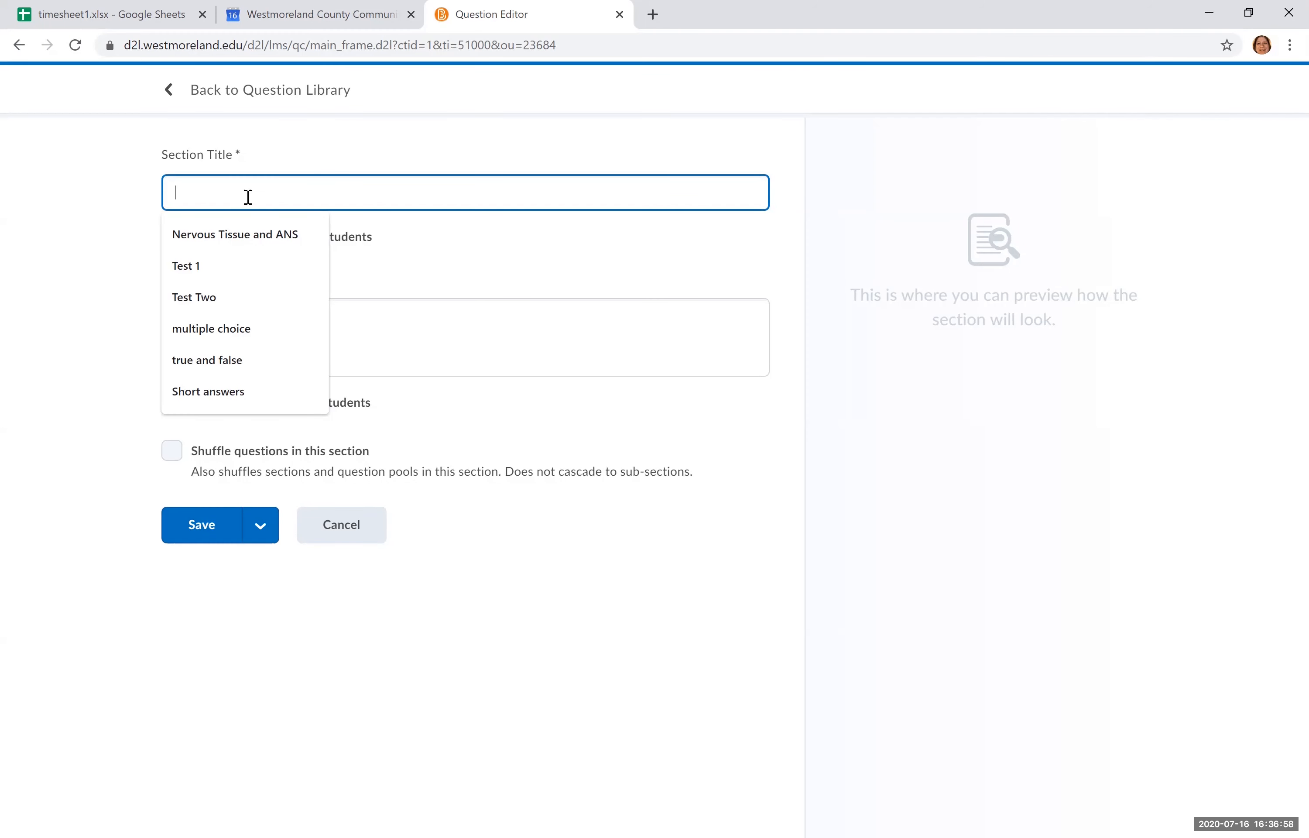
type("Test")
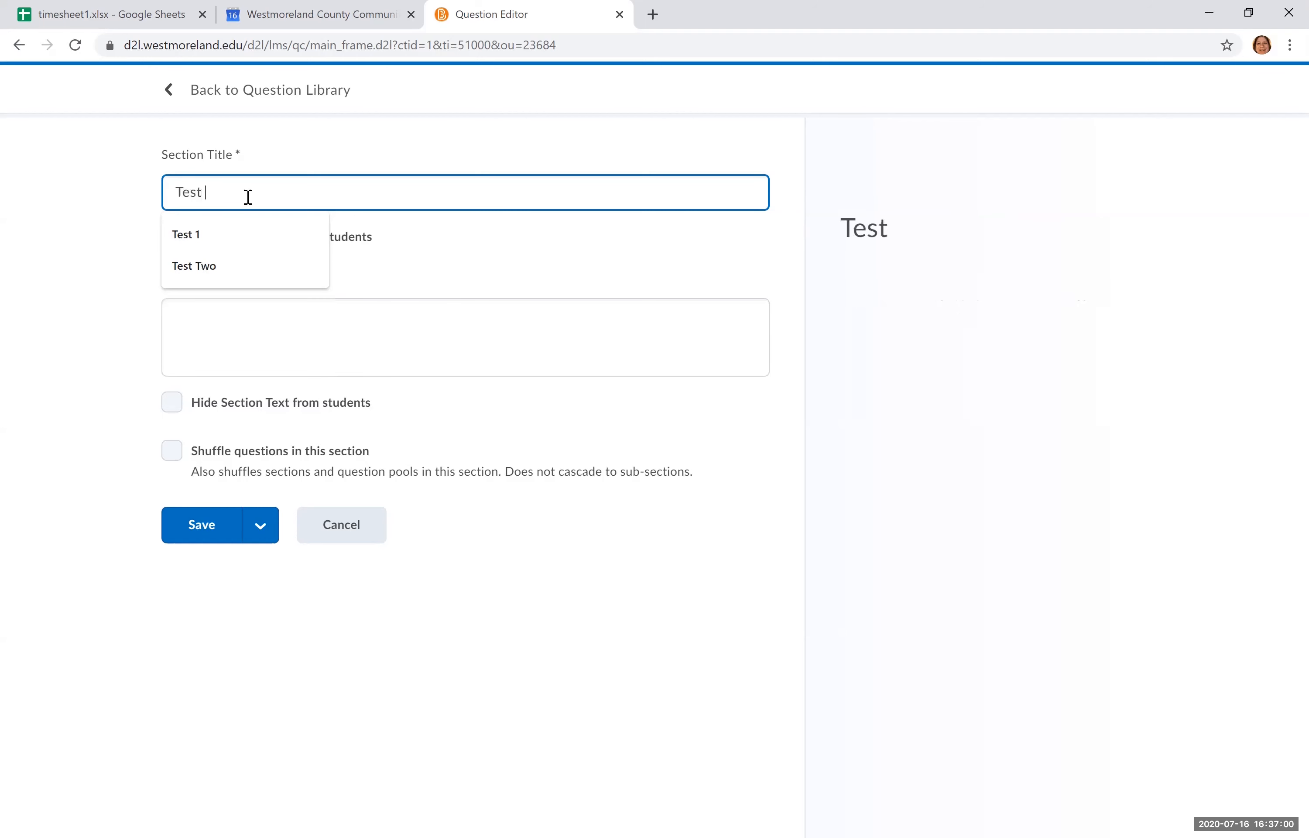
type(" Three")
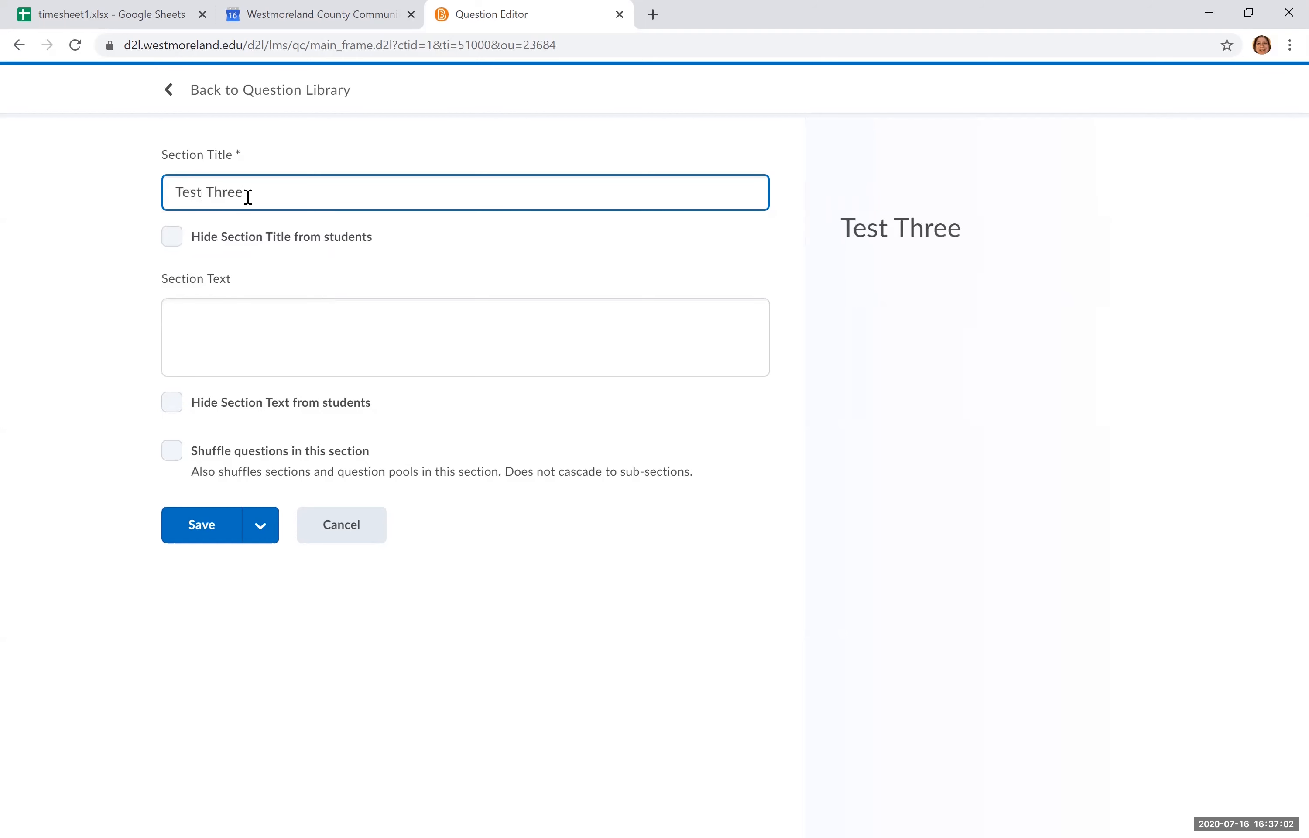
left_click(186, 342)
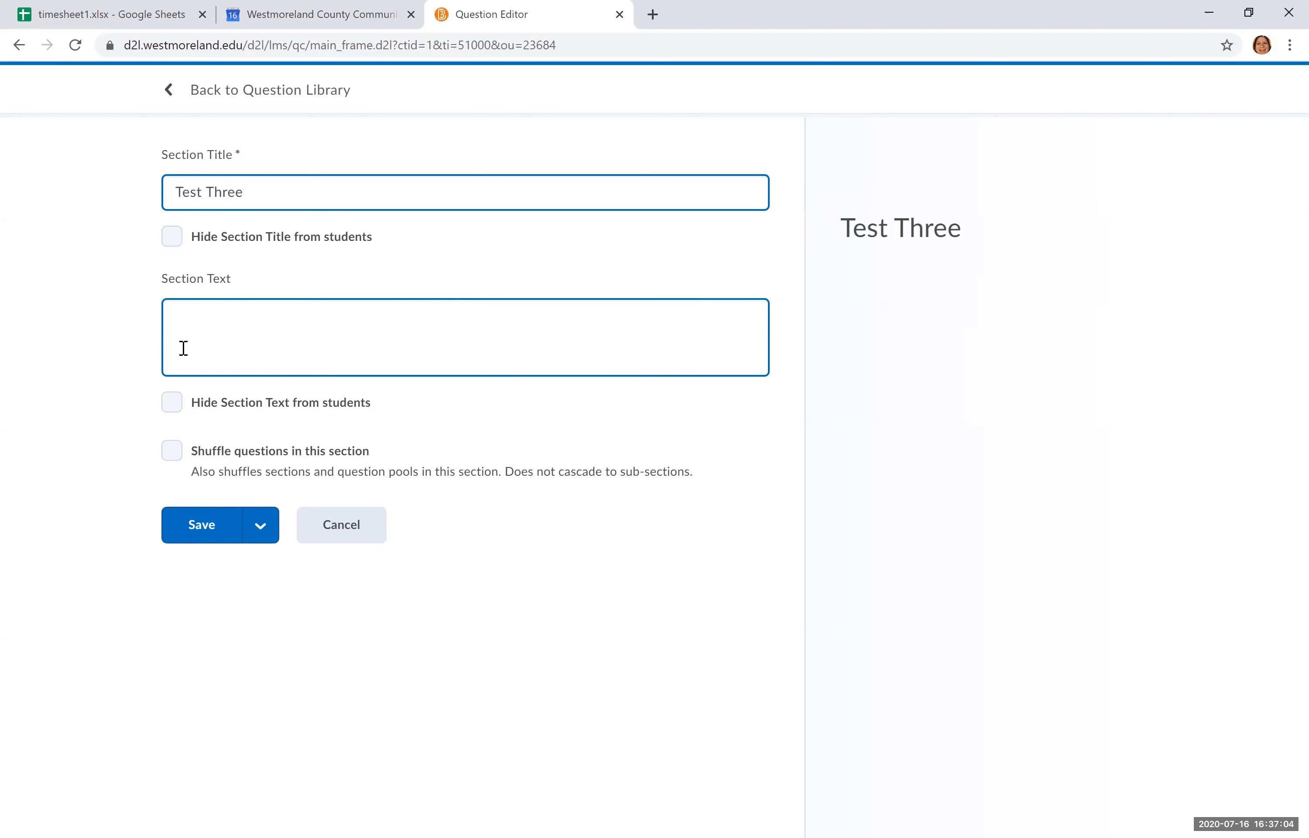
left_click(172, 452)
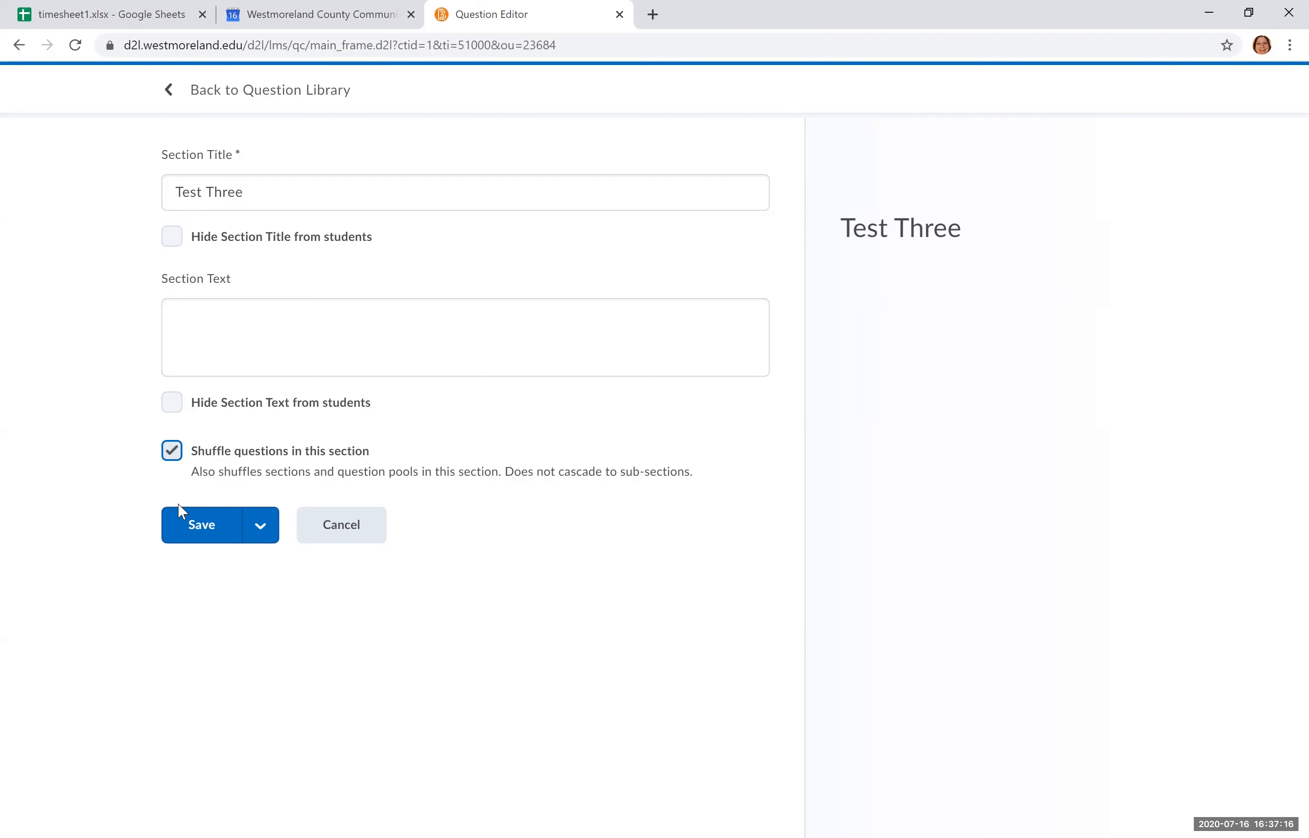
left_click(197, 544)
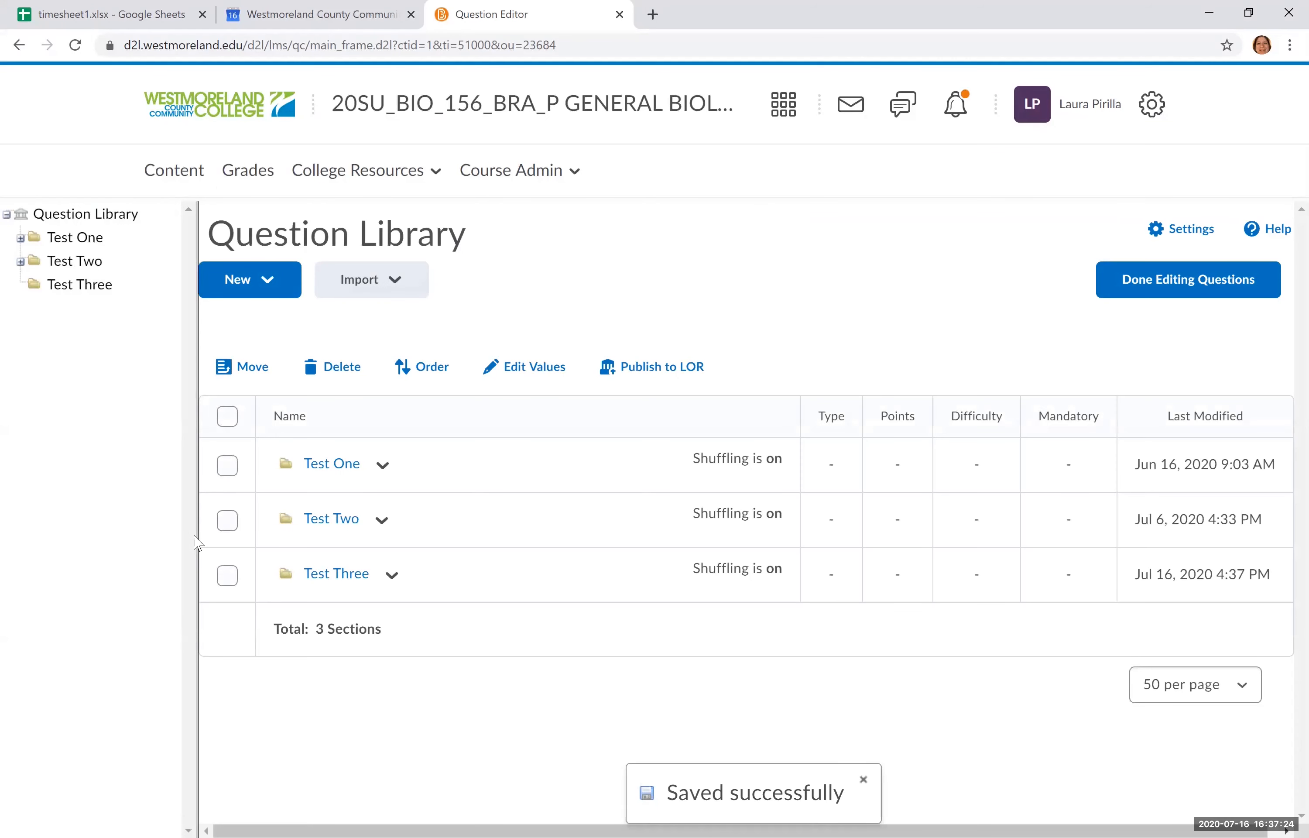
Inside the Test Three section, create a "multiple choice" subsection with shuffled questions and save it with a copy
left_click(334, 575)
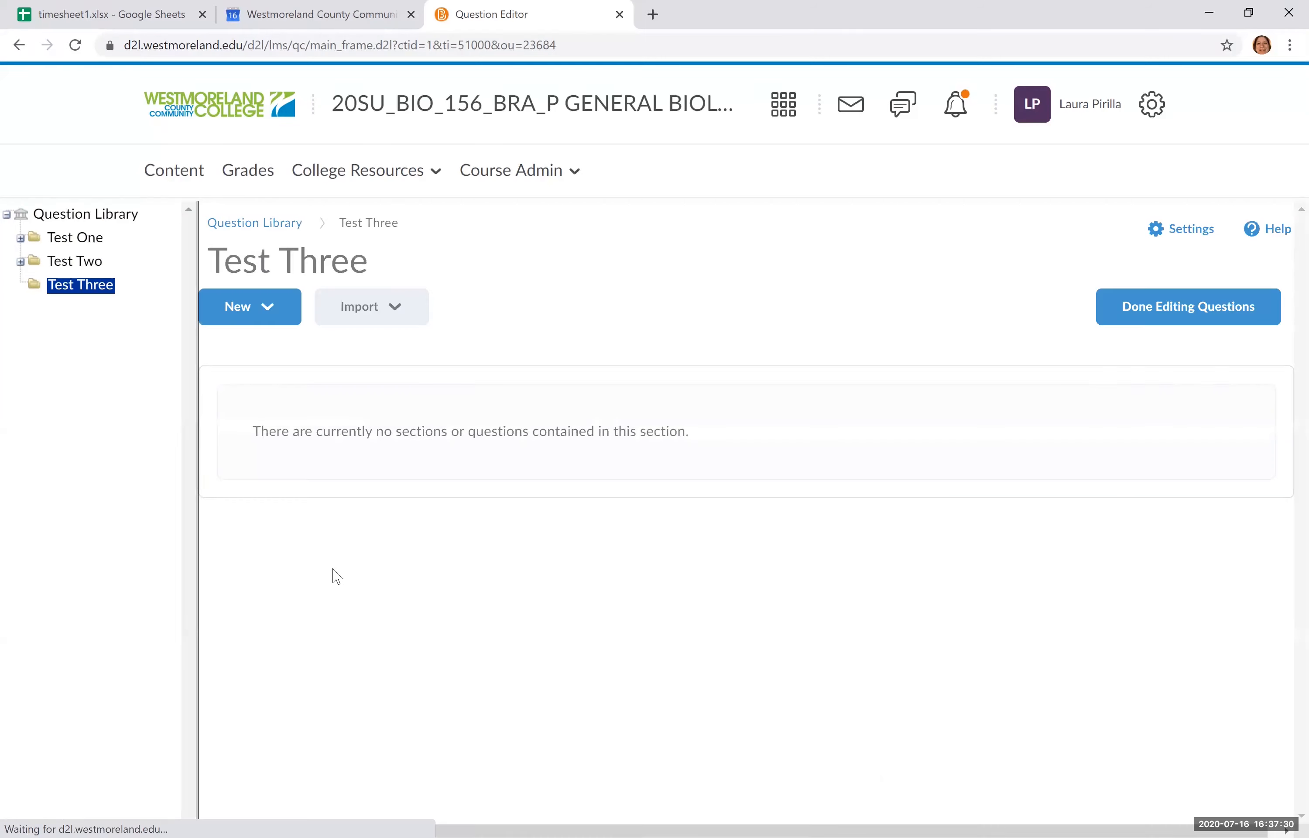
left_click(267, 325)
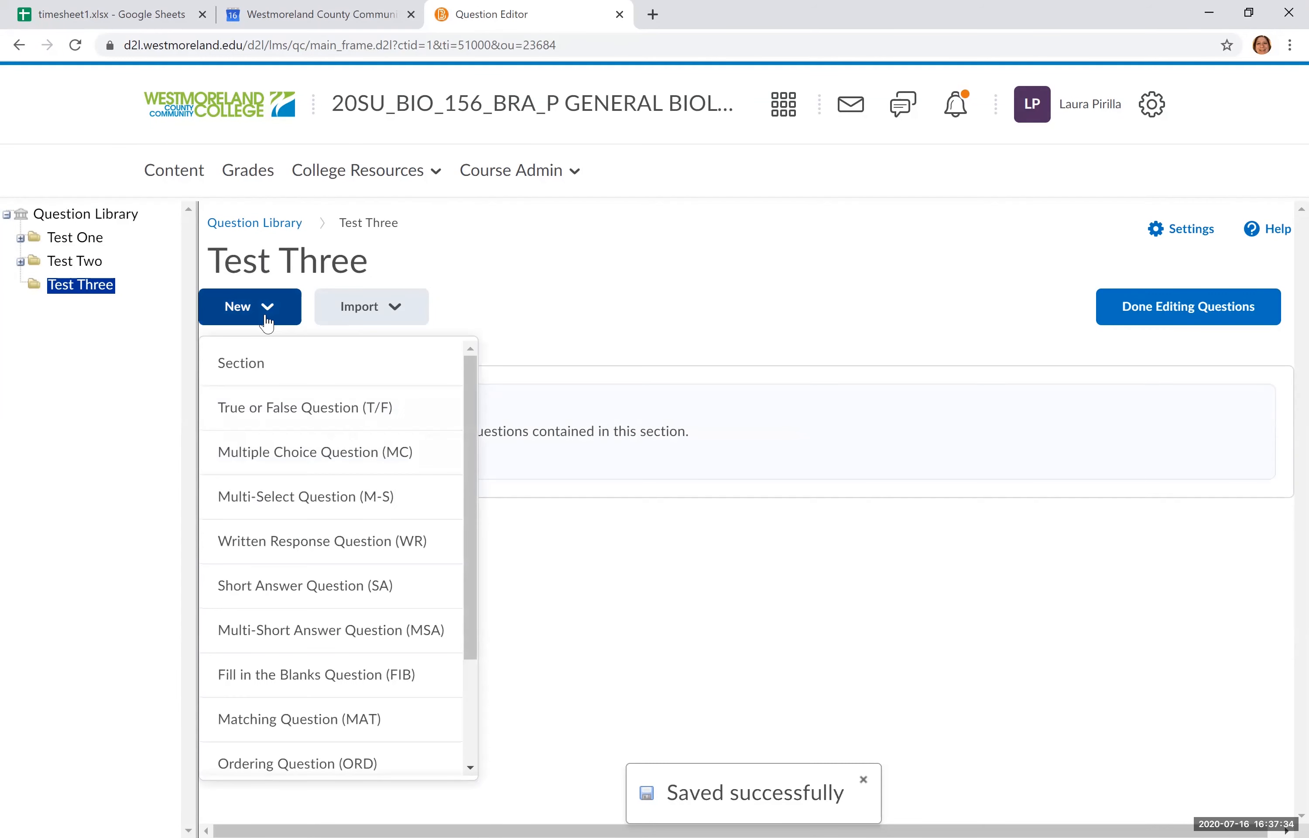
left_click(260, 374)
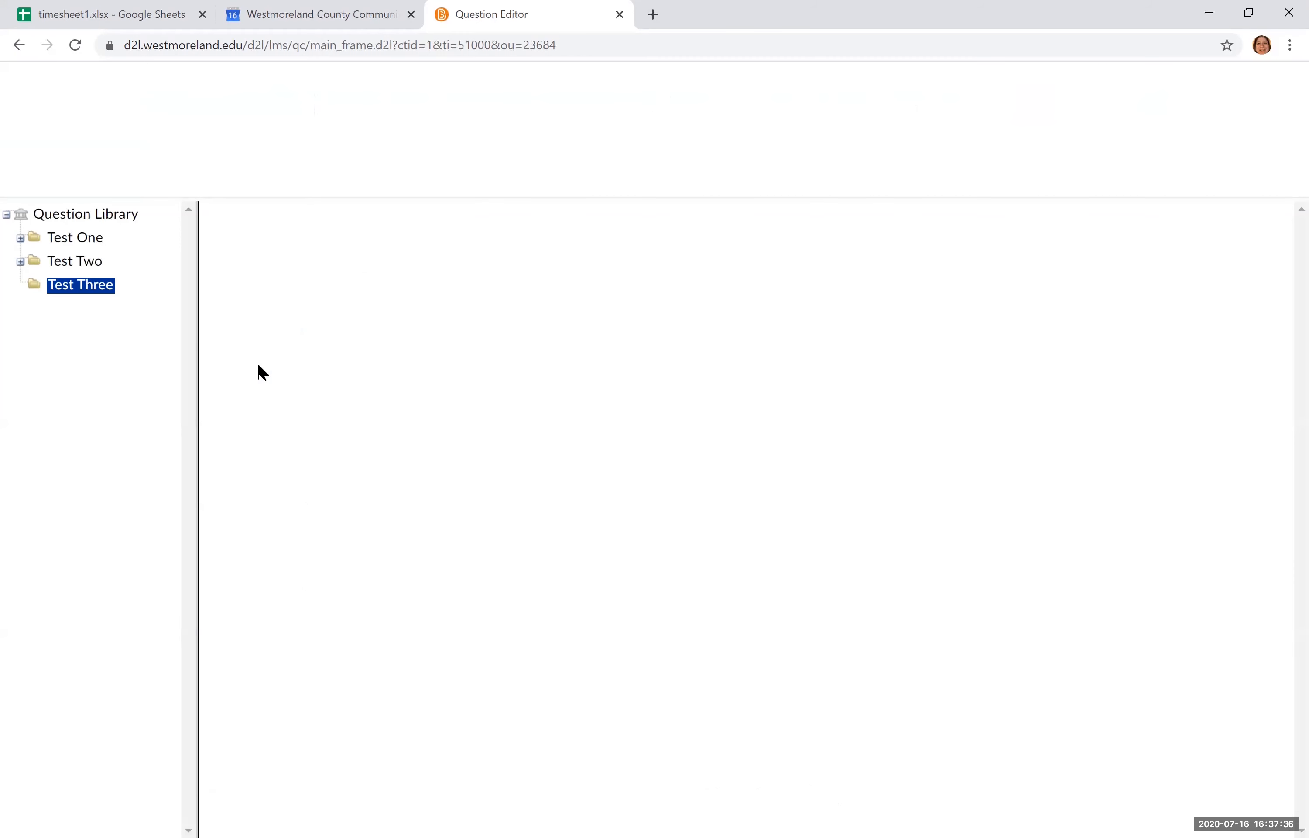
left_click(247, 202)
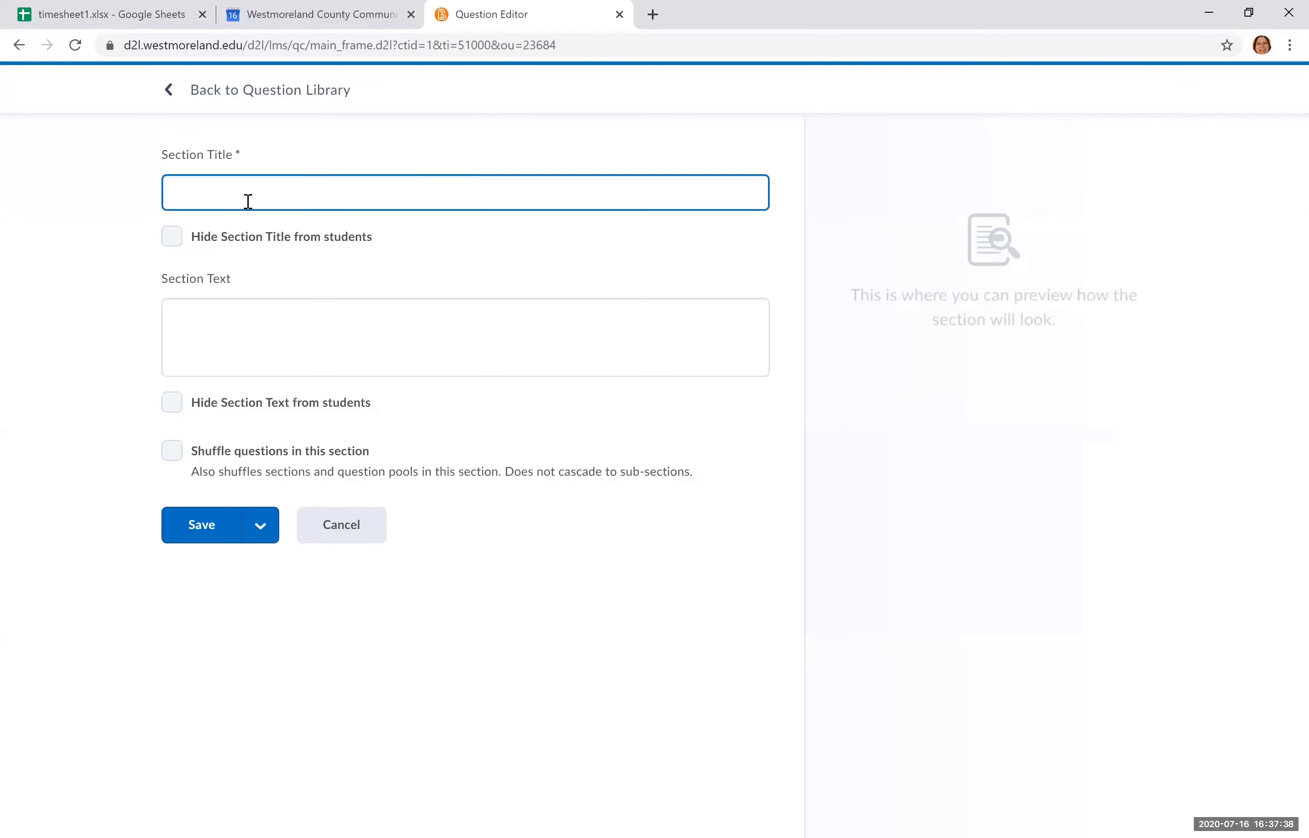
left_click(248, 202)
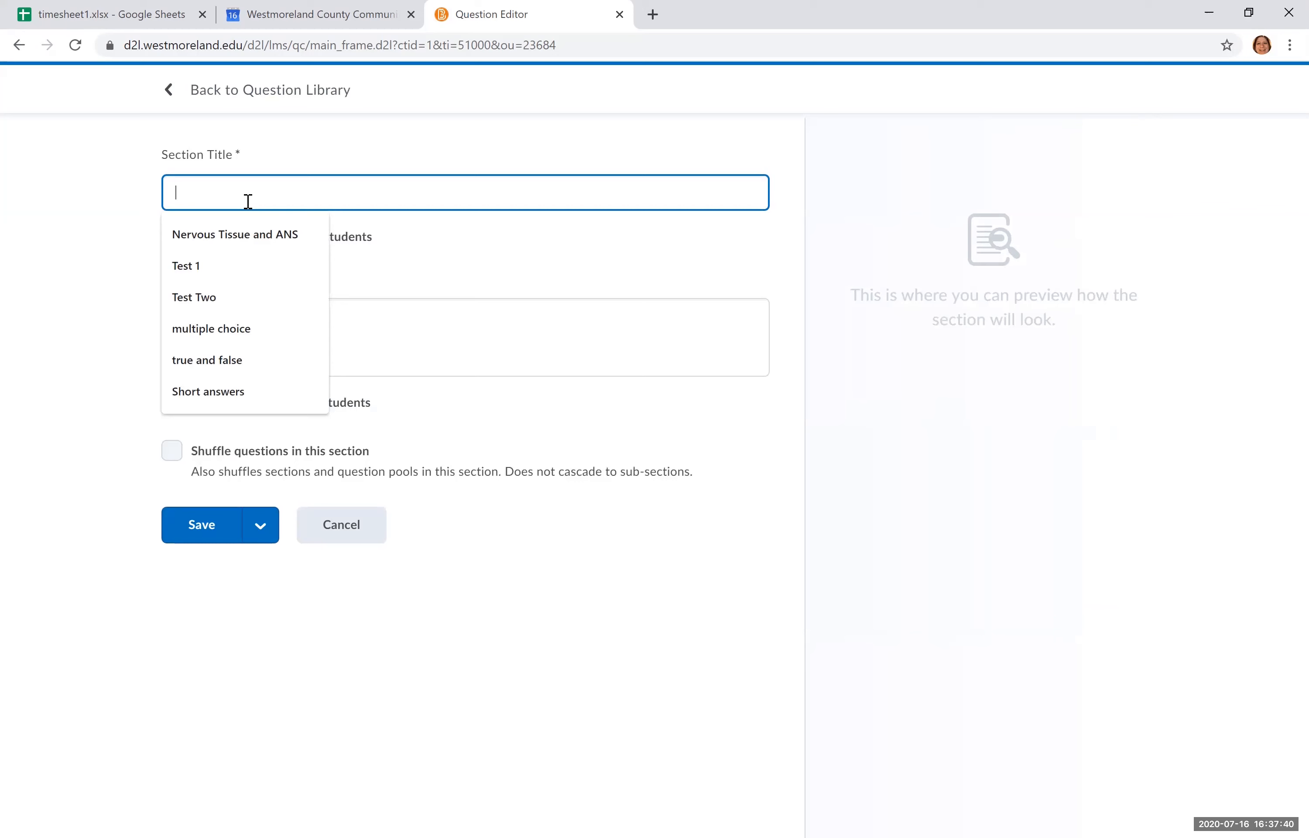
type("mult")
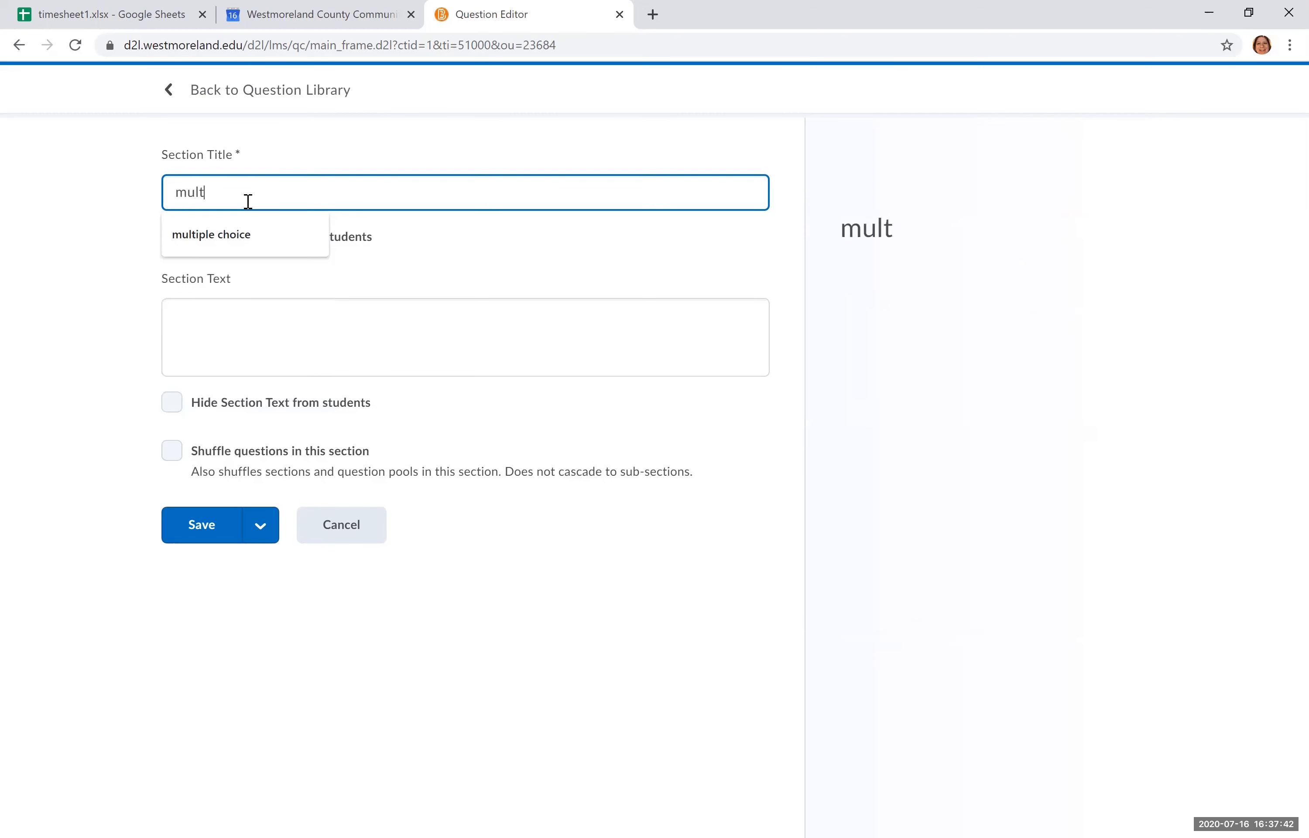
type("iple choice")
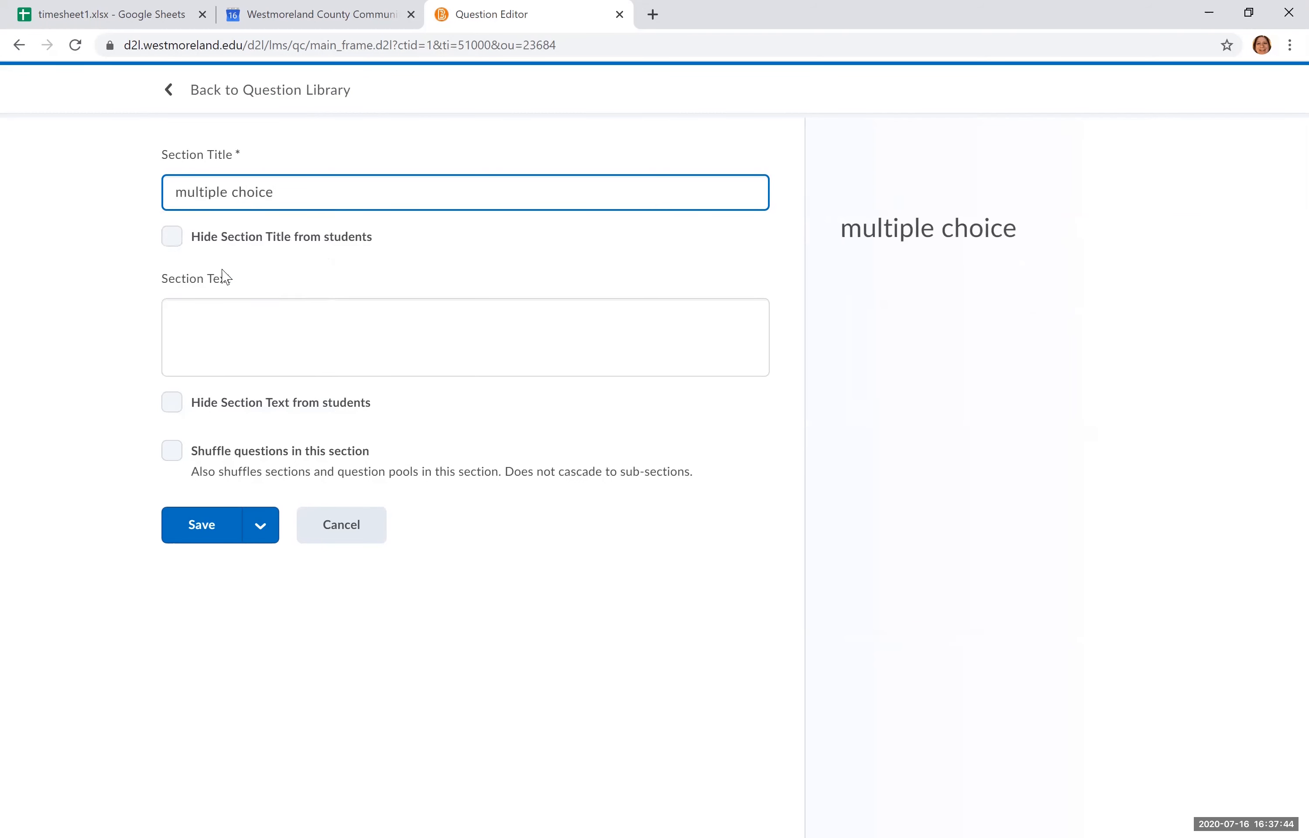
left_click(175, 455)
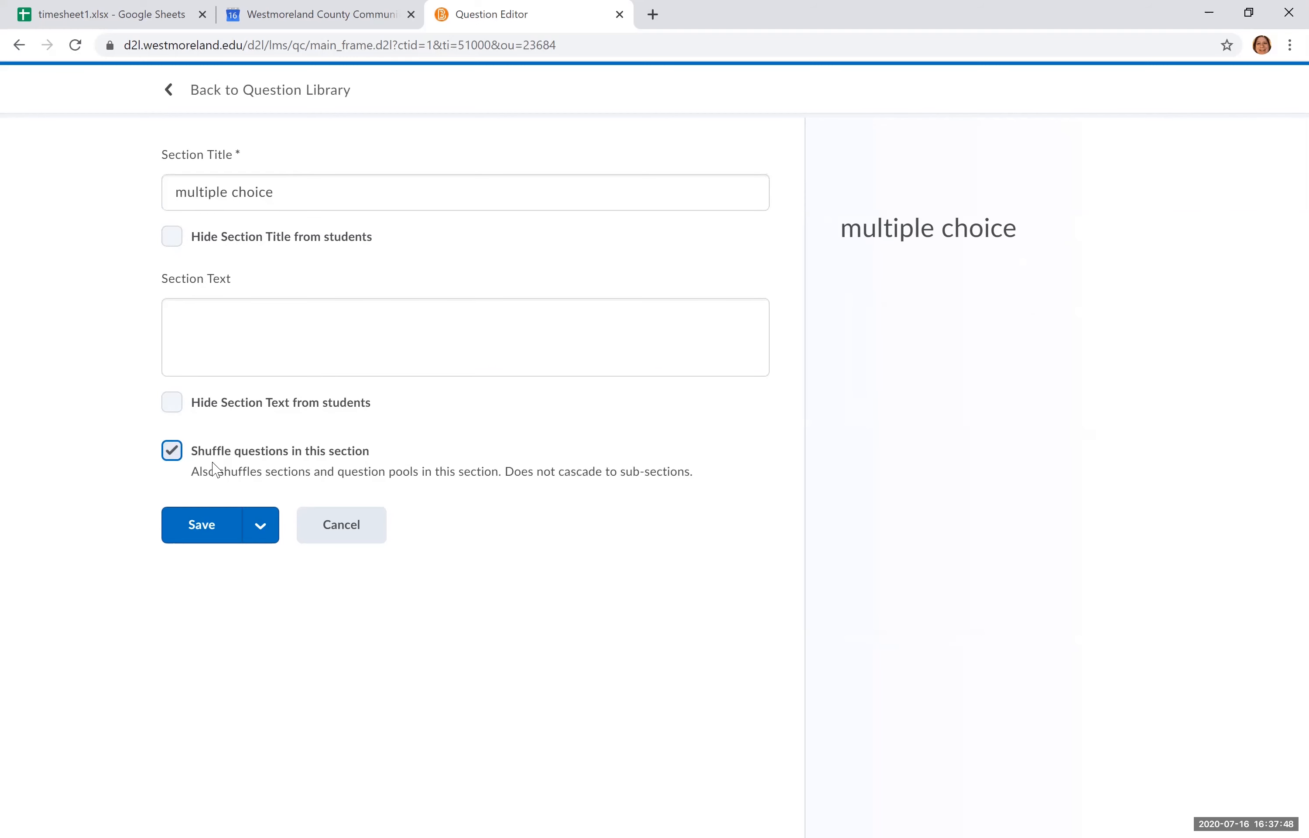
left_click(262, 527)
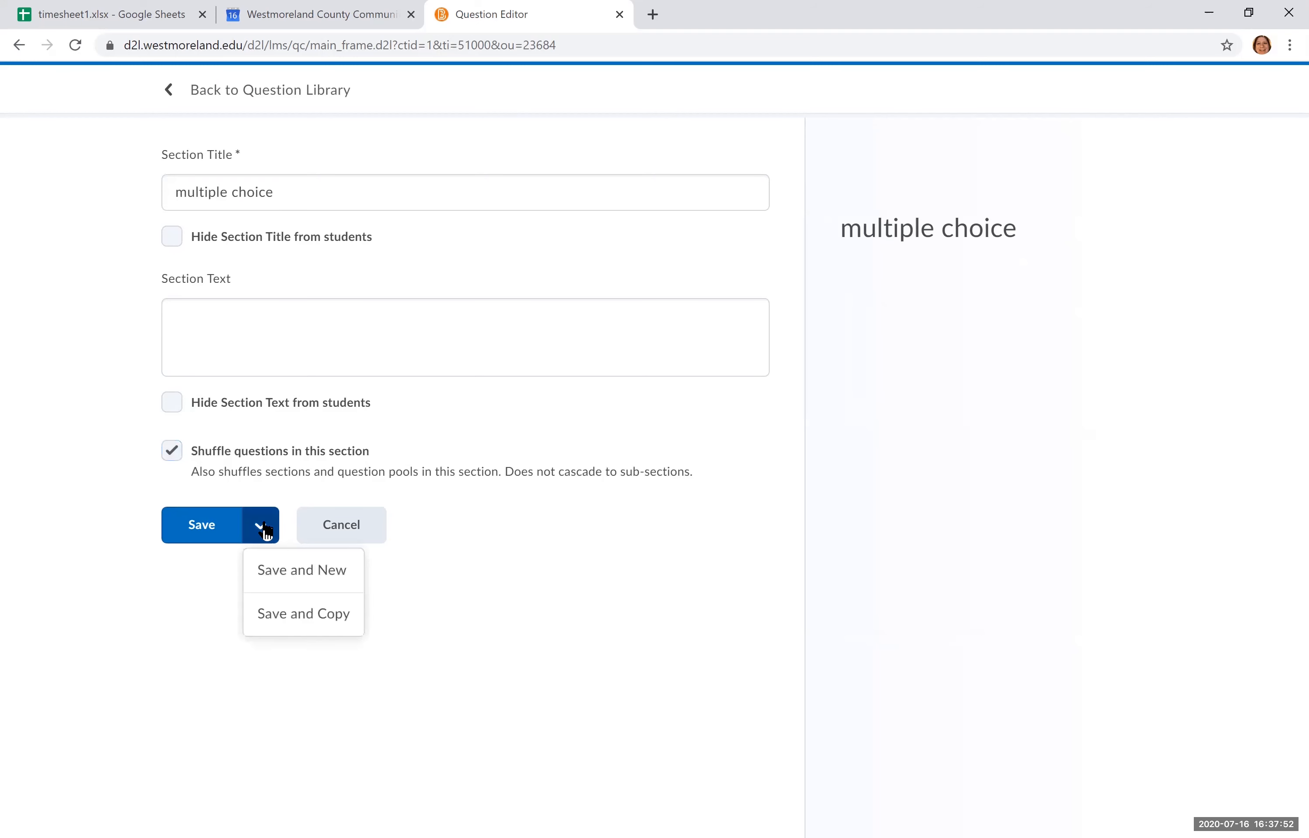
left_click(269, 615)
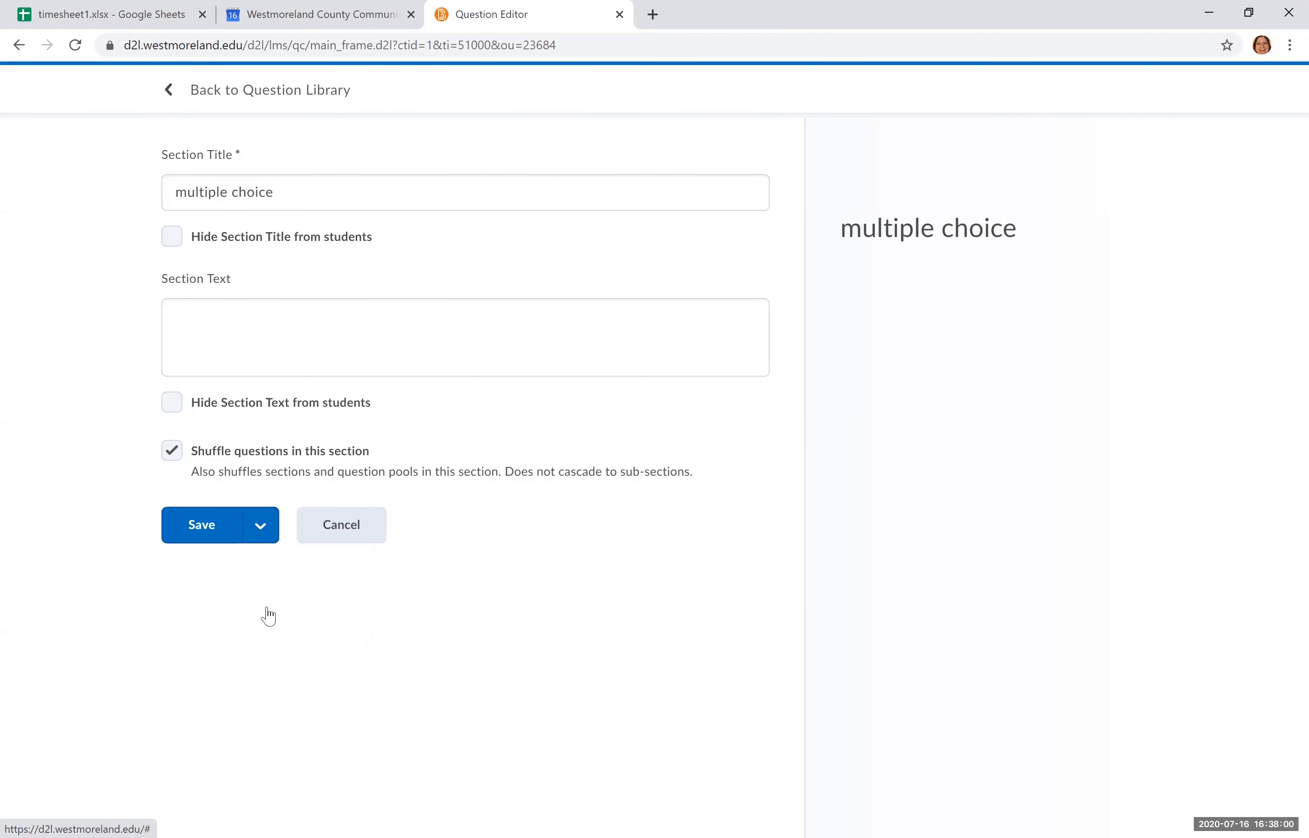
Retitle the copied section "true and false" and save it with another copy
left_click(283, 198)
triple_click(282, 198)
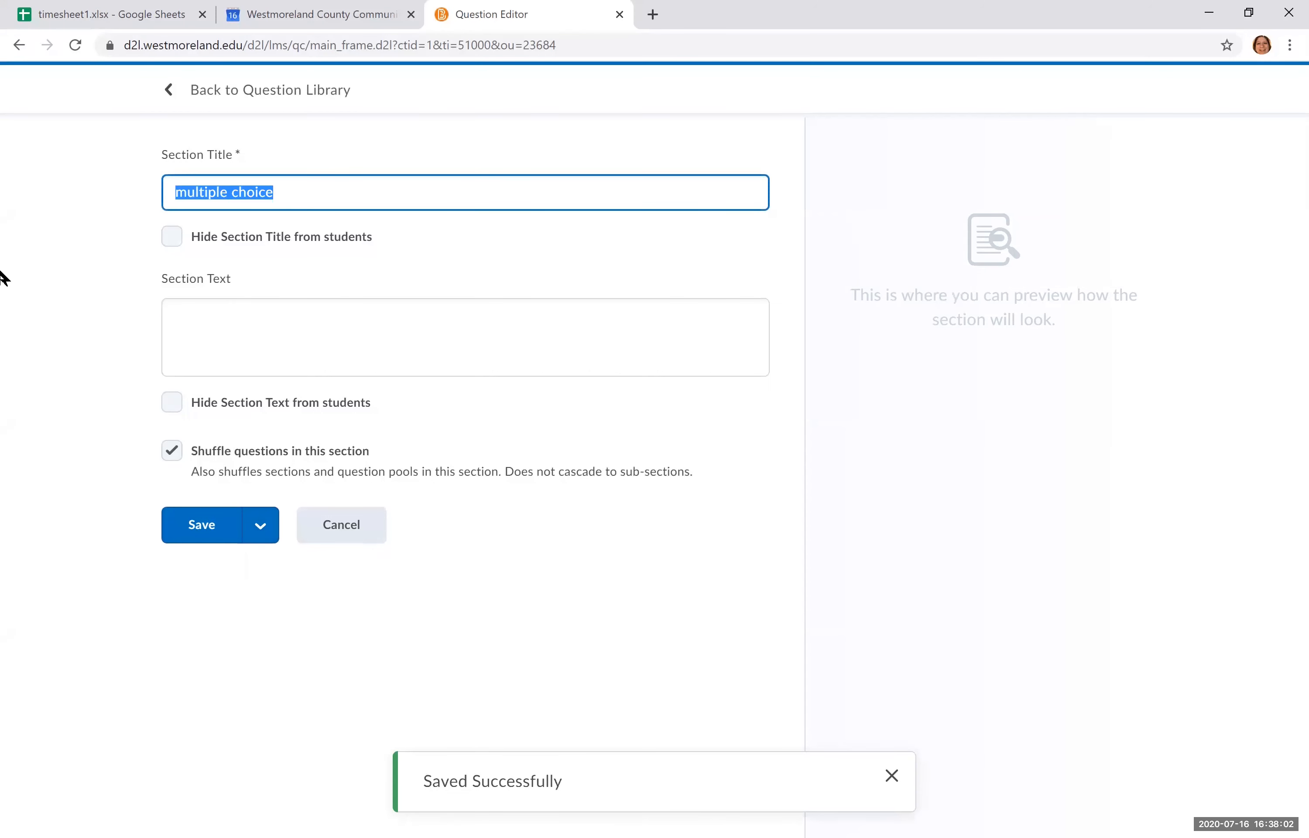
type("true and false")
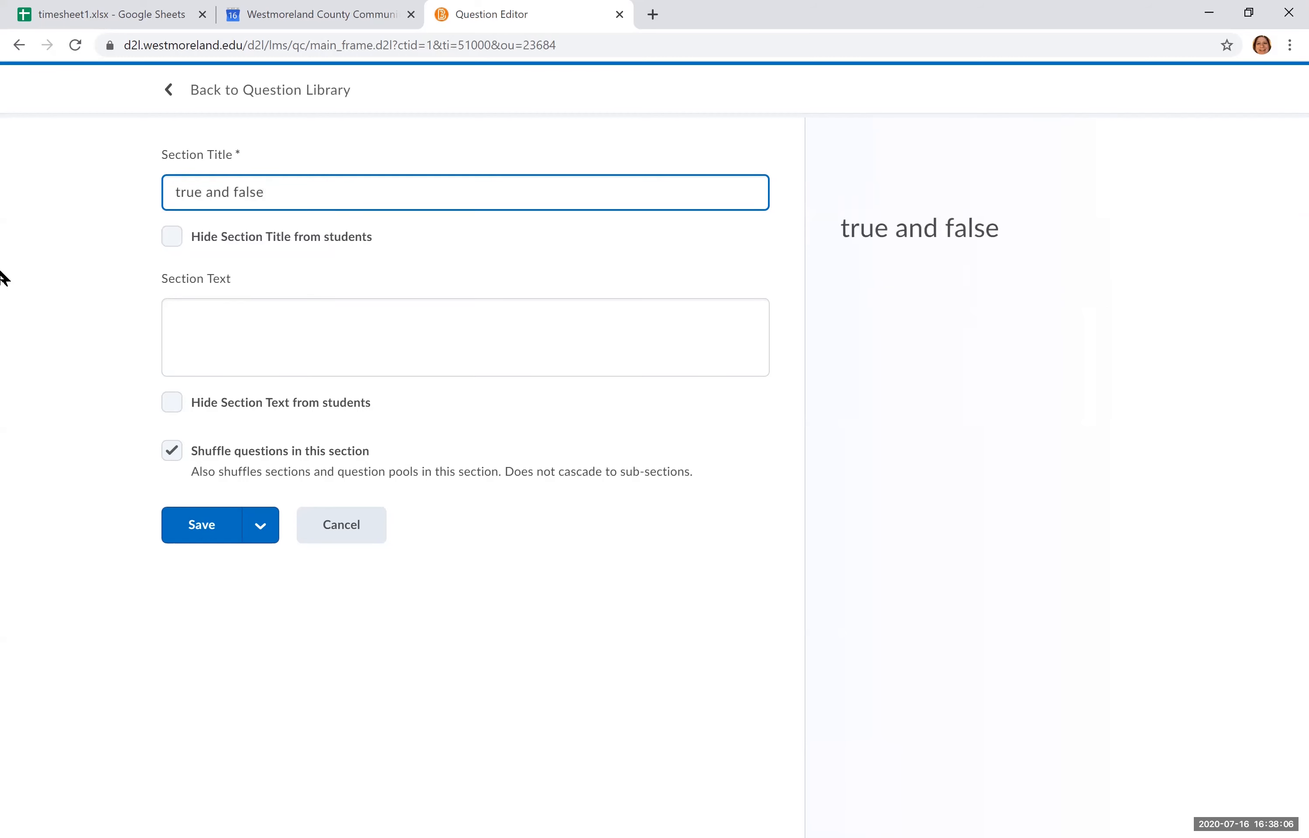
left_click(258, 529)
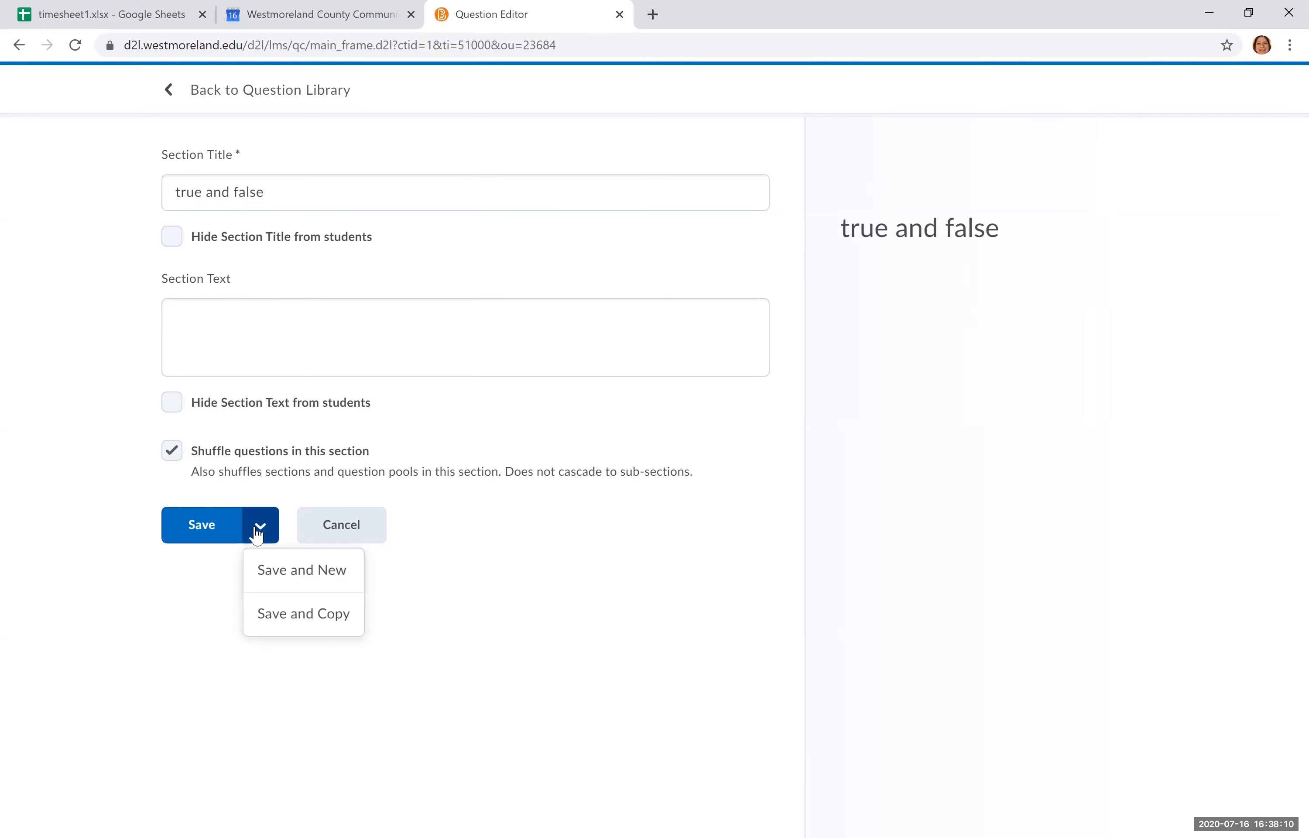
left_click(281, 614)
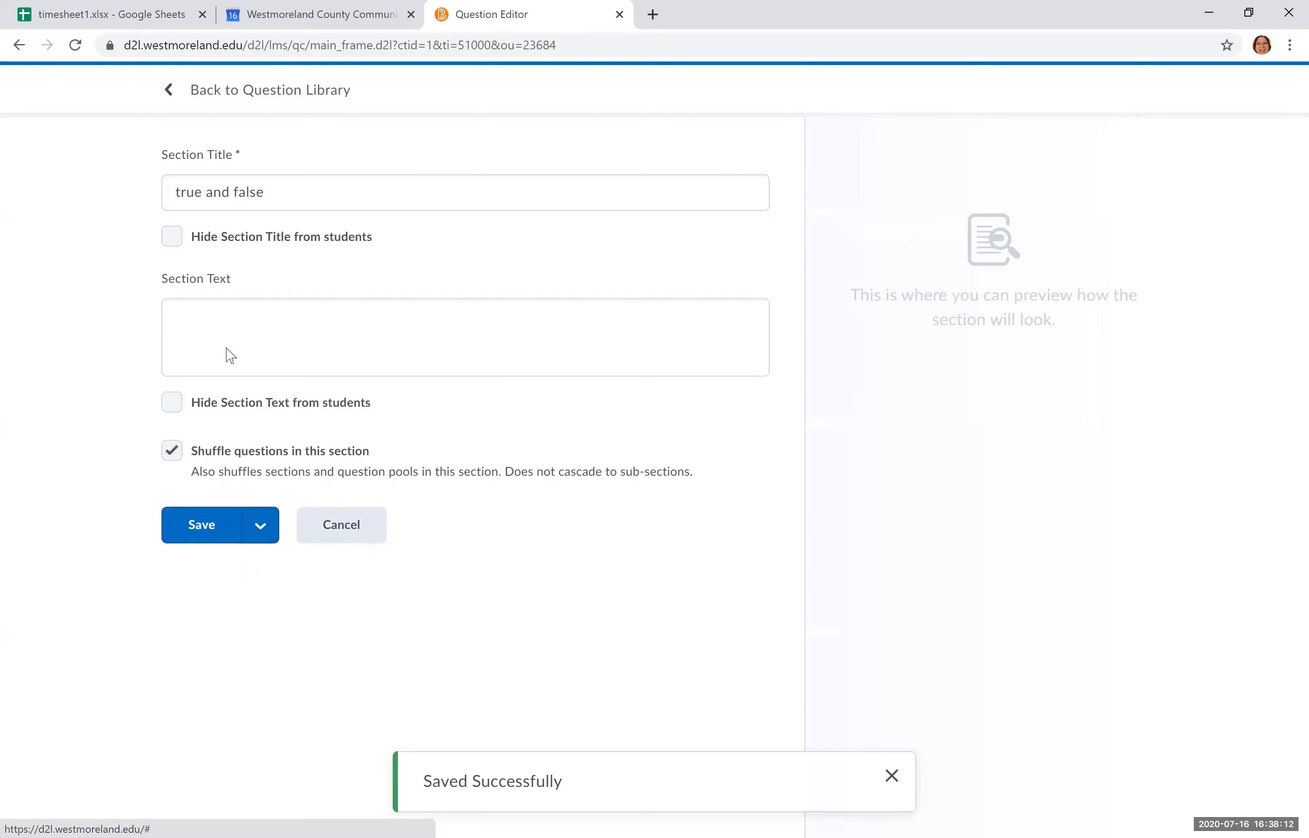
Retitle the new copy of the section "short answer" and save it
left_click(274, 196)
left_click_drag(274, 196, 190, 202)
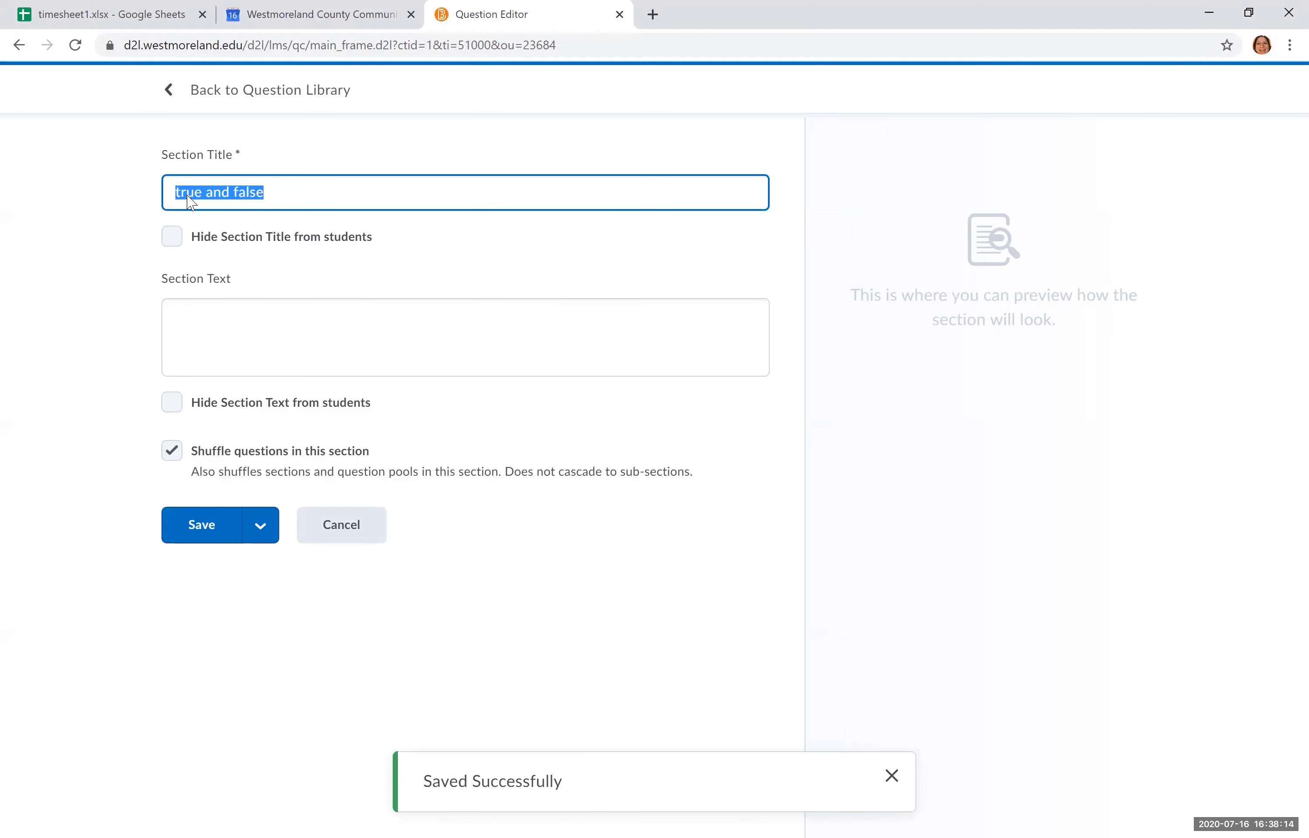
type("short answer")
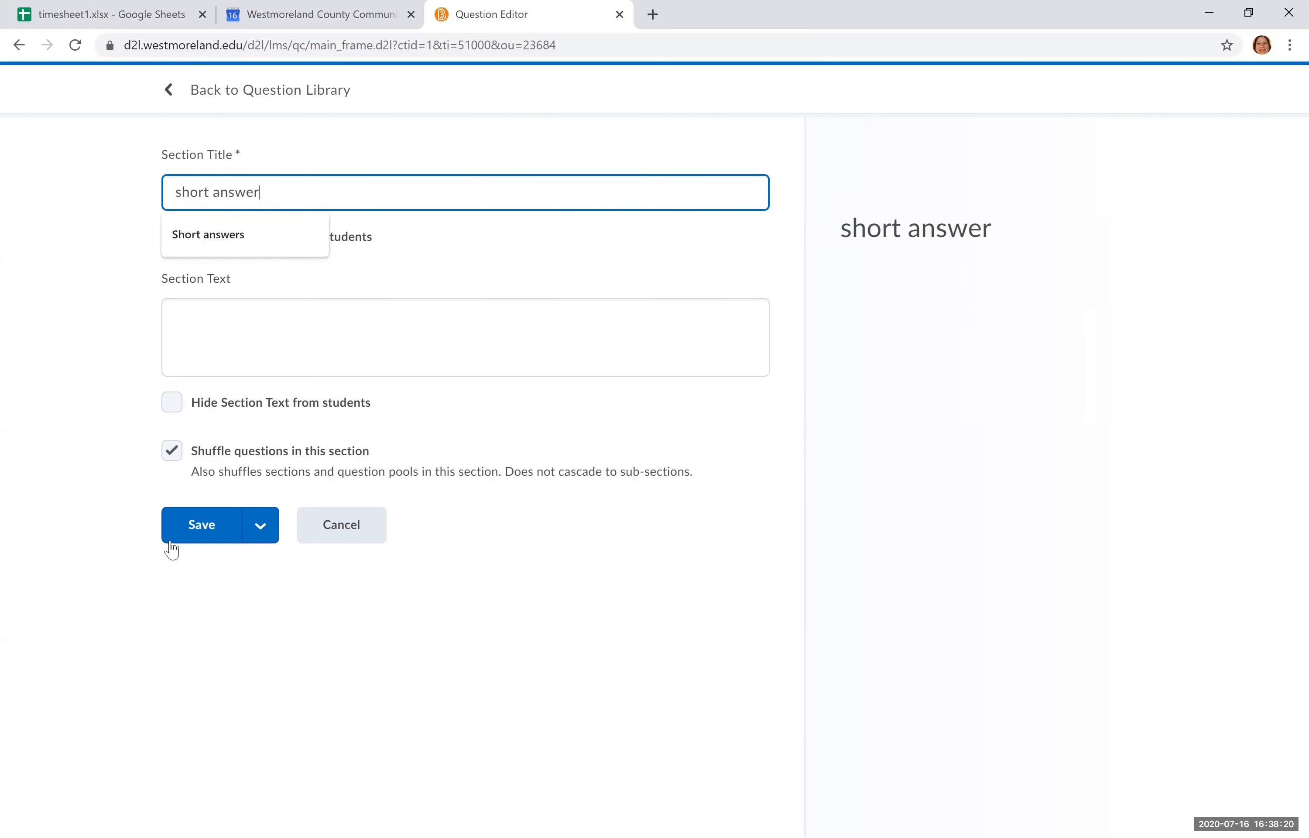
left_click(207, 539)
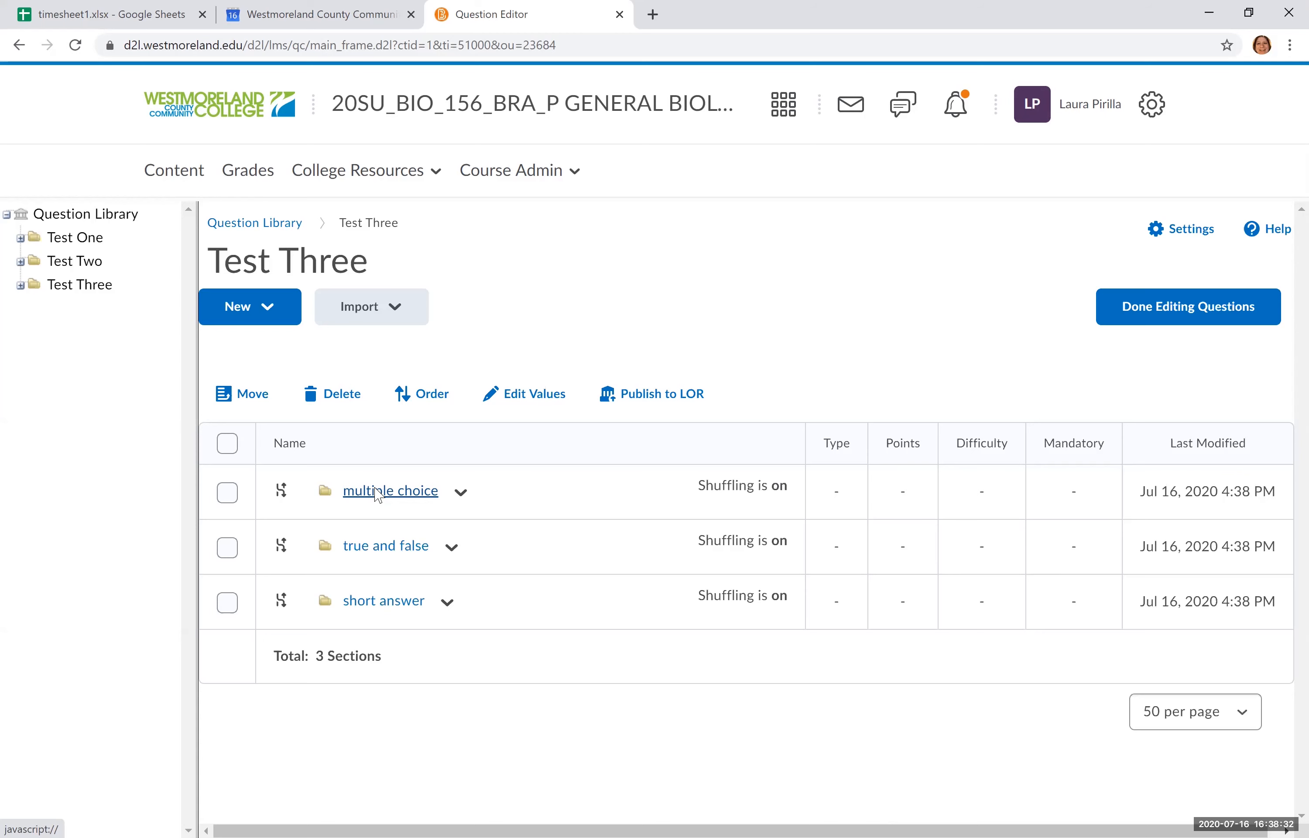
In the multiple choice section, add a multiple choice question reading "DNA's helical structure is maintained by ___ bonds between the two complementary strands of the molecule."
left_click(376, 492)
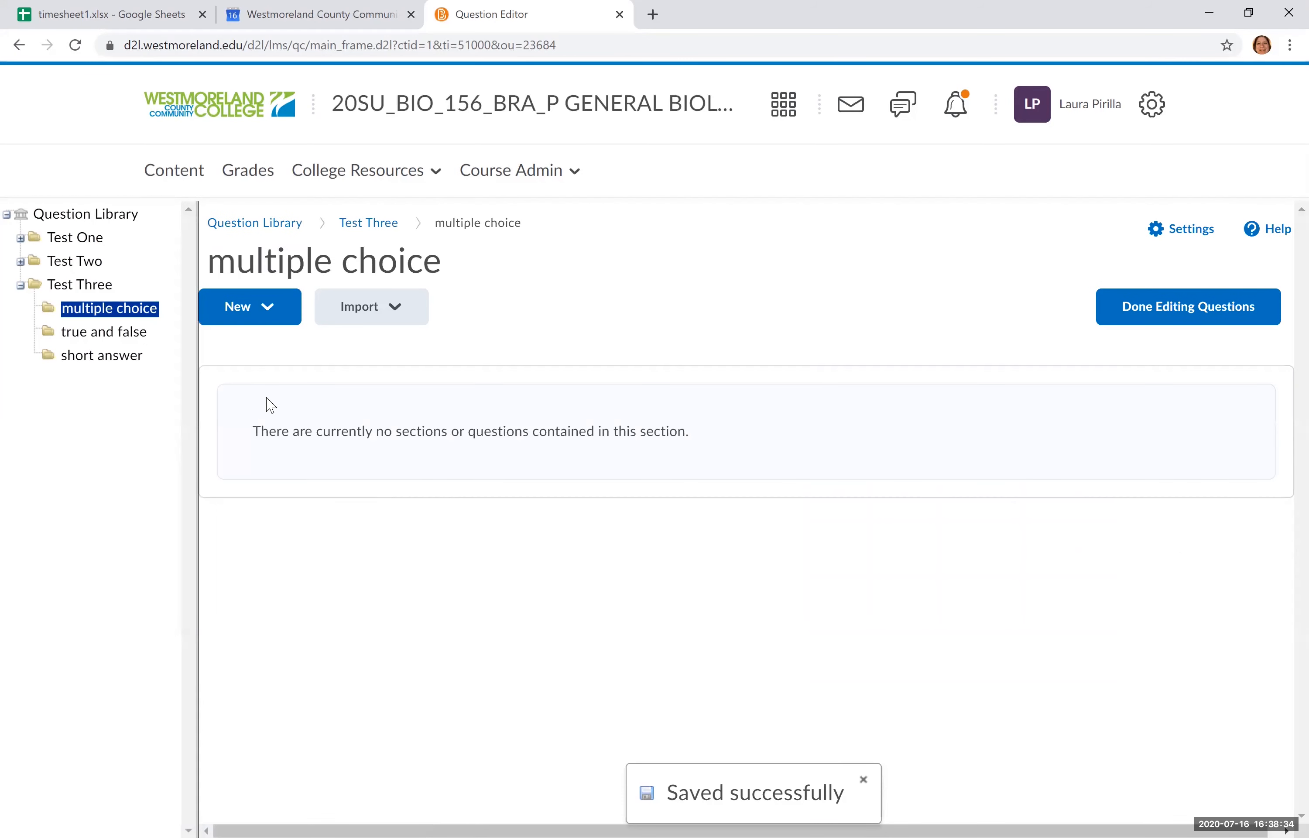
left_click(269, 308)
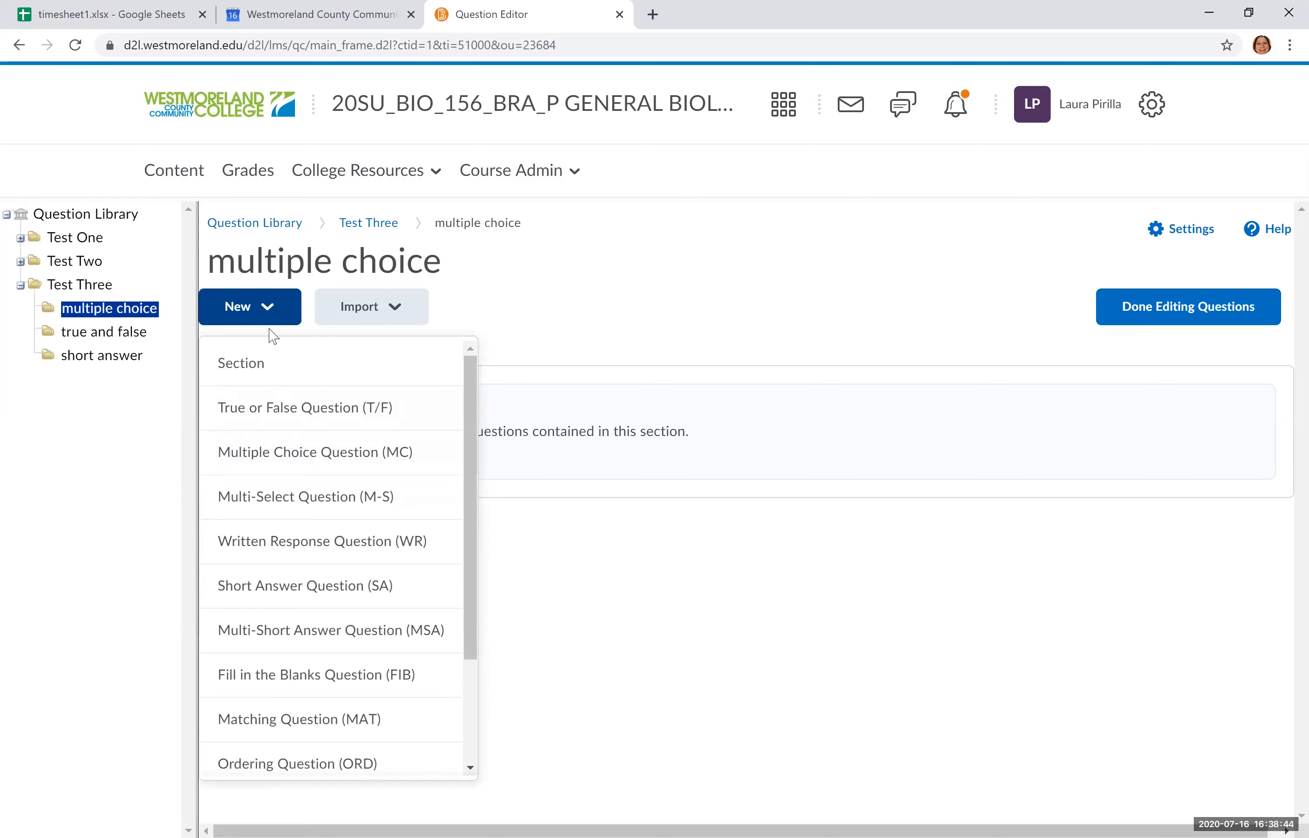
left_click(264, 453)
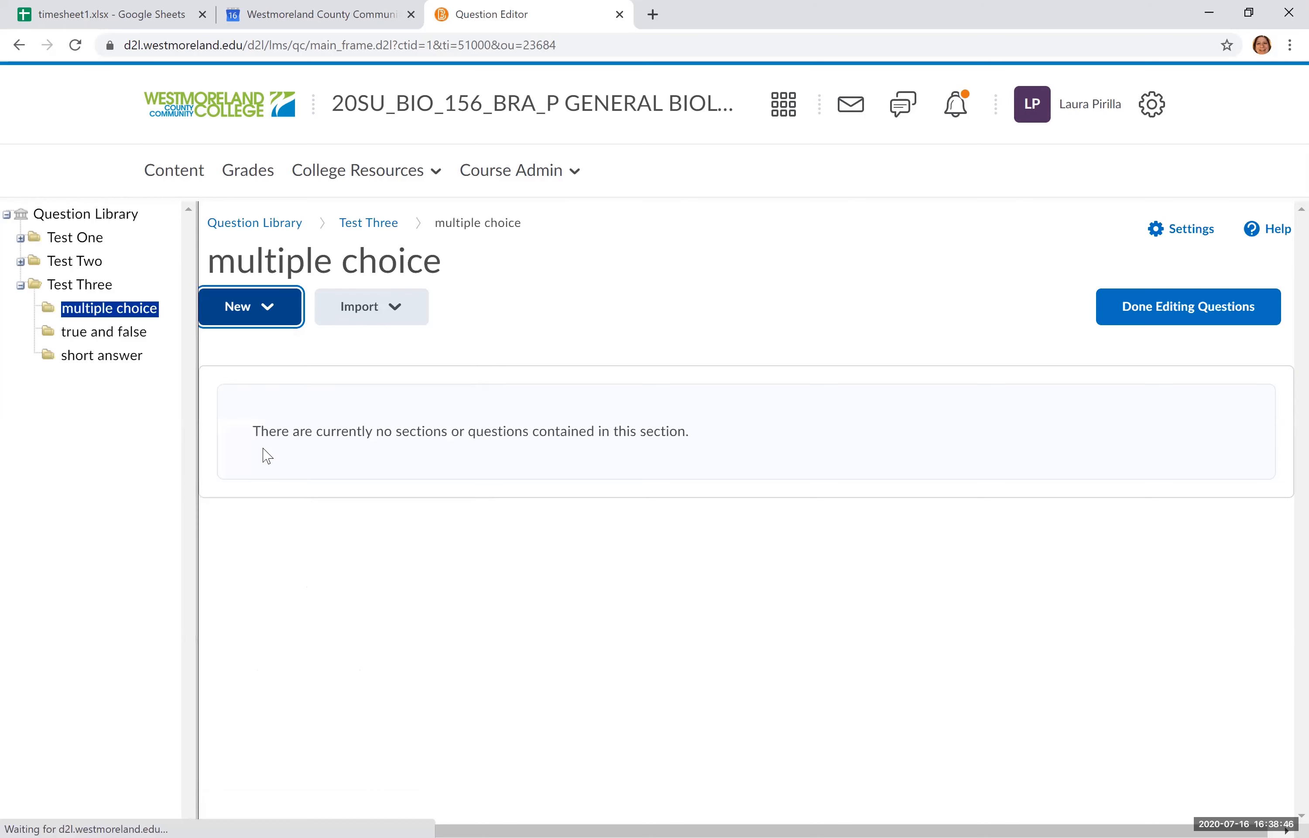
left_click(290, 303)
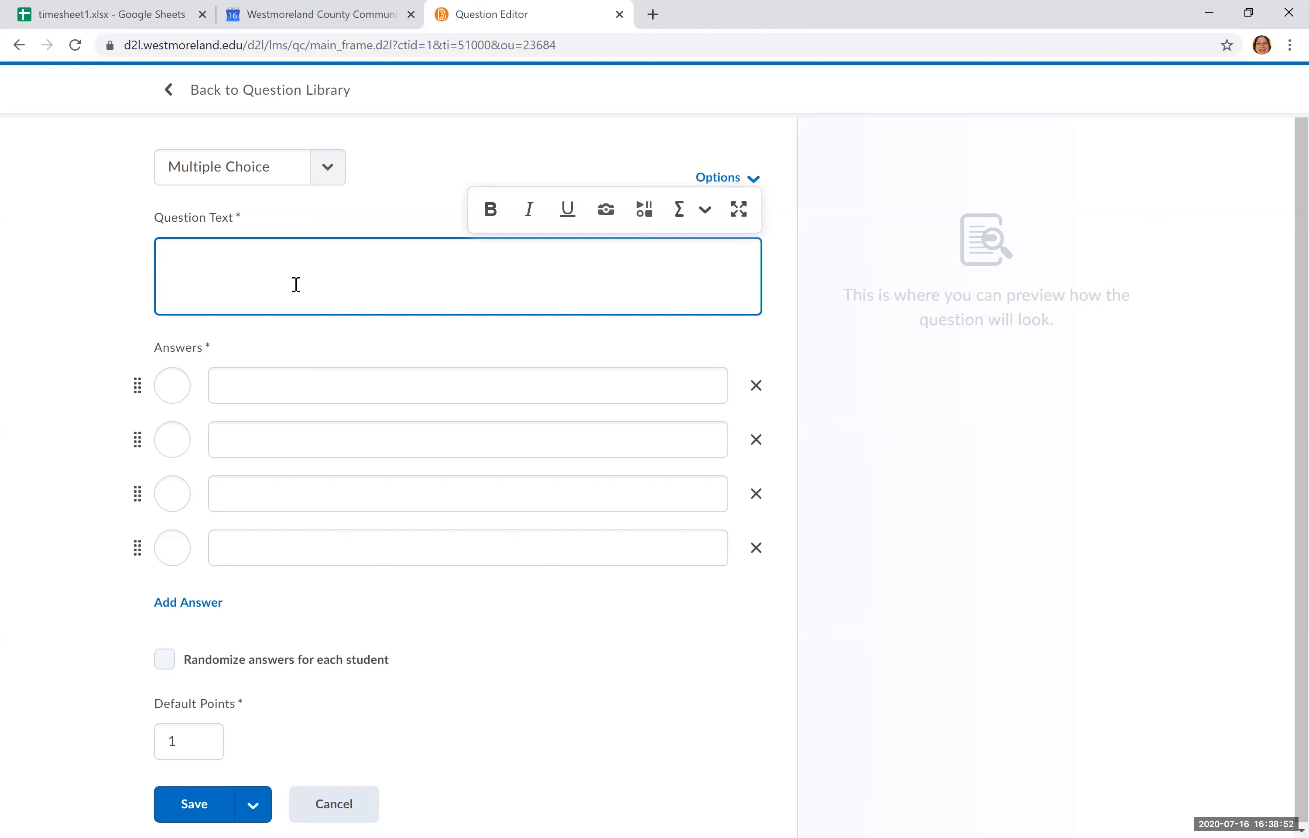
type("DNA's helical sg")
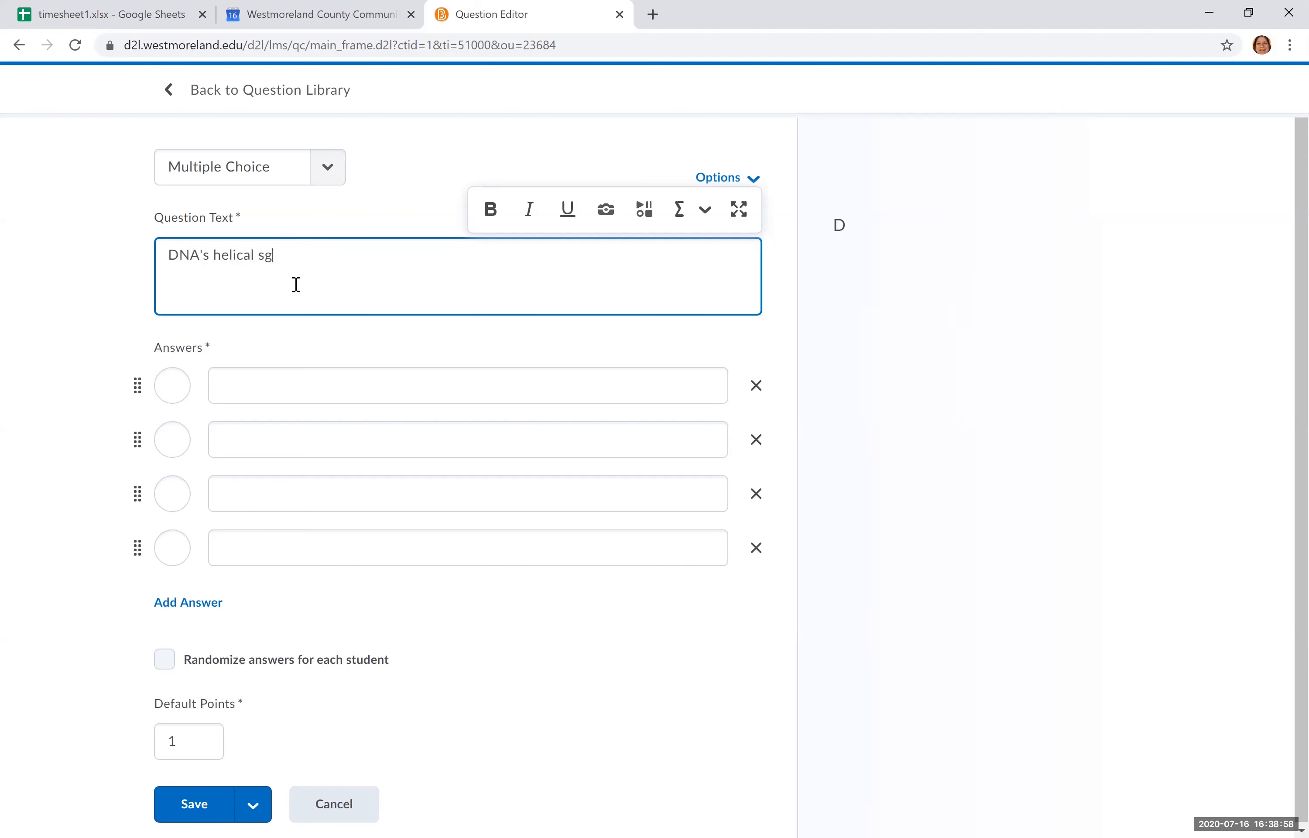
key("BackSpace")
type("tructure is maintained by)")
key("BackSpace")
type("___ bonds be")
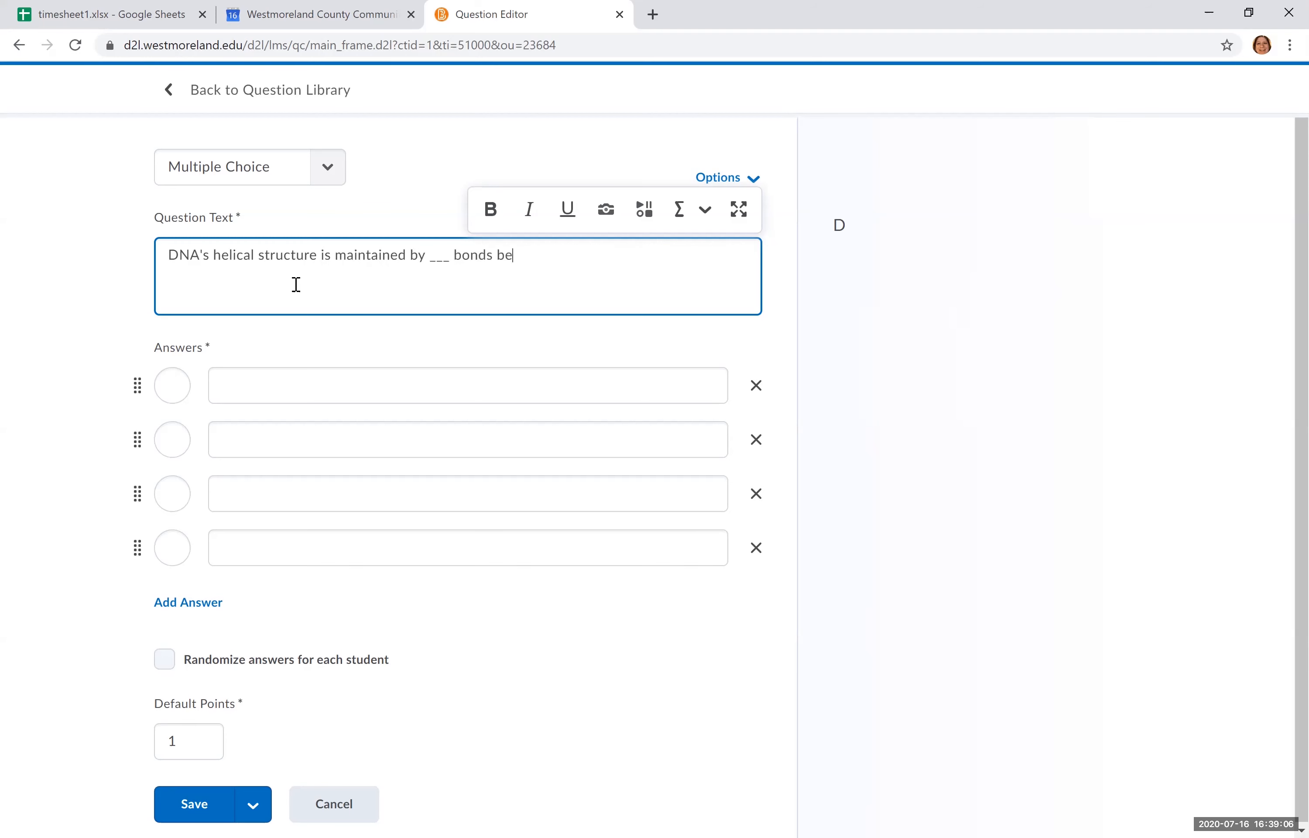
type("tween the two compl")
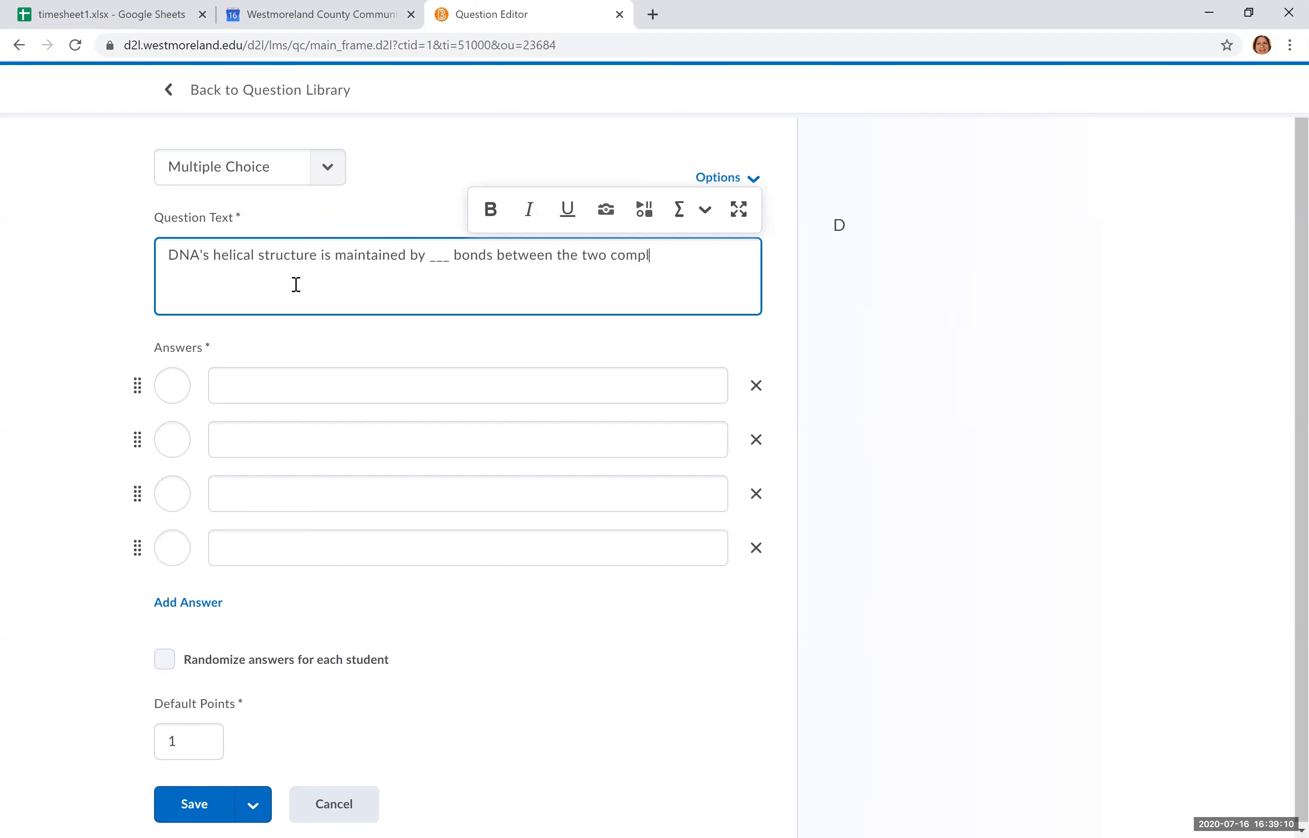
type("ementary strands of the ")
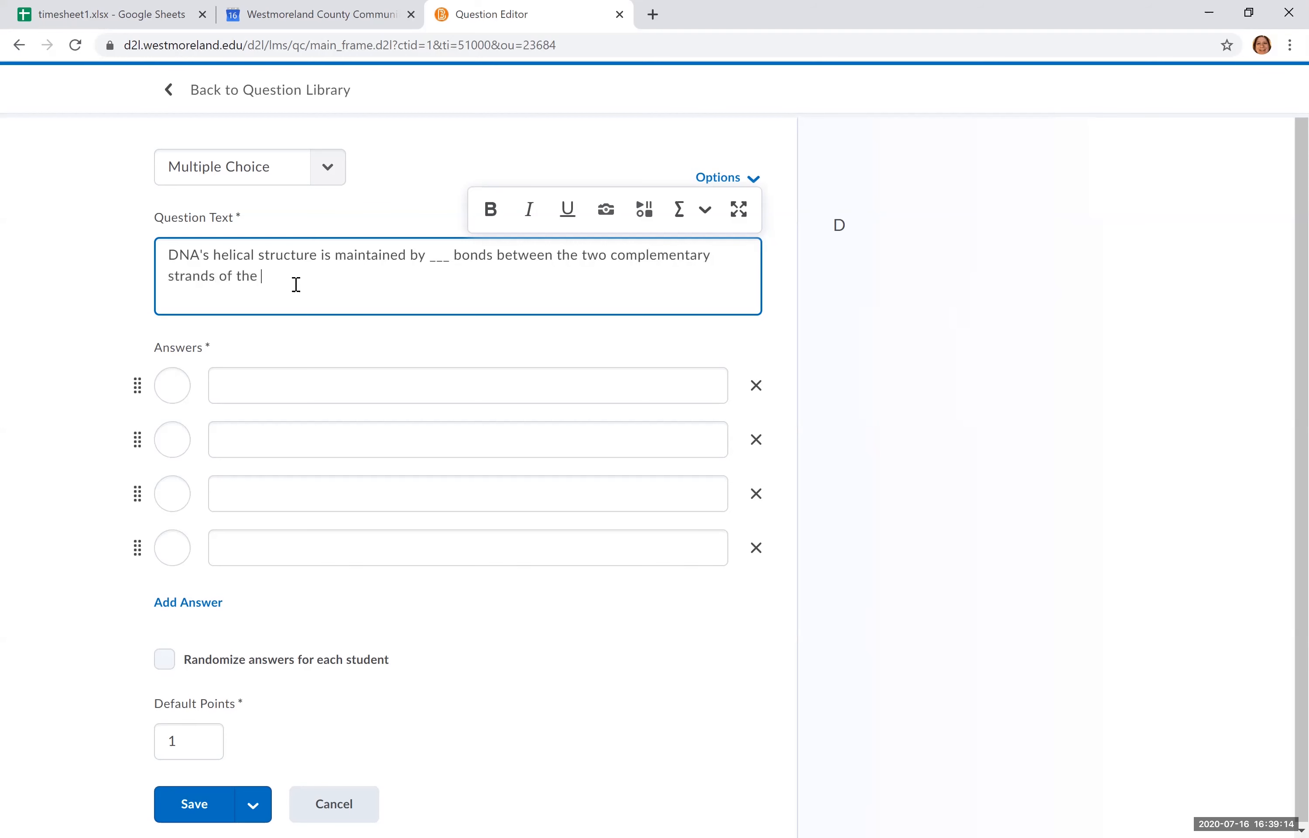
type("molecule.")
Enter the question's four answer options in order: "ionic", "hydrogen", "peptide" and "covalent"
left_click(346, 378)
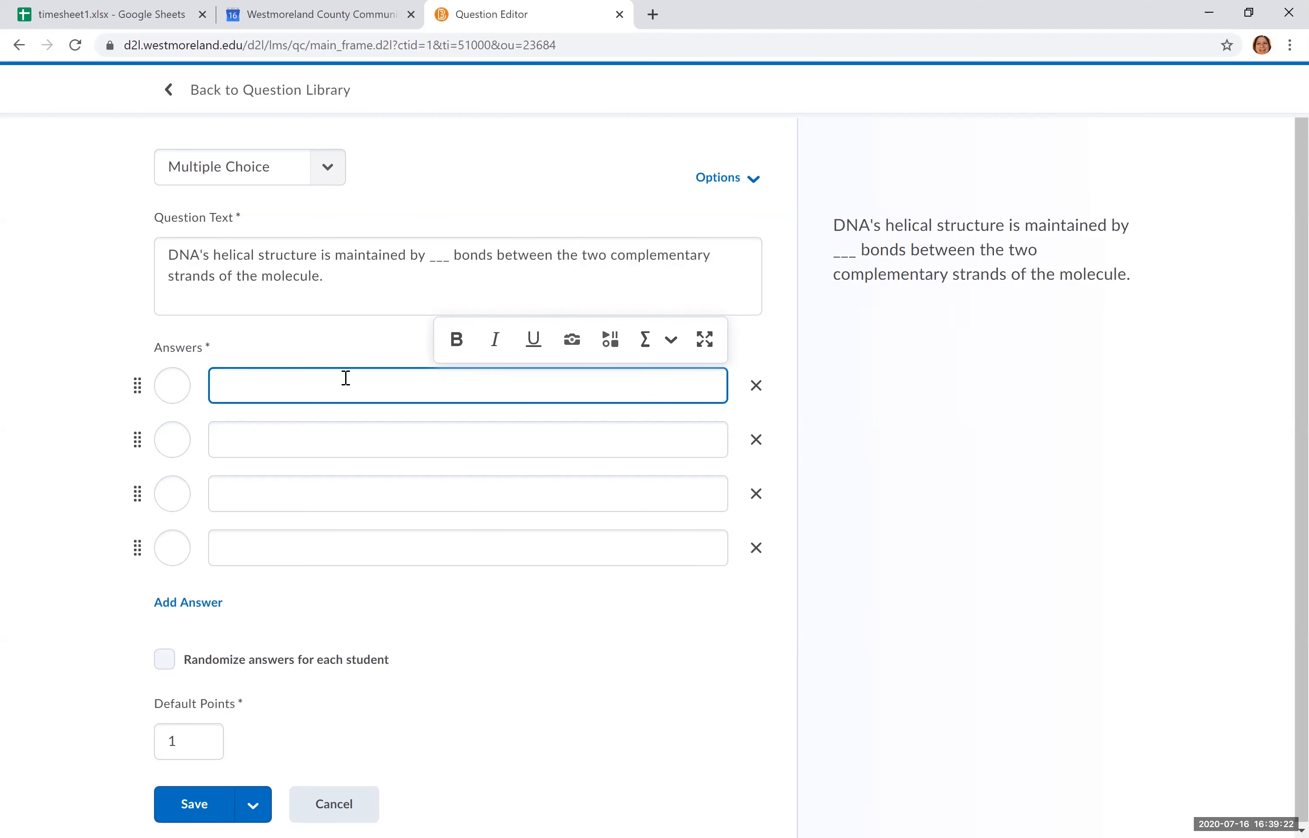
type("ionic")
left_click(353, 430)
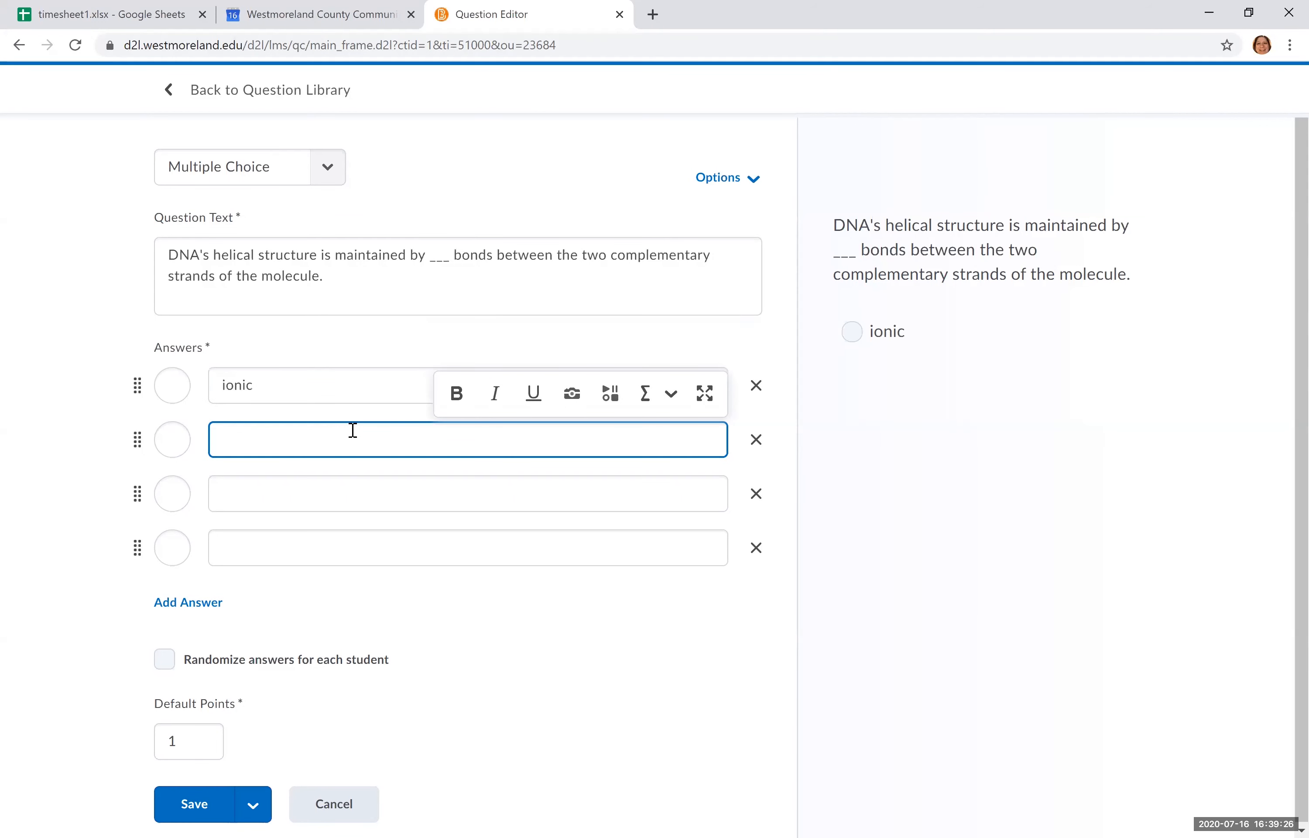
type("hydrogen")
left_click(313, 489)
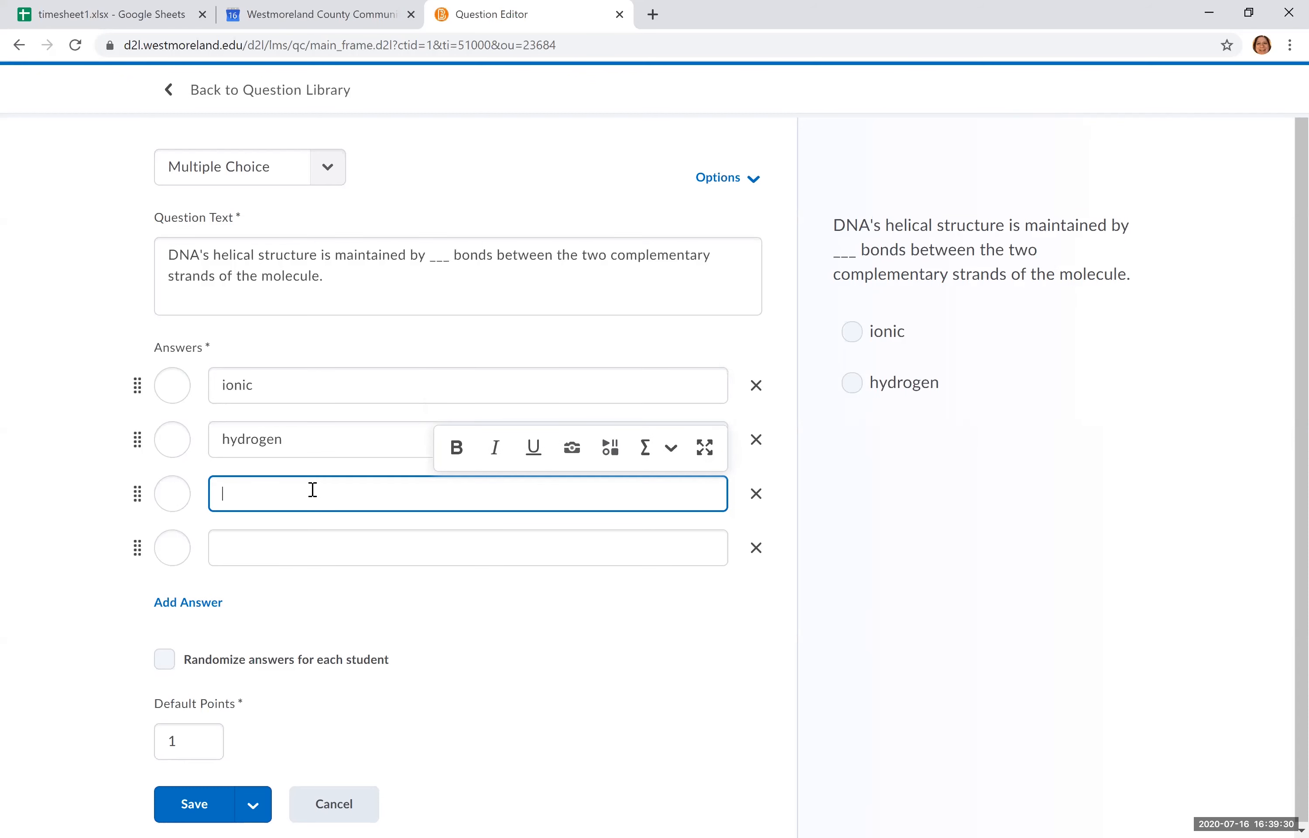
type("peptide")
left_click(318, 543)
type("covalent")
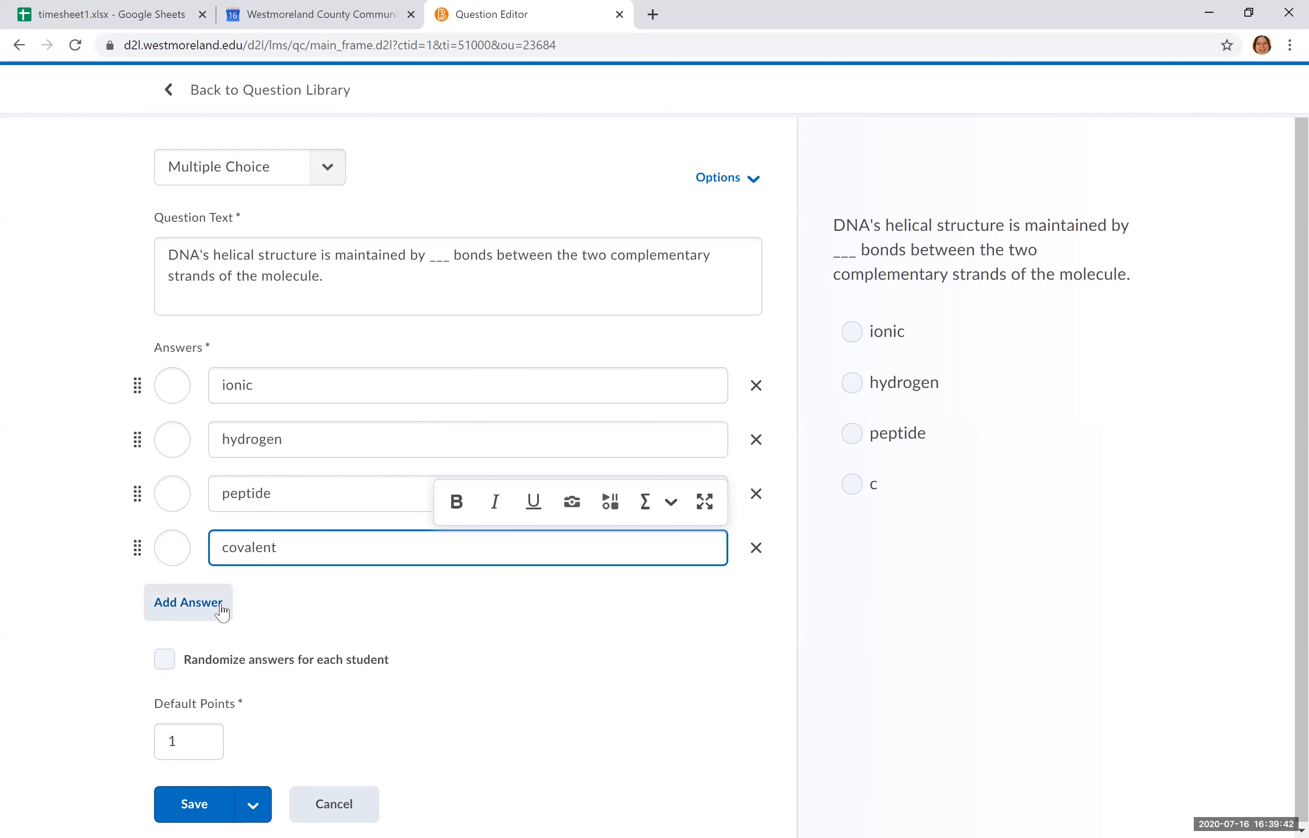
left_click(221, 610)
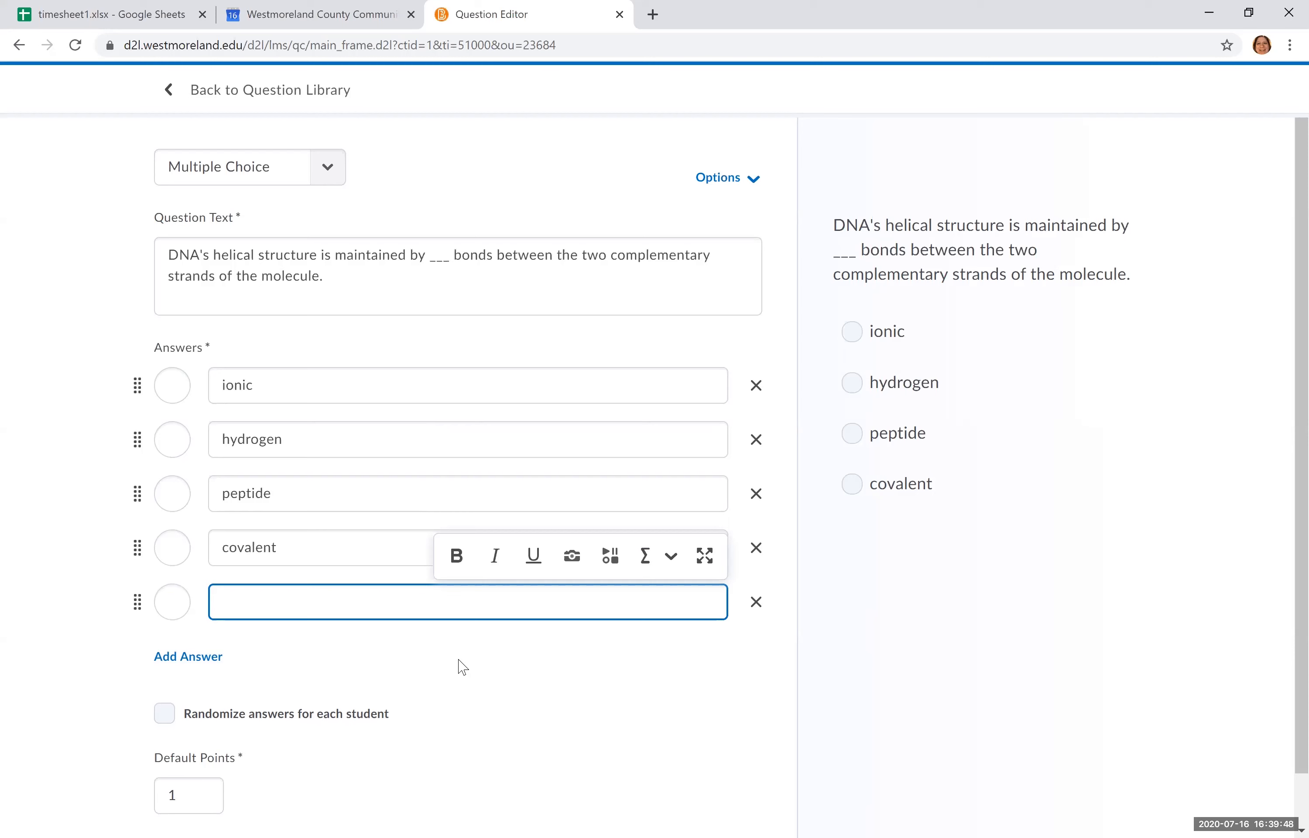
left_click(762, 606)
left_click(266, 558)
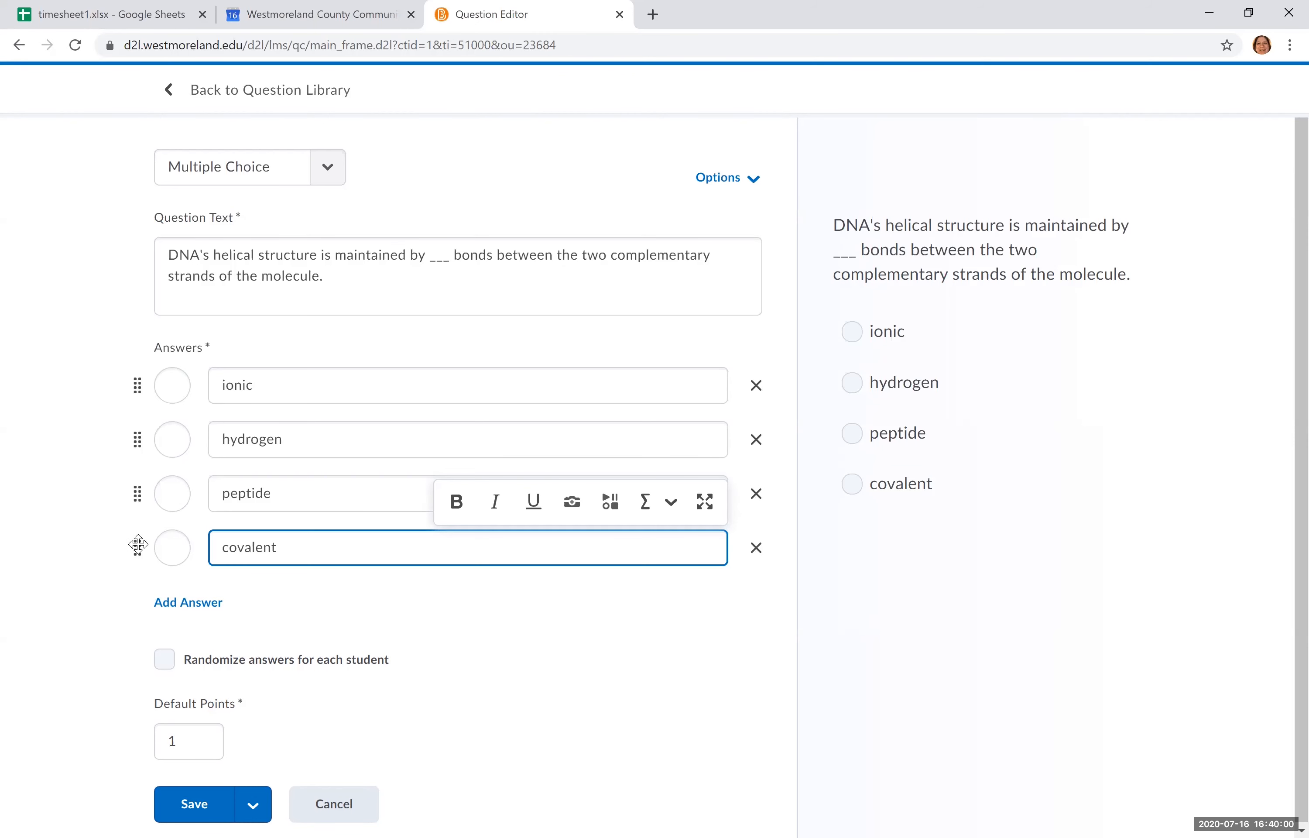
mouse_move(137, 544)
left_mouse_down()
mouse_move(141, 421)
mouse_move(135, 544)
left_mouse_up()
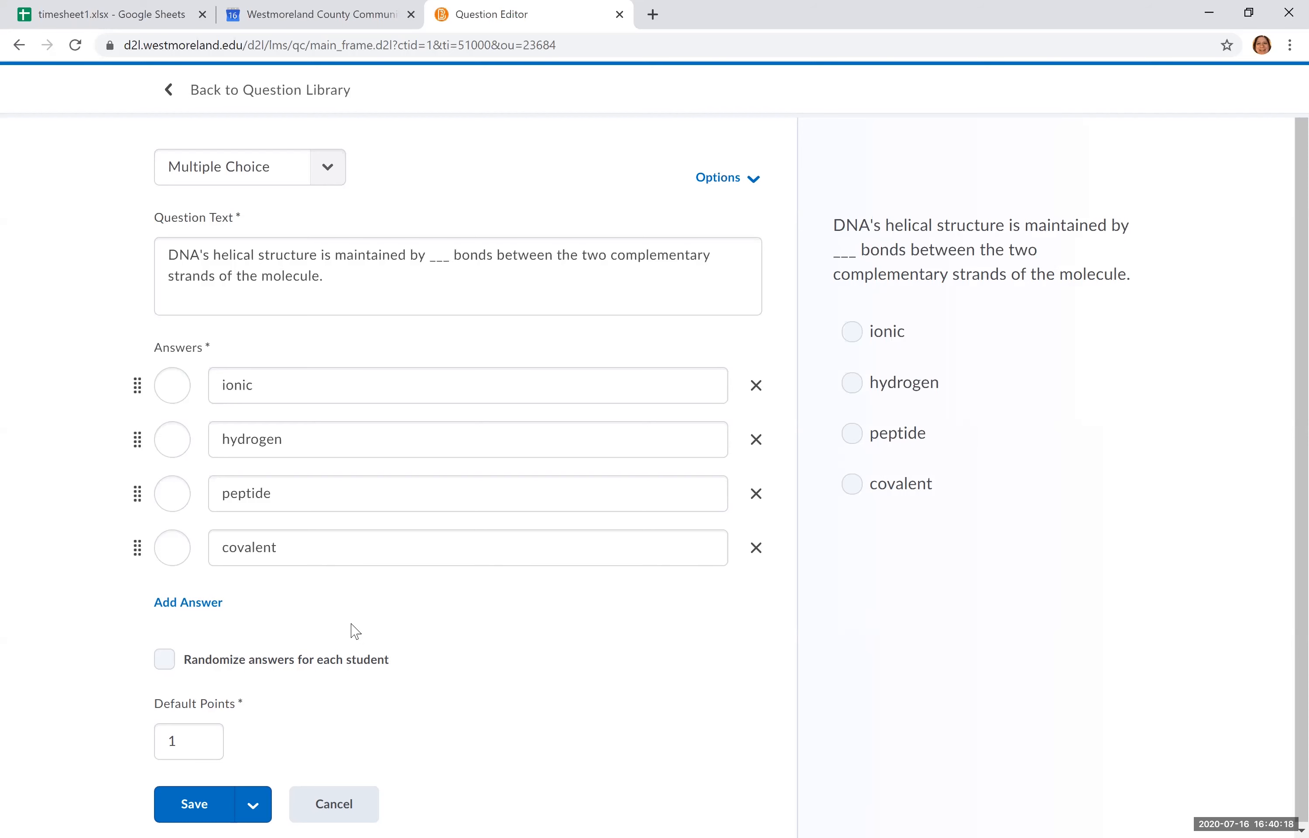
Enable randomizing the DNA question's answers for each student
left_click(165, 659)
left_click(284, 546)
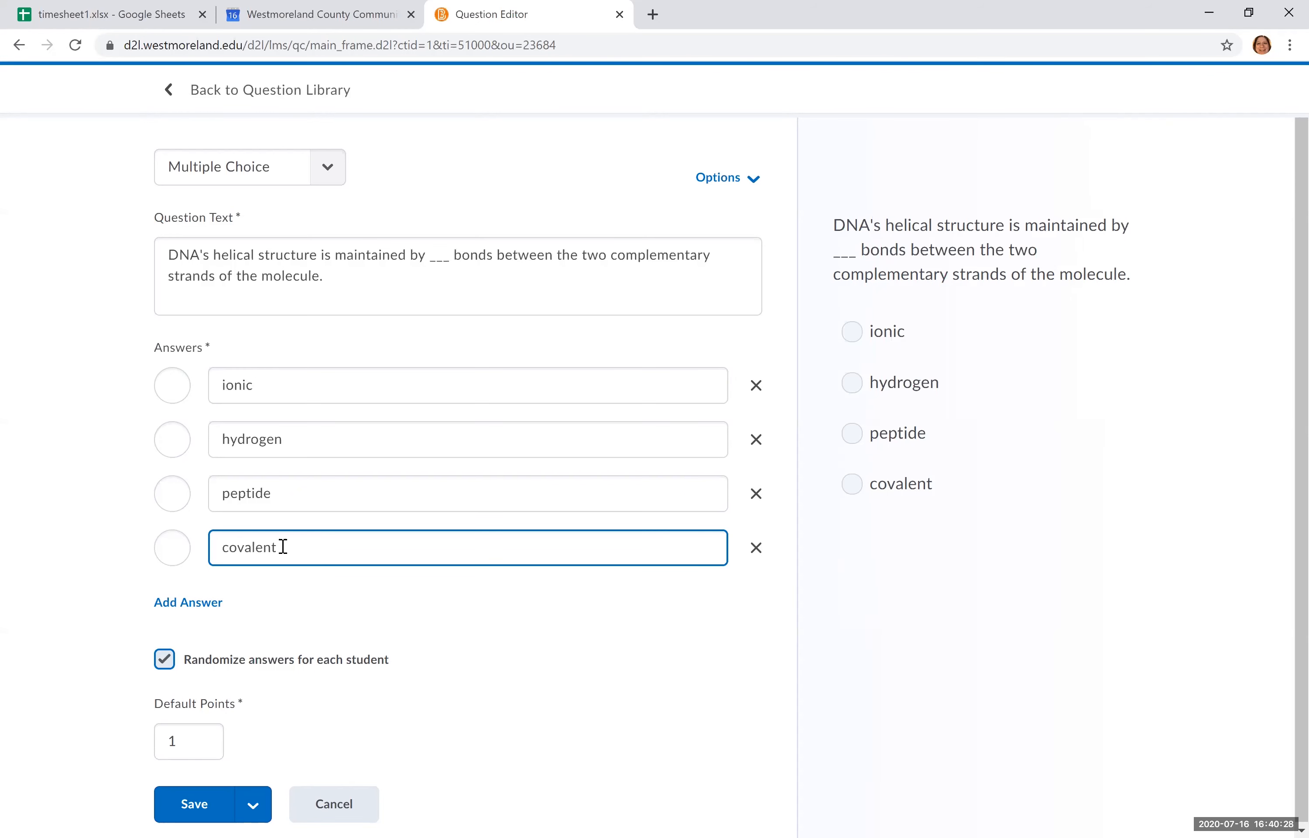
left_click(275, 434)
left_click(275, 388)
left_click(286, 493)
left_click(292, 539)
left_click(286, 390)
left_click(300, 541)
left_click(329, 610)
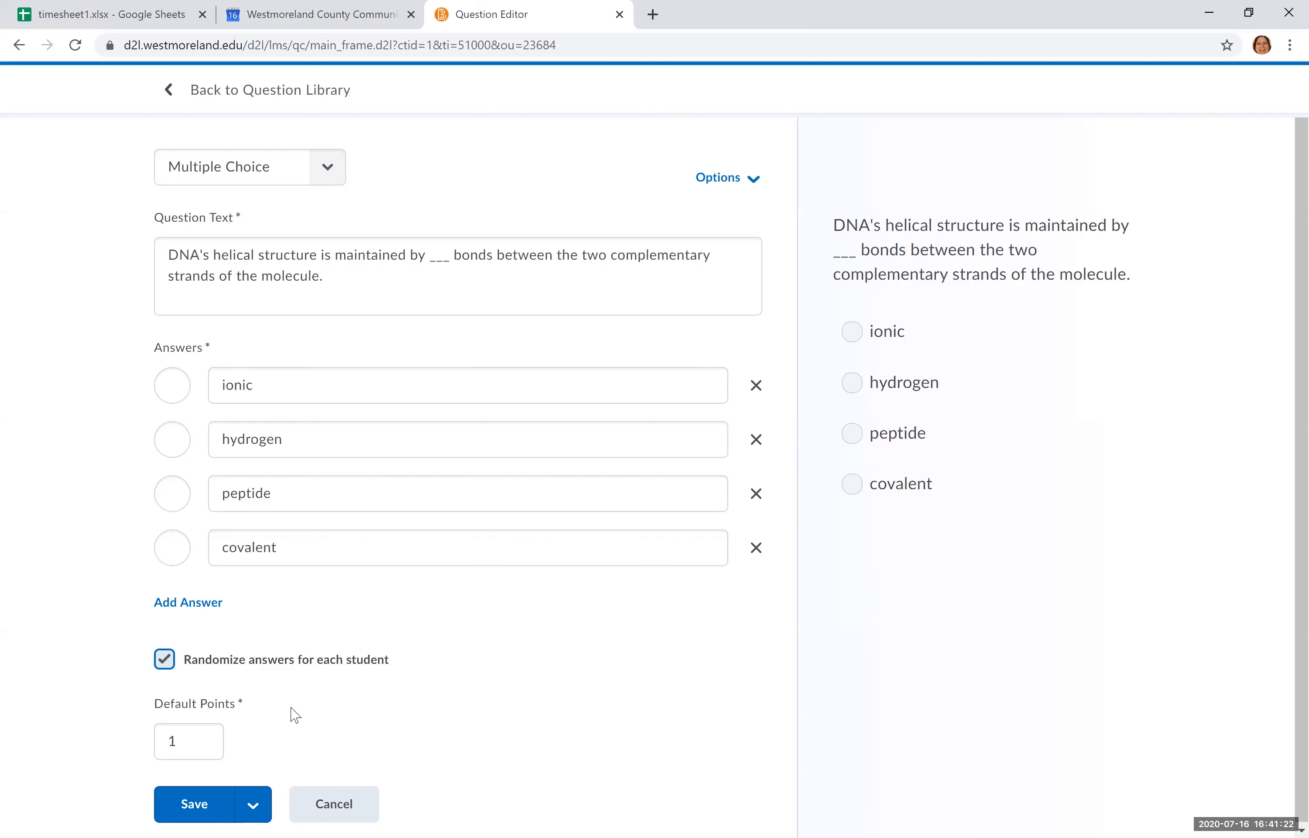
Mark "hydrogen" as the correct answer and save the multiple choice question
left_click(254, 806)
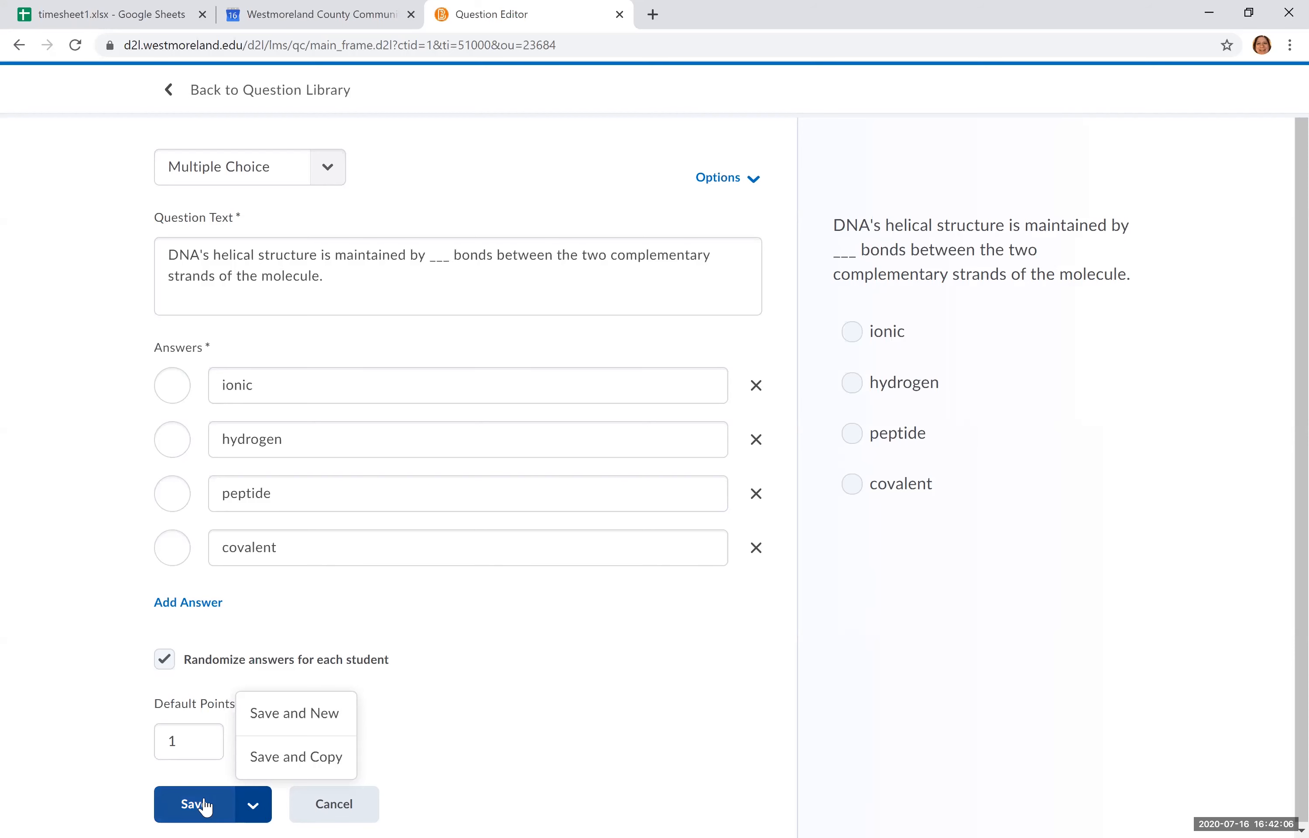
left_click(208, 812)
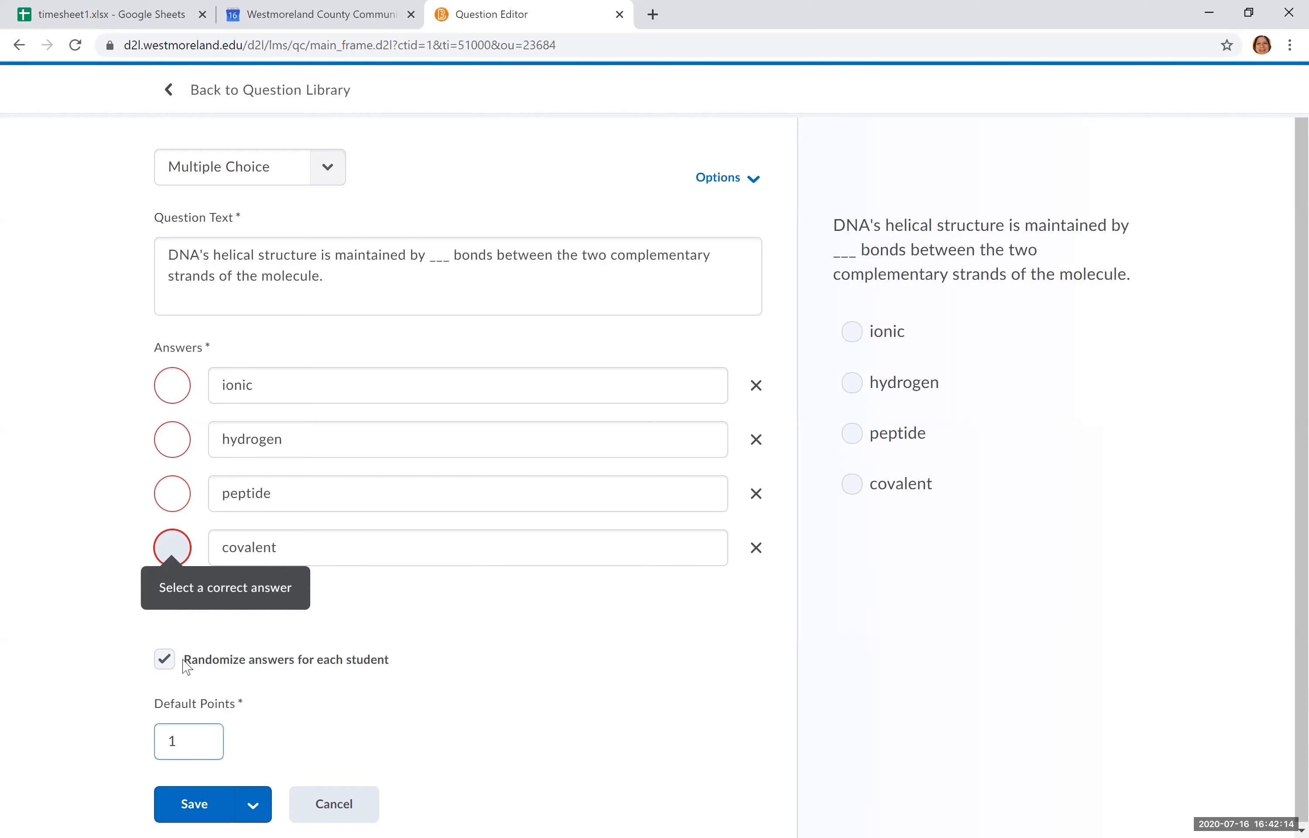
left_click(180, 451)
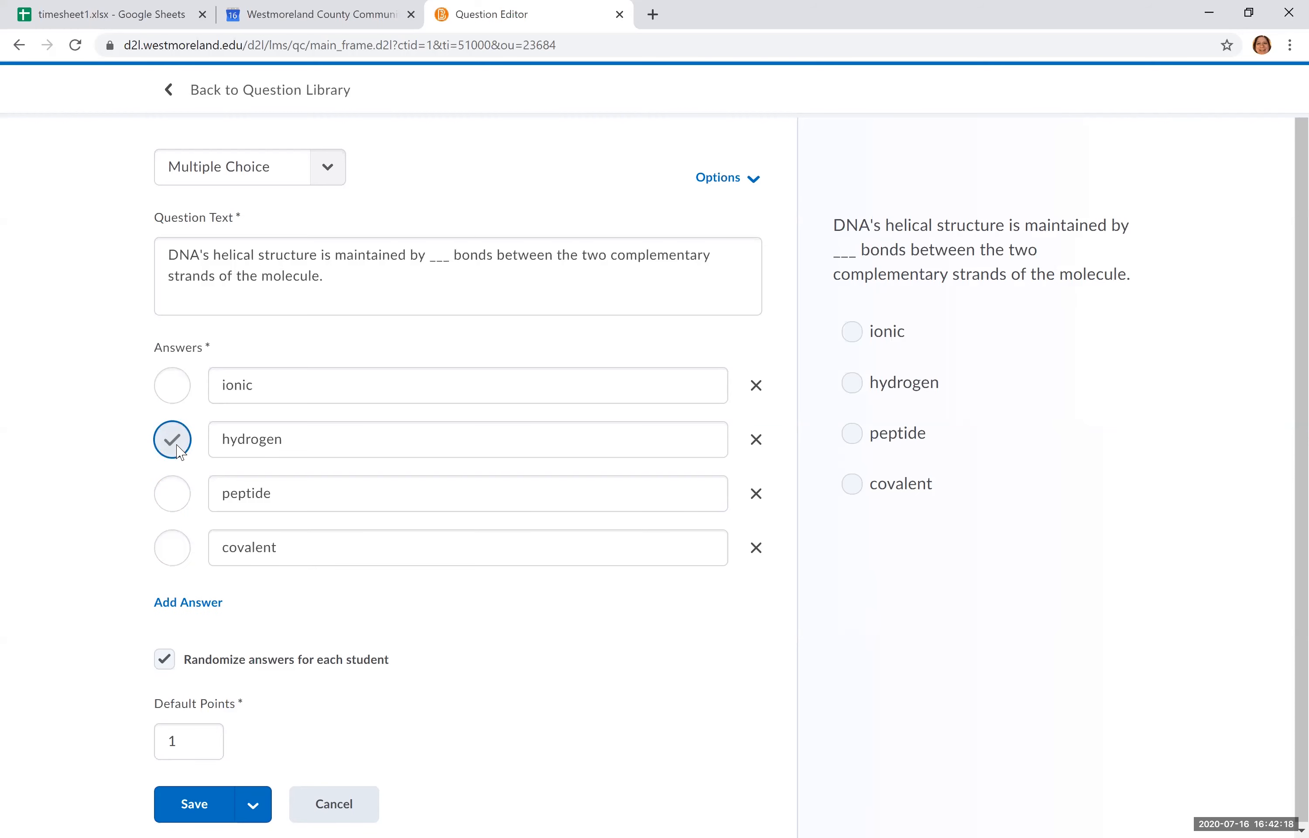
left_click(200, 806)
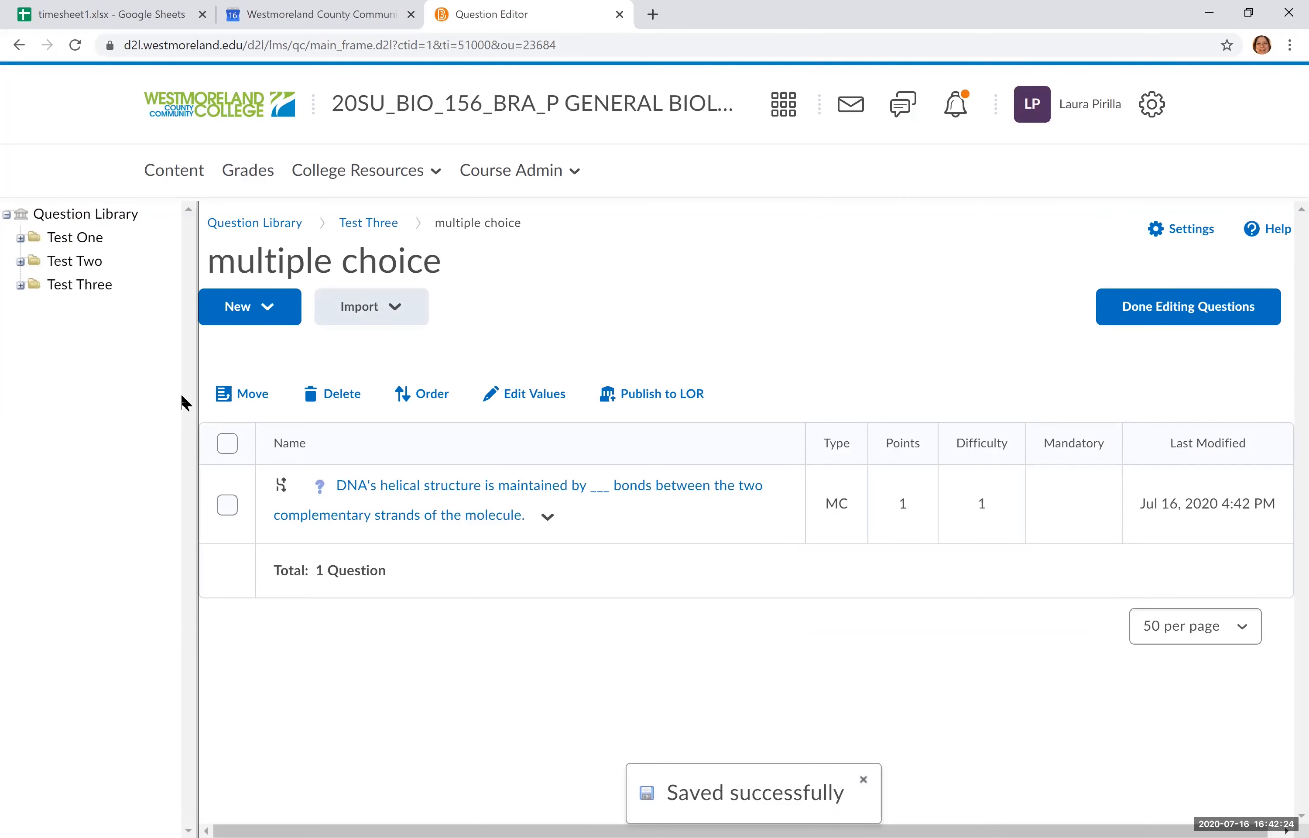
In the true and false section, add and save a True or False question, "All animals have the same 4 base pairs in their DNA.", with True correct
left_click(388, 226)
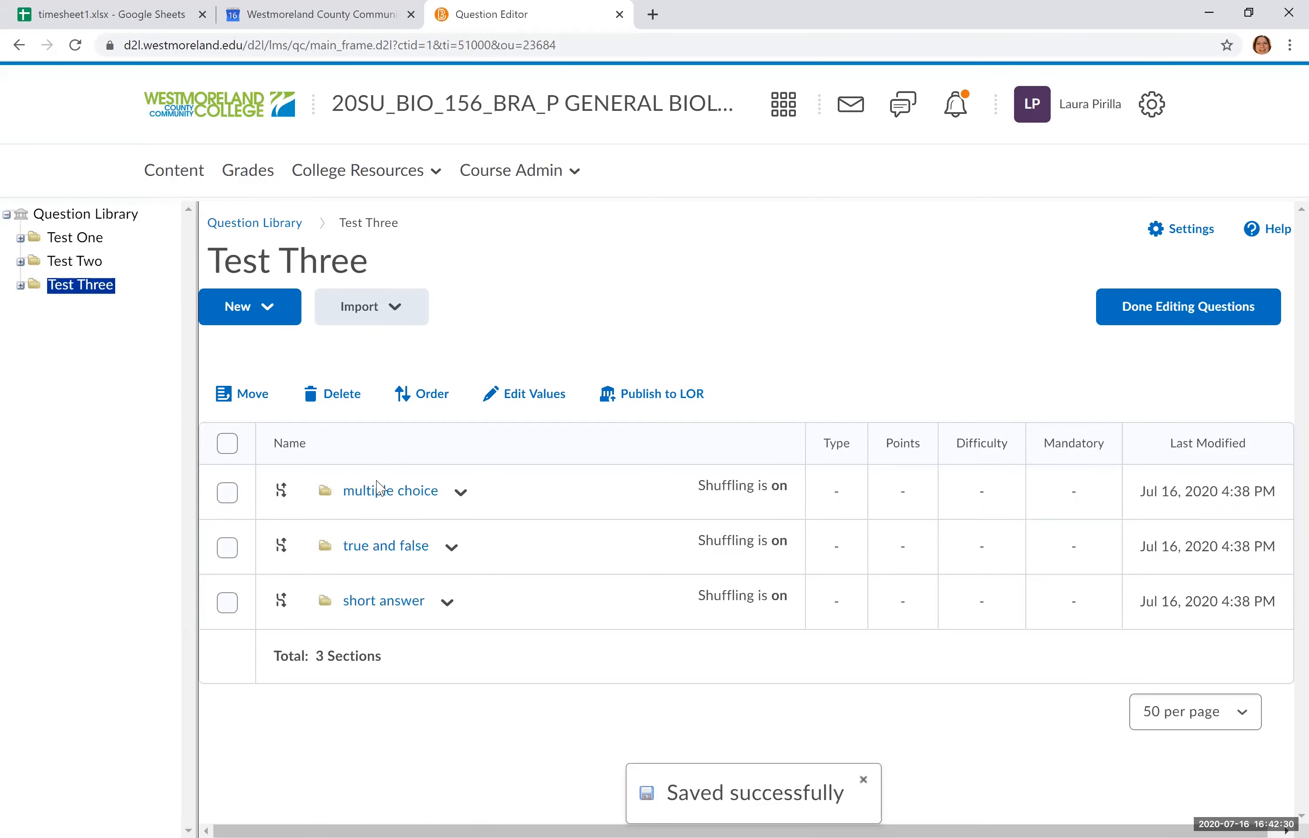
left_click(386, 546)
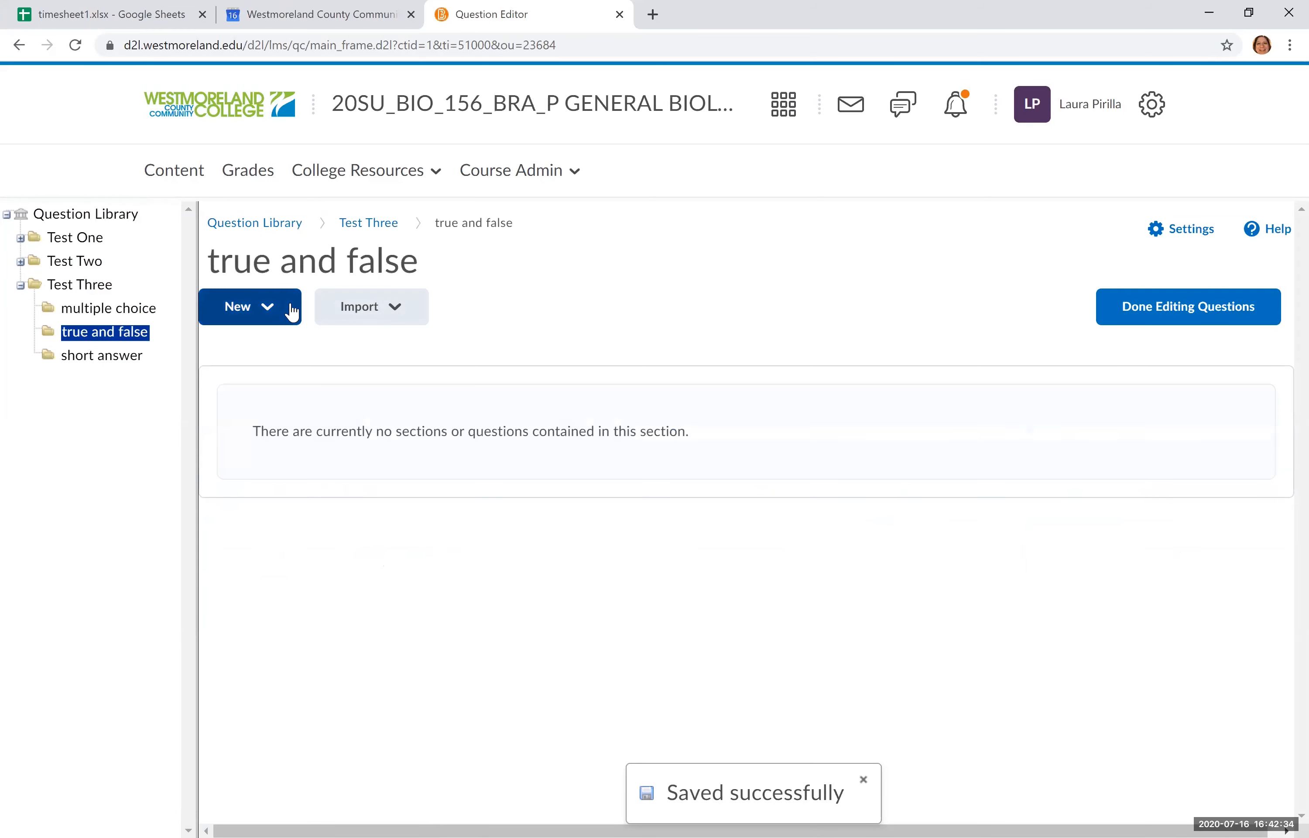
left_click(264, 311)
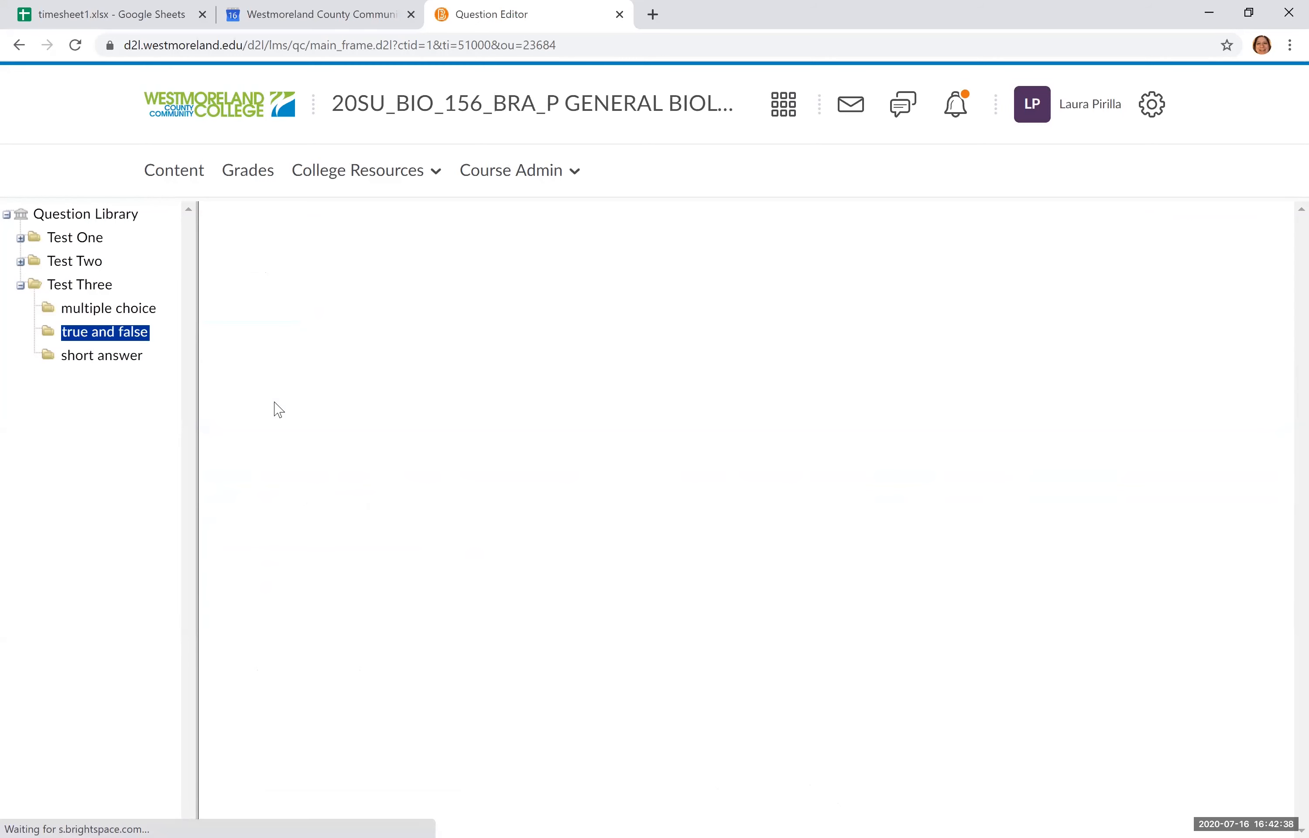
left_click(313, 284)
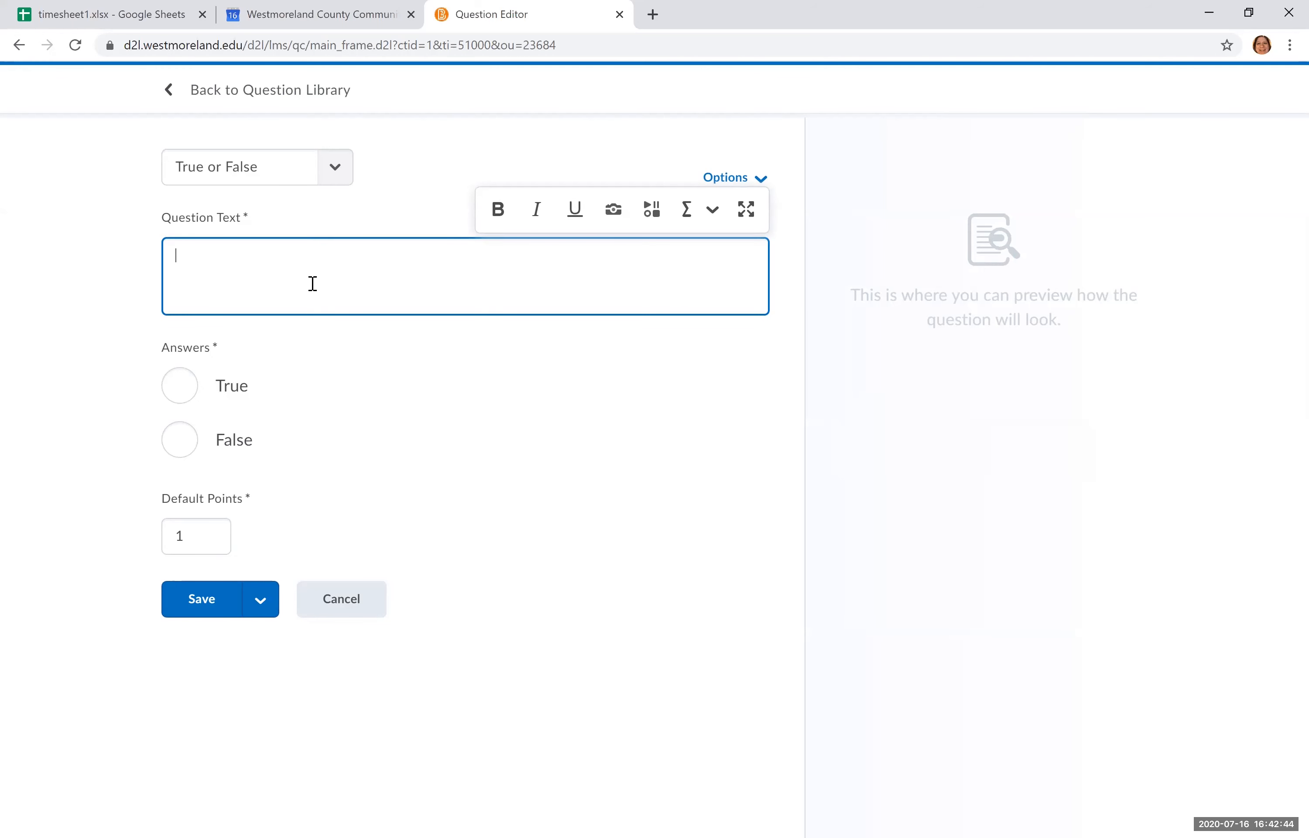
type("All ")
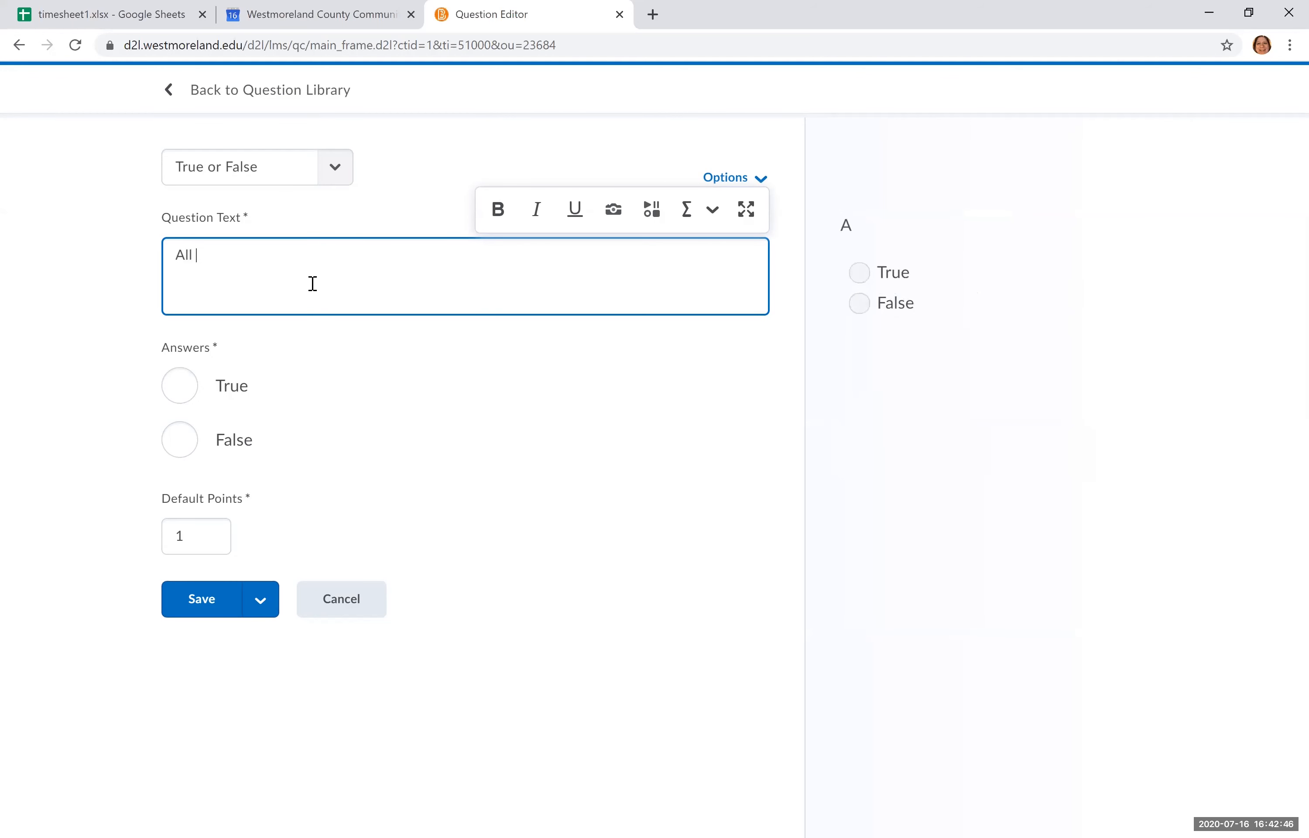
type("animals have the same 4 b")
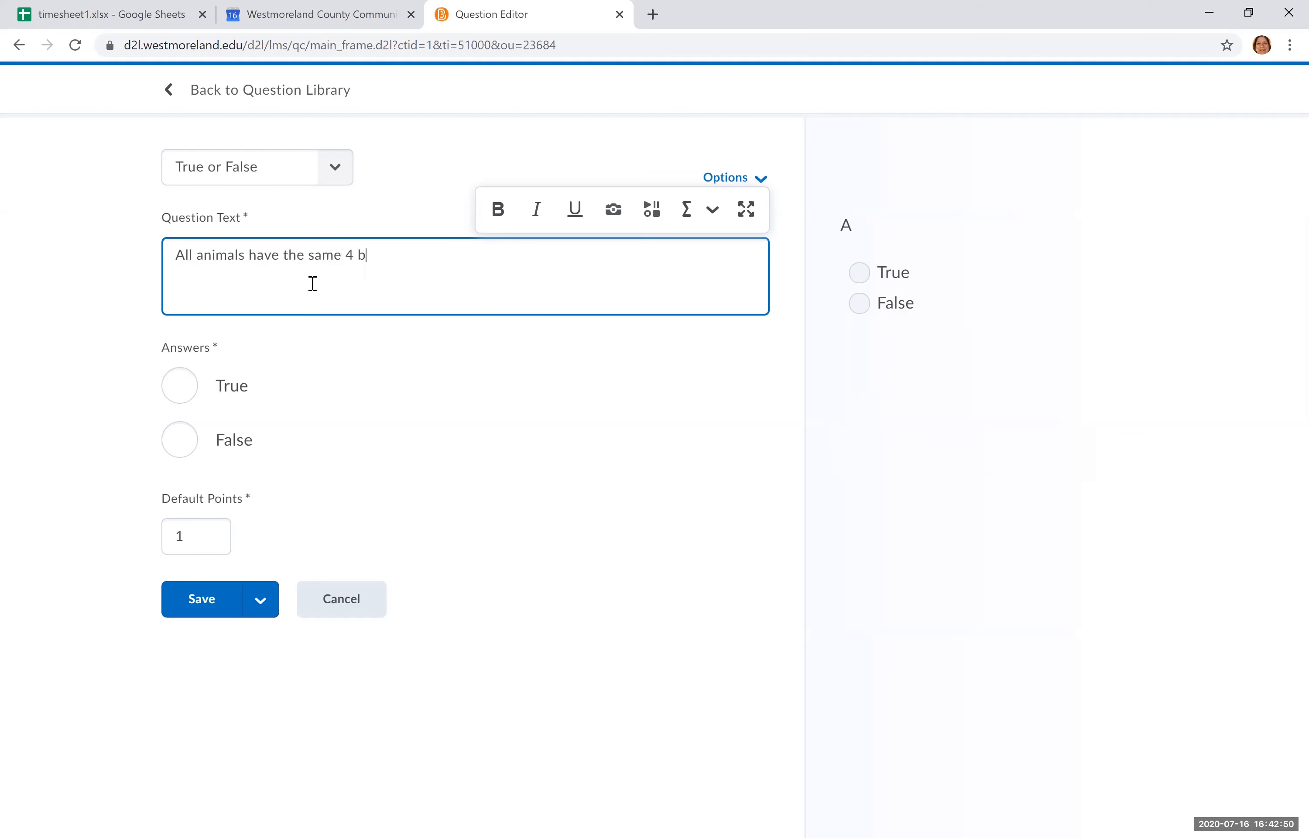
type("ase pairs in their DNA.")
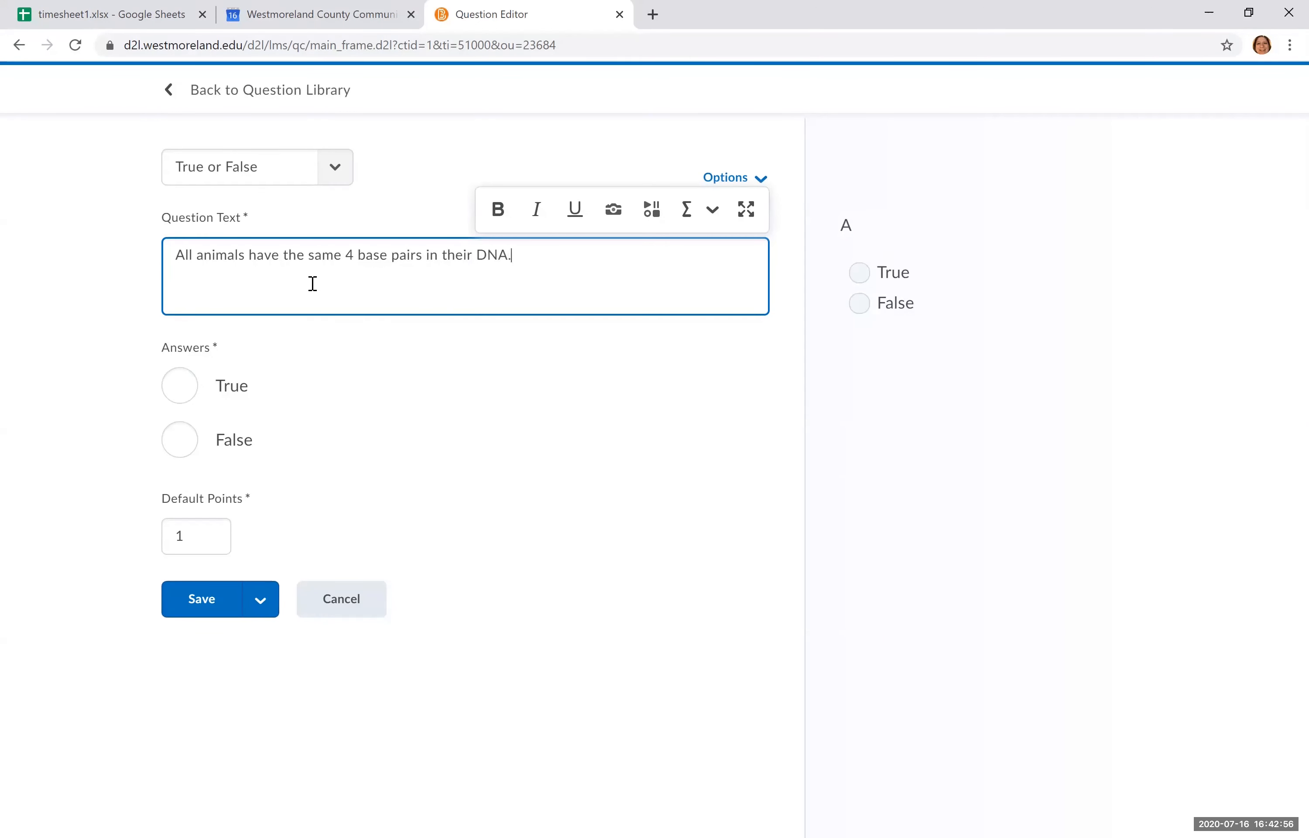
left_click(180, 386)
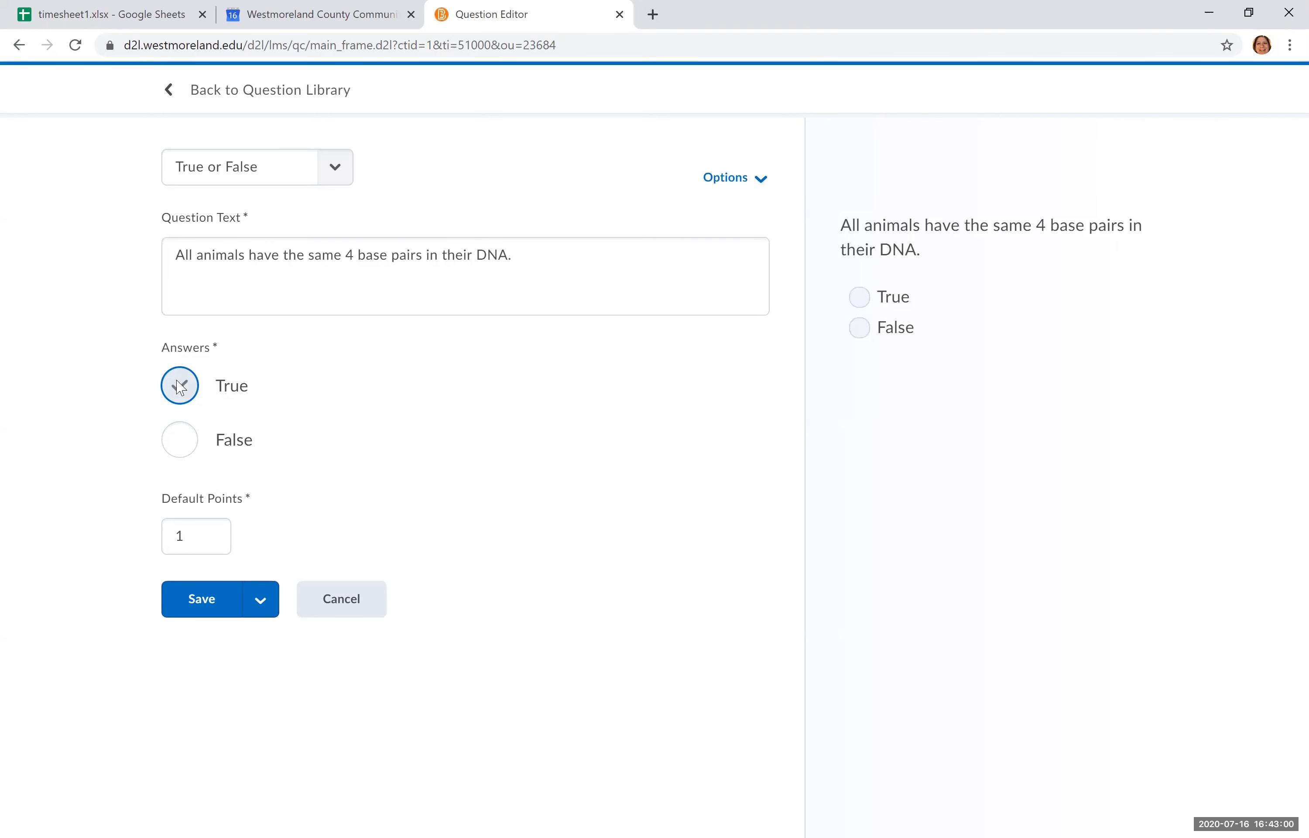
left_click(202, 601)
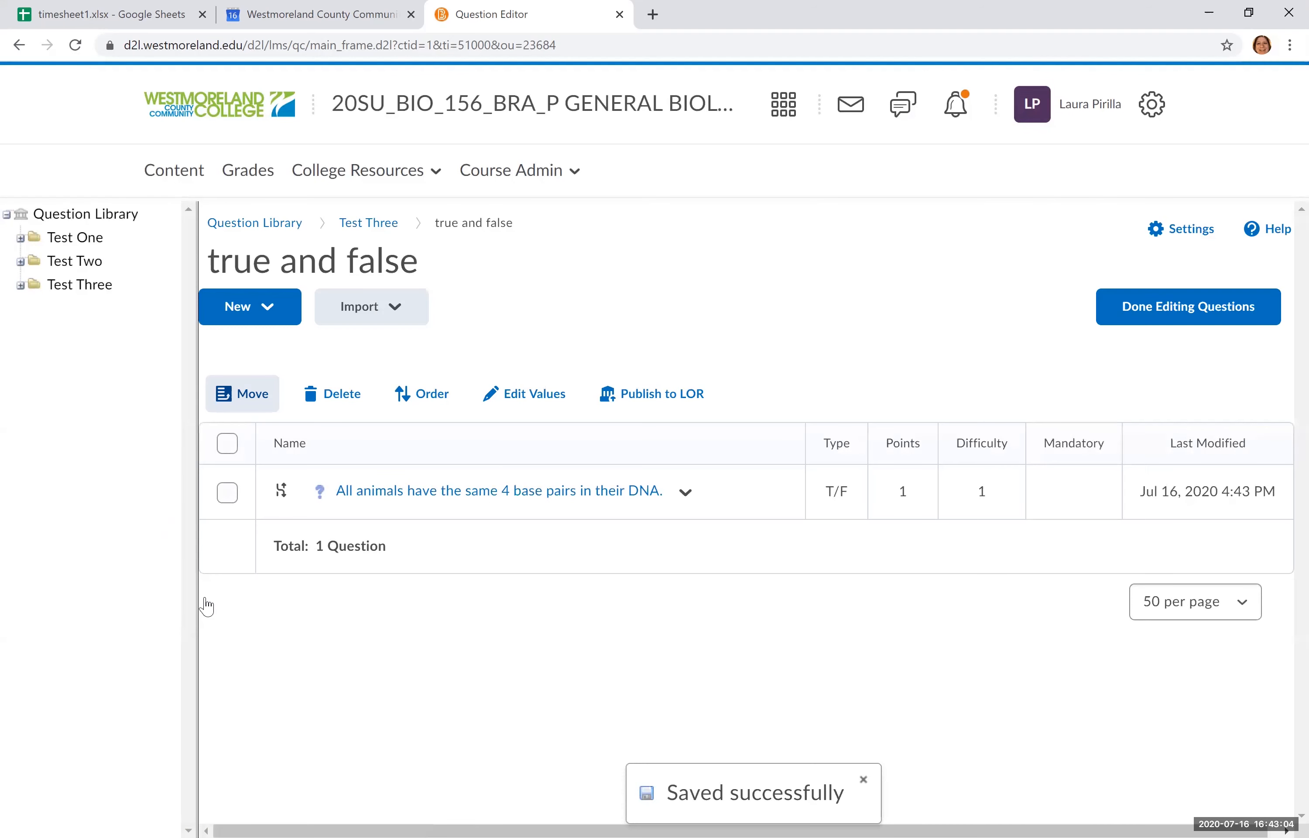
left_click(269, 317)
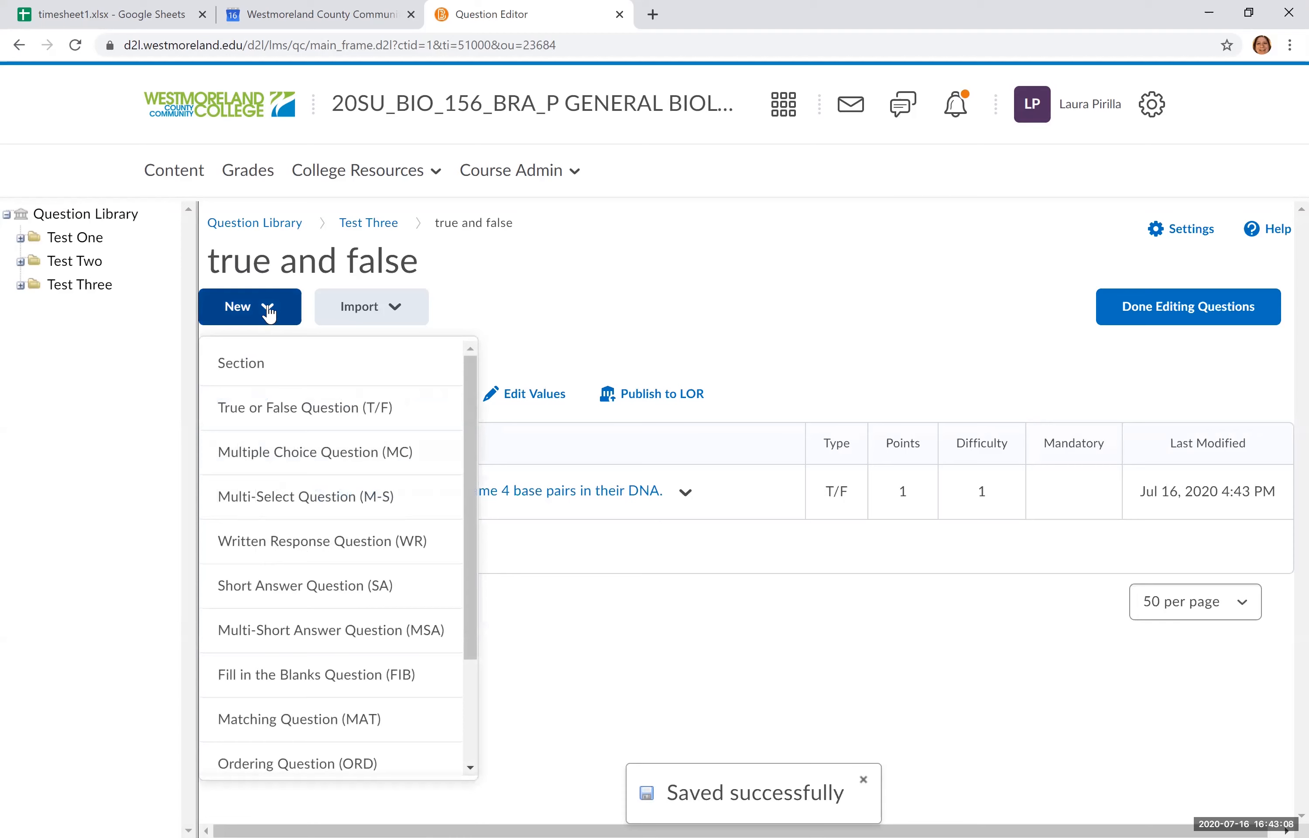
left_click(268, 309)
In Test Three's short answer section, create a Written Response question reading "List 3 ways that plants can obtain minerals through symbiosis."
left_click(365, 231)
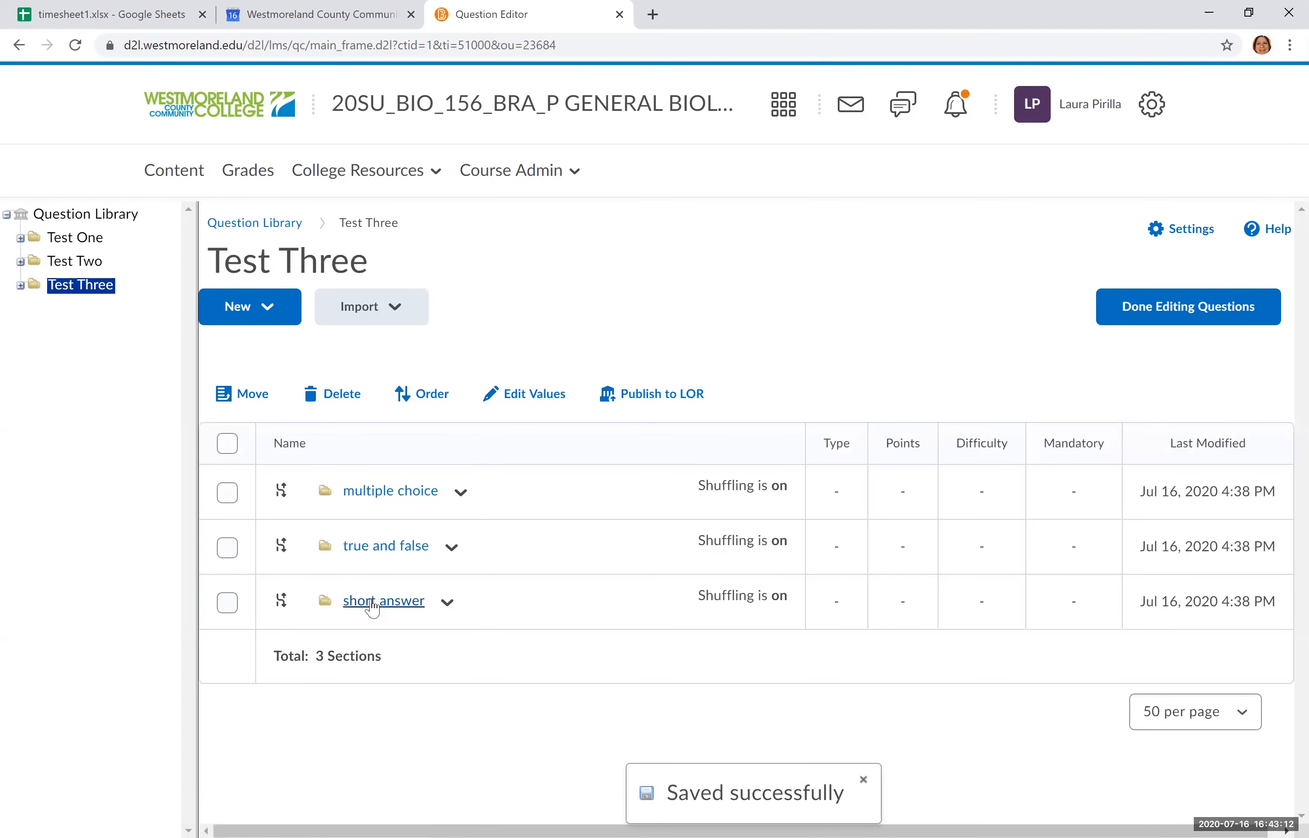
left_click(373, 605)
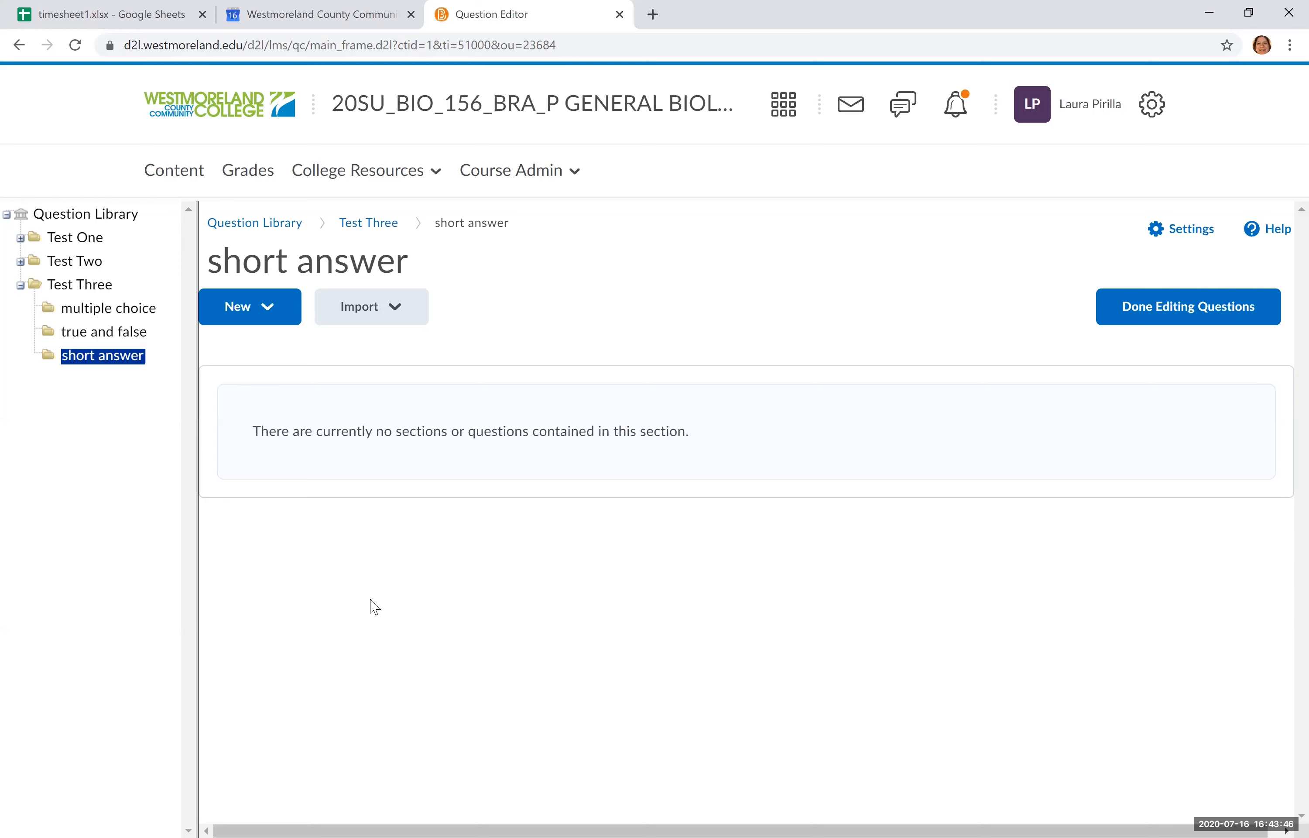
left_click(268, 319)
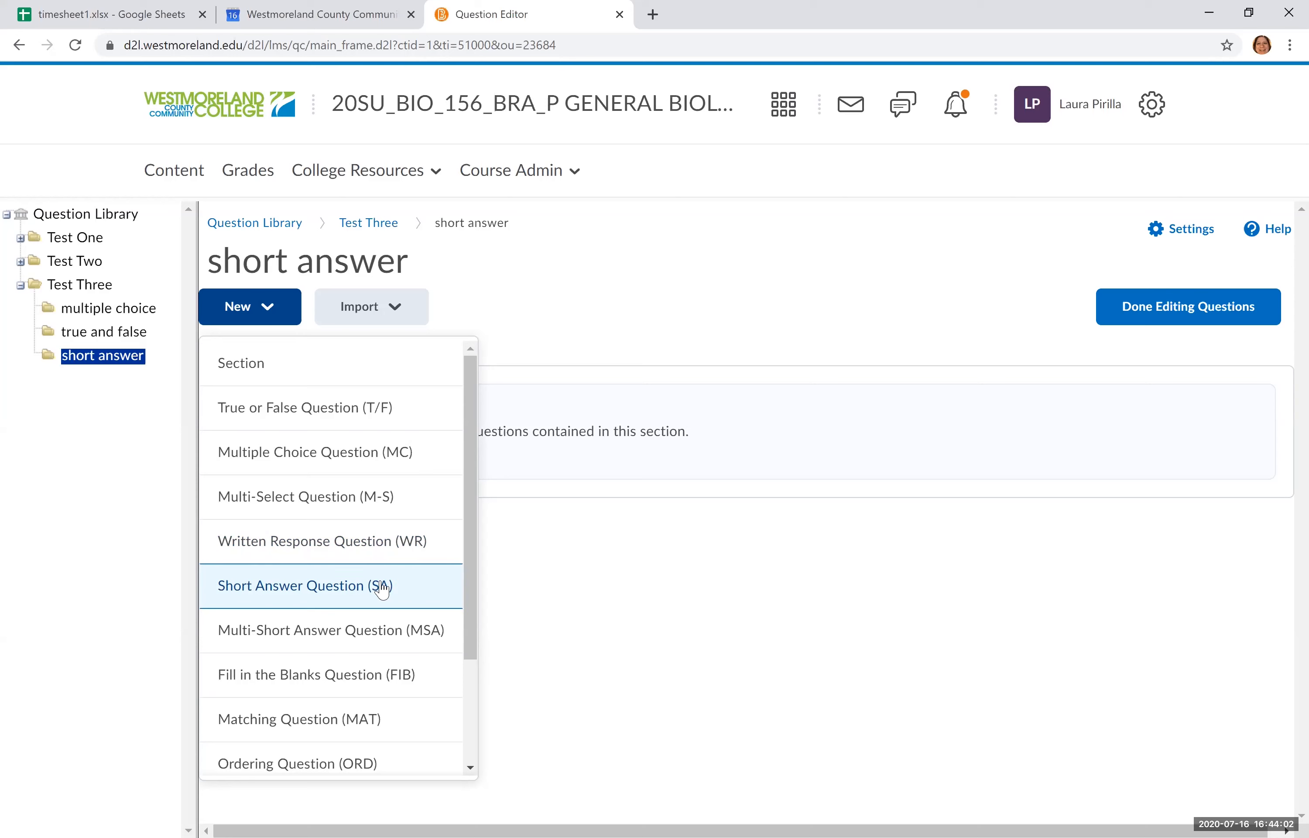
left_click(351, 546)
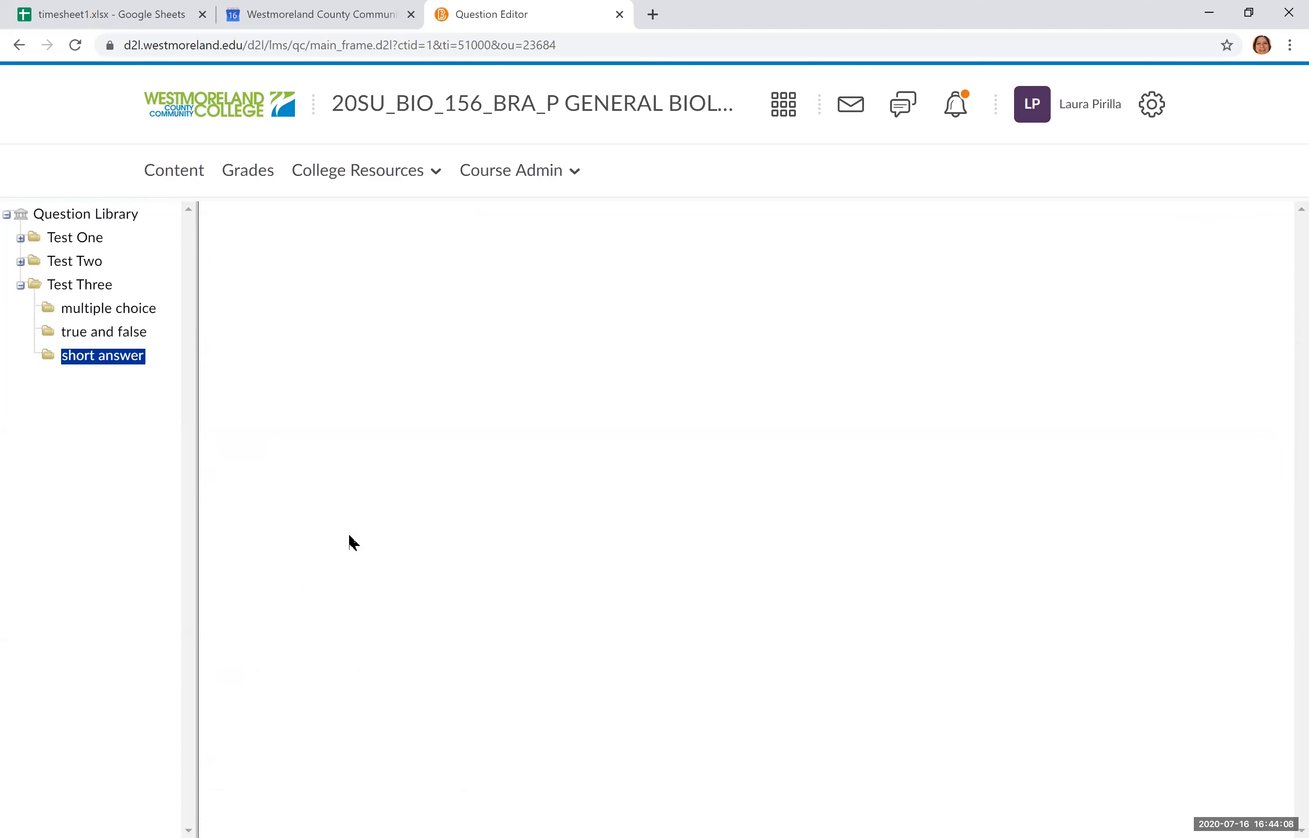
left_click(333, 292)
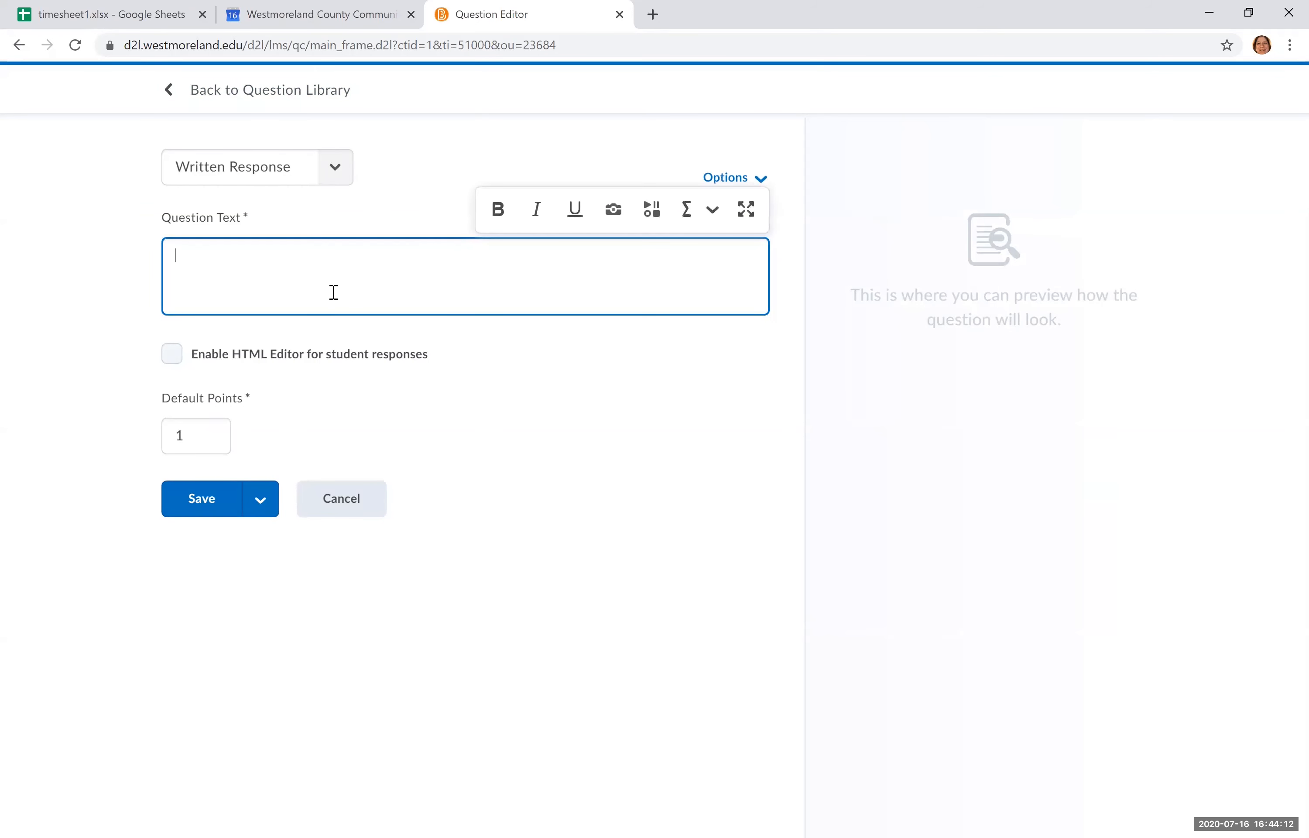
type("List ")
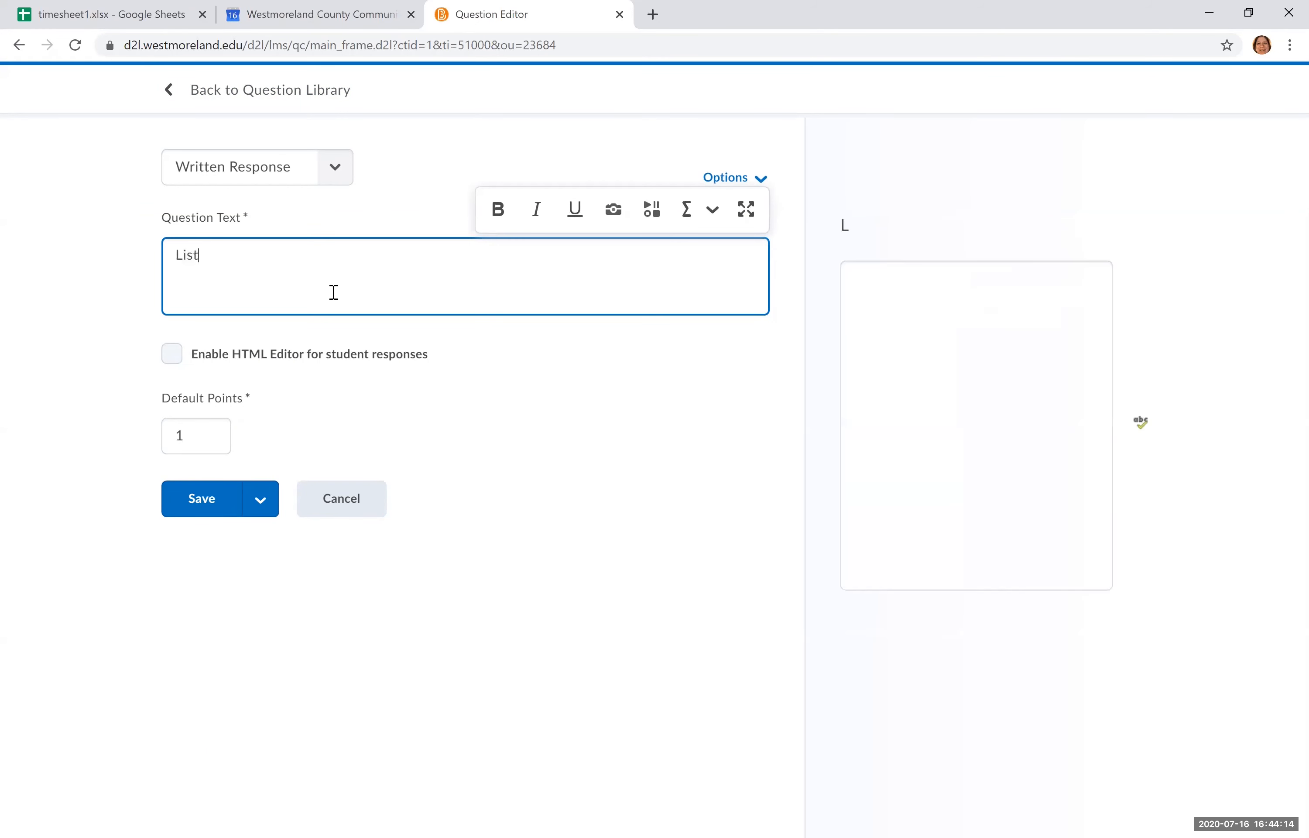
type("3 ways that plants can obtain")
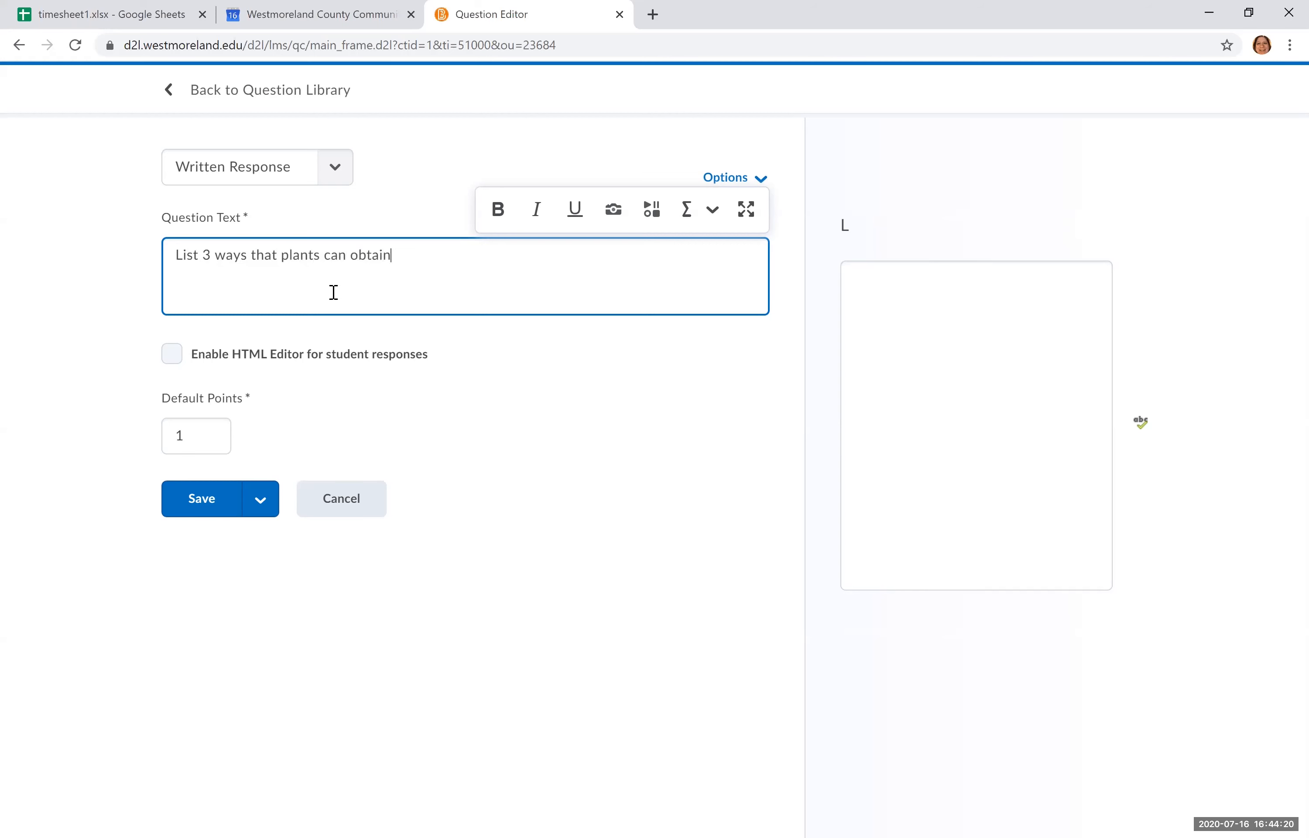
type(" minerals through symbiosis.")
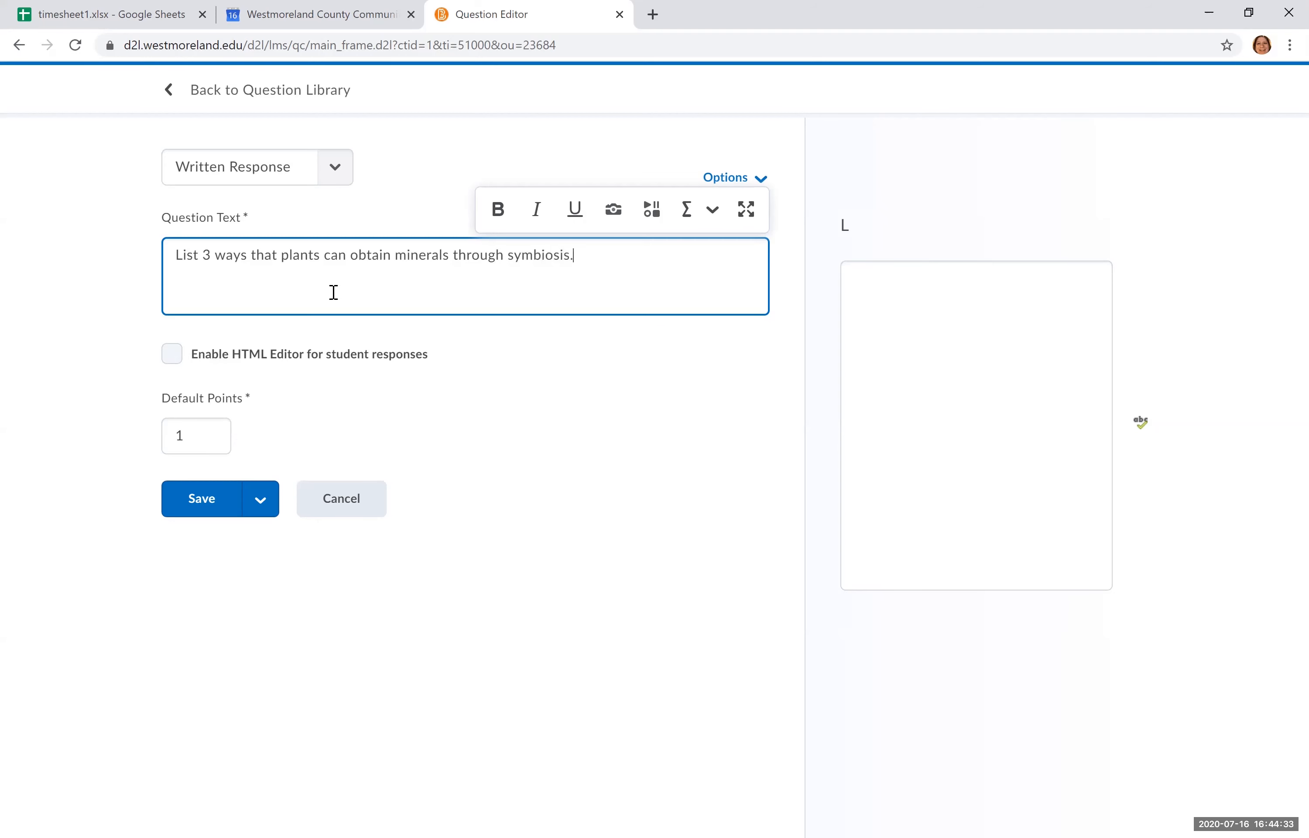
Enable the HTML Editor for student responses, look over its tools in the preview, and save the written response question
left_click(173, 356)
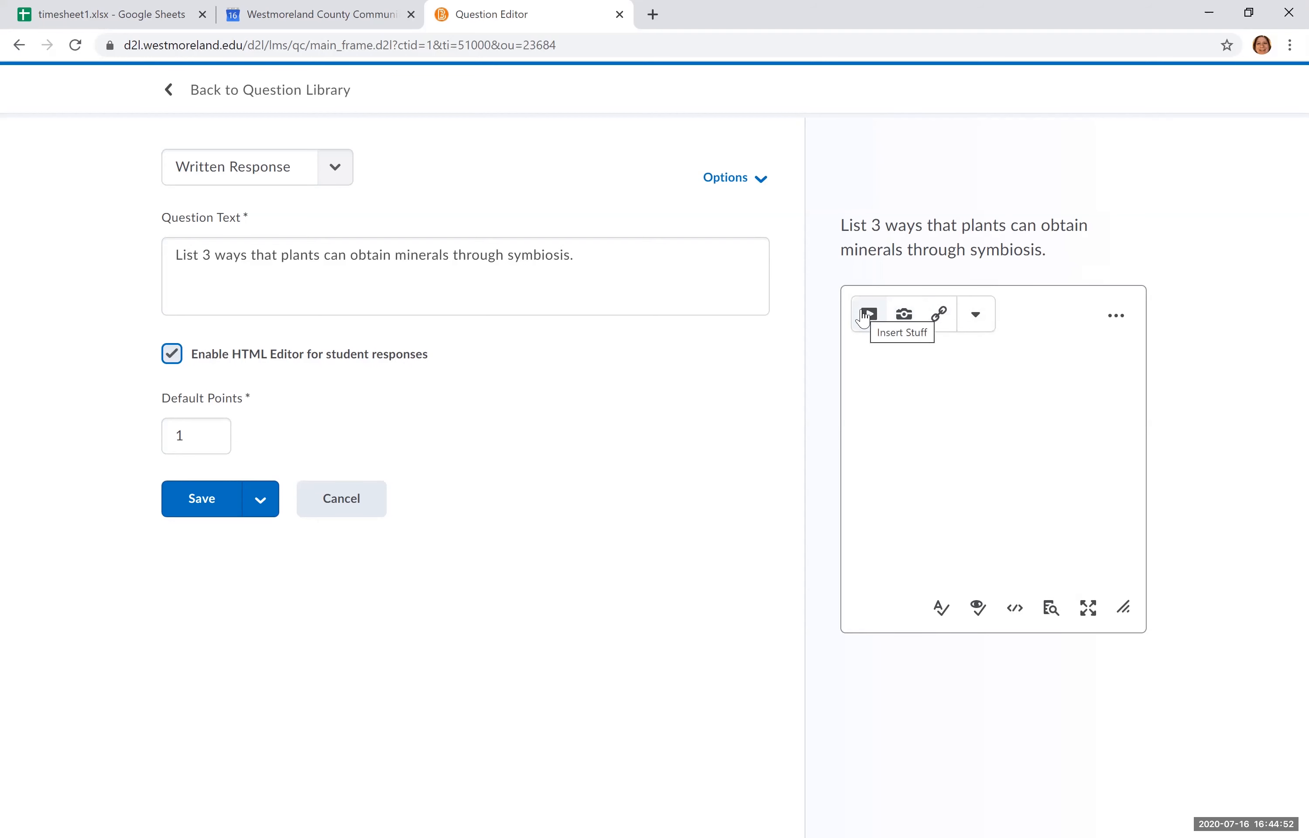
left_click(975, 329)
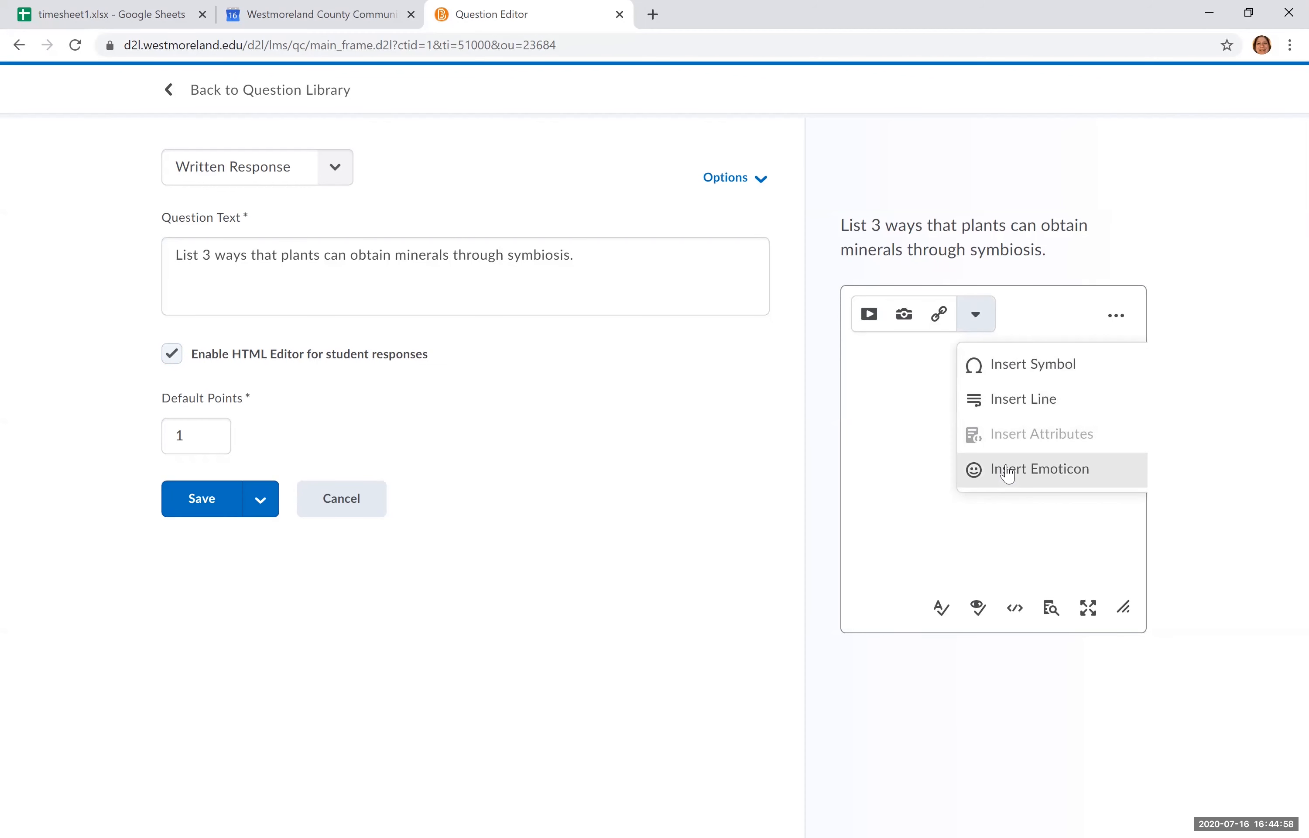
left_click(904, 440)
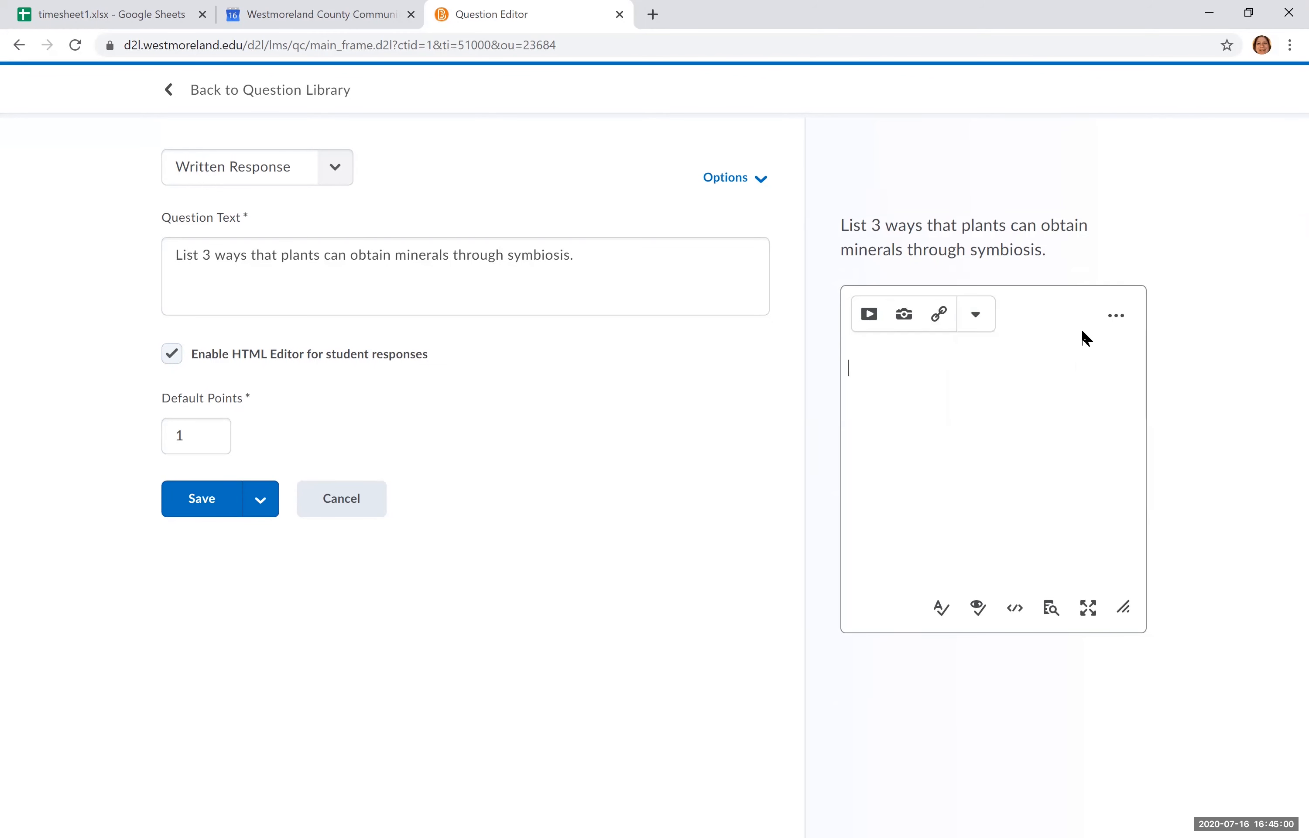
left_click(1109, 330)
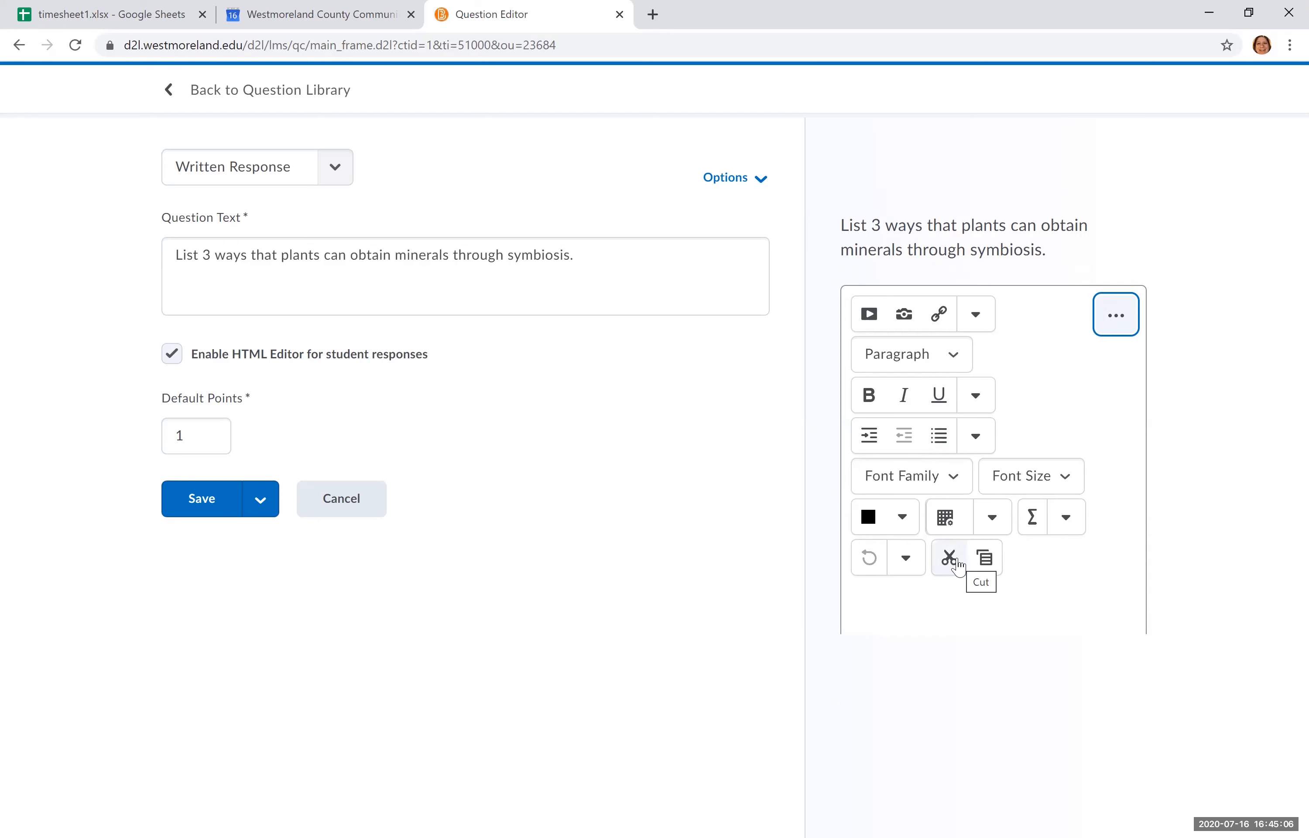
left_click(1066, 525)
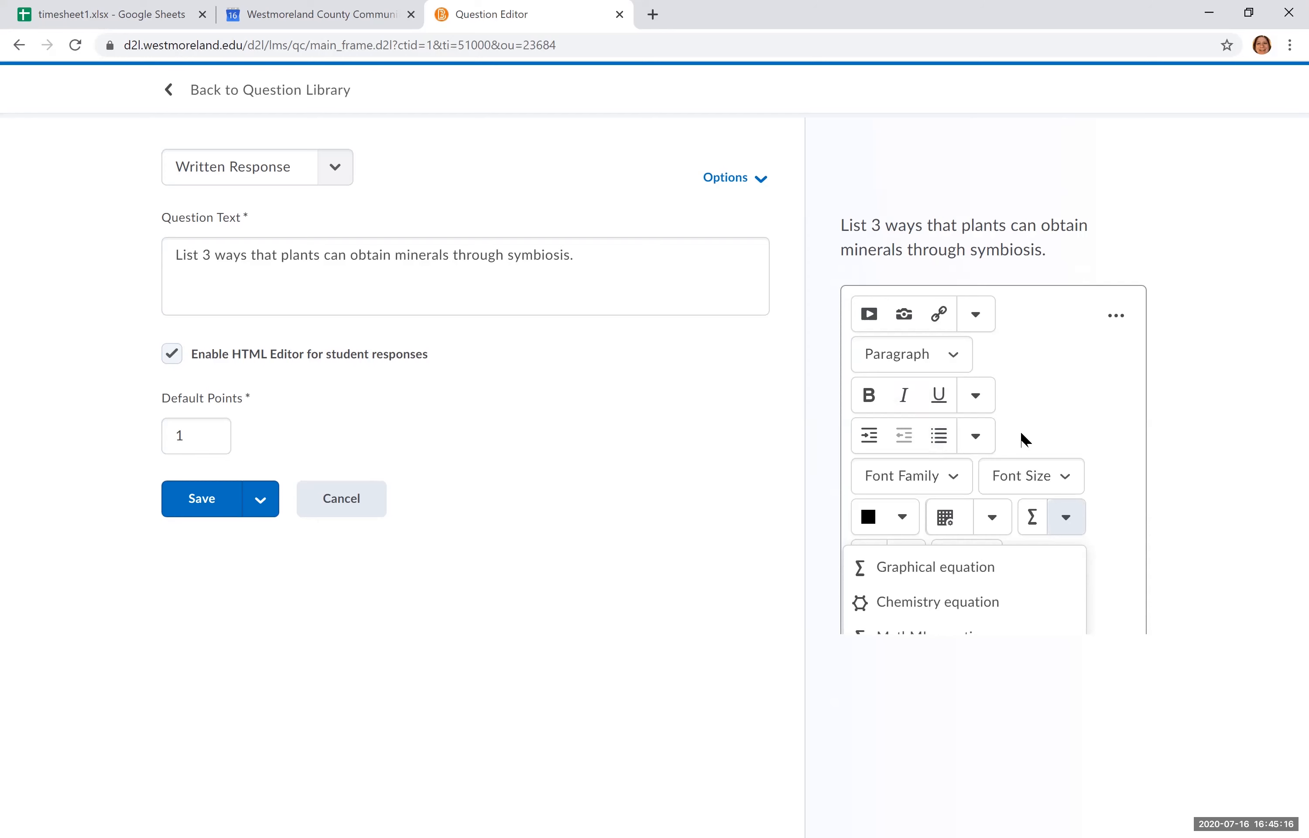
left_click(1122, 324)
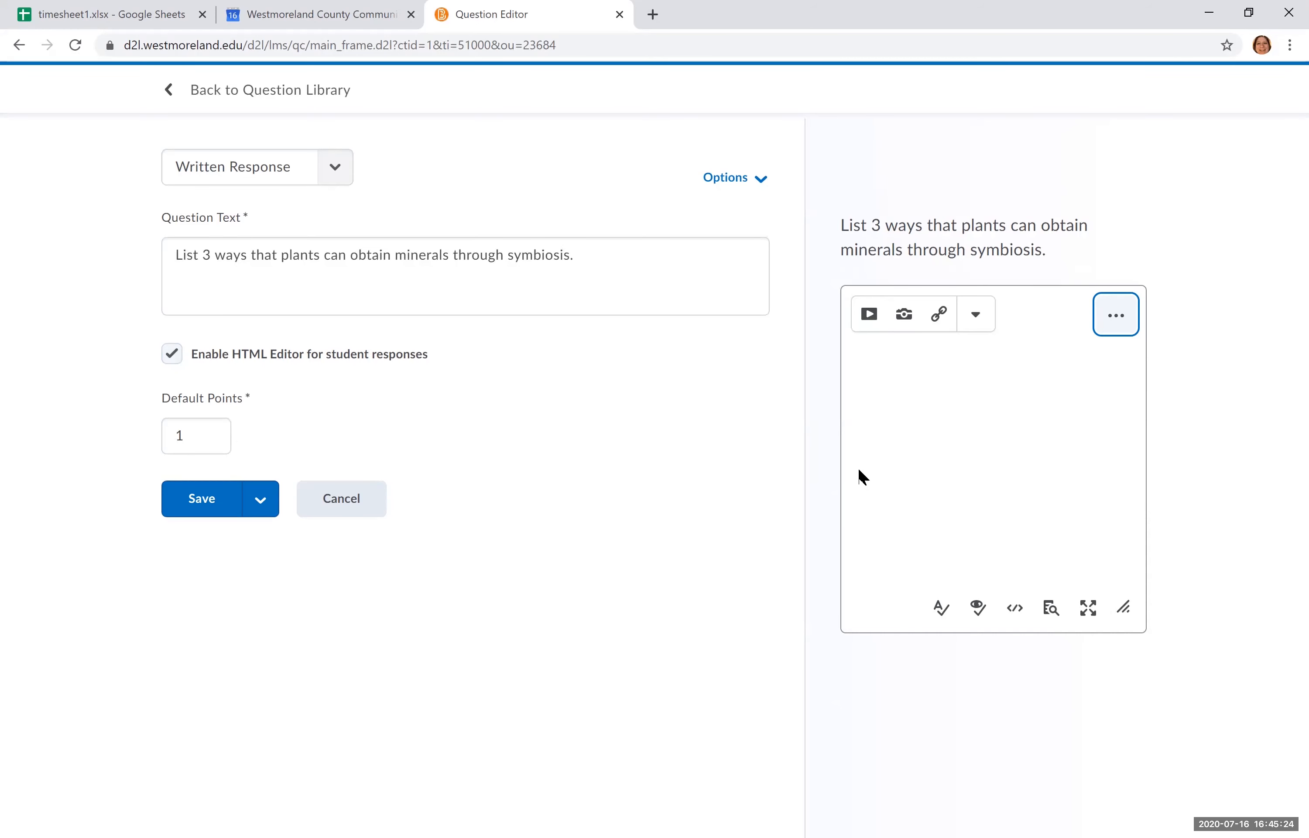
left_click(196, 494)
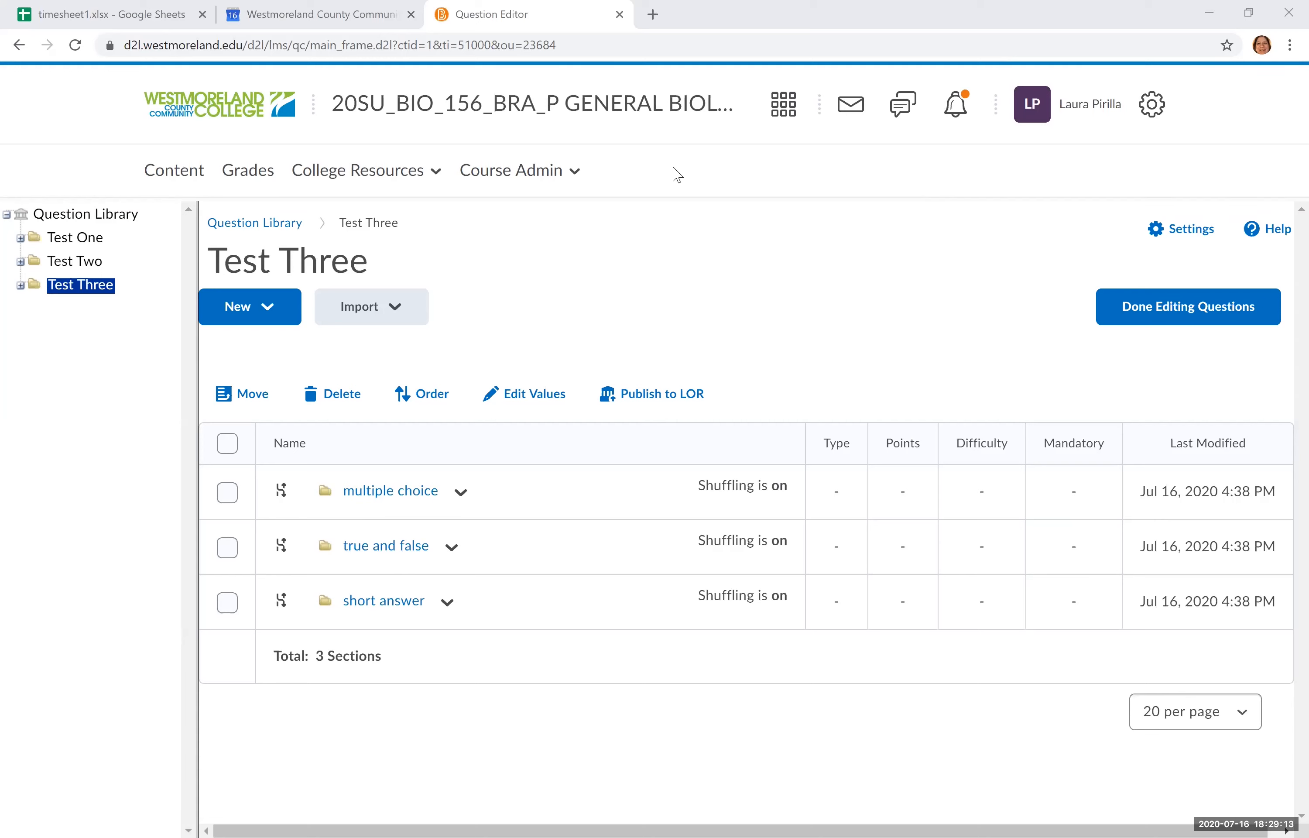
In the course content, add a new module named "Test three" at the end of the module list
left_click(173, 175)
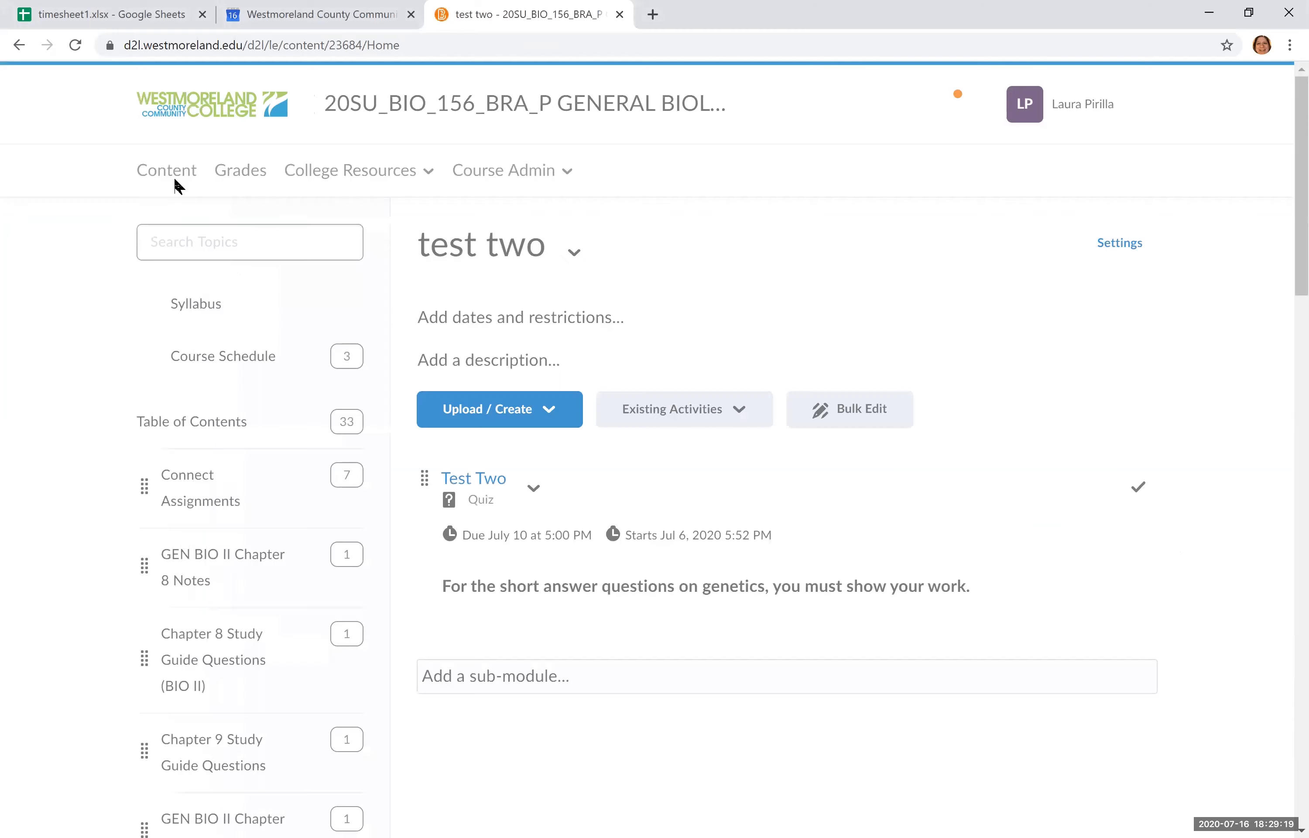
scroll(239, 404, "down", 15)
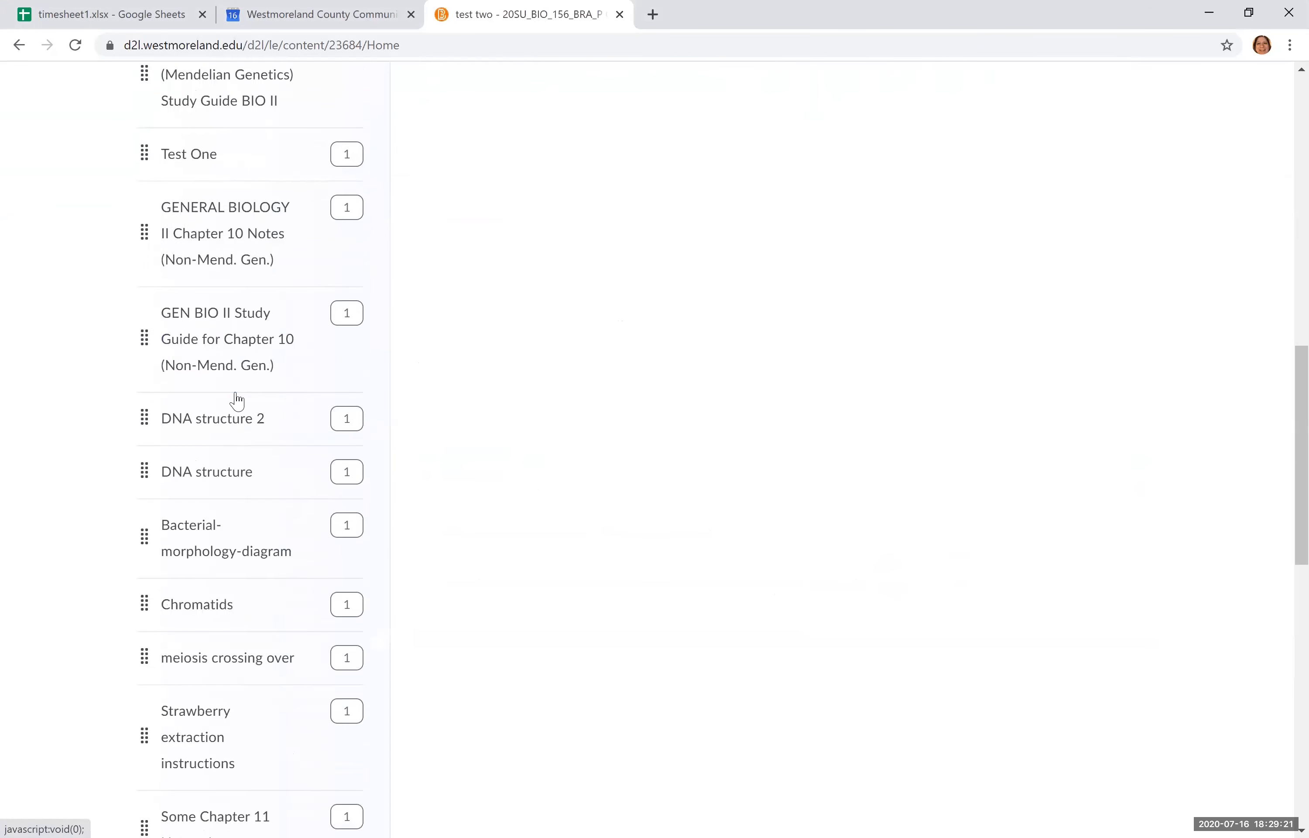
scroll(237, 402, "down", 10)
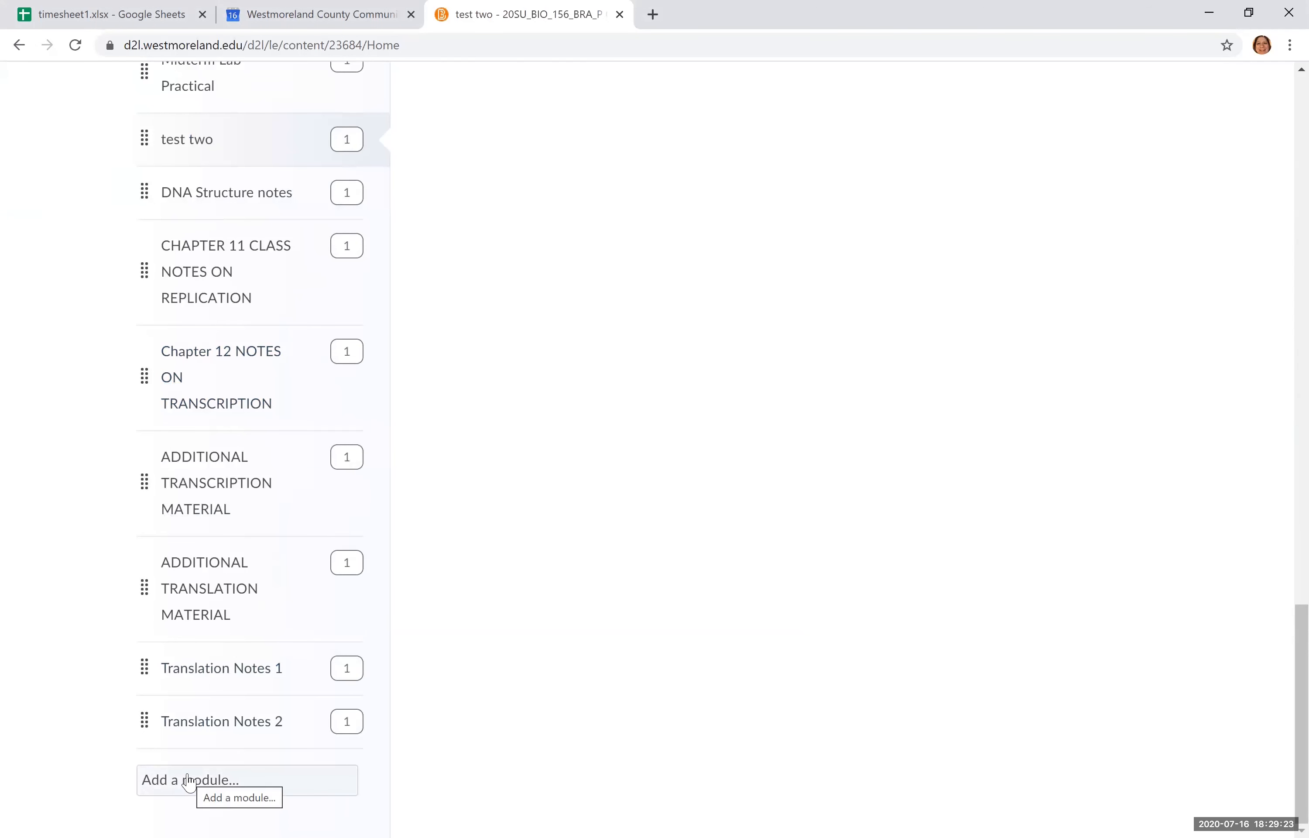
left_click(188, 781)
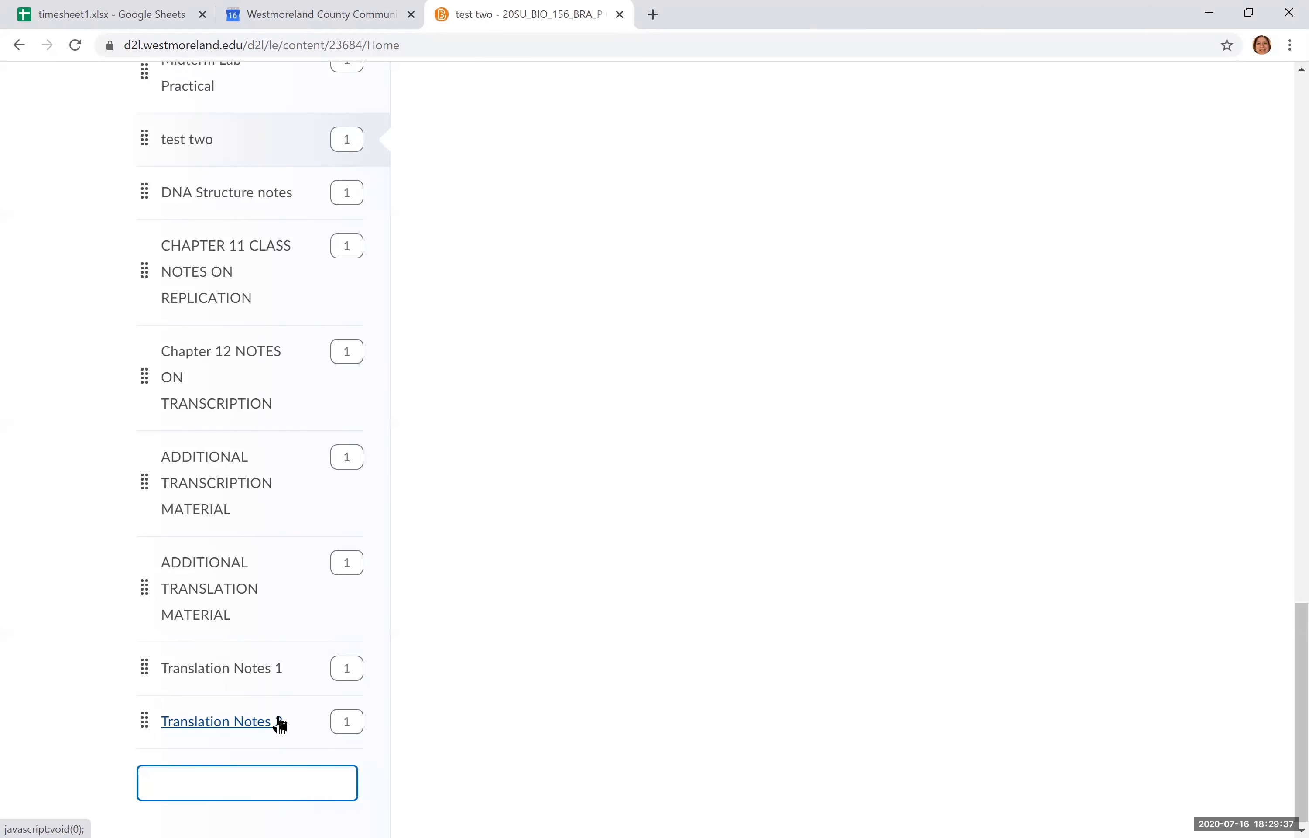
type("T")
key("BackSpace")
type("Test three")
key("Return")
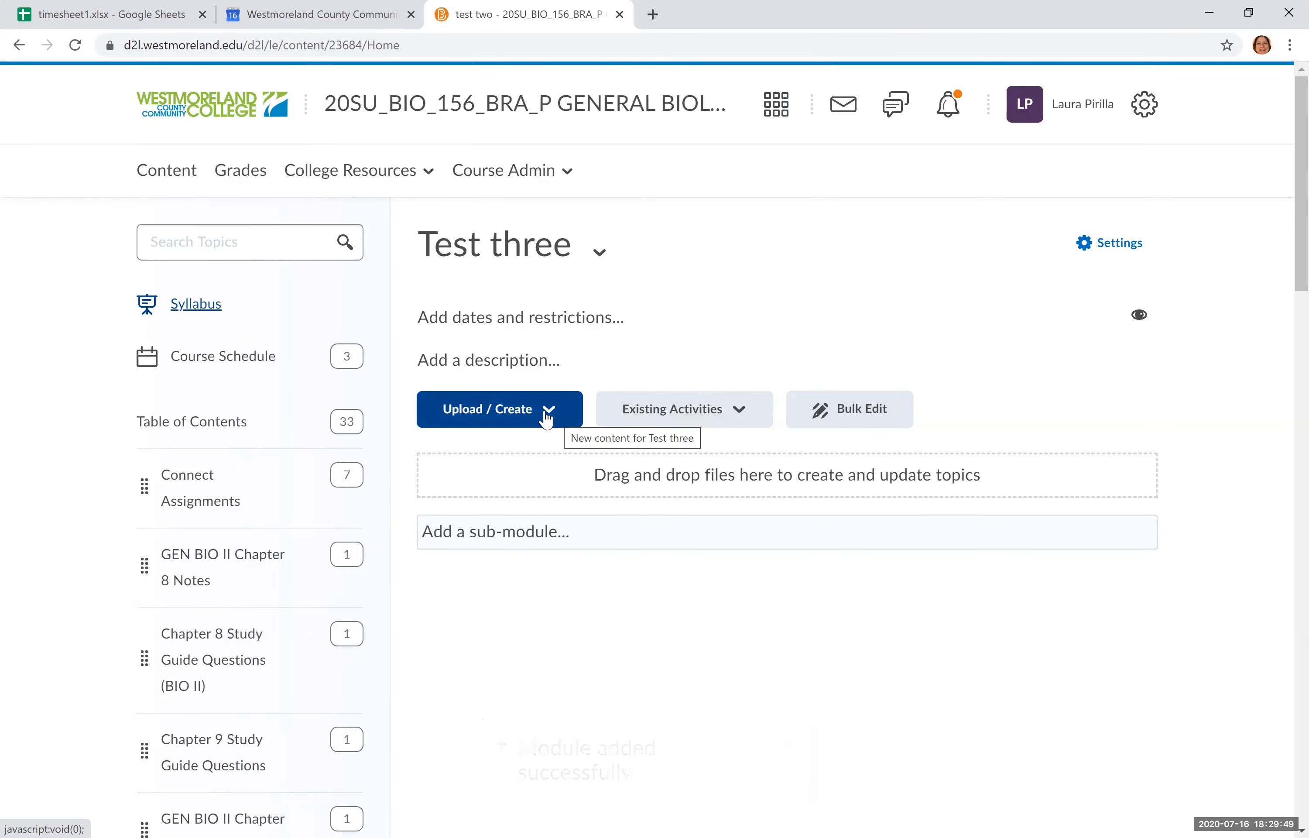
Create and save a new quiz titled "Test Three" in the Test three module, with hiding from users turned off
left_click(547, 420)
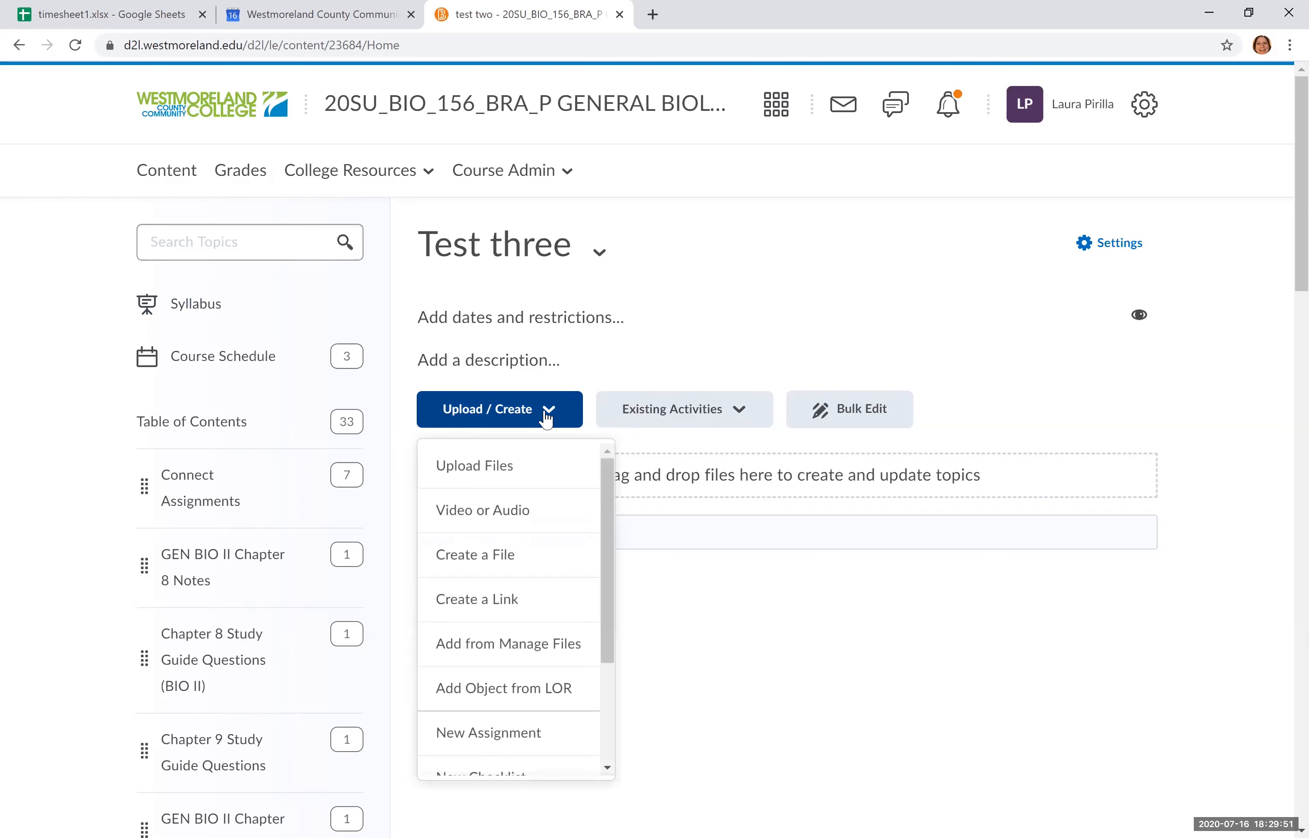
scroll(541, 617, "down", 3)
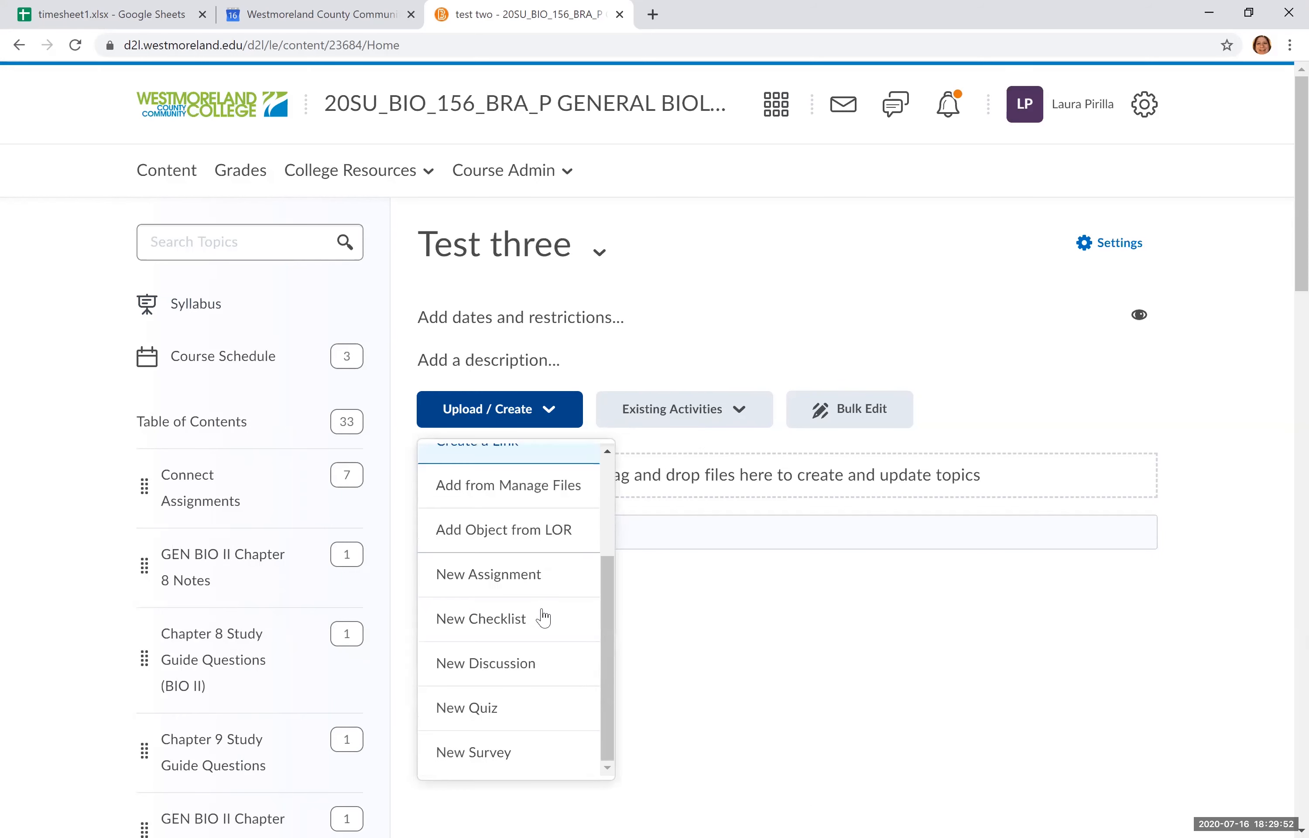
left_click(500, 709)
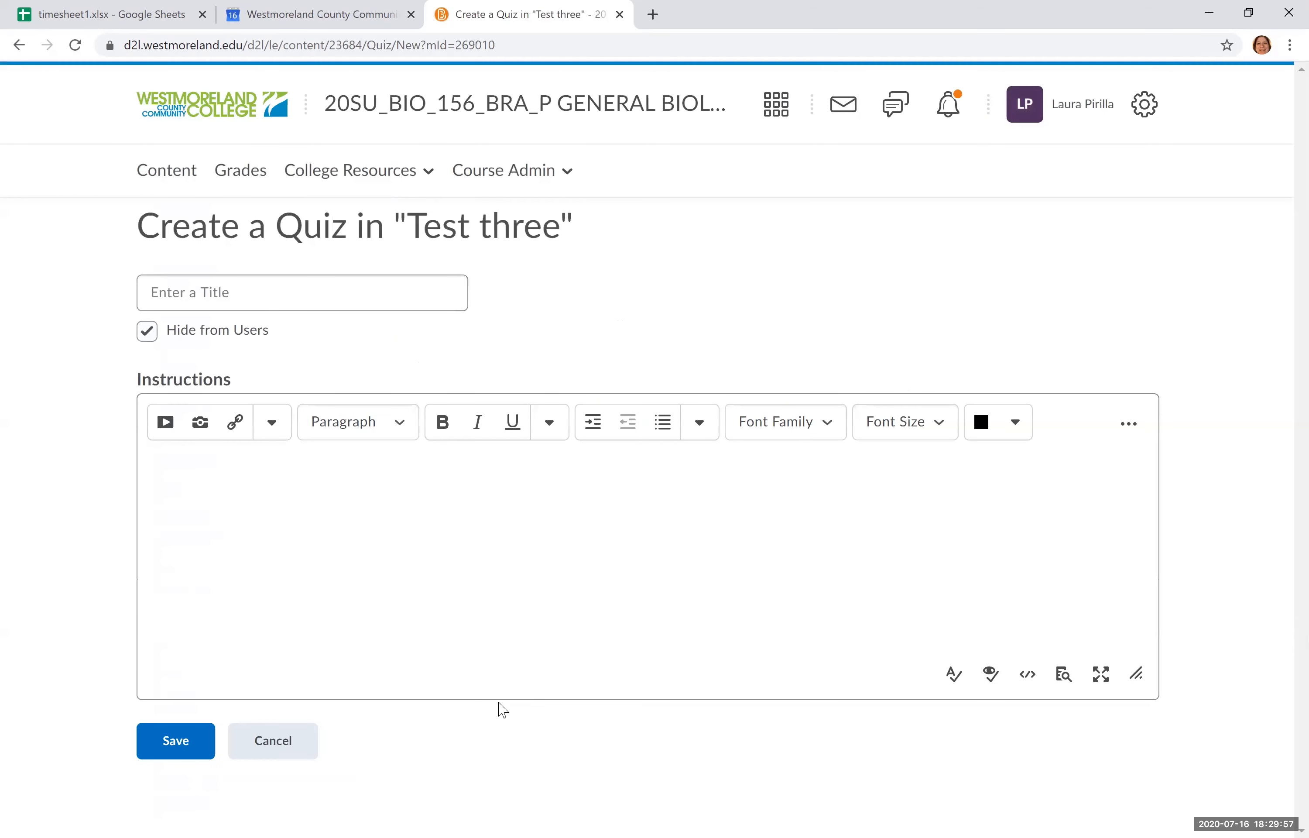
left_click(341, 291)
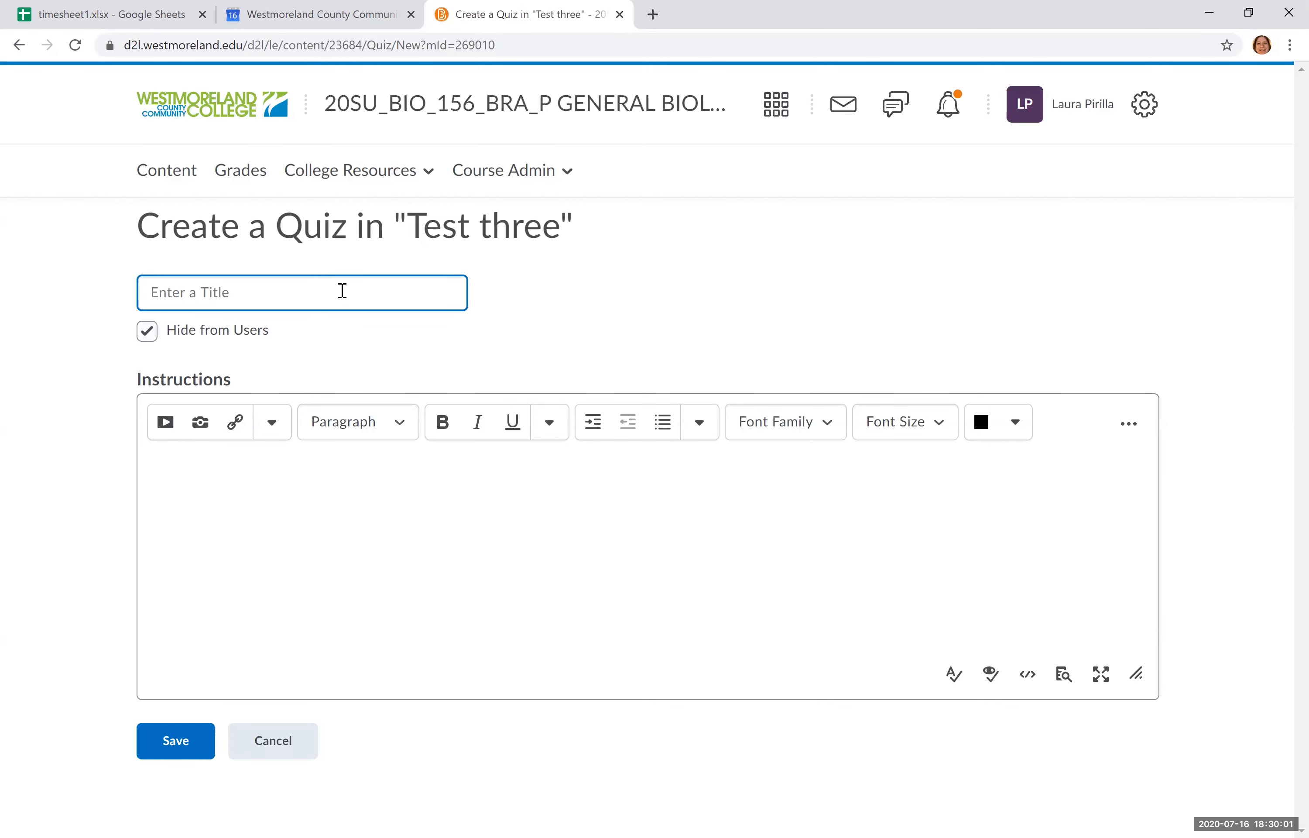
type("Test Three")
left_click(147, 331)
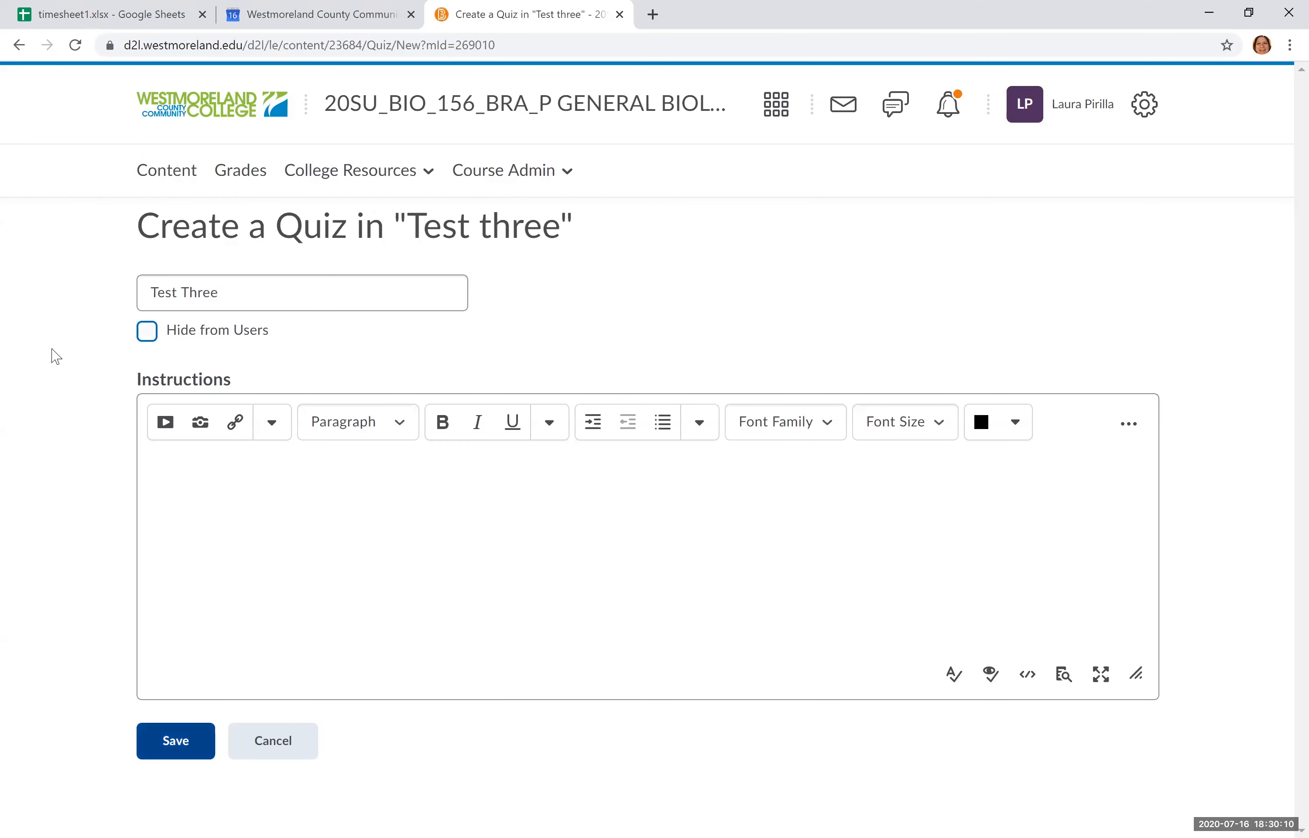
left_click(176, 746)
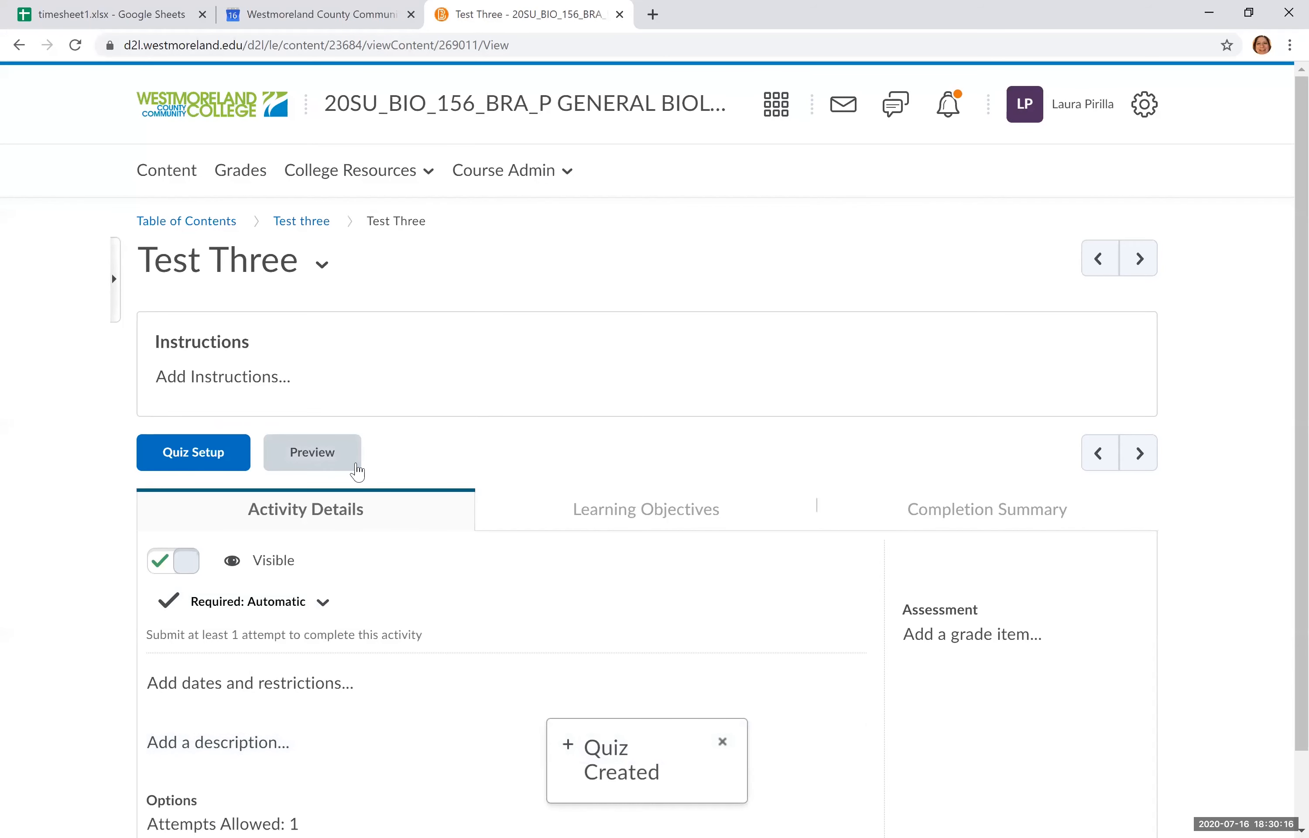
Assign the "Test Three" grade item from the Tests category to the quiz and save the assignment
scroll(355, 468, "down", 2)
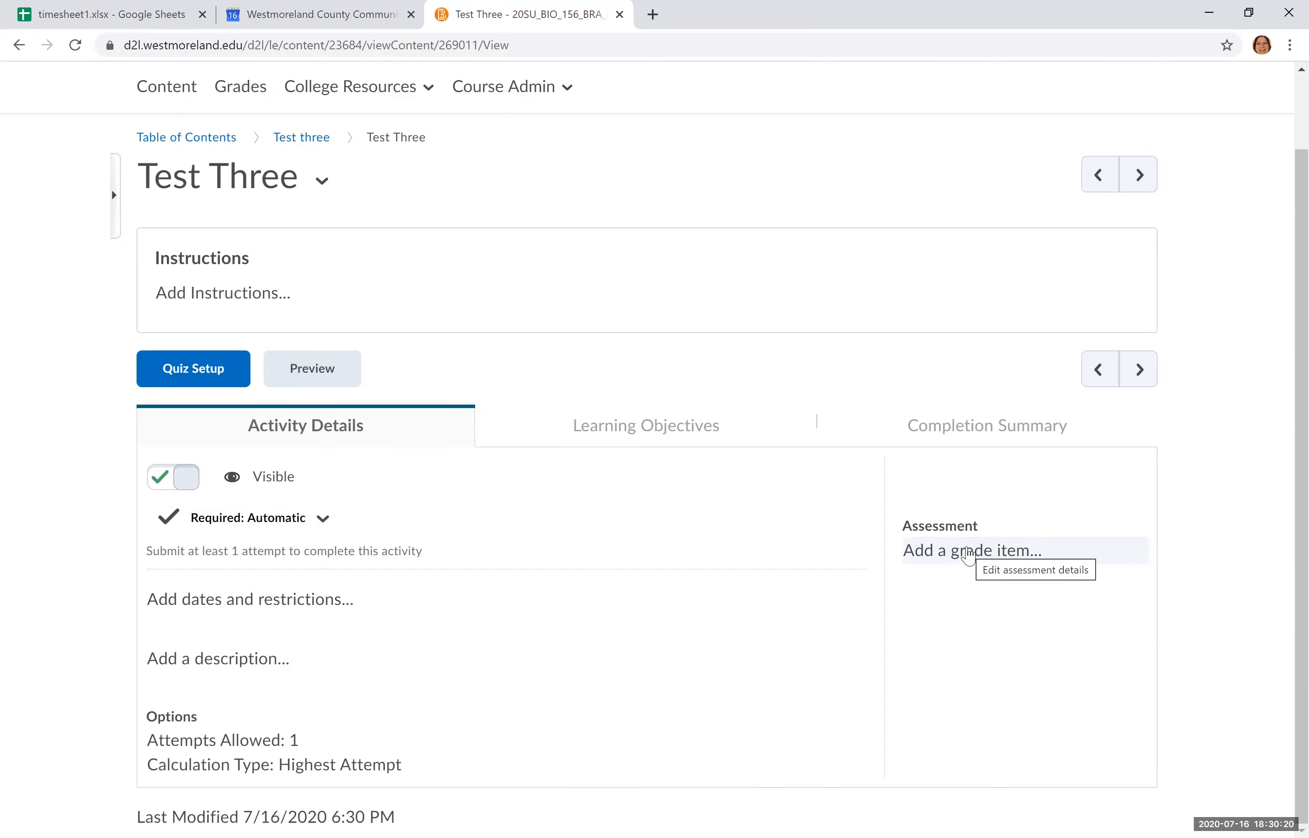
left_click(968, 552)
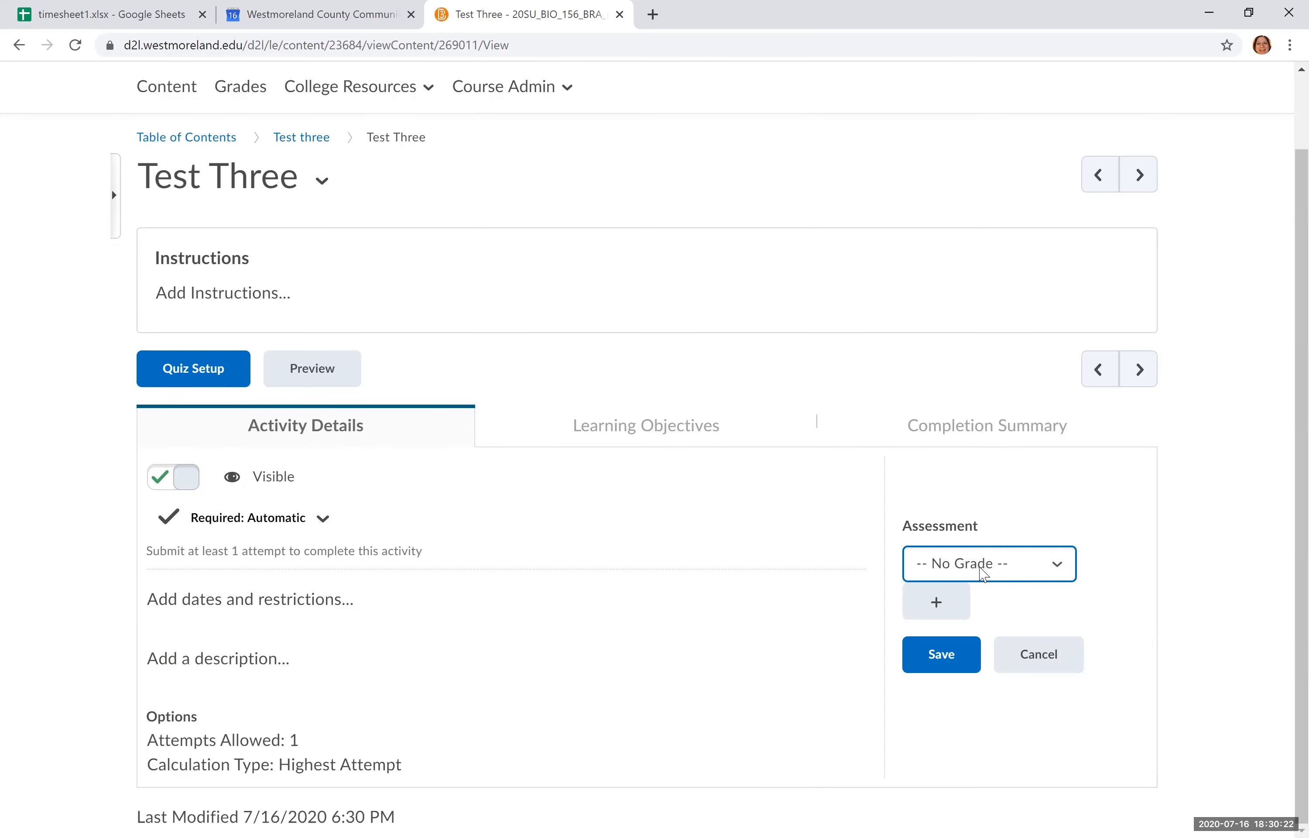
left_click(983, 566)
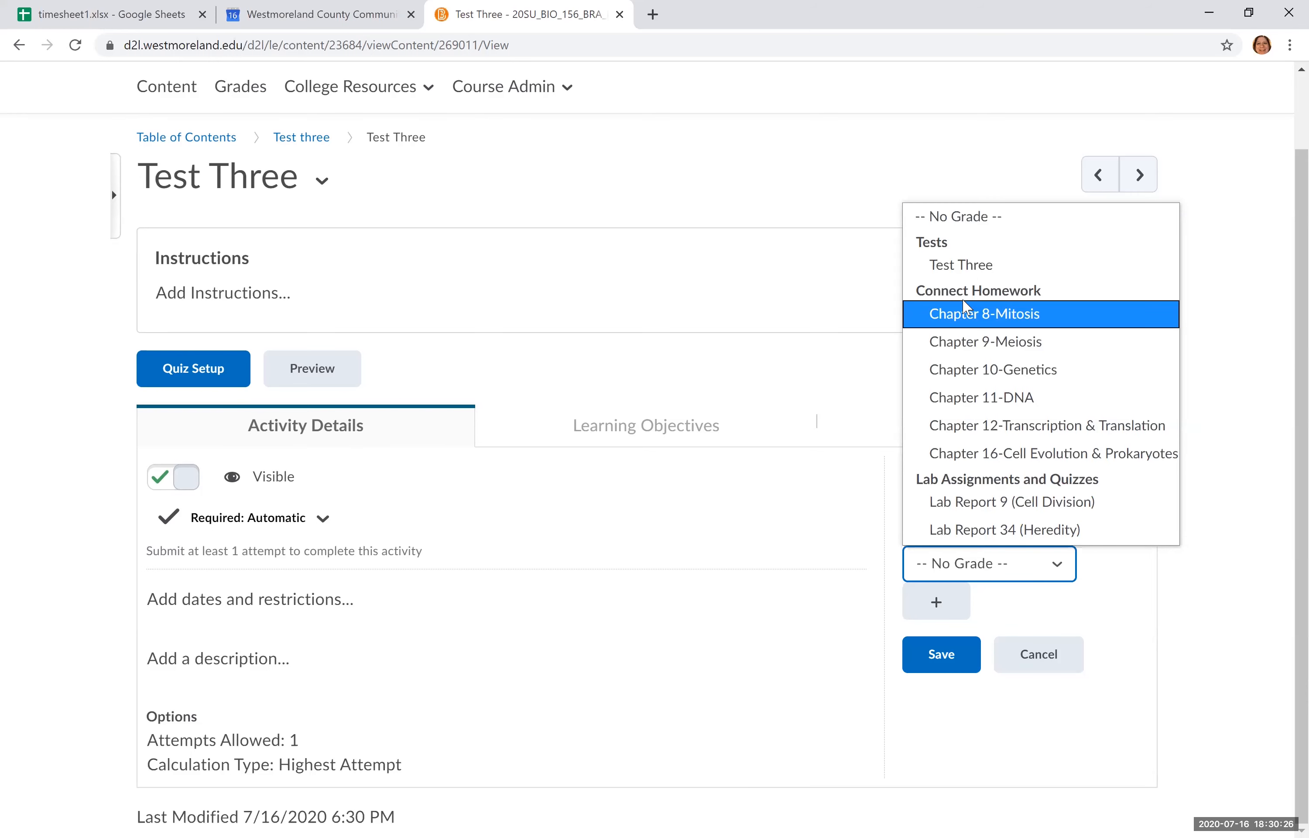
left_click(971, 273)
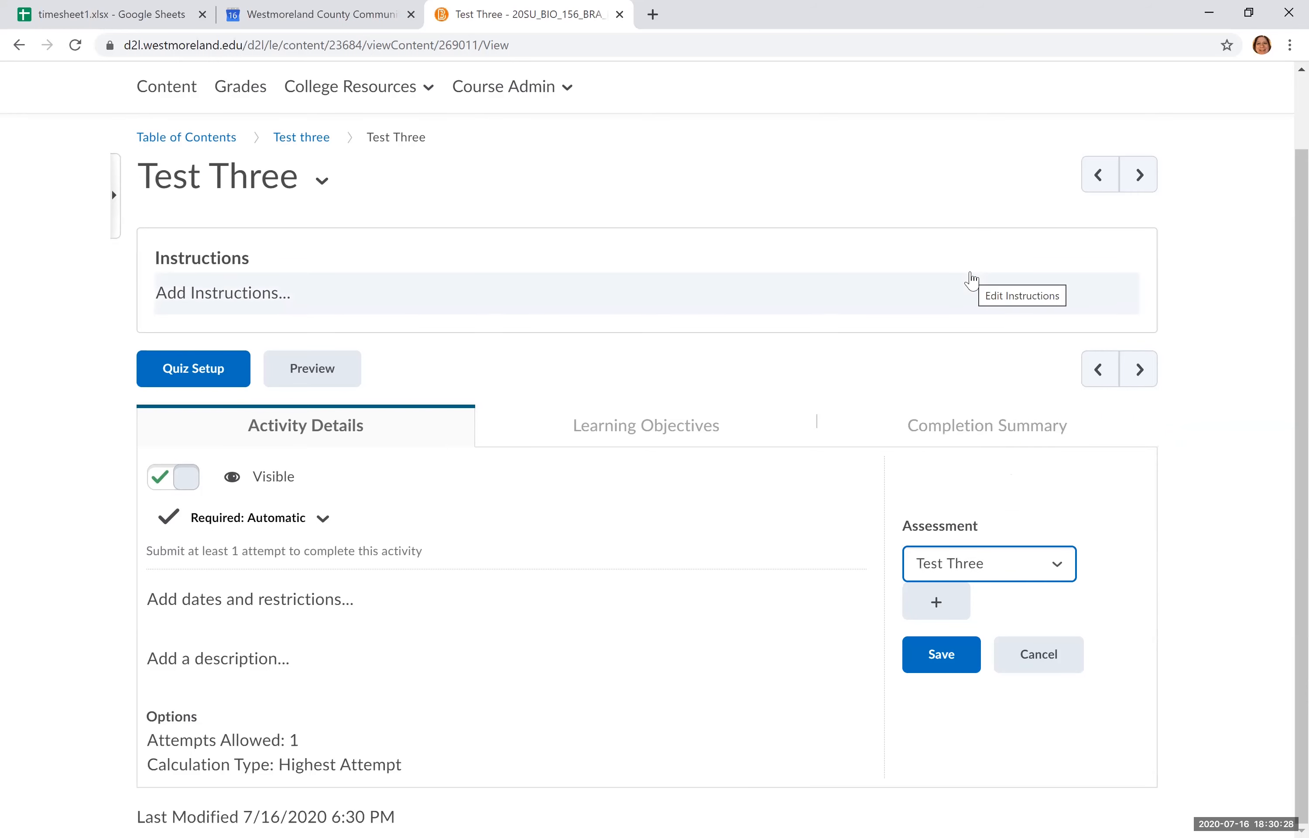
left_click(955, 669)
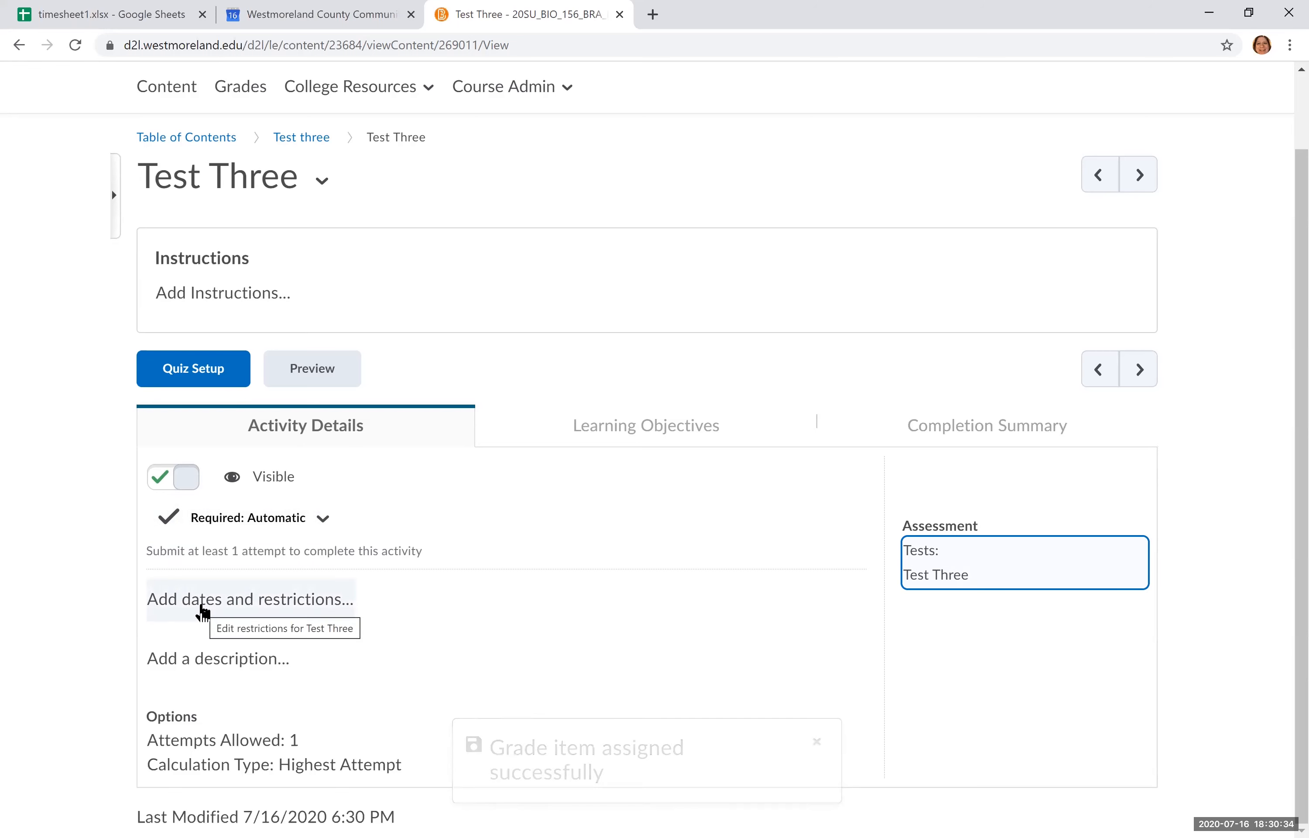
Add a start date of 7/20/2020 at 5:00 PM to the Test Three quiz's dates and restrictions
left_click(205, 605)
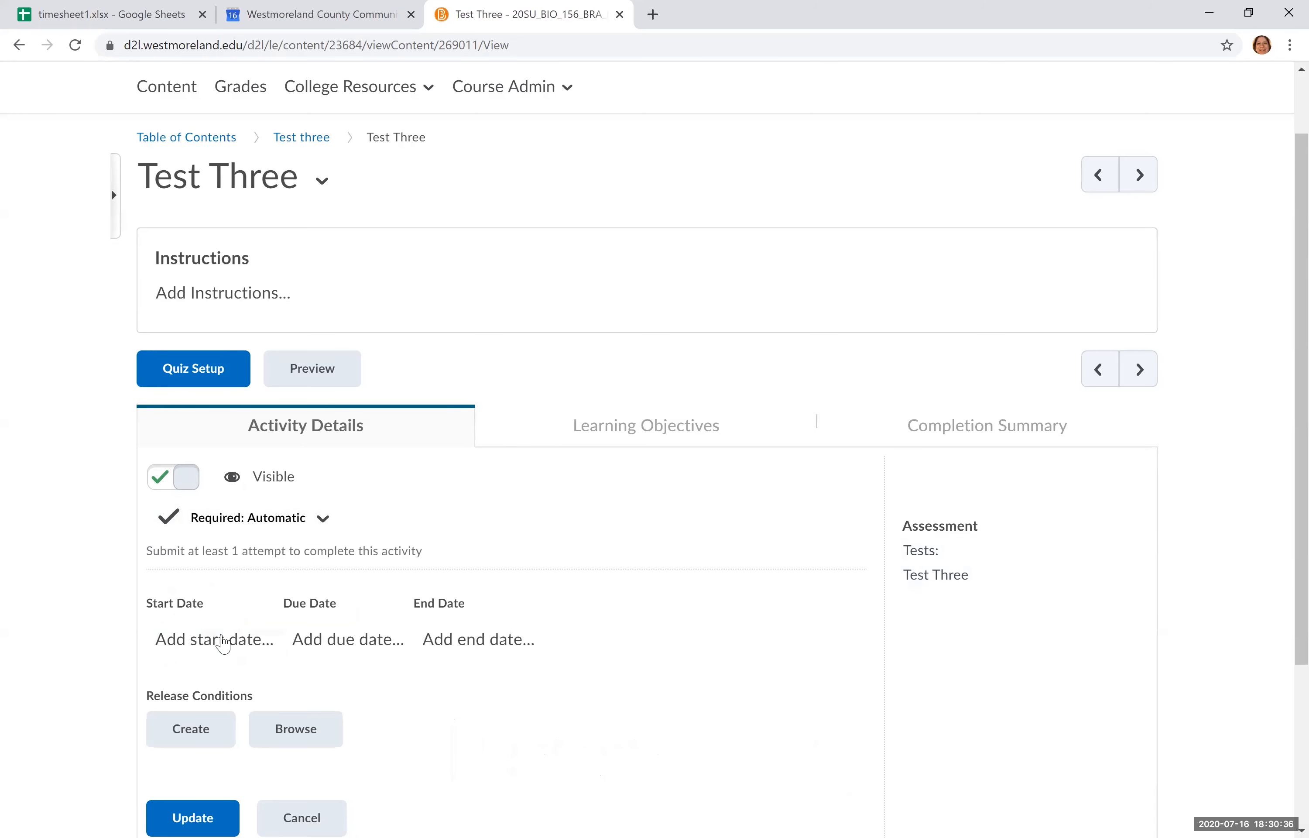
left_click(219, 637)
left_click(189, 639)
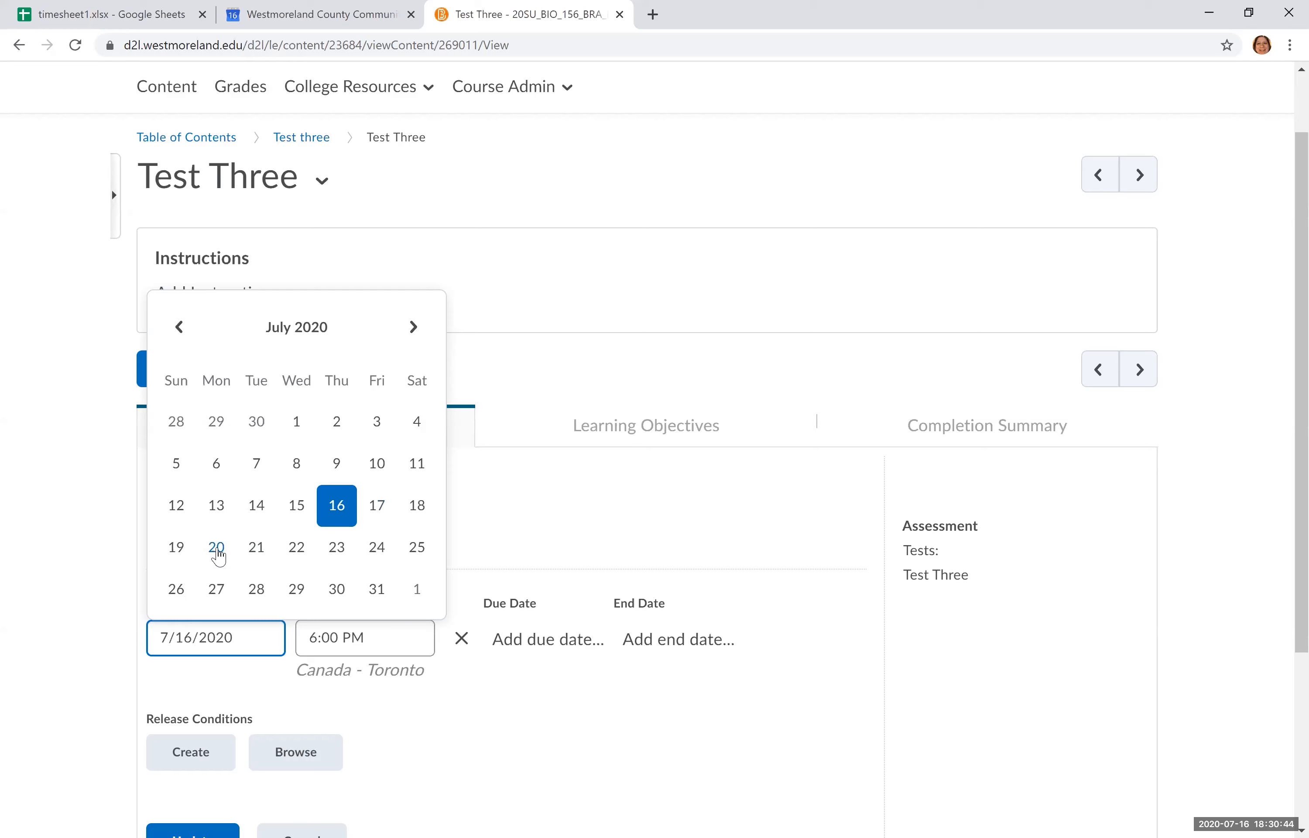
left_click(216, 547)
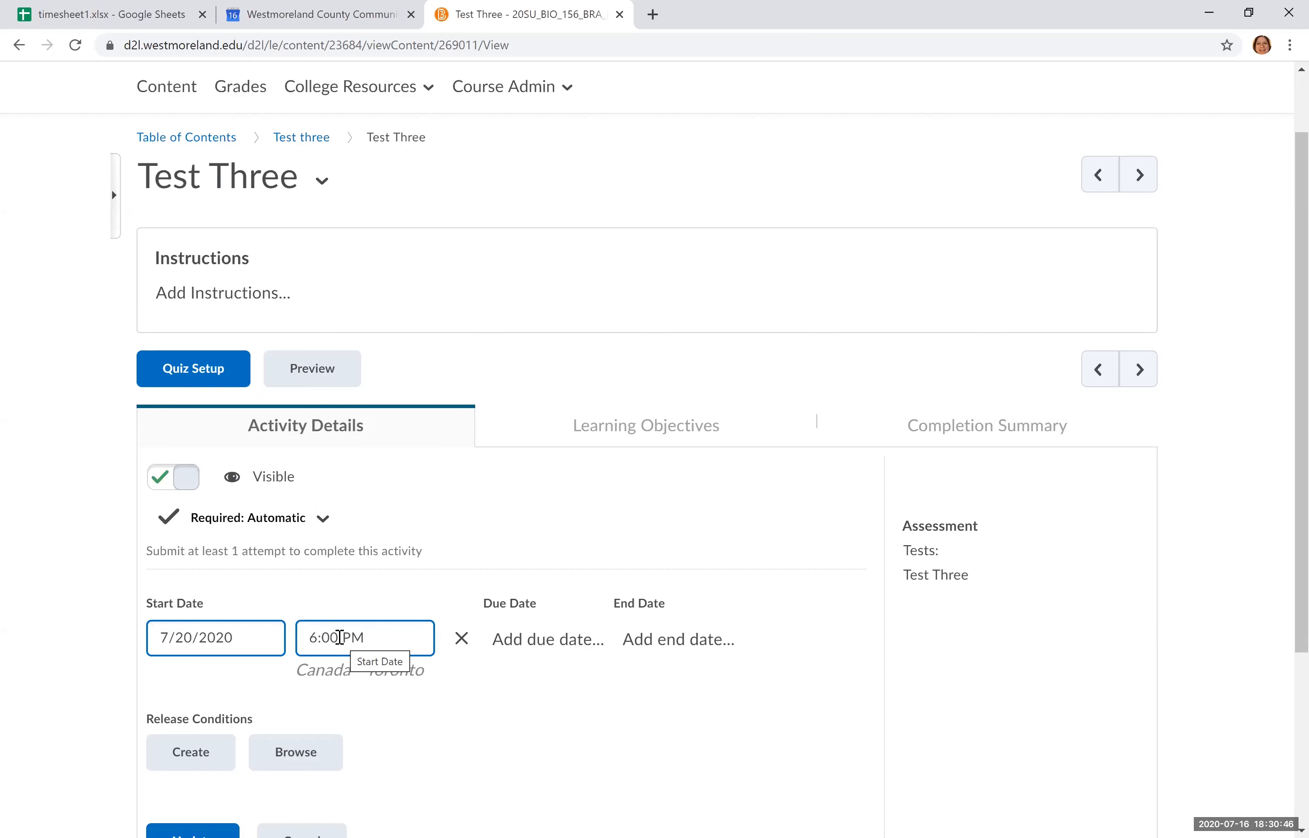
left_click(340, 637)
scroll(363, 715, "up", 2)
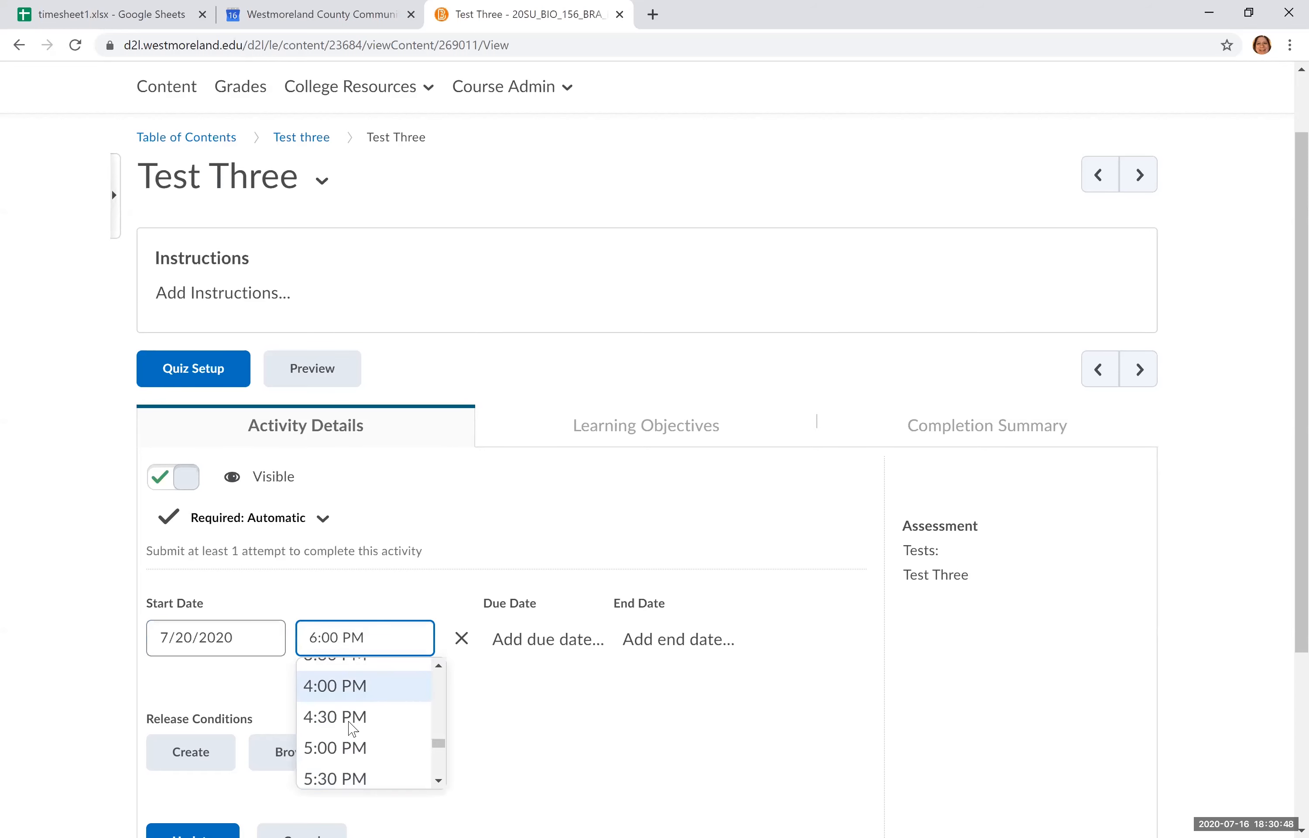
left_click(341, 749)
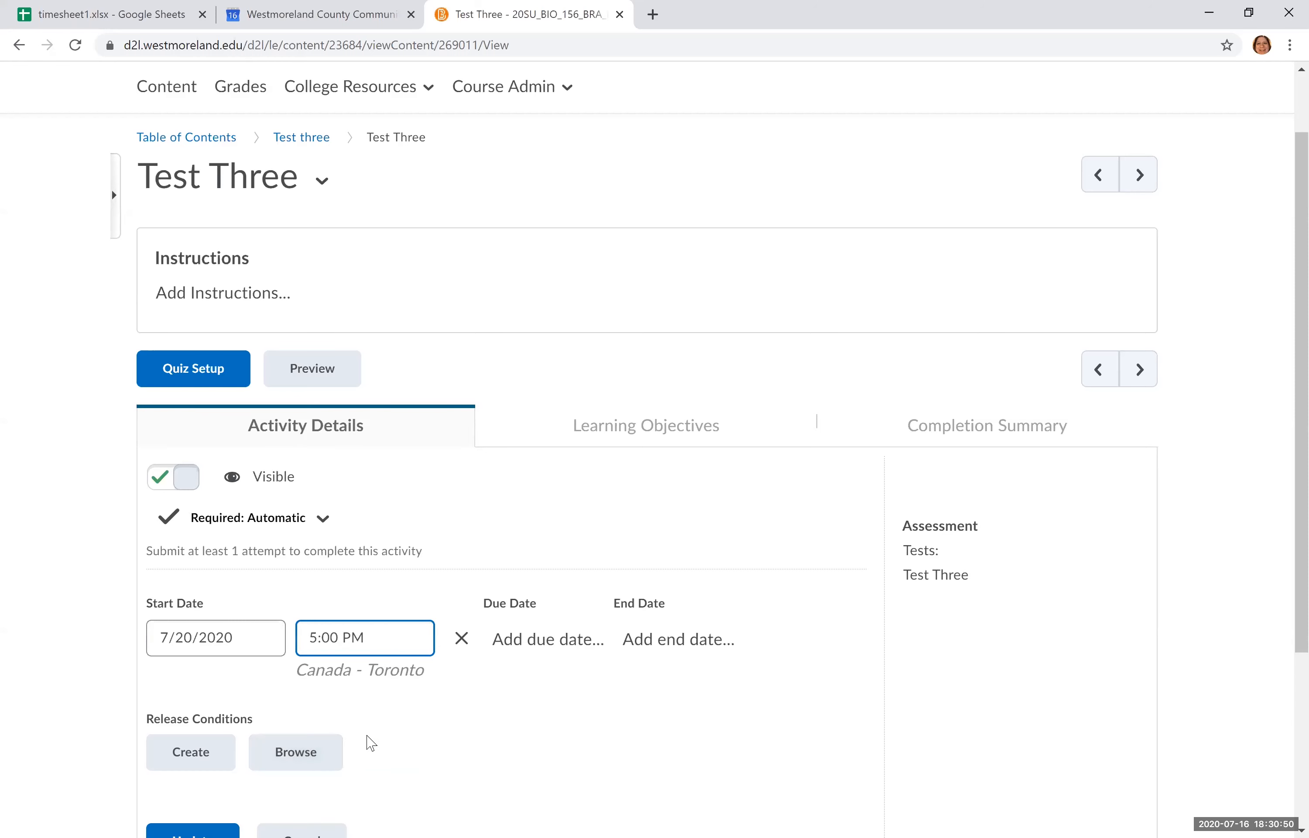
Add a due date of 7/23/2020 at 5:00 PM to the Test Three quiz
left_click(516, 638)
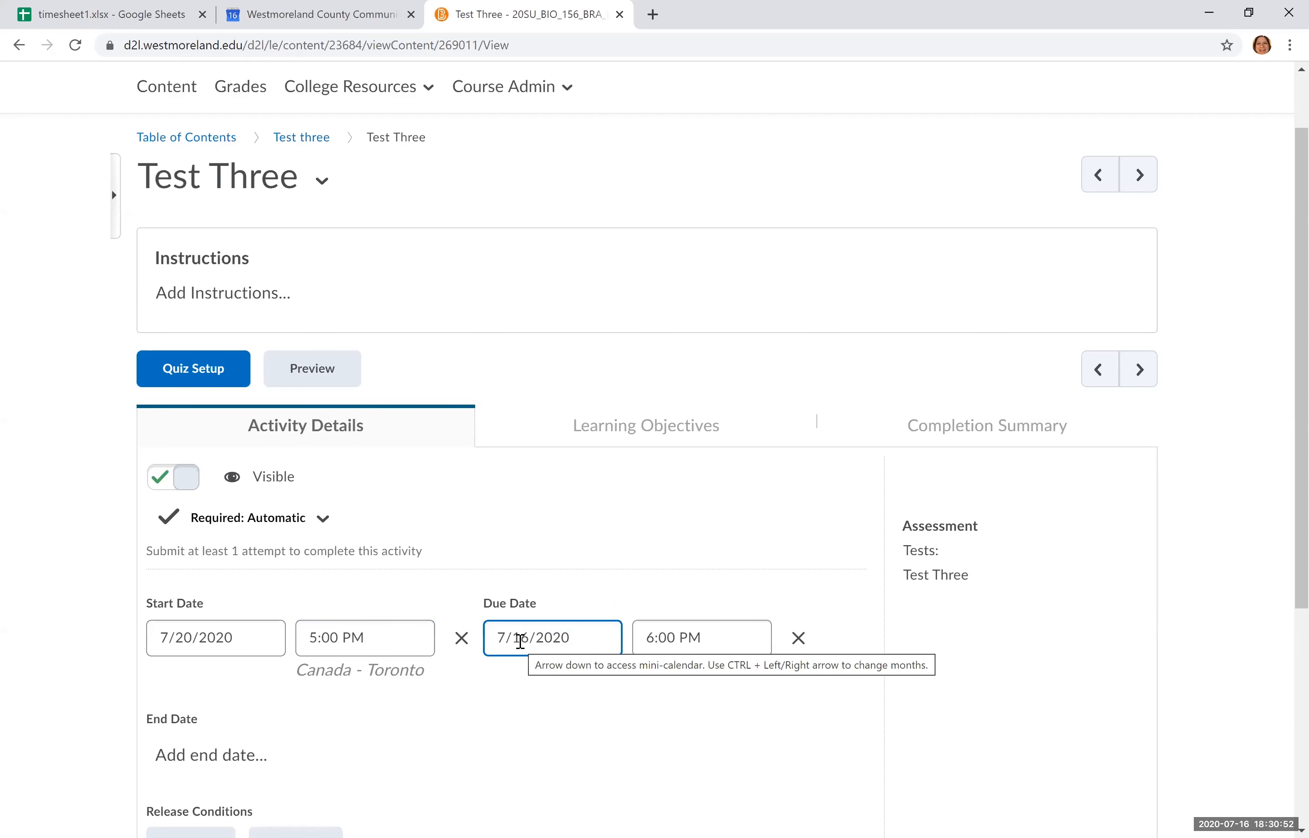
left_click(540, 636)
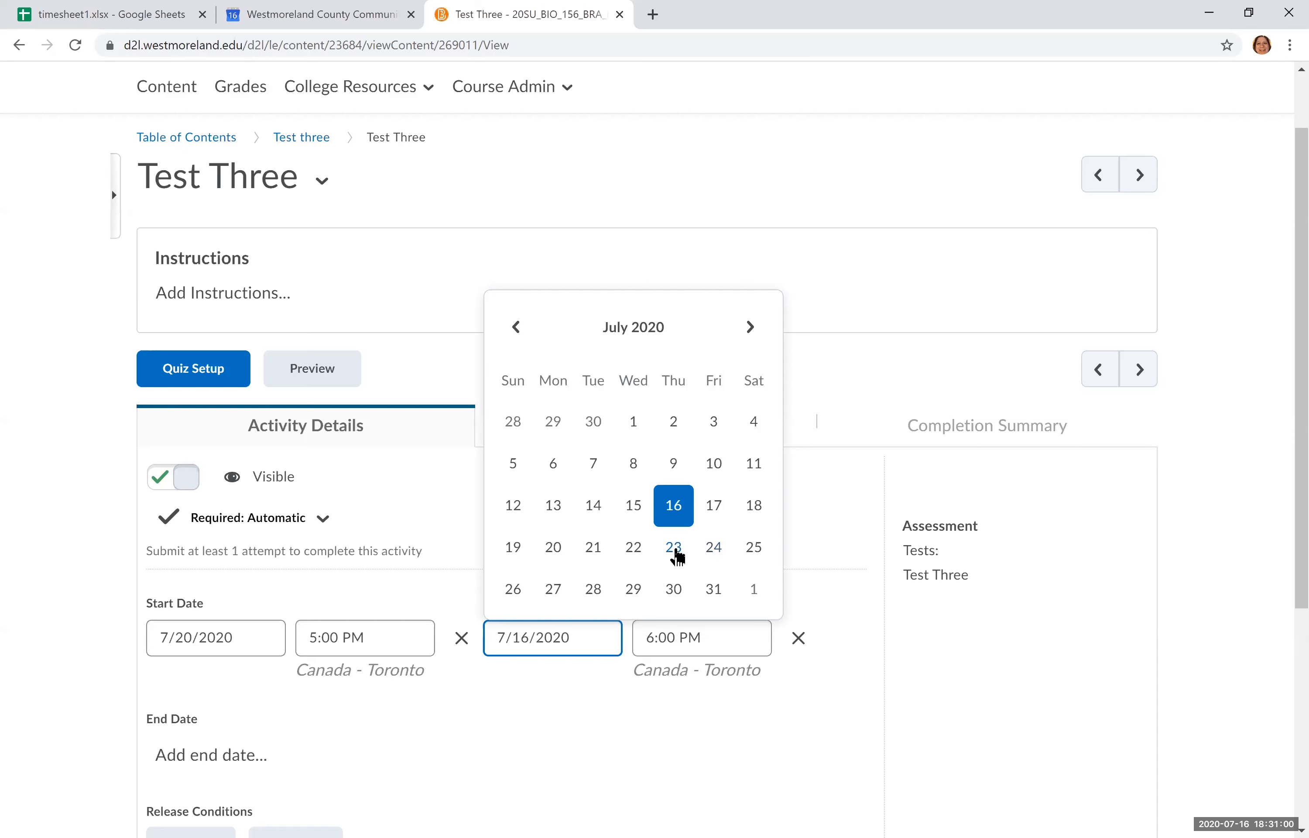
left_click(676, 550)
left_click(710, 638)
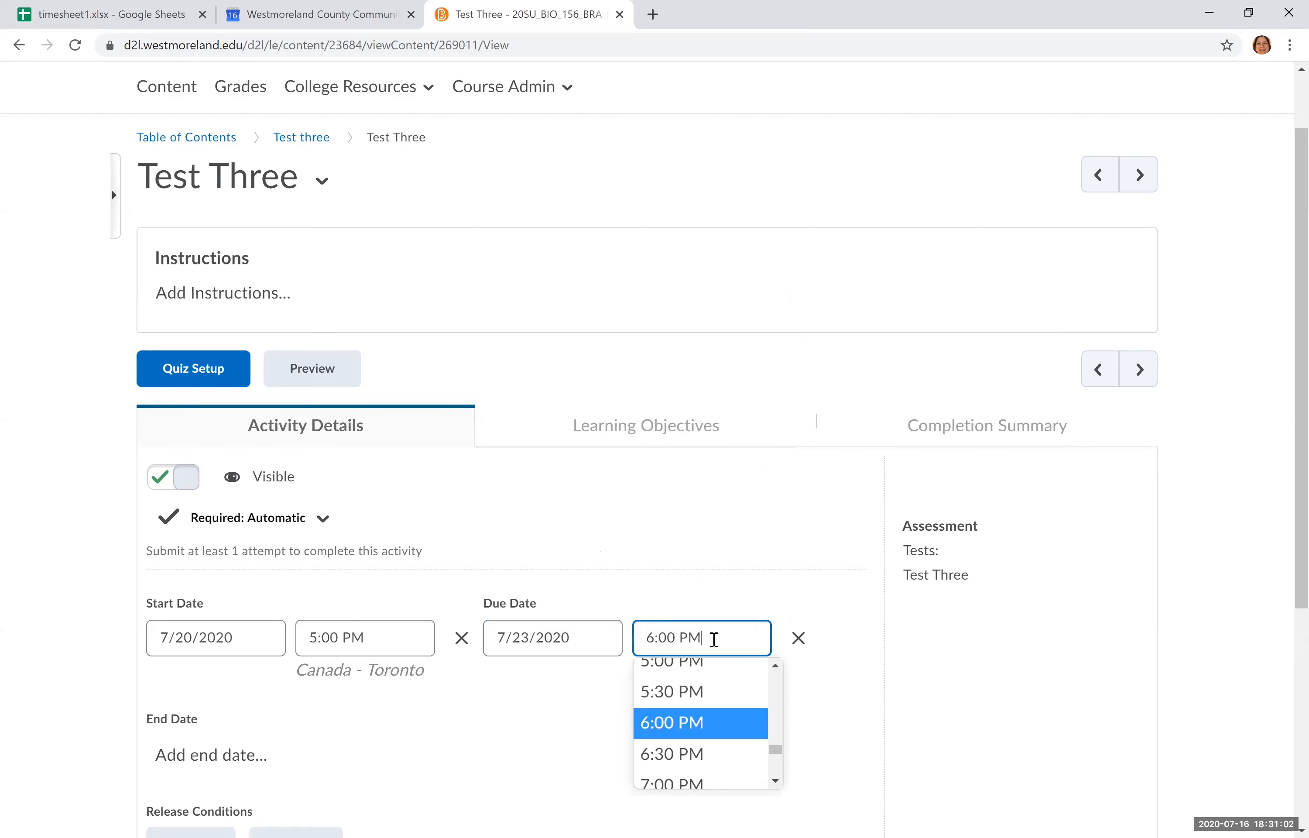
left_click(700, 667)
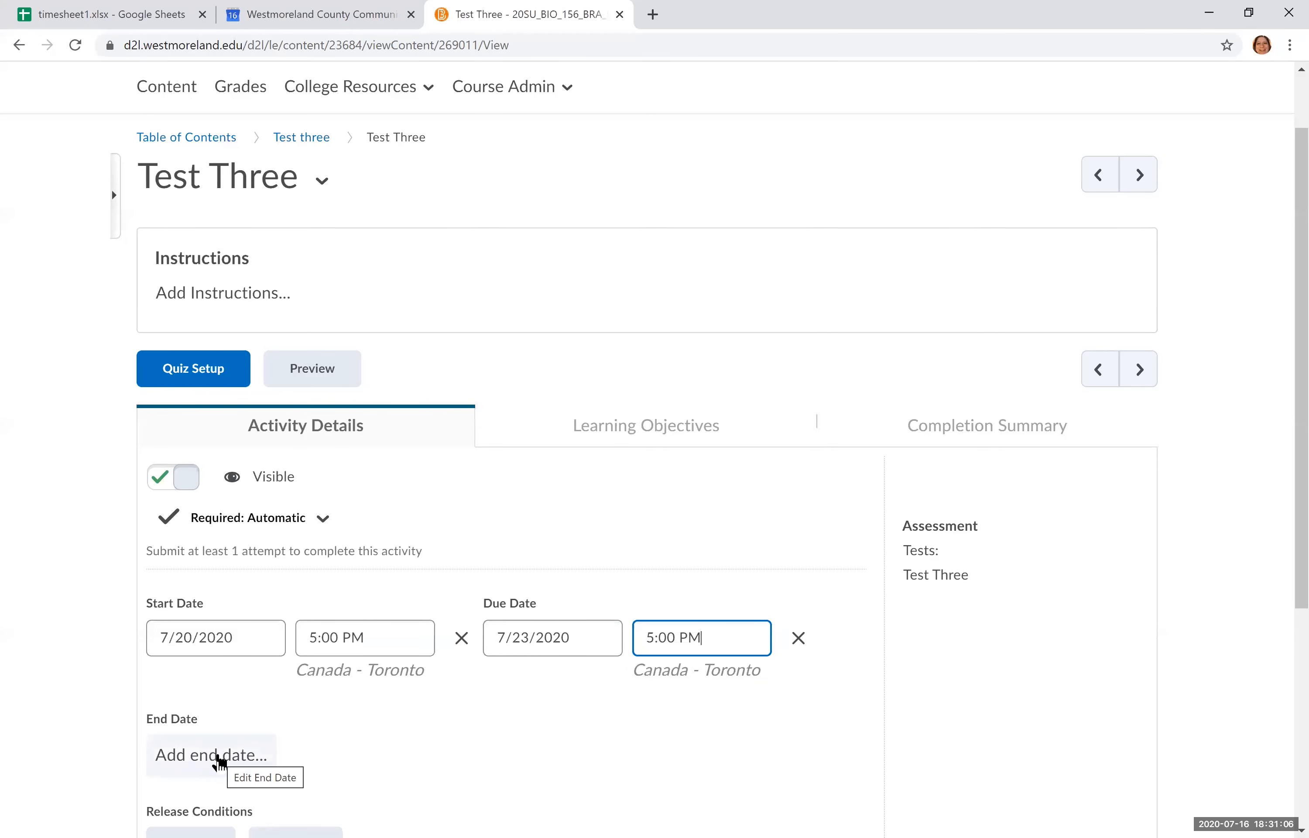
Add an end date of 7/24/2020 at 5:00 PM to the Test Three quiz
left_click(219, 762)
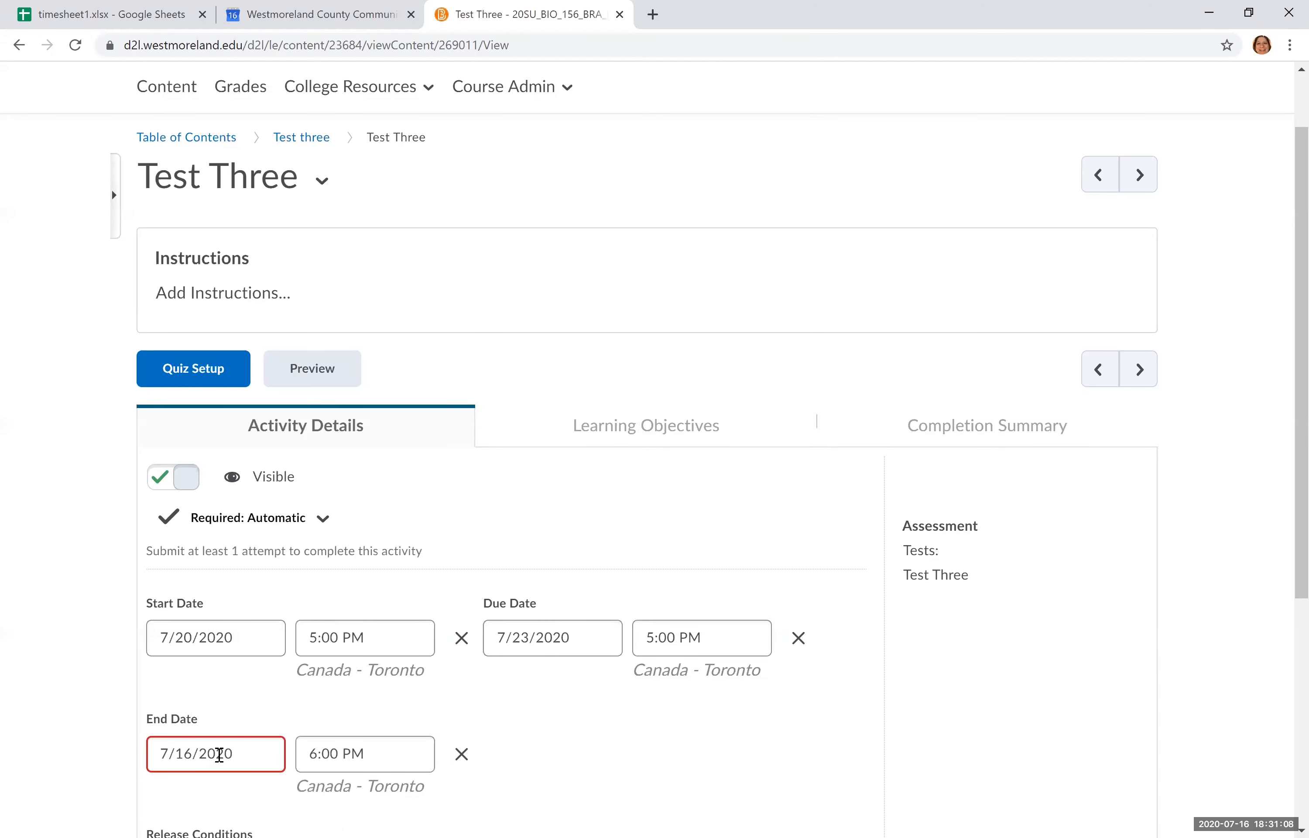
left_click(247, 757)
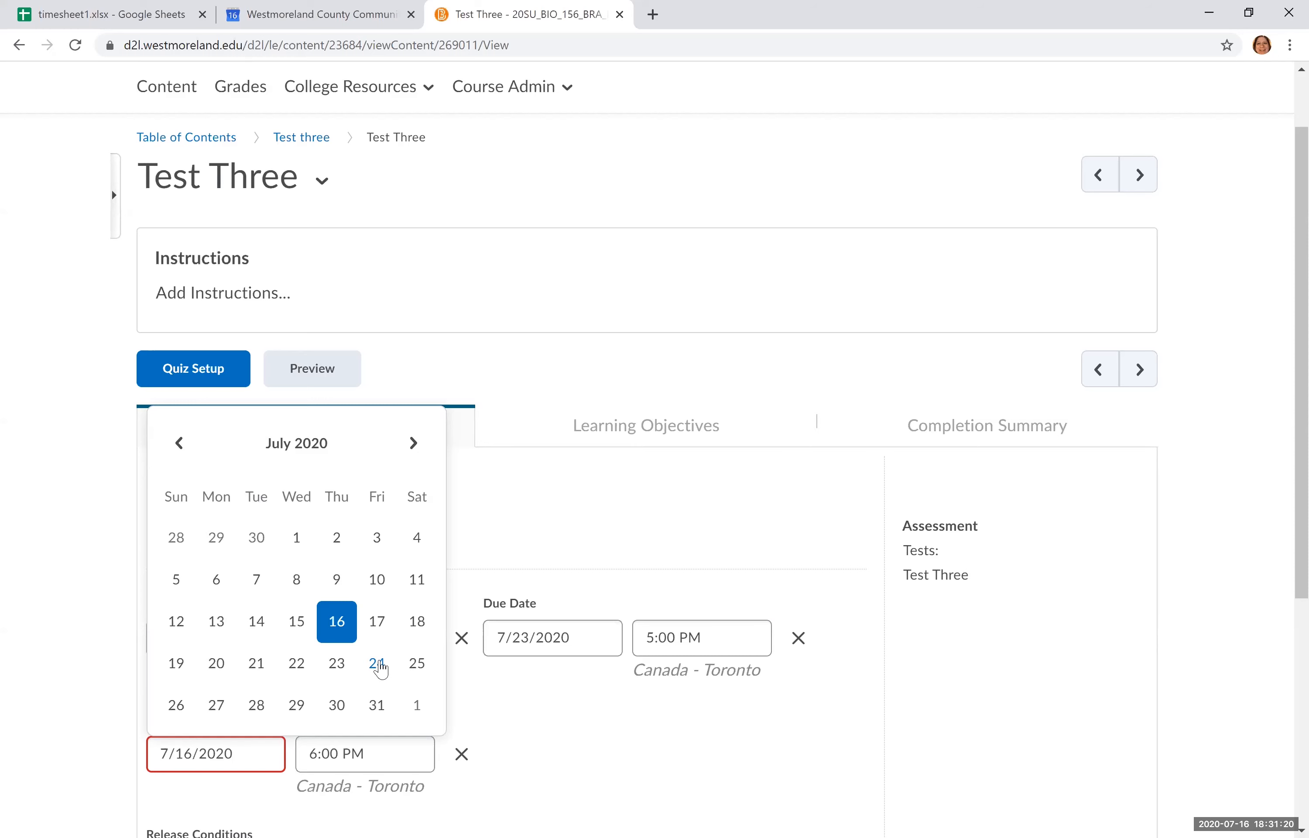
left_click(376, 664)
left_click(368, 757)
left_click(368, 757)
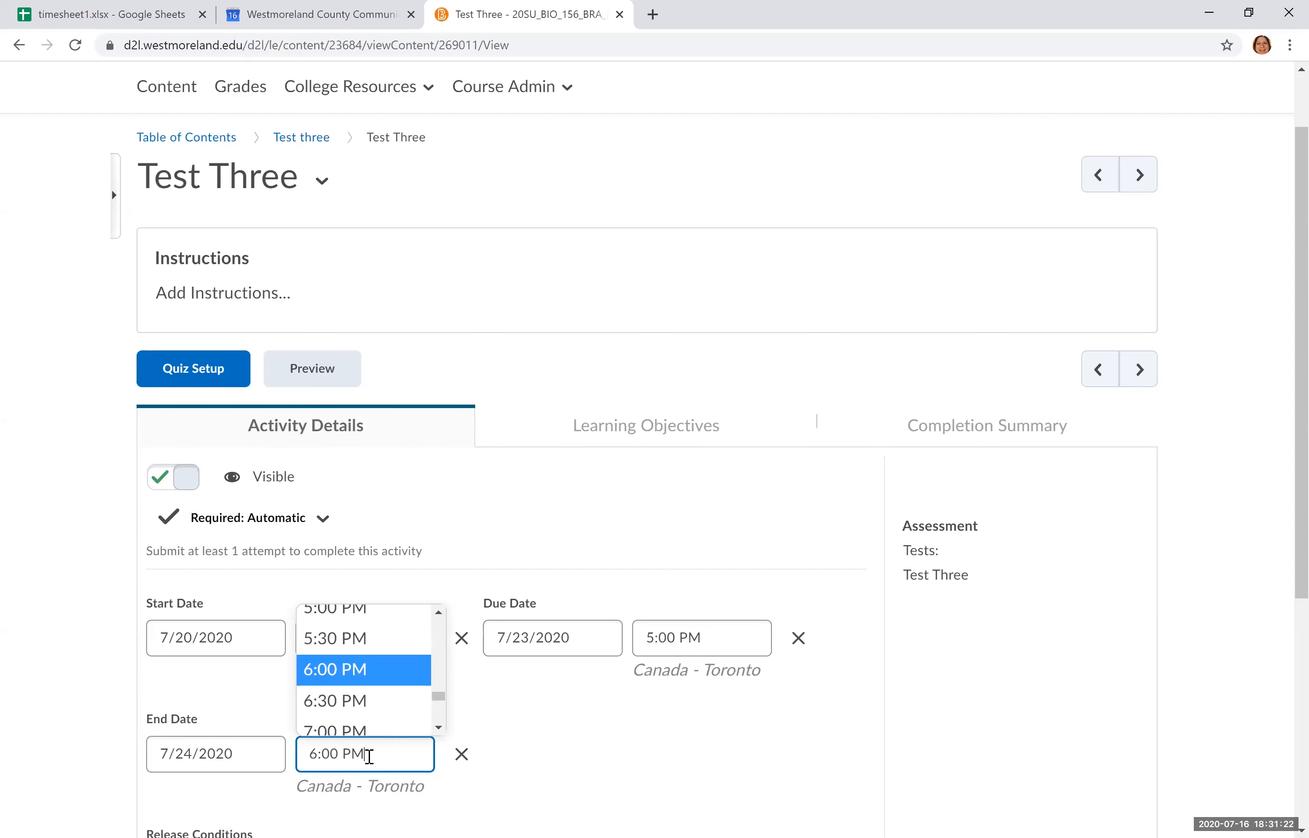
left_click(353, 611)
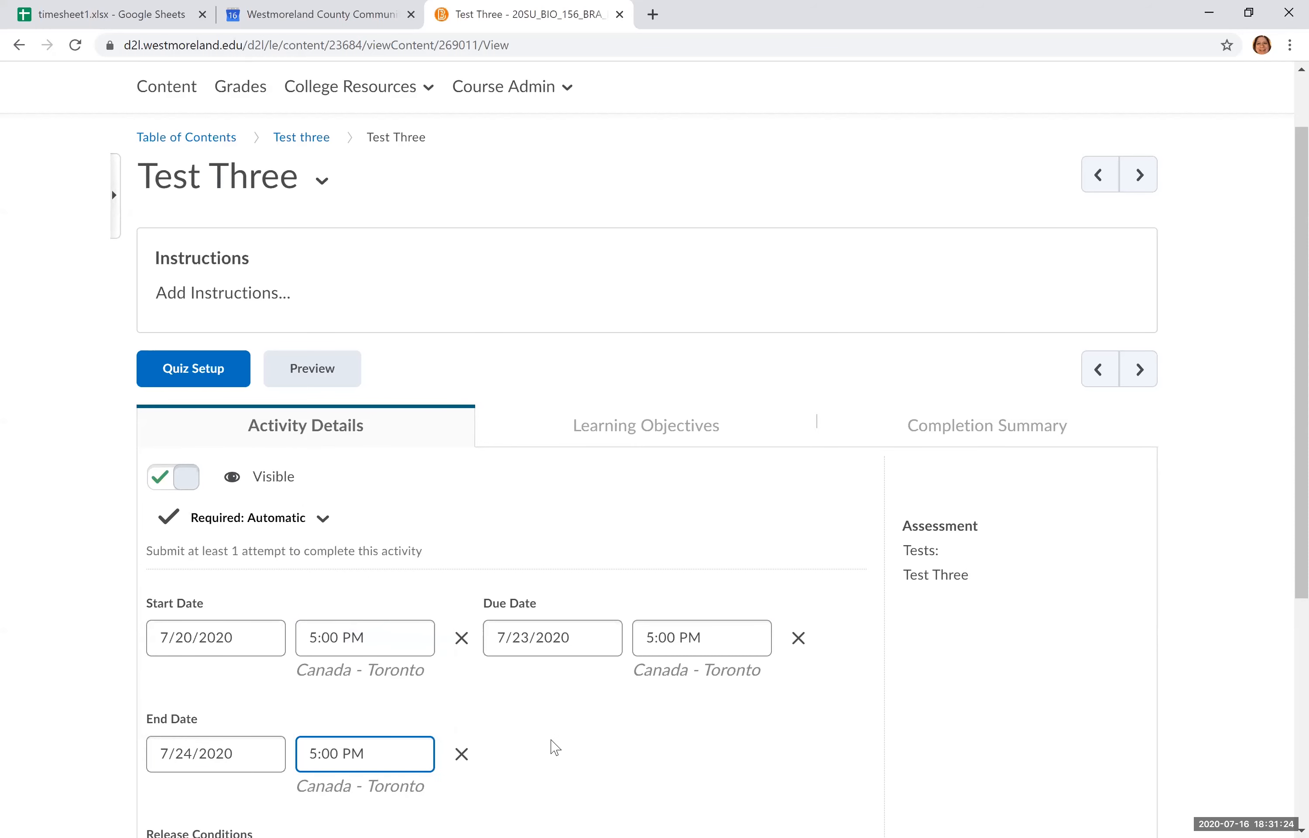
Change the quiz's start date to 7/16/2020 and its start time to 8:00 PM
scroll(555, 748, "down", 1)
left_click(221, 568)
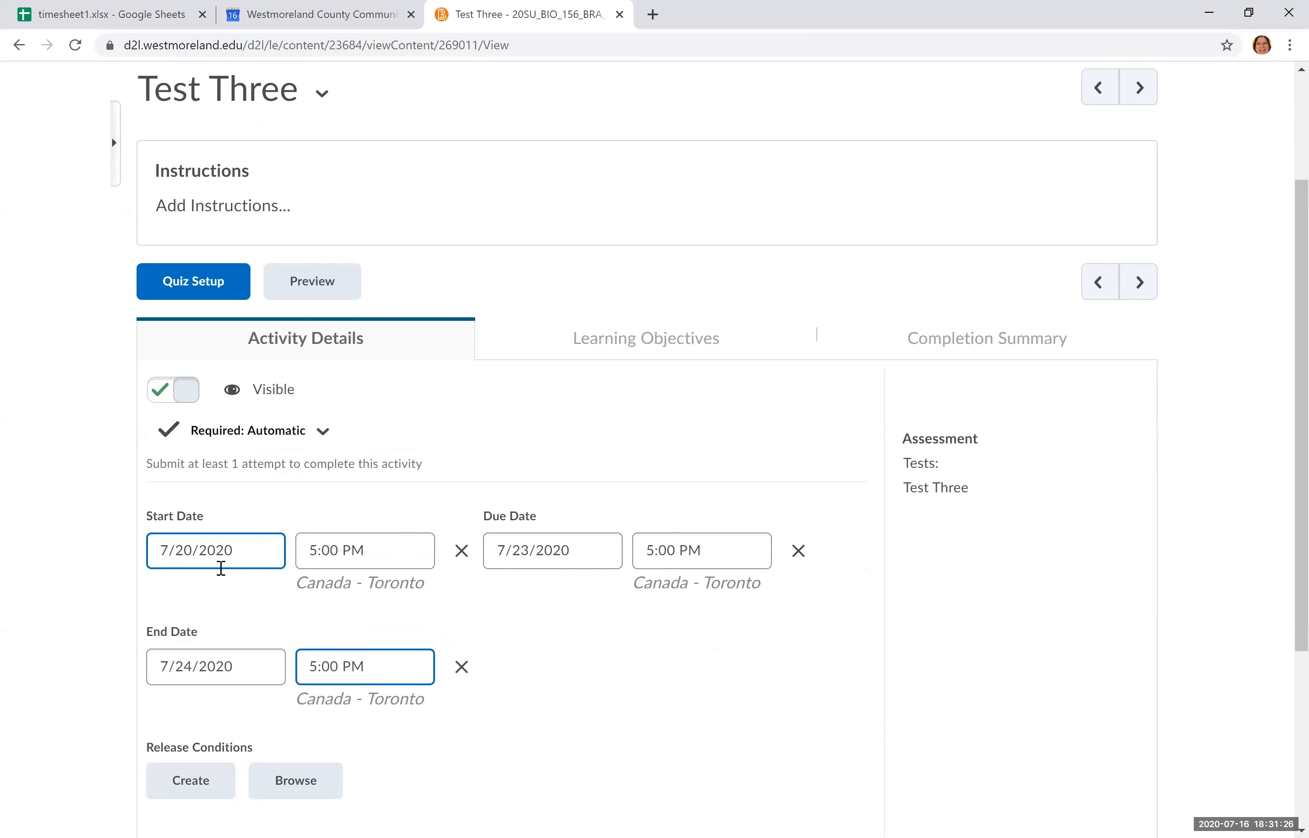
left_click(351, 550)
left_click(351, 552)
left_click(248, 550)
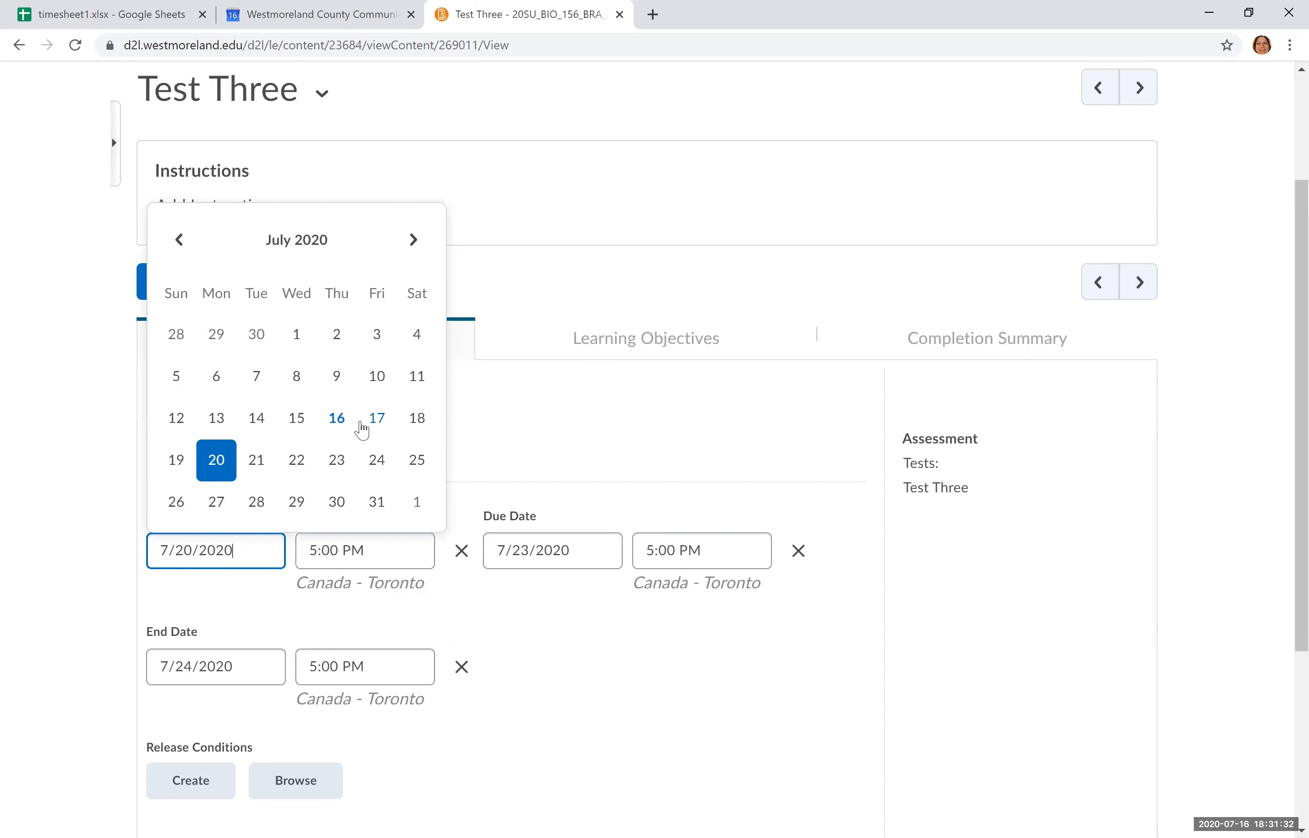
left_click(337, 419)
left_click(376, 548)
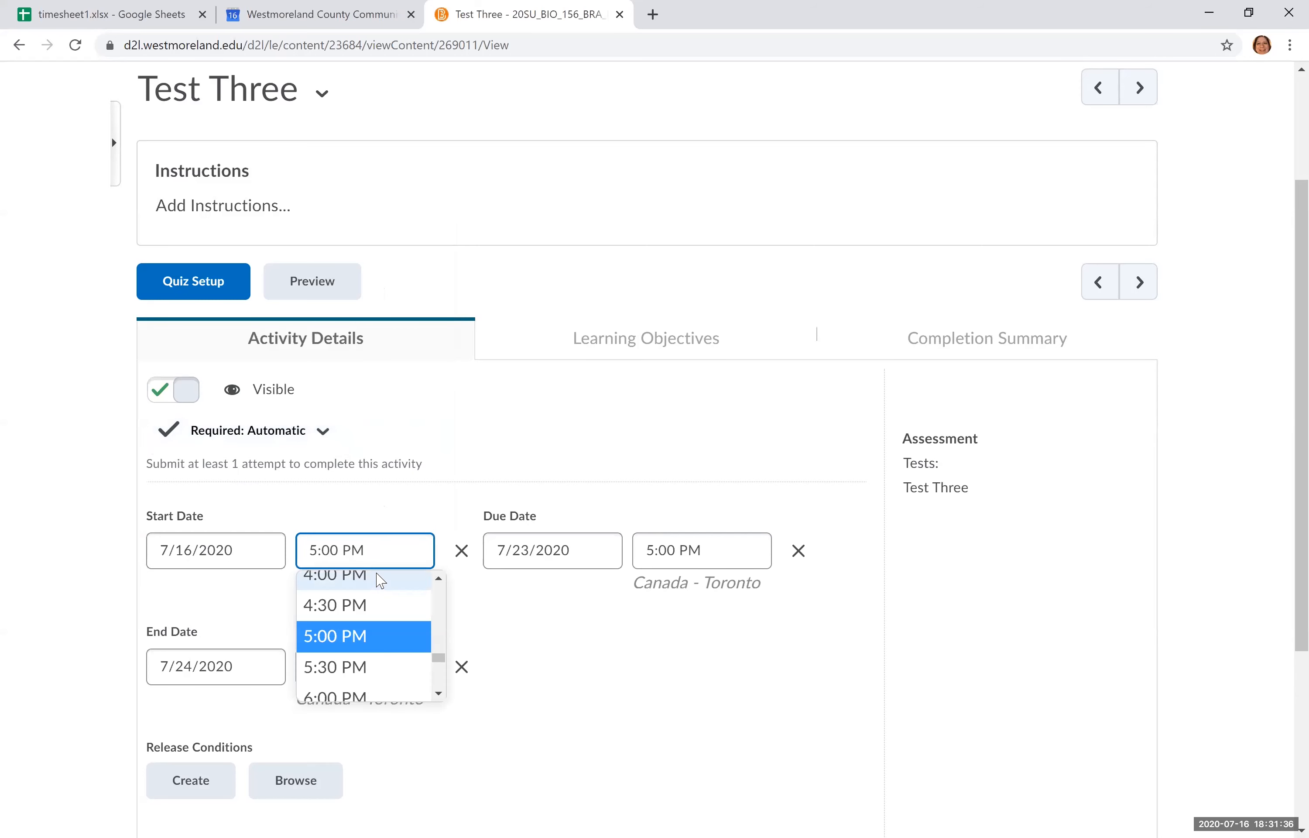
scroll(346, 660, "down", 3)
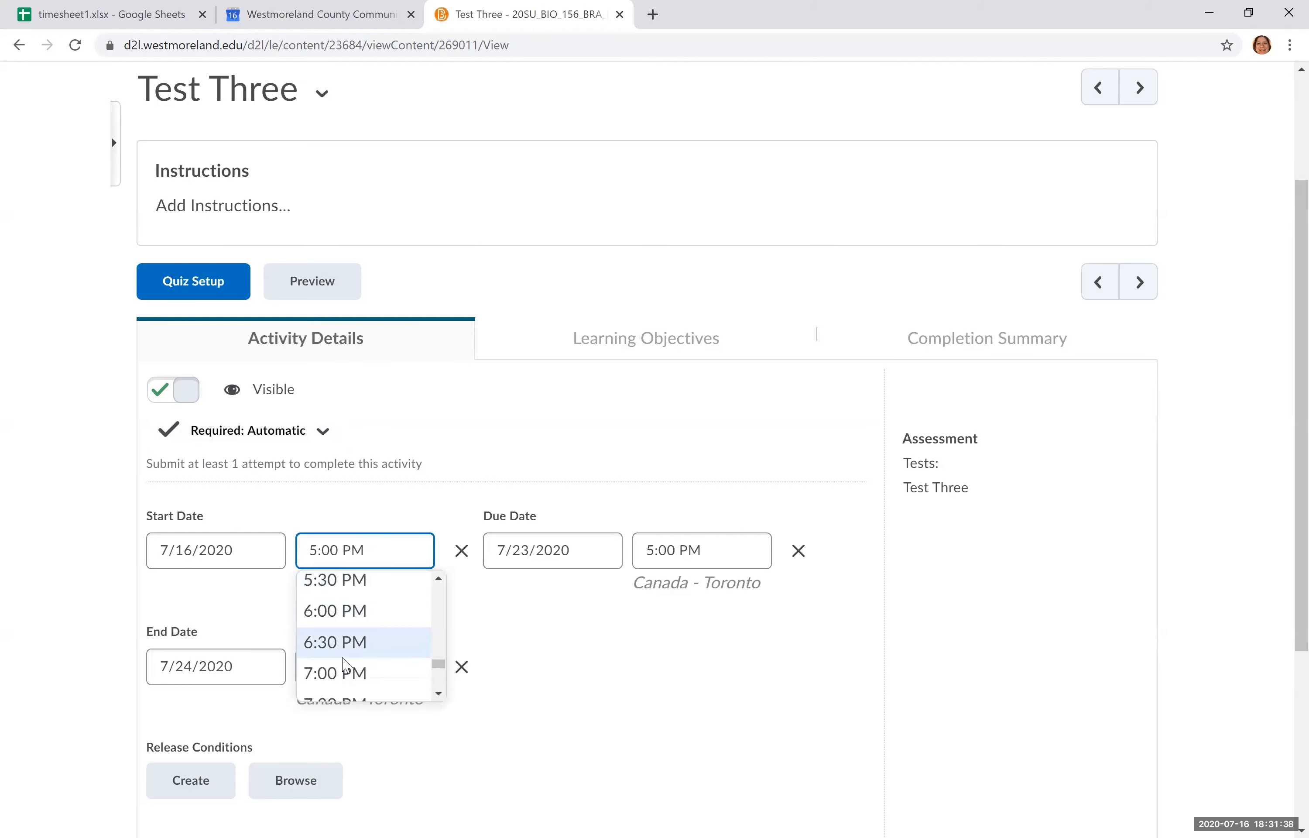
left_click(337, 650)
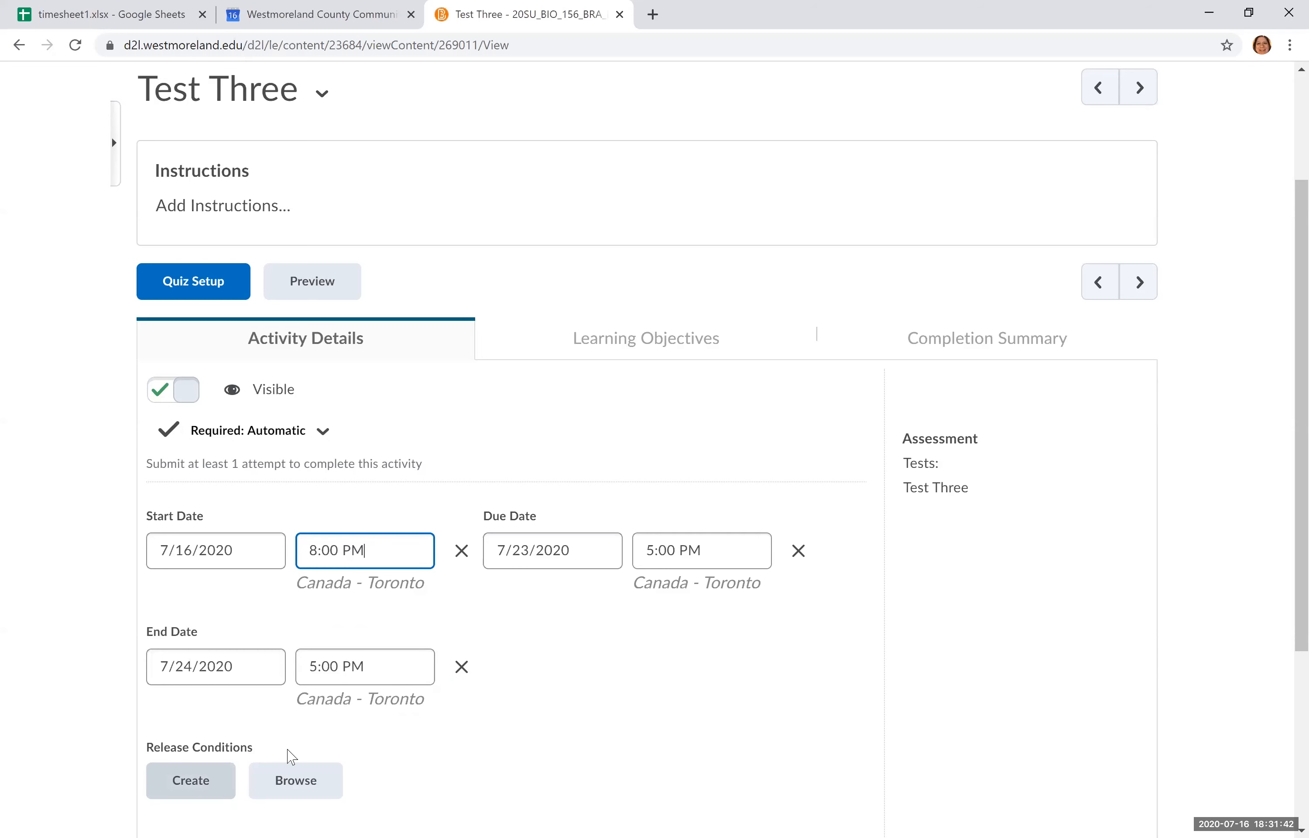
Save the quiz's start, due and end dates without adding any release conditions
scroll(494, 738, "down", 1)
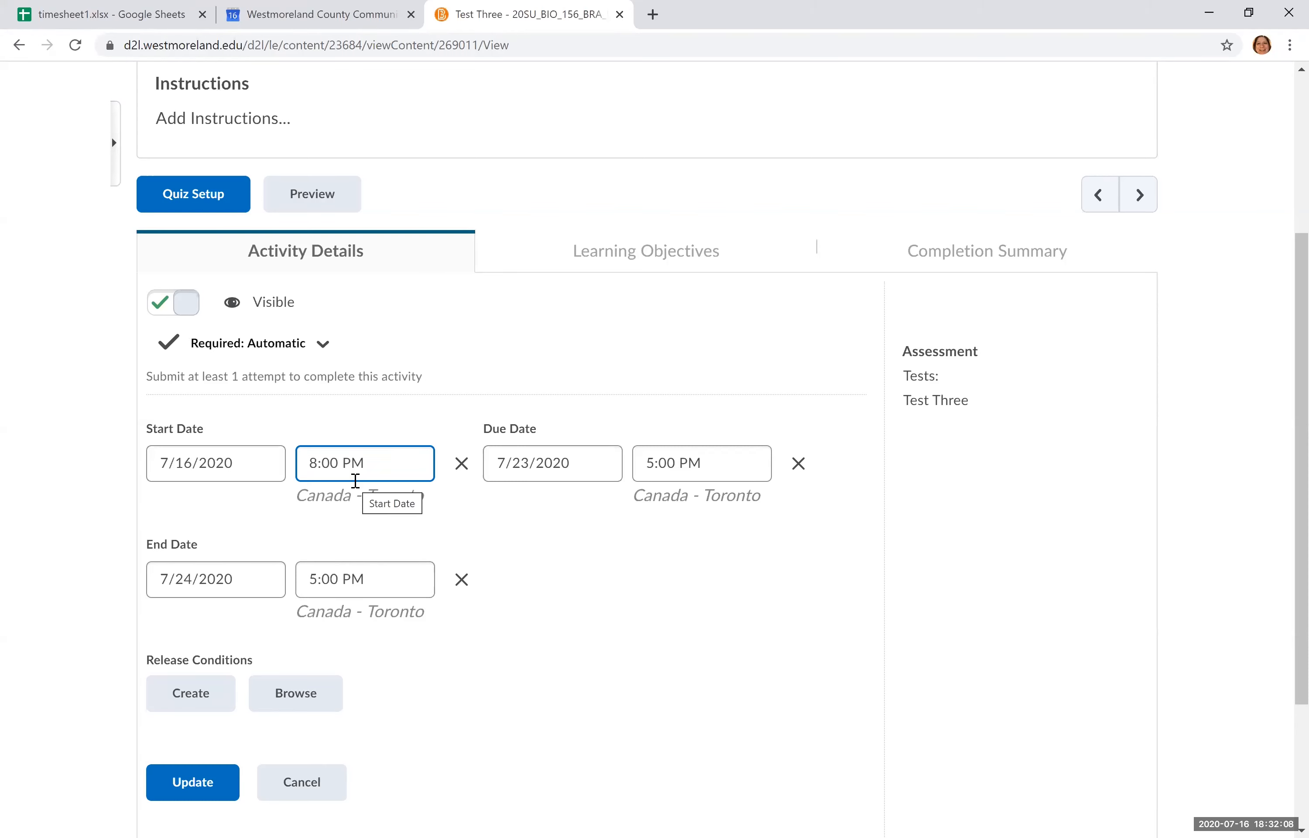
left_click(556, 472)
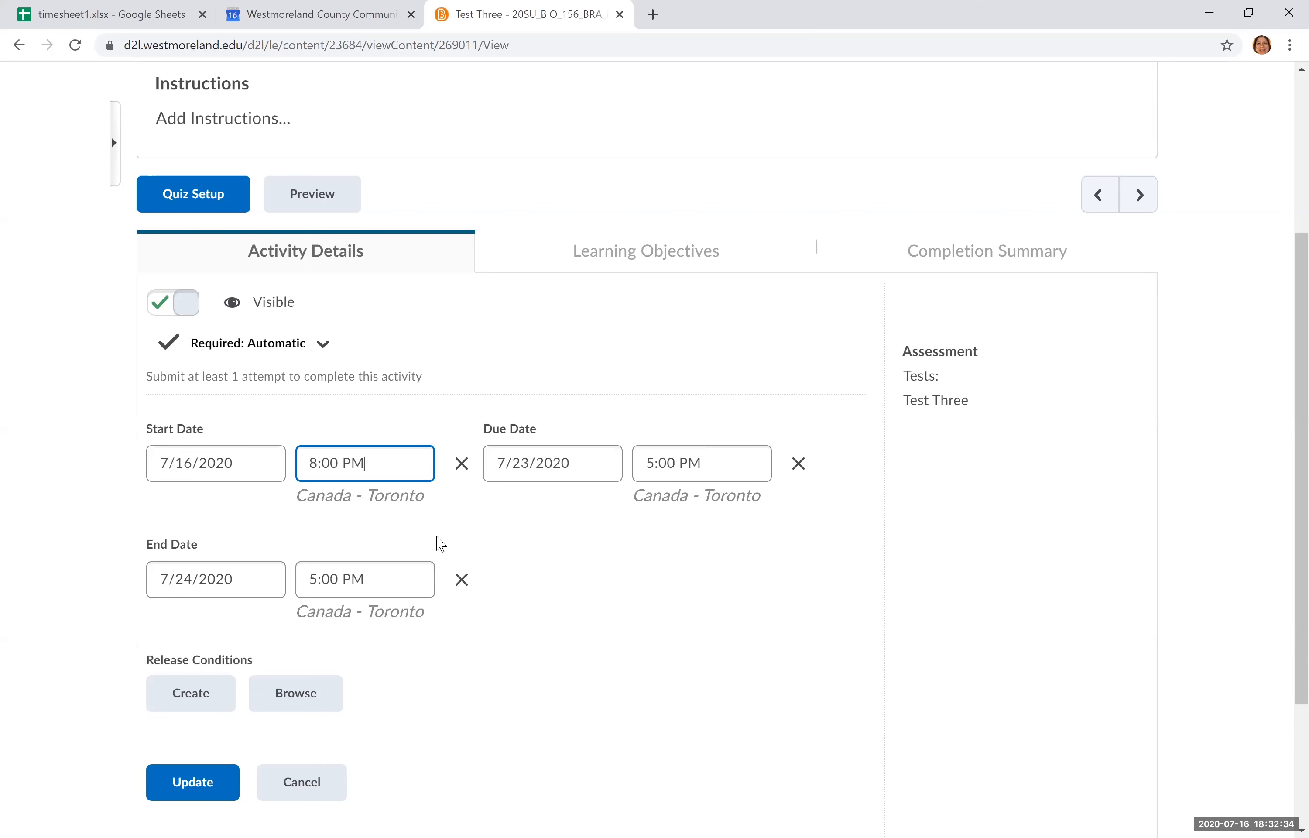
scroll(440, 544, "down", 2)
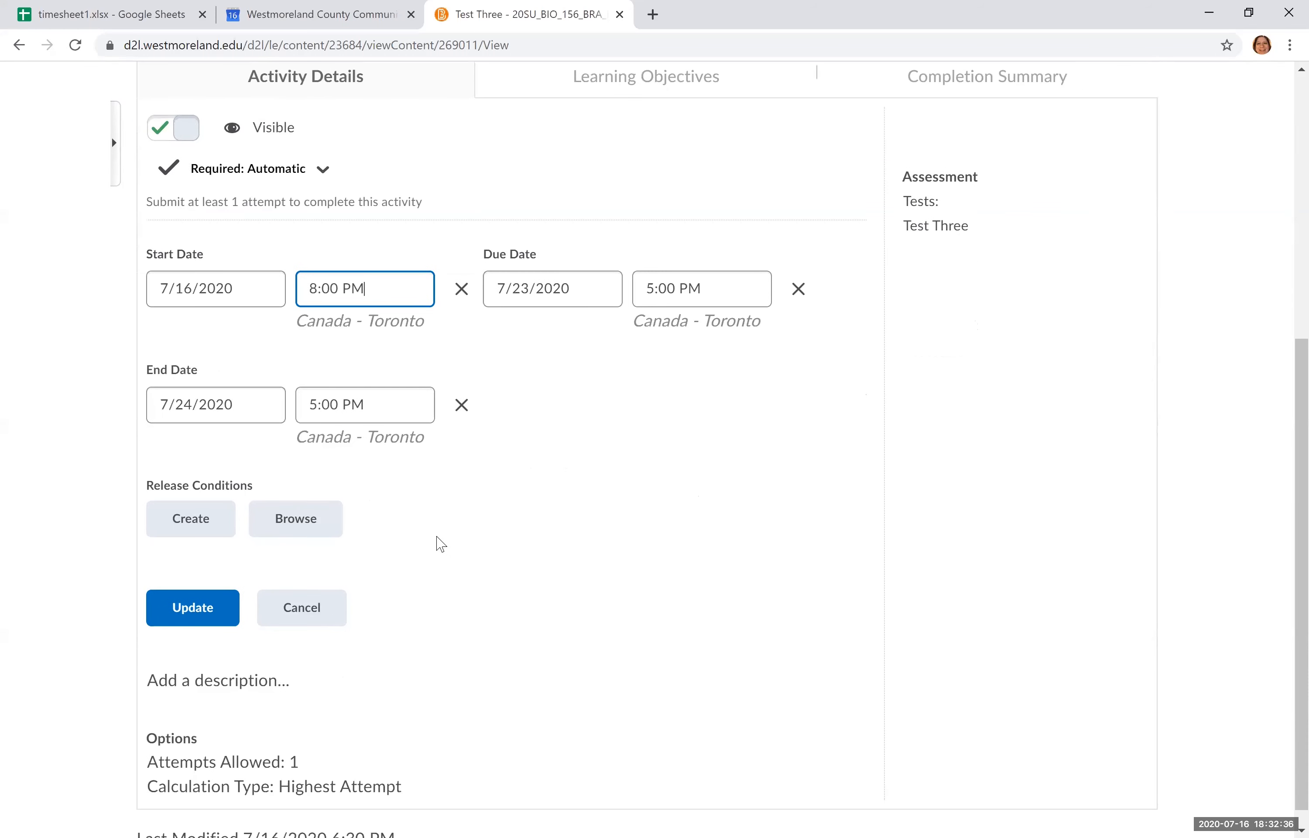
left_click(204, 621)
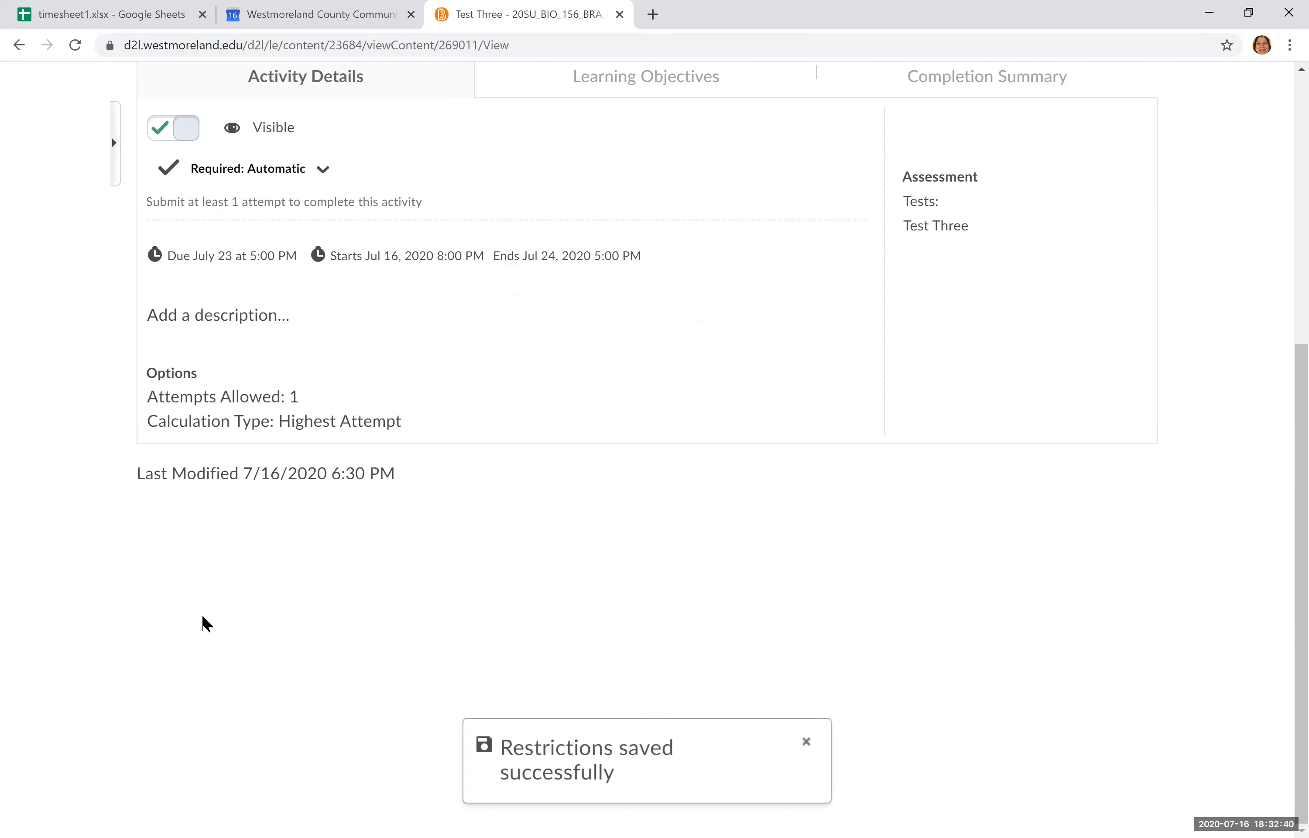
Open the Test Three quiz's setup and go to the editor for its quiz questions
scroll(204, 622, "up", 3)
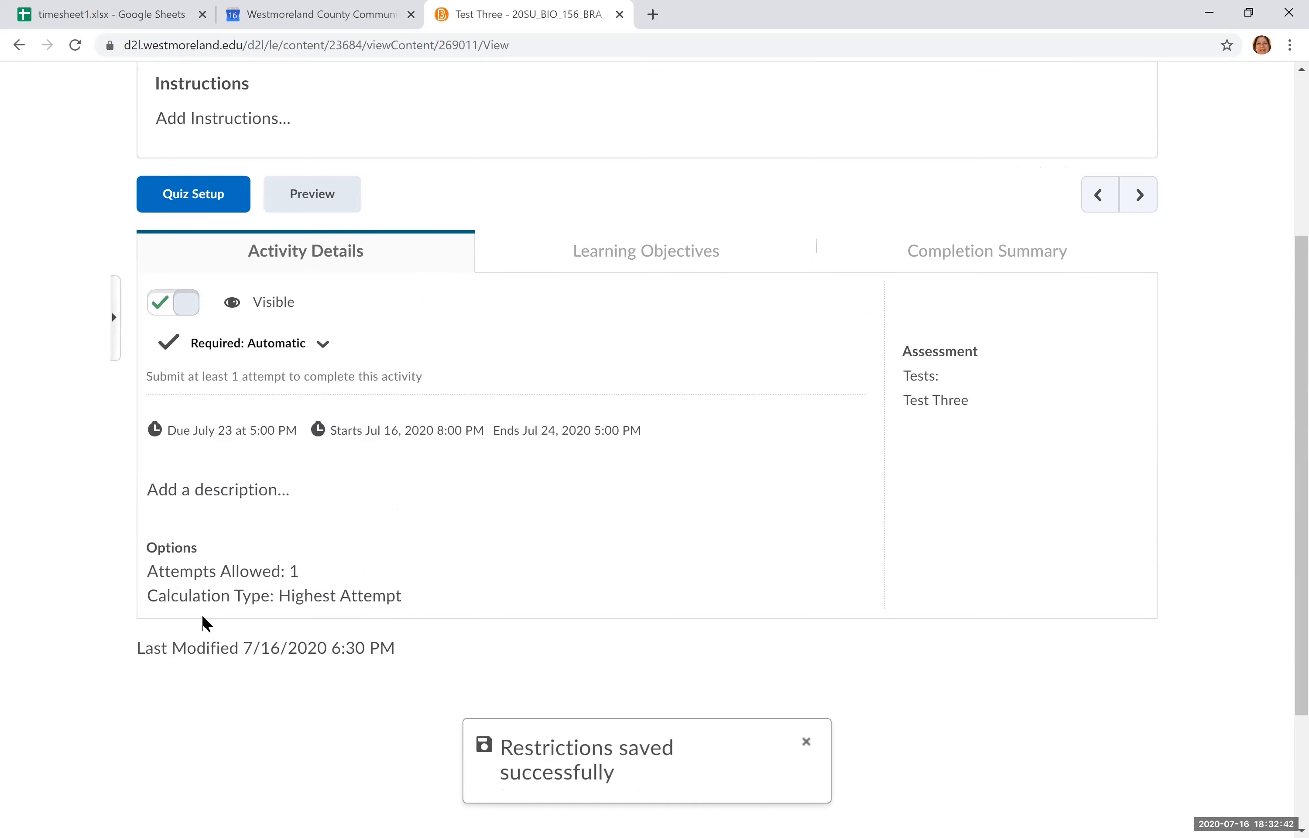
scroll(203, 620, "up", 2)
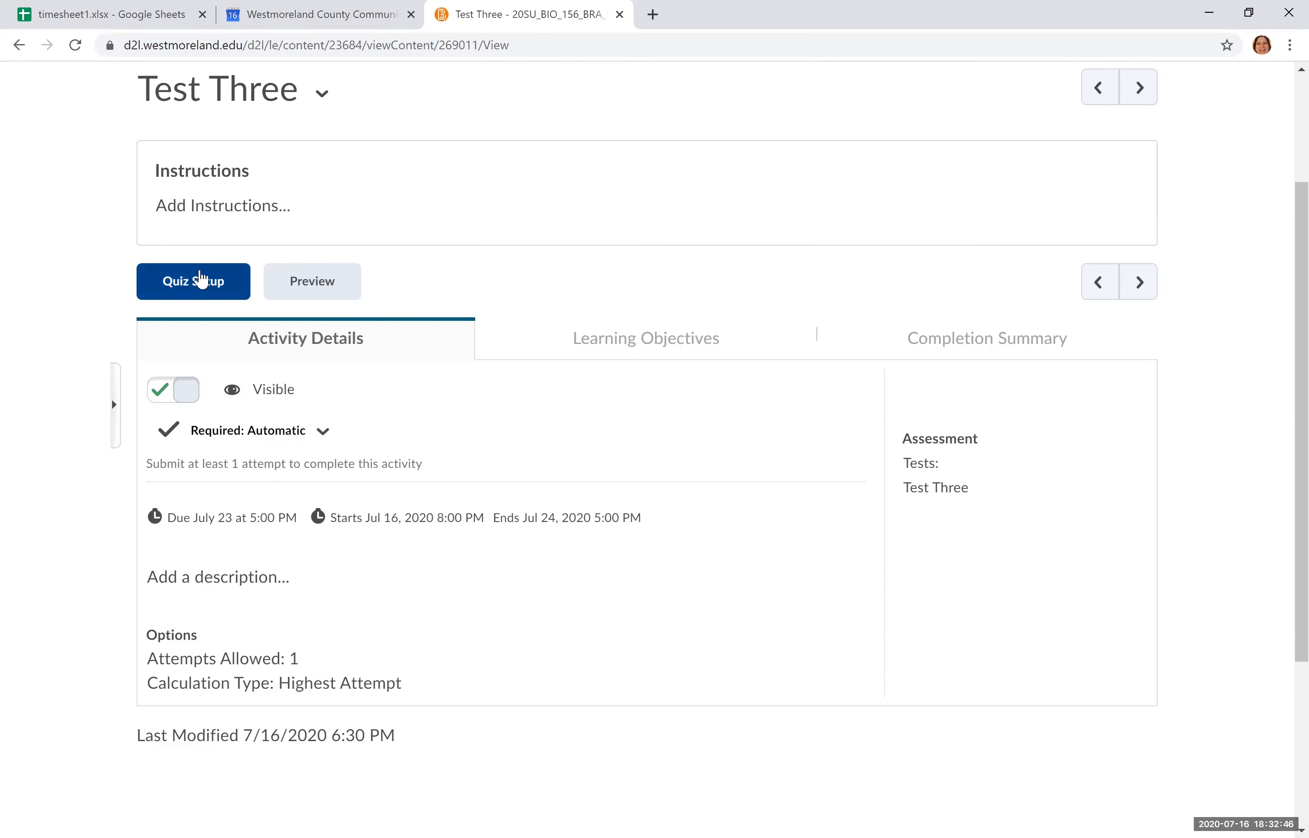
left_click(198, 292)
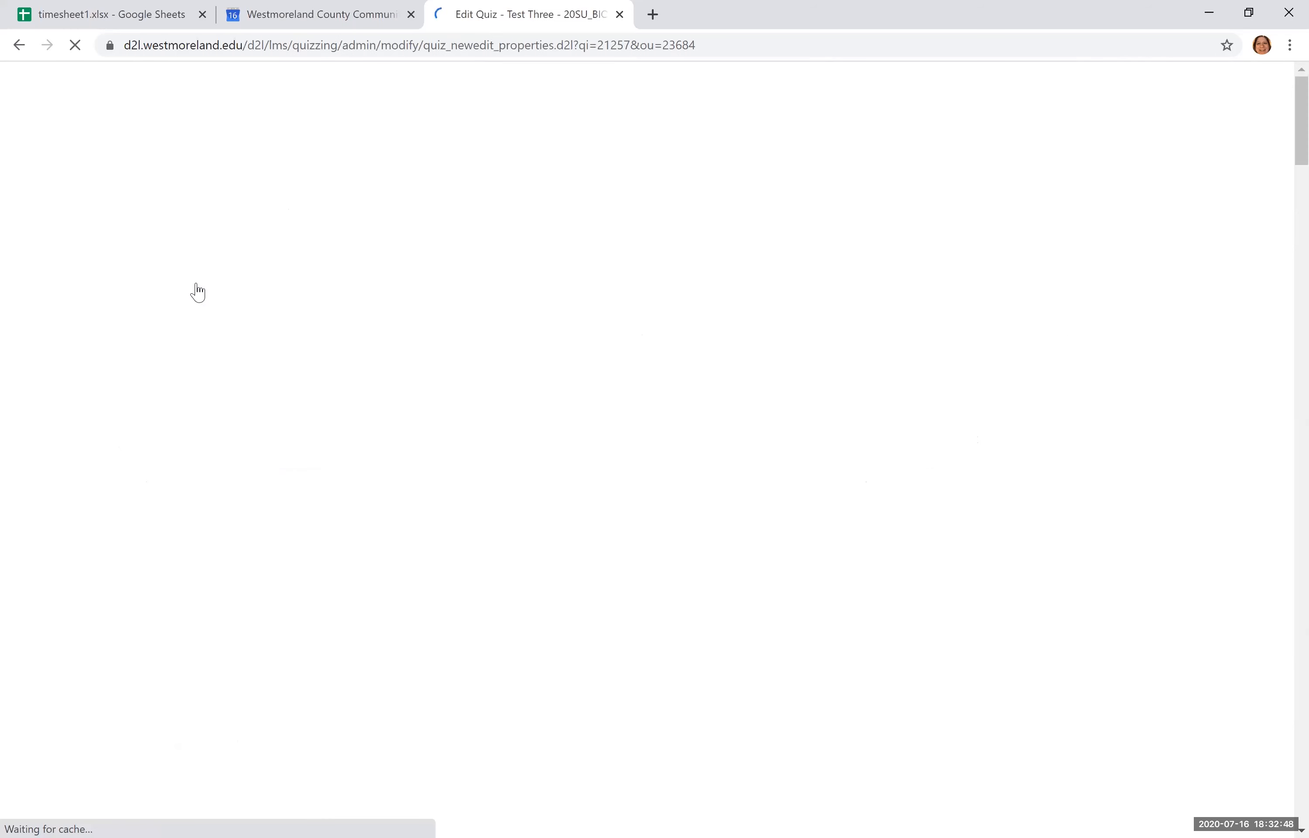
scroll(369, 569, "down", 3)
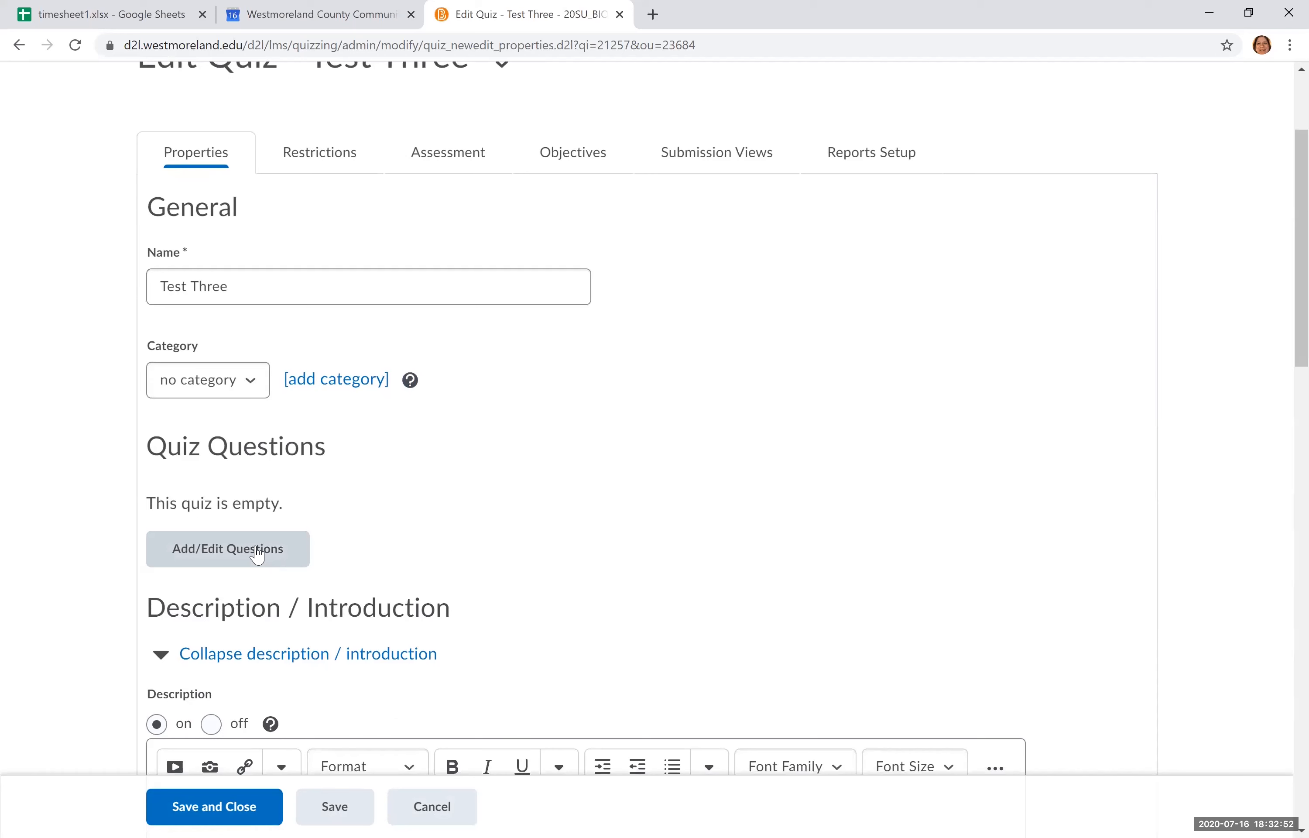
left_click(194, 558)
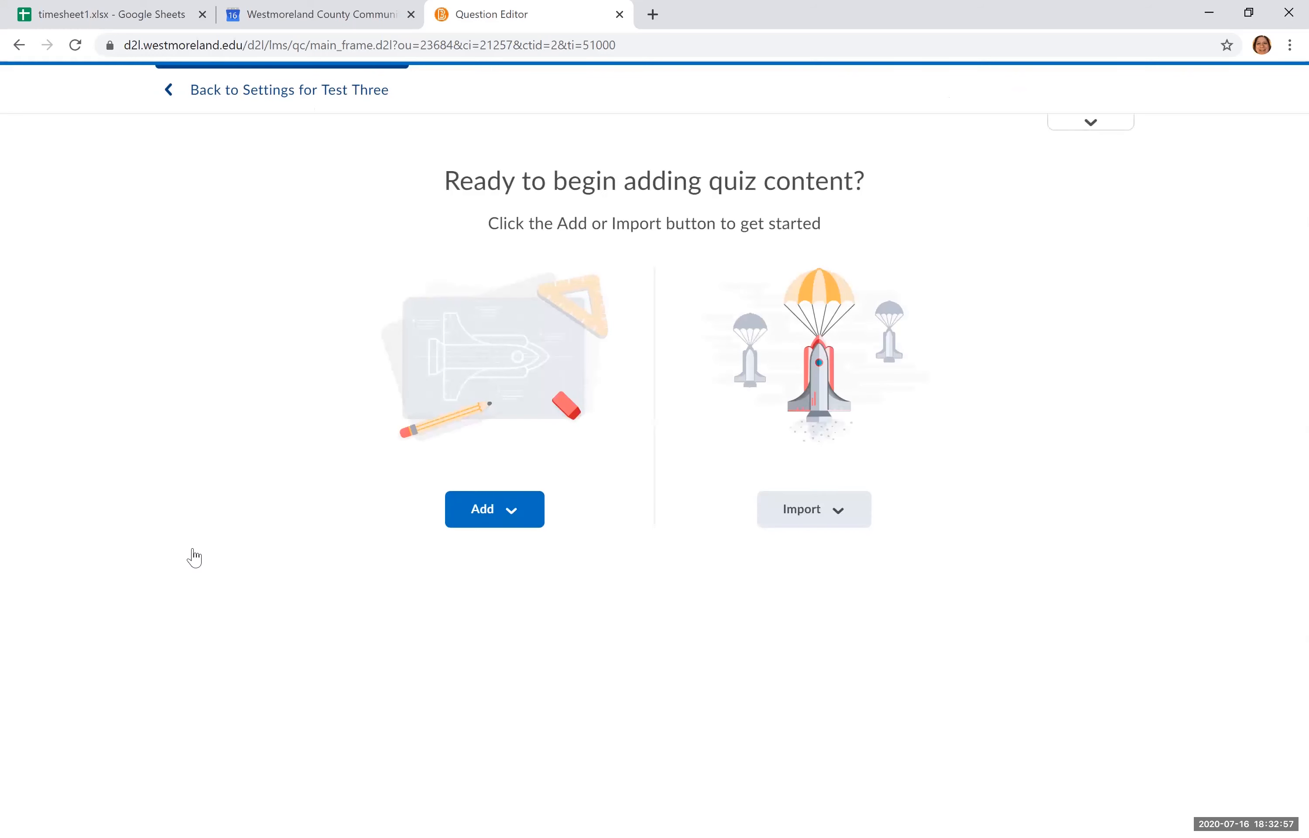
Add a question pool to the quiz and title it "test three multple choic"
left_click(494, 521)
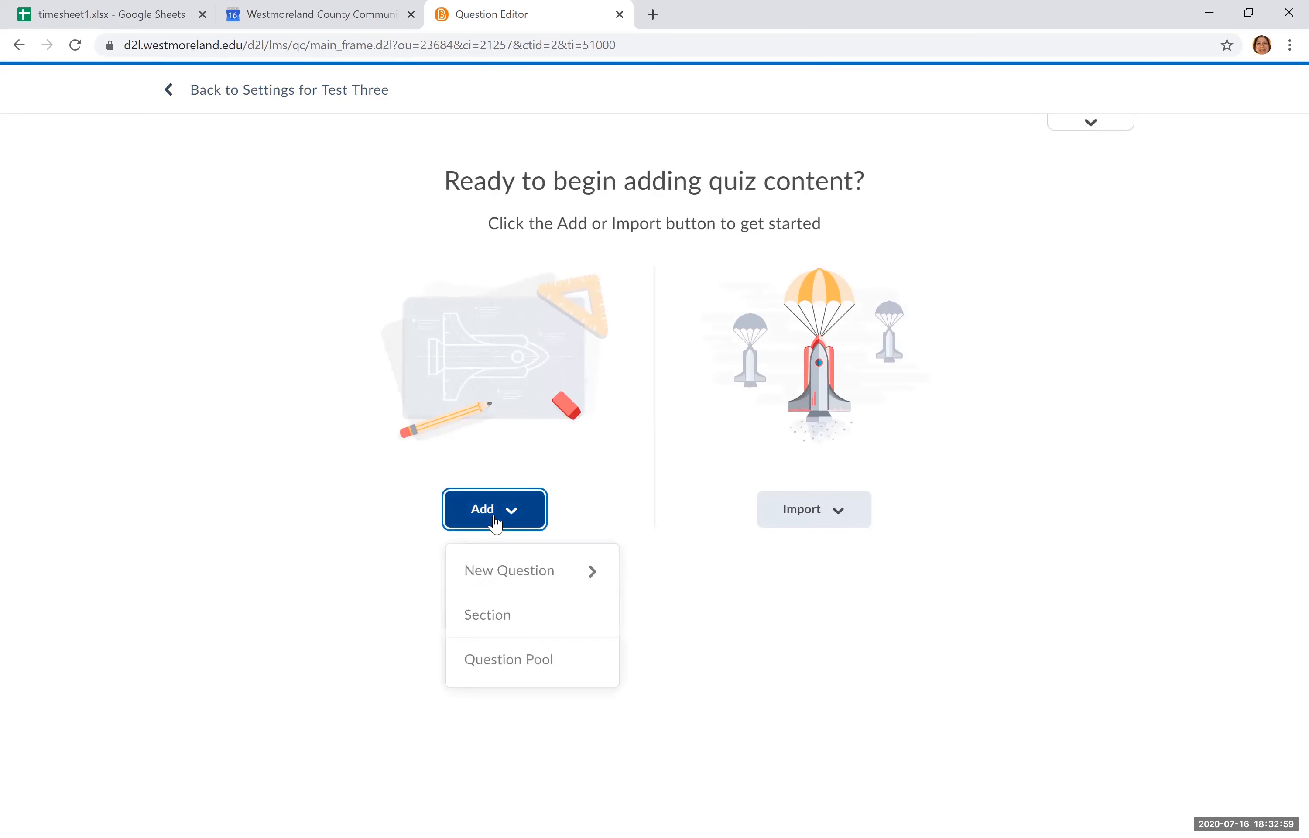
left_click(530, 669)
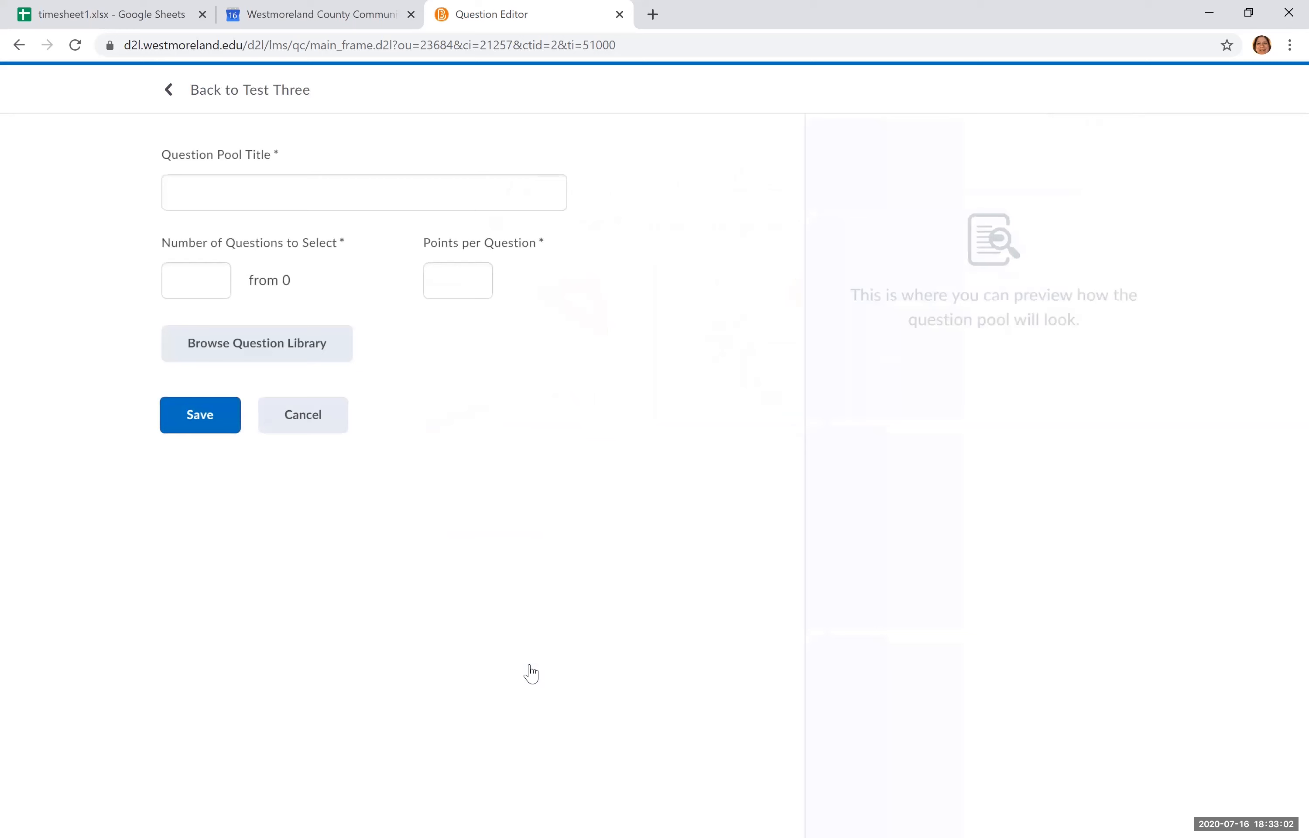
left_click(433, 191)
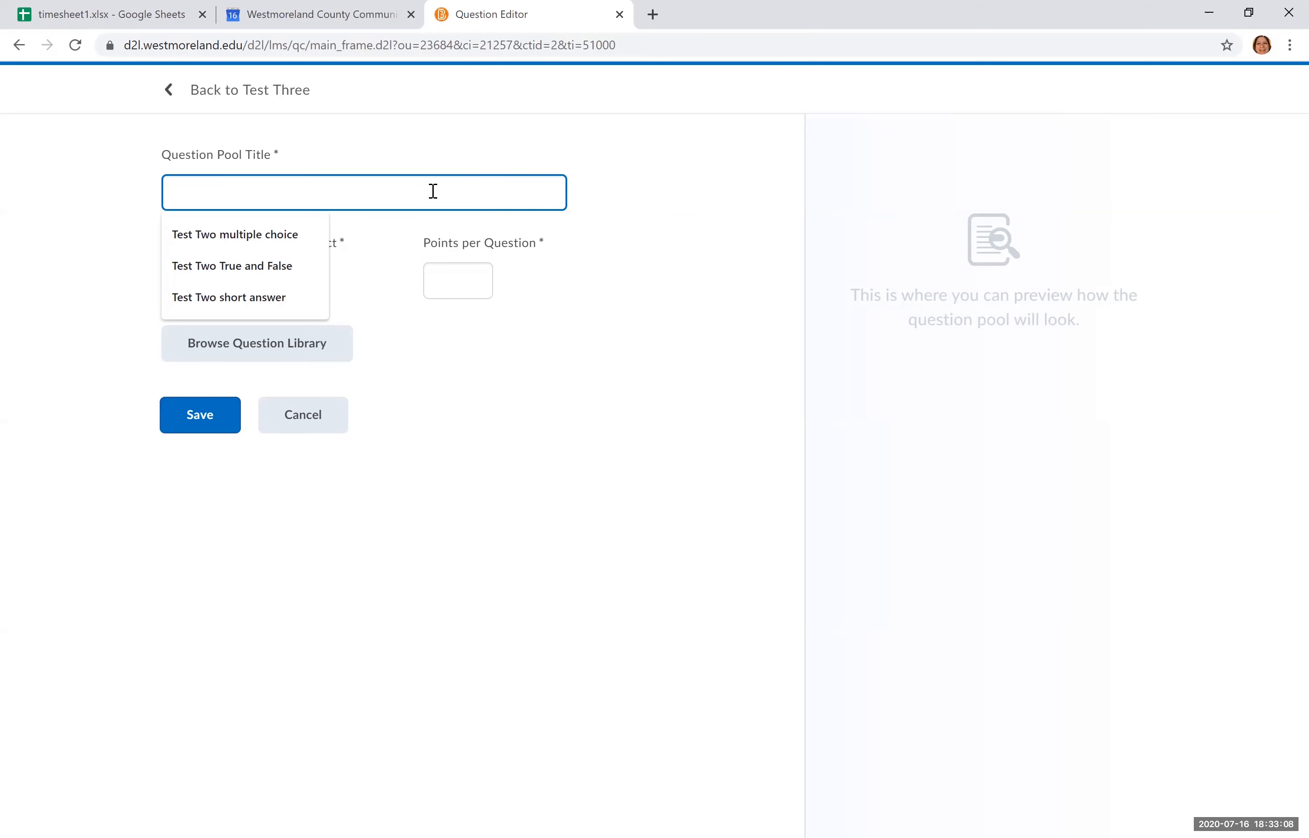
type("tes")
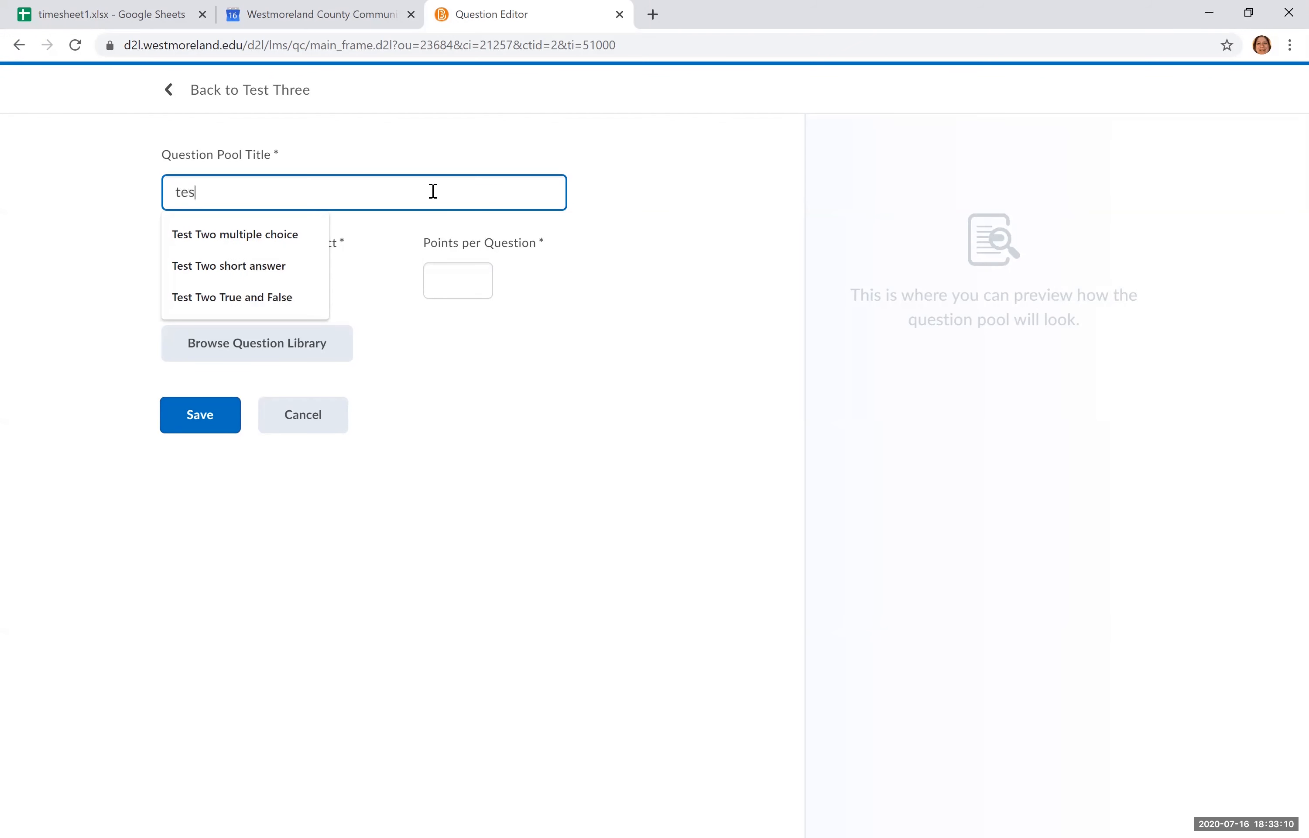
type("t three multple choic")
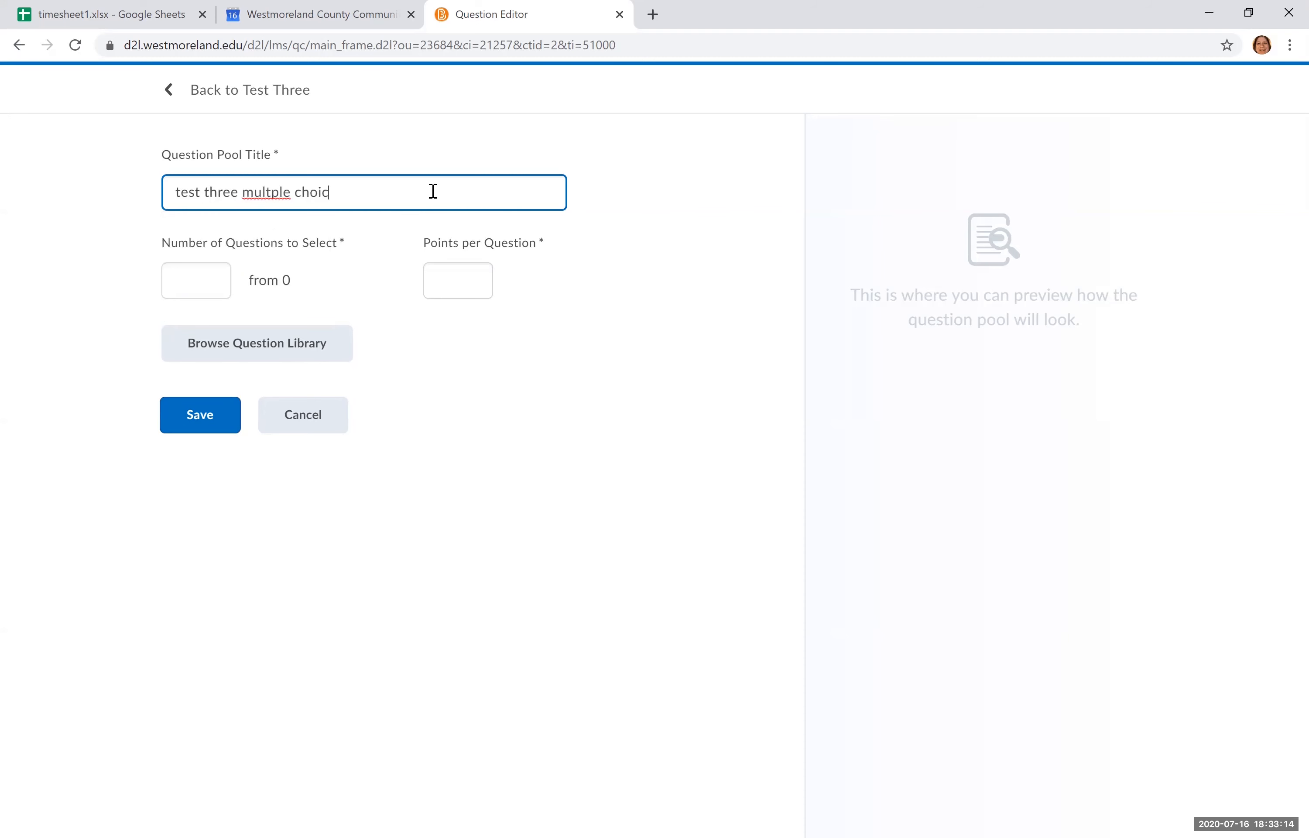
Browse the question library for the pool and expand the multiple choice section under Test Three
left_click(231, 343)
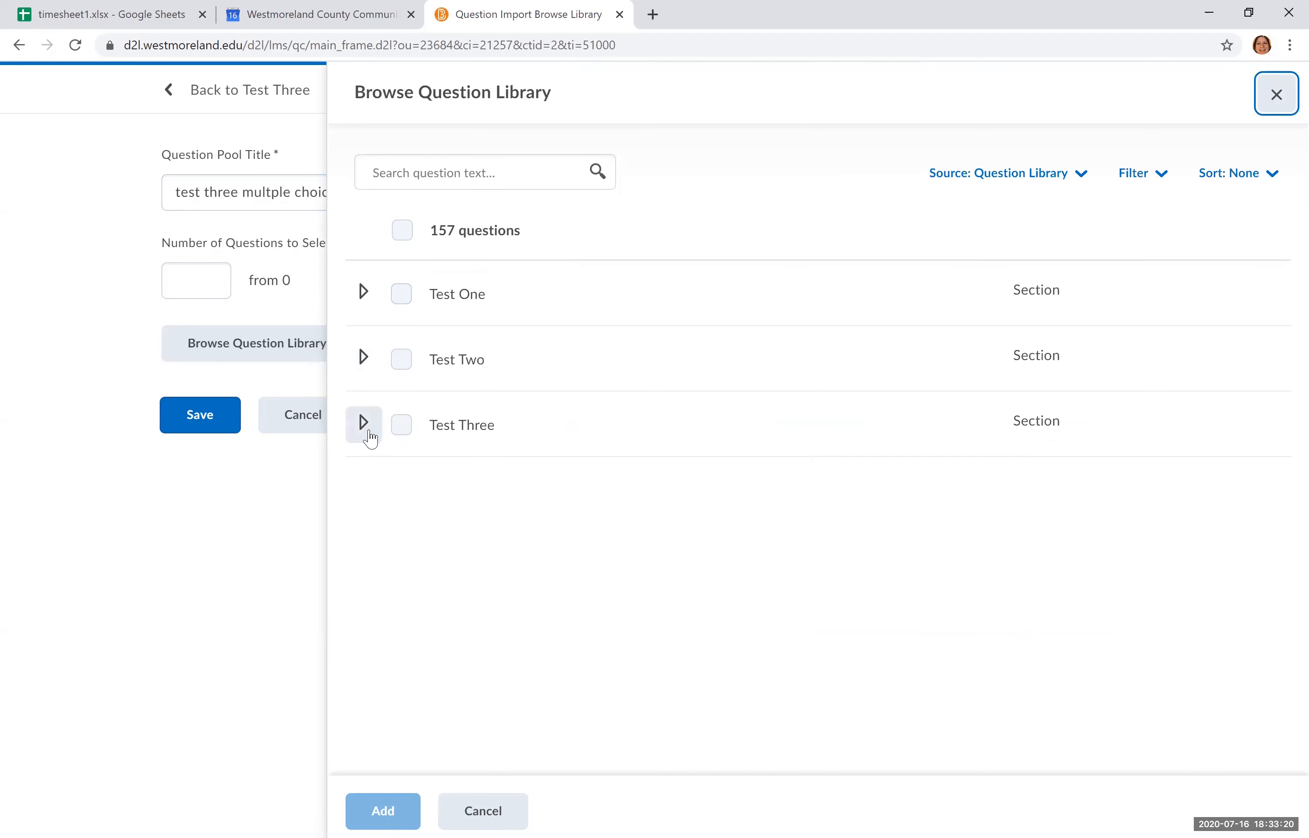
left_click(364, 425)
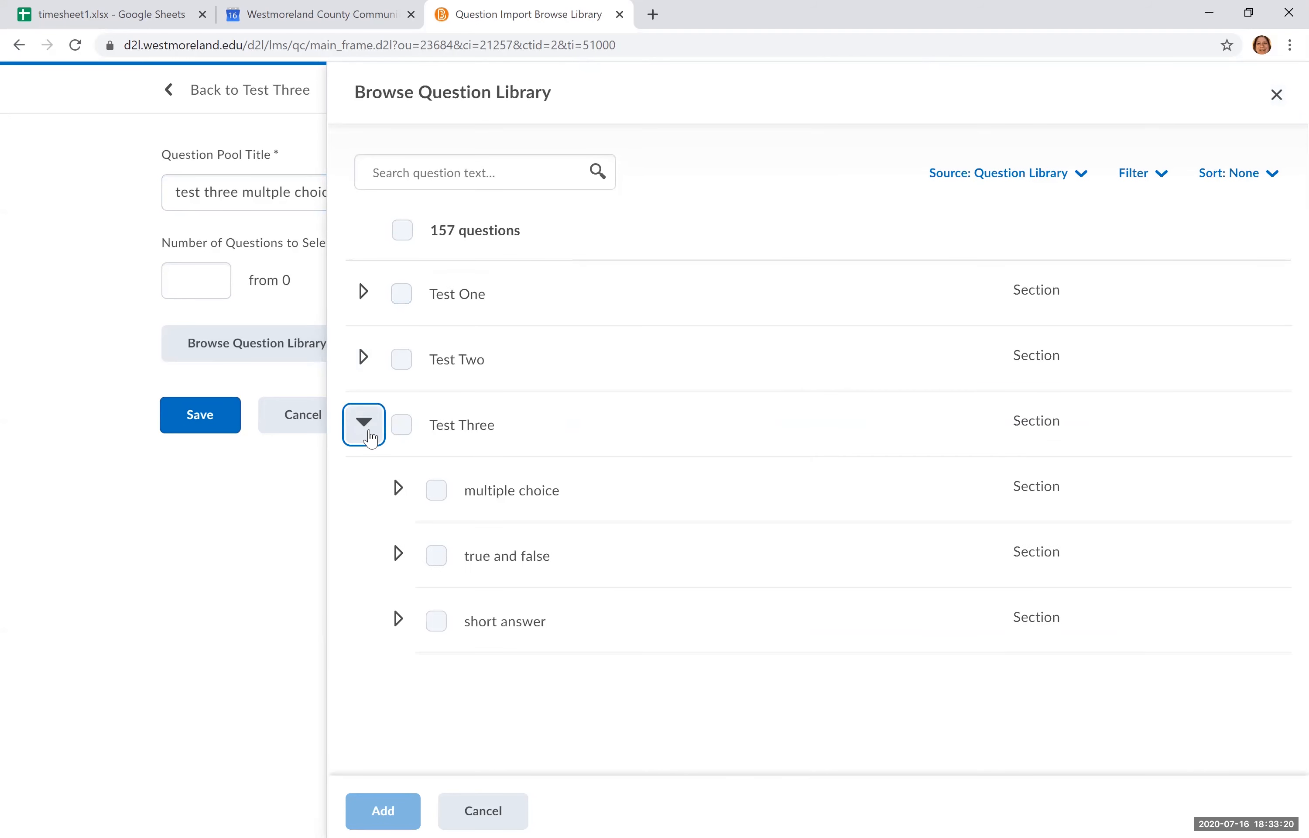
left_click(399, 489)
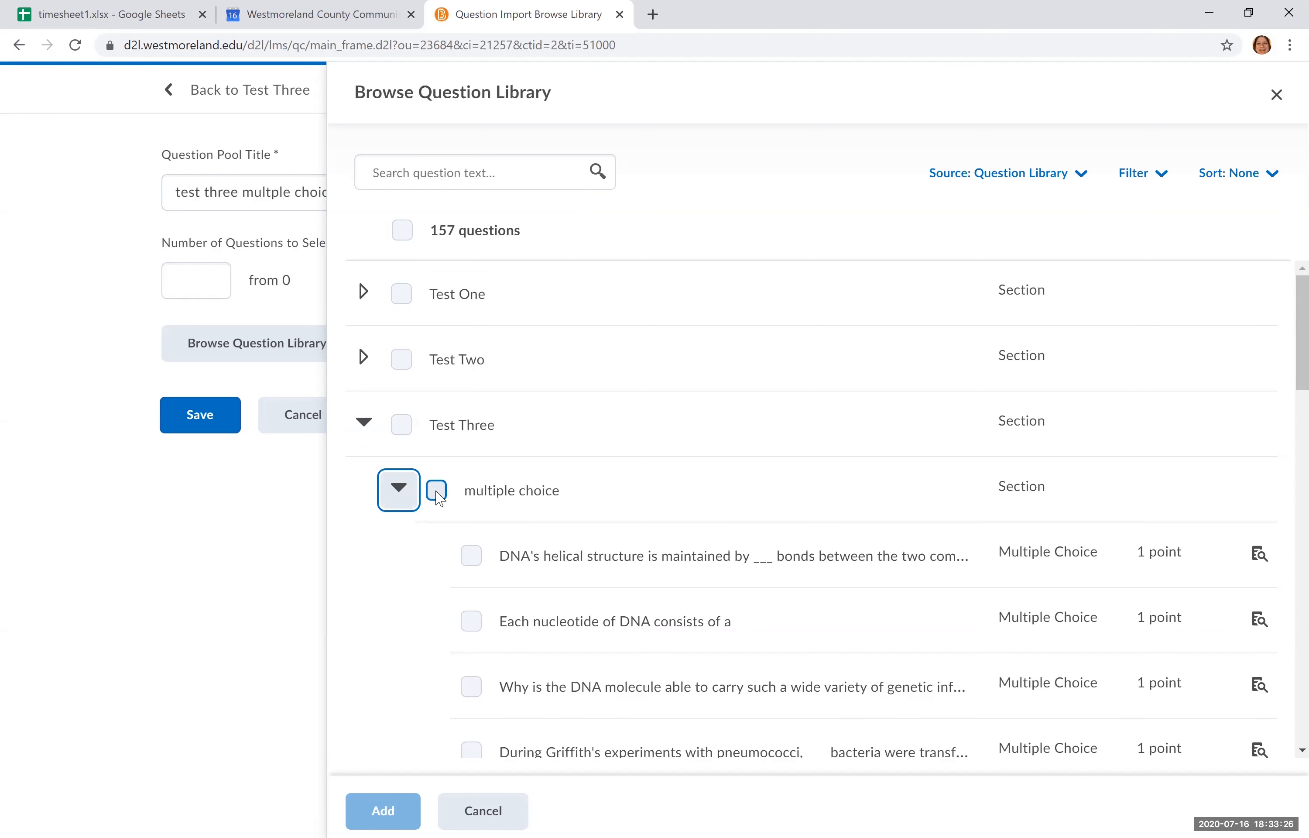
left_click(437, 490)
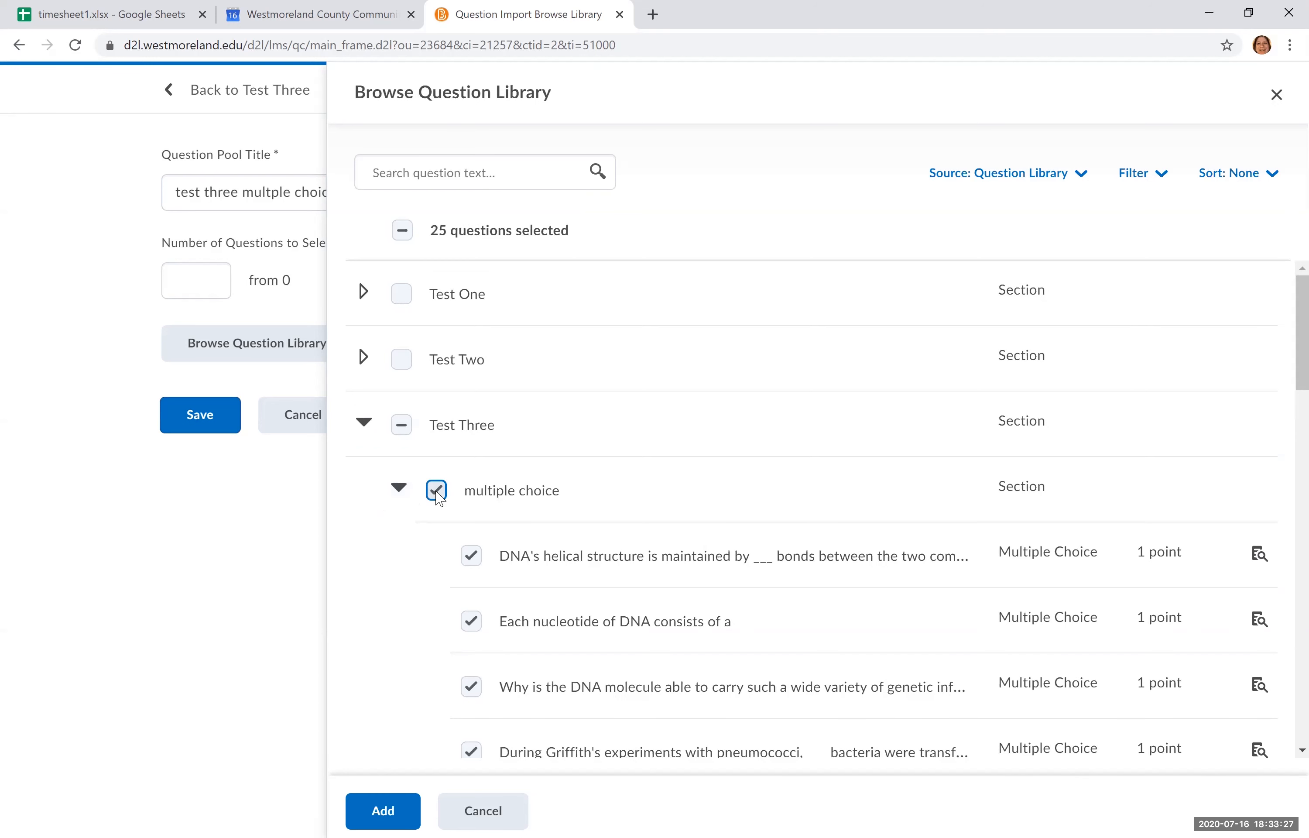
left_click(472, 557)
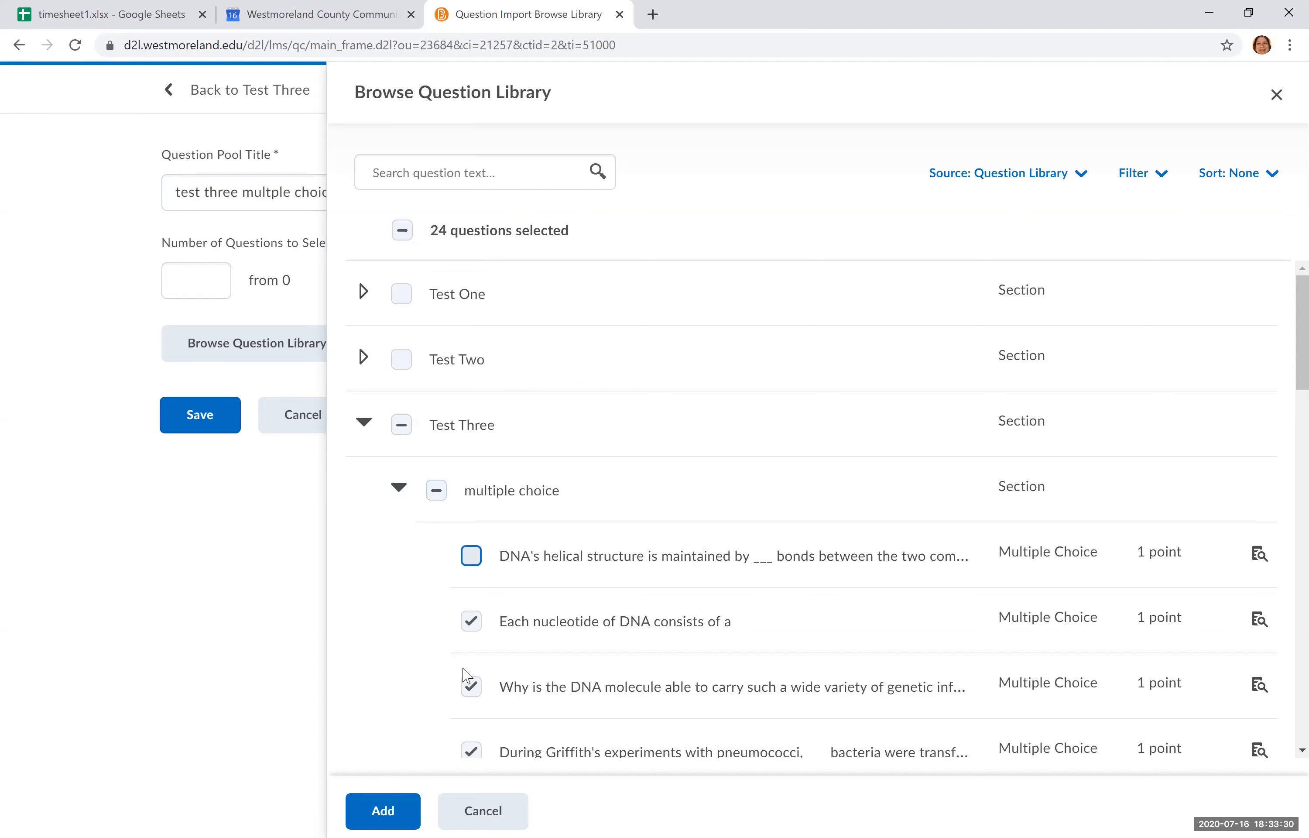
left_click(471, 556)
left_click(436, 489)
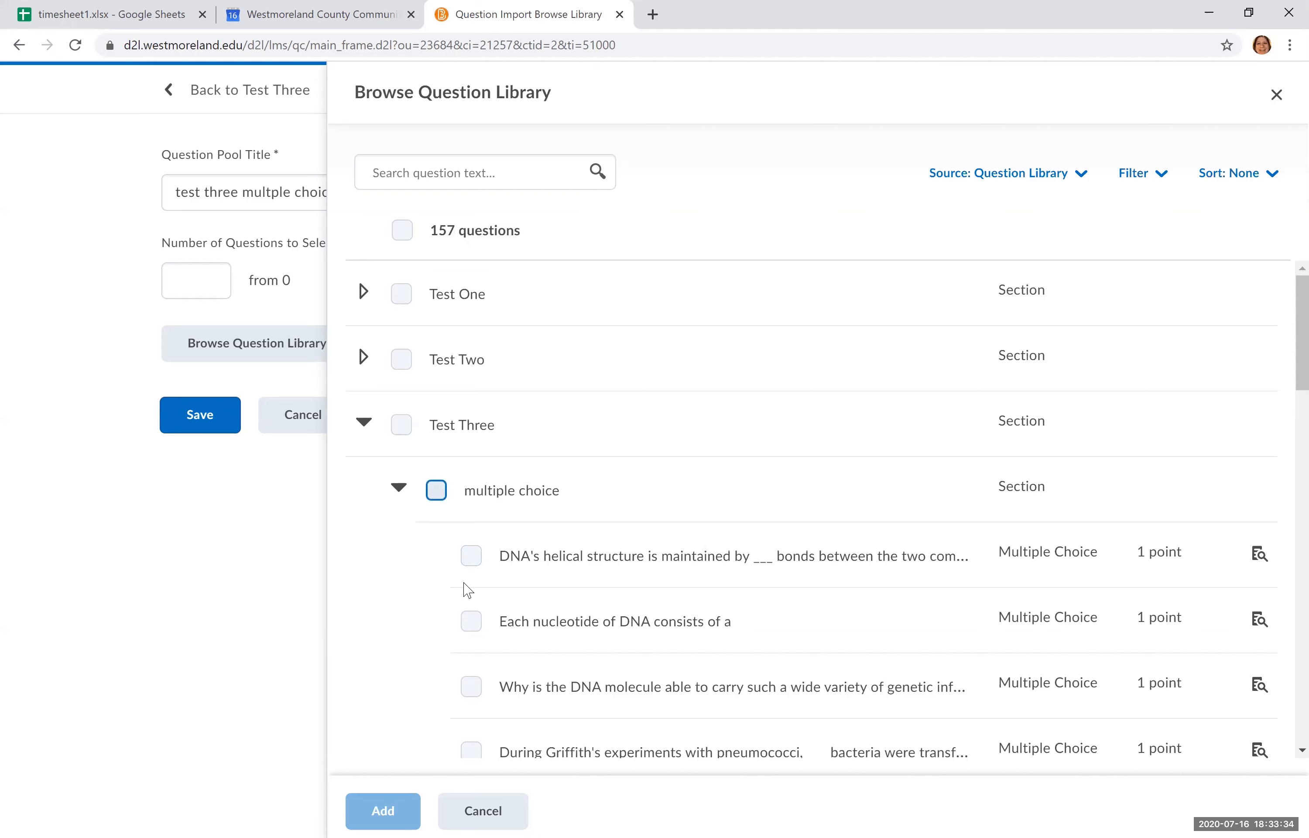
left_click(471, 556)
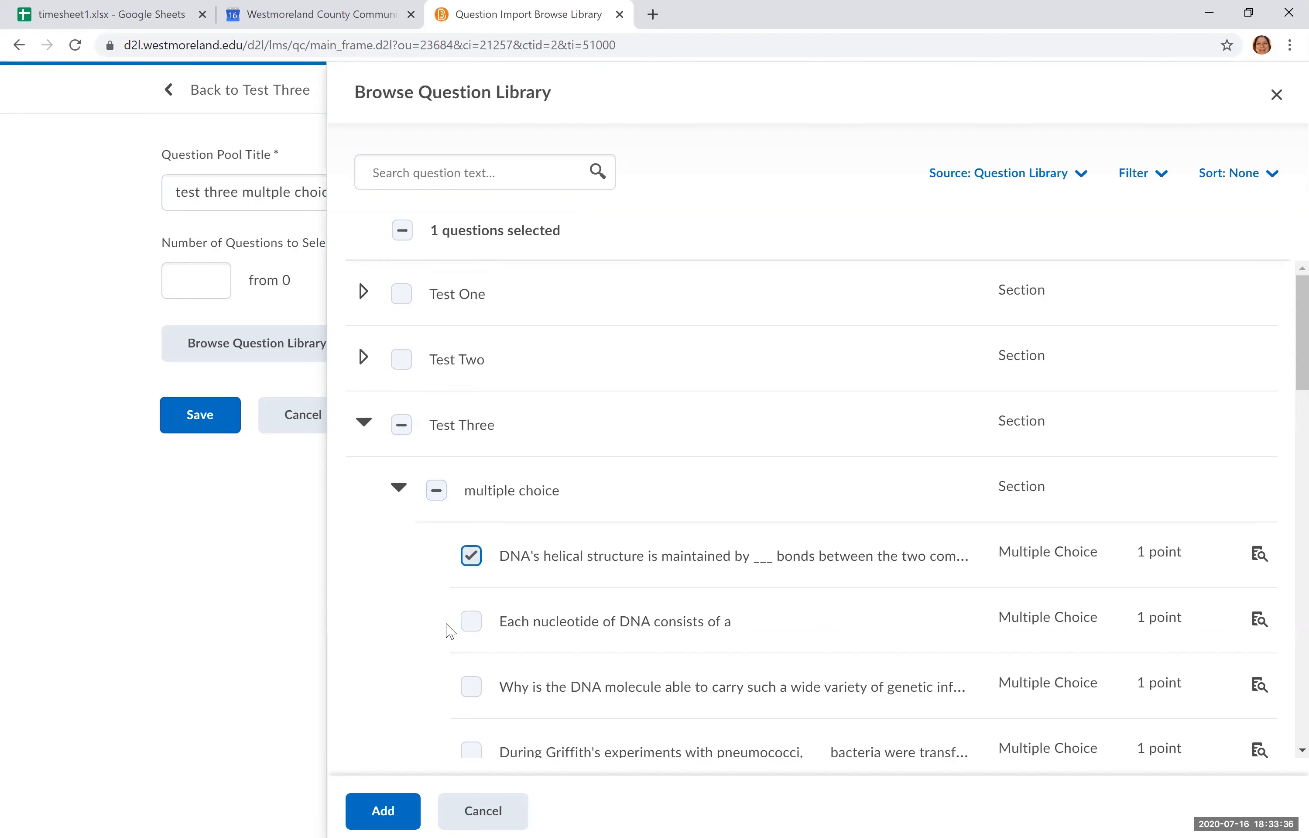
left_click(472, 557)
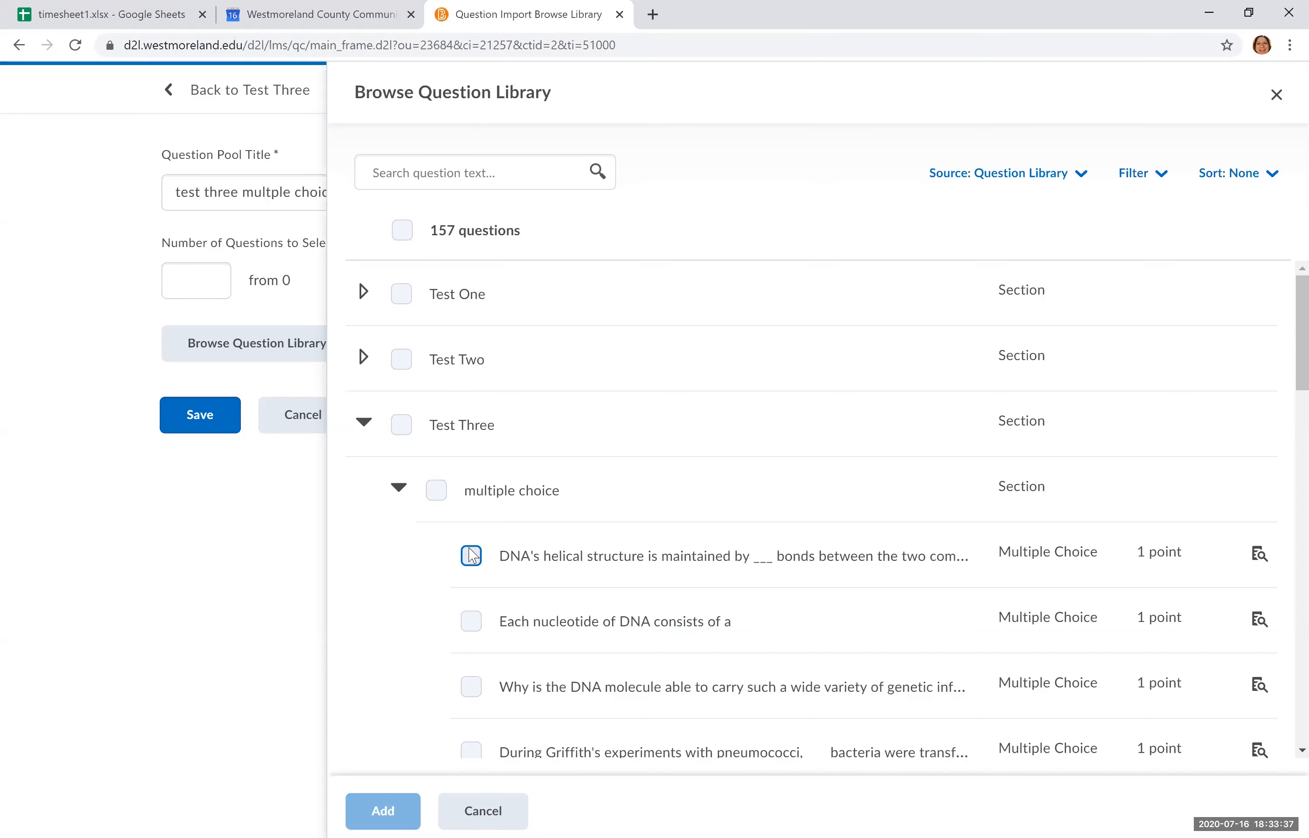
Add the entire Test Three multiple choice section to the pool and set the number of questions to select to 25
left_click(438, 493)
left_click(387, 812)
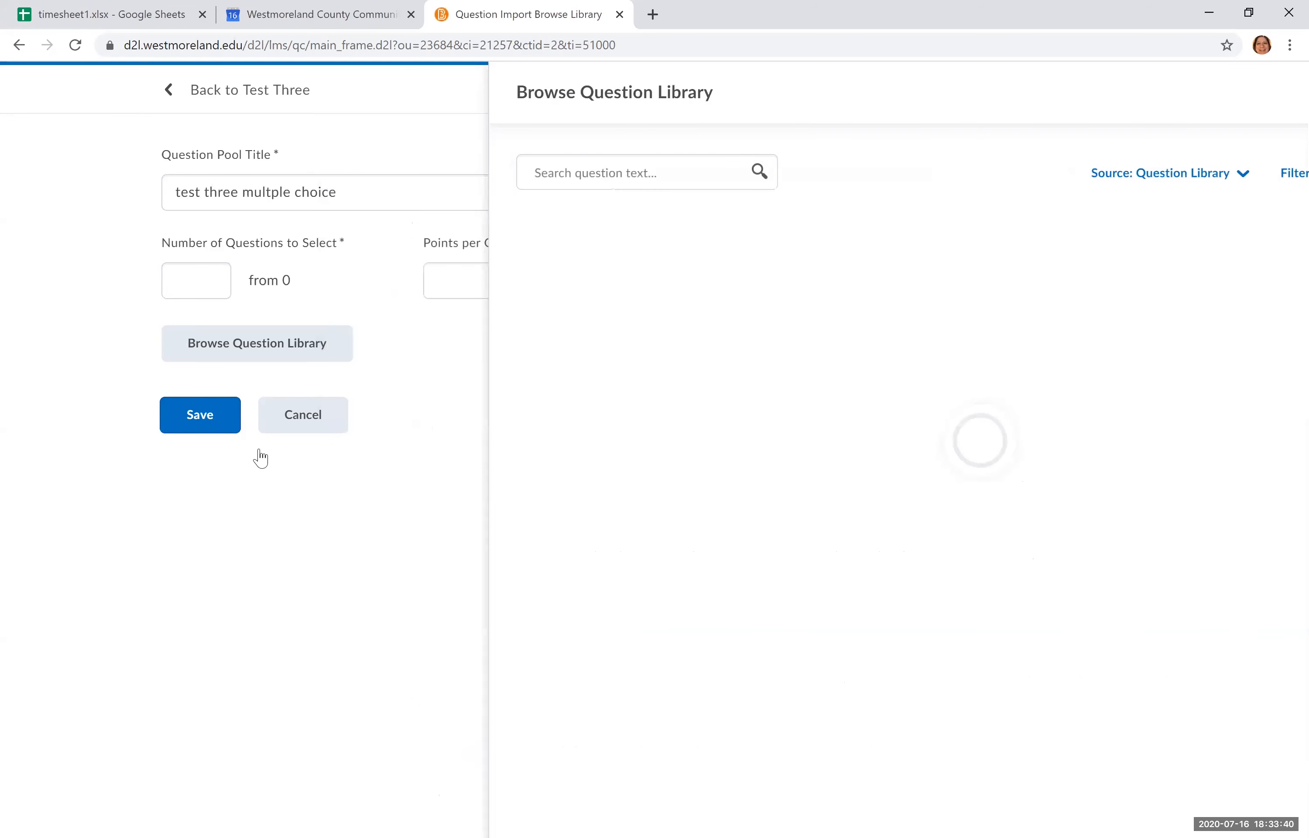
left_click(215, 281)
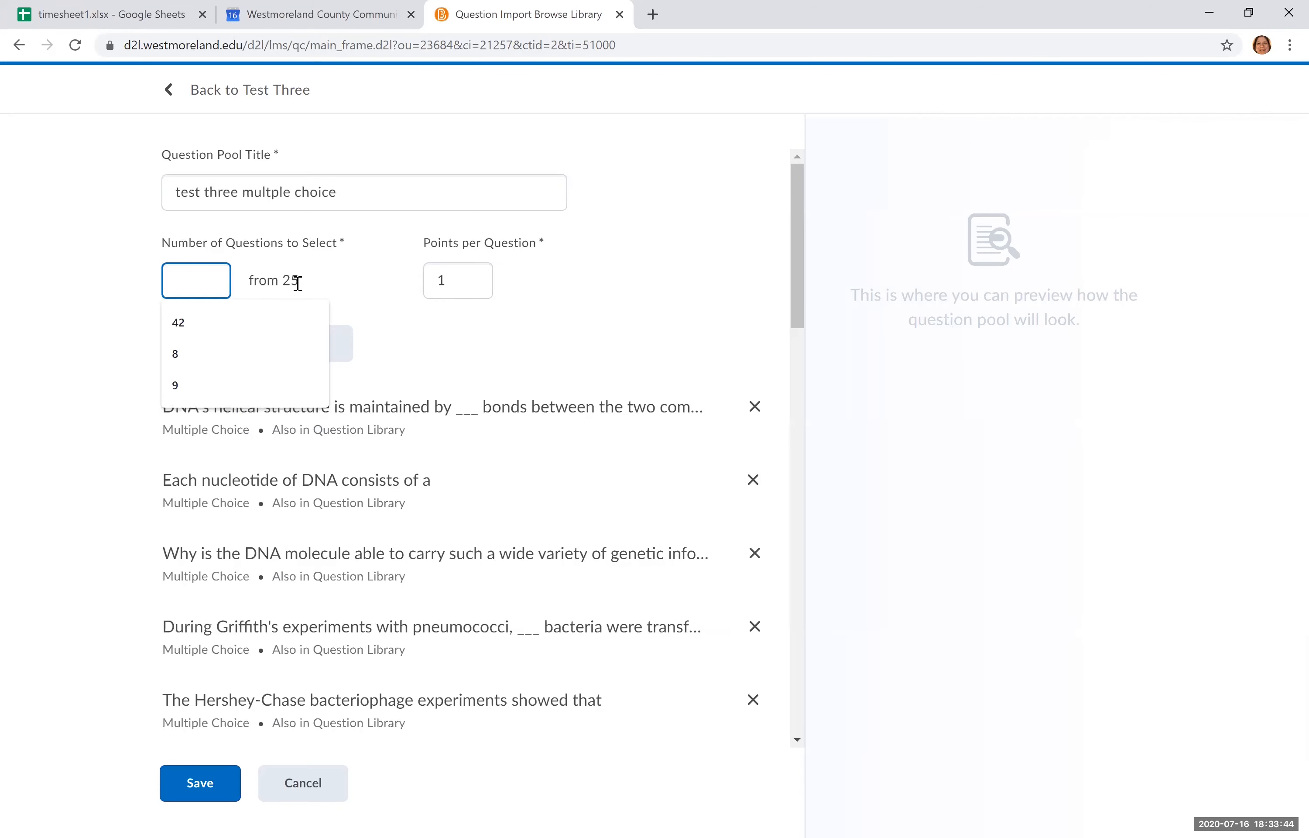
type("25")
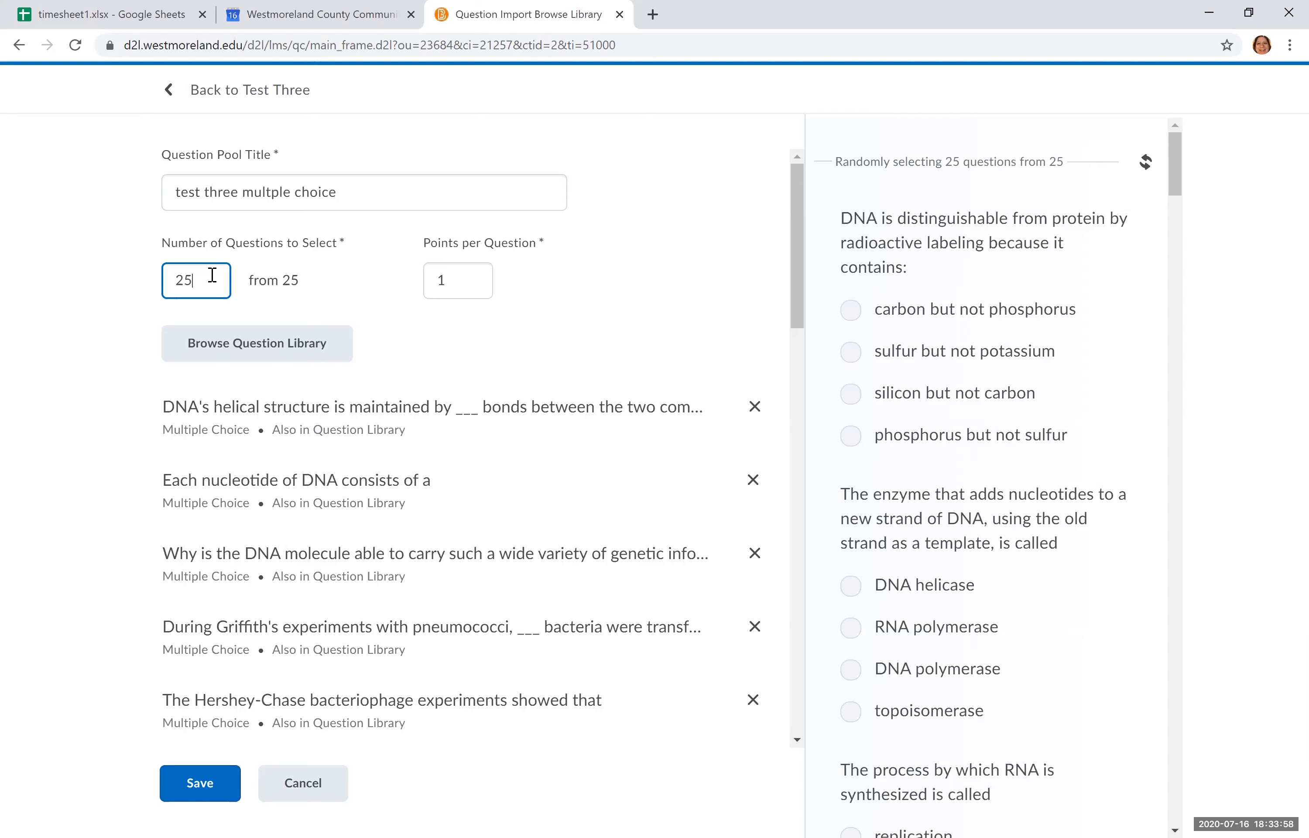
left_click(465, 279)
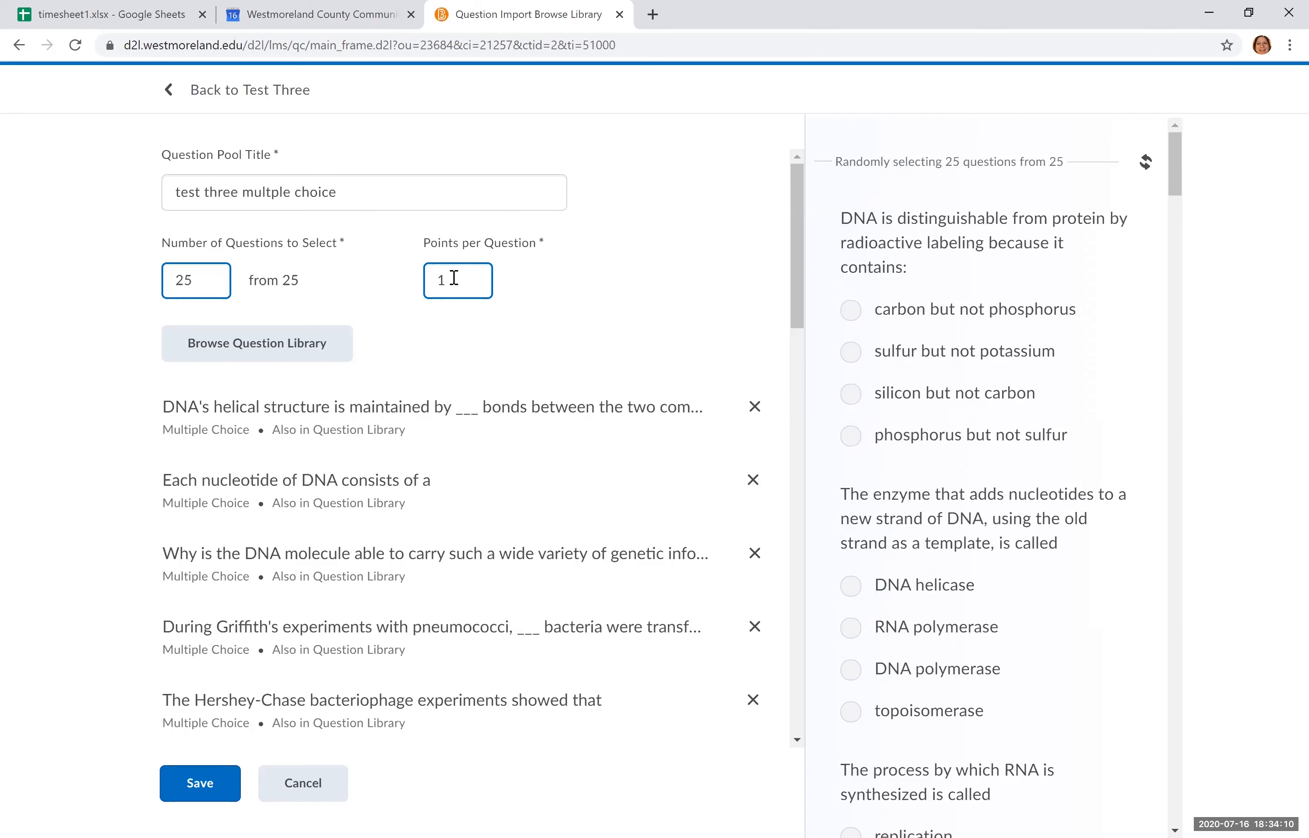
Correct the pool title to "test three multiple choice" and save the question pool
left_click(265, 194)
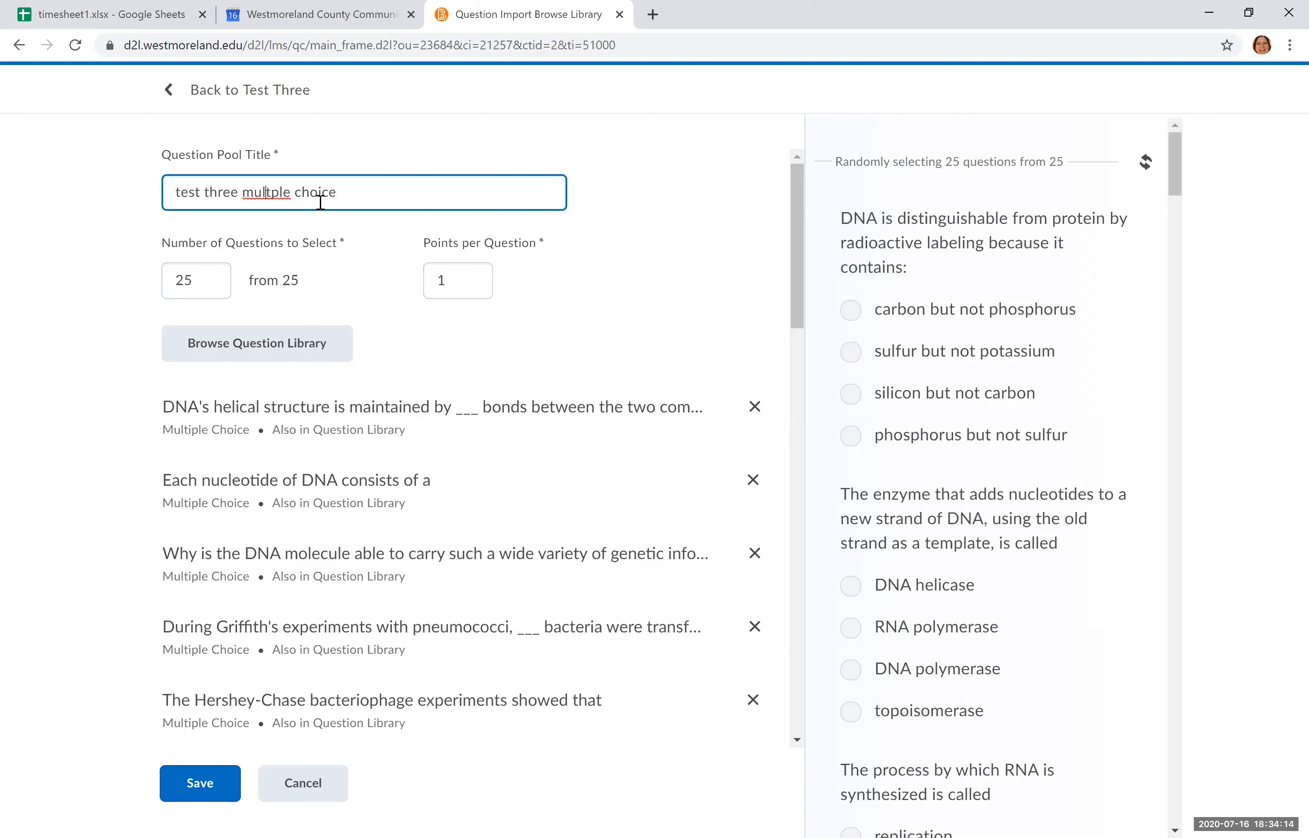
type("i")
left_click(202, 786)
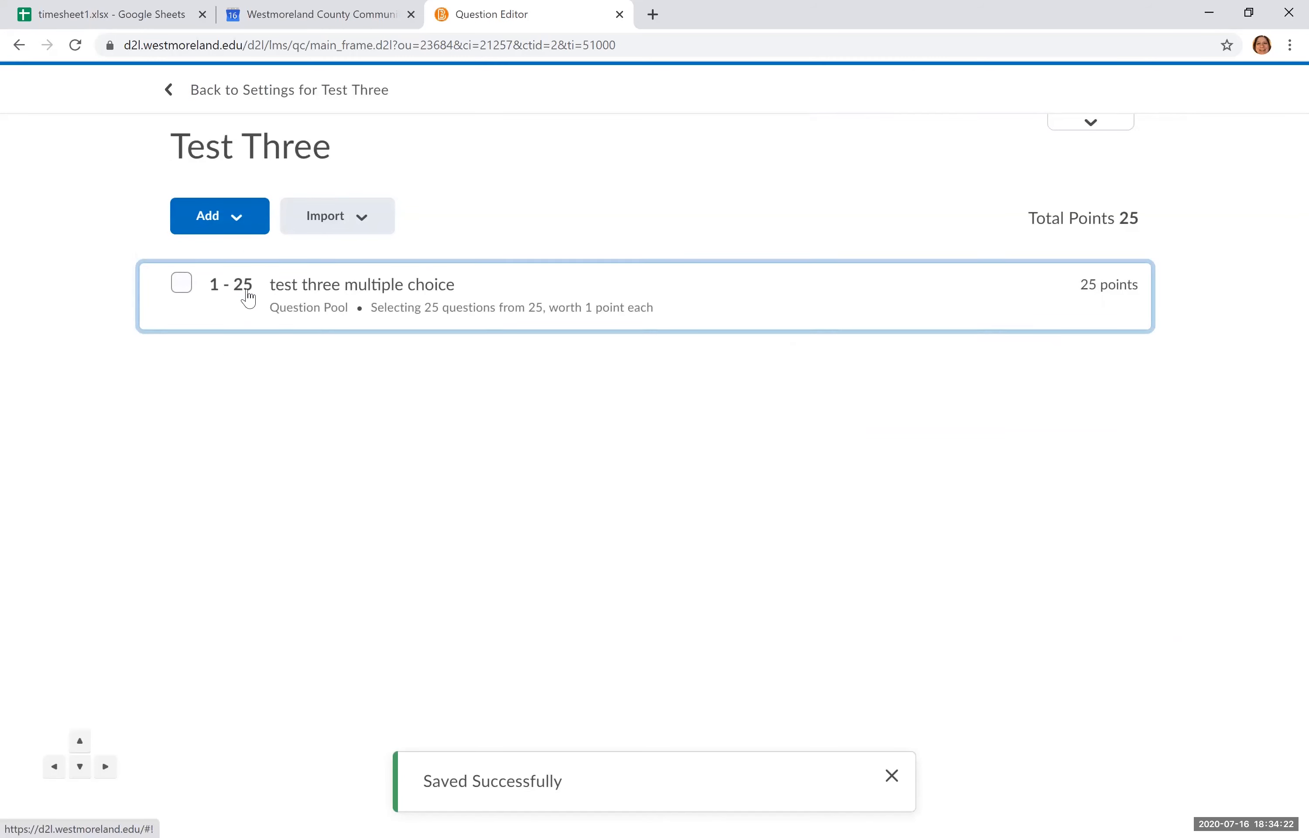
Add another question pool to the quiz and title it "test three true and false"
left_click(253, 221)
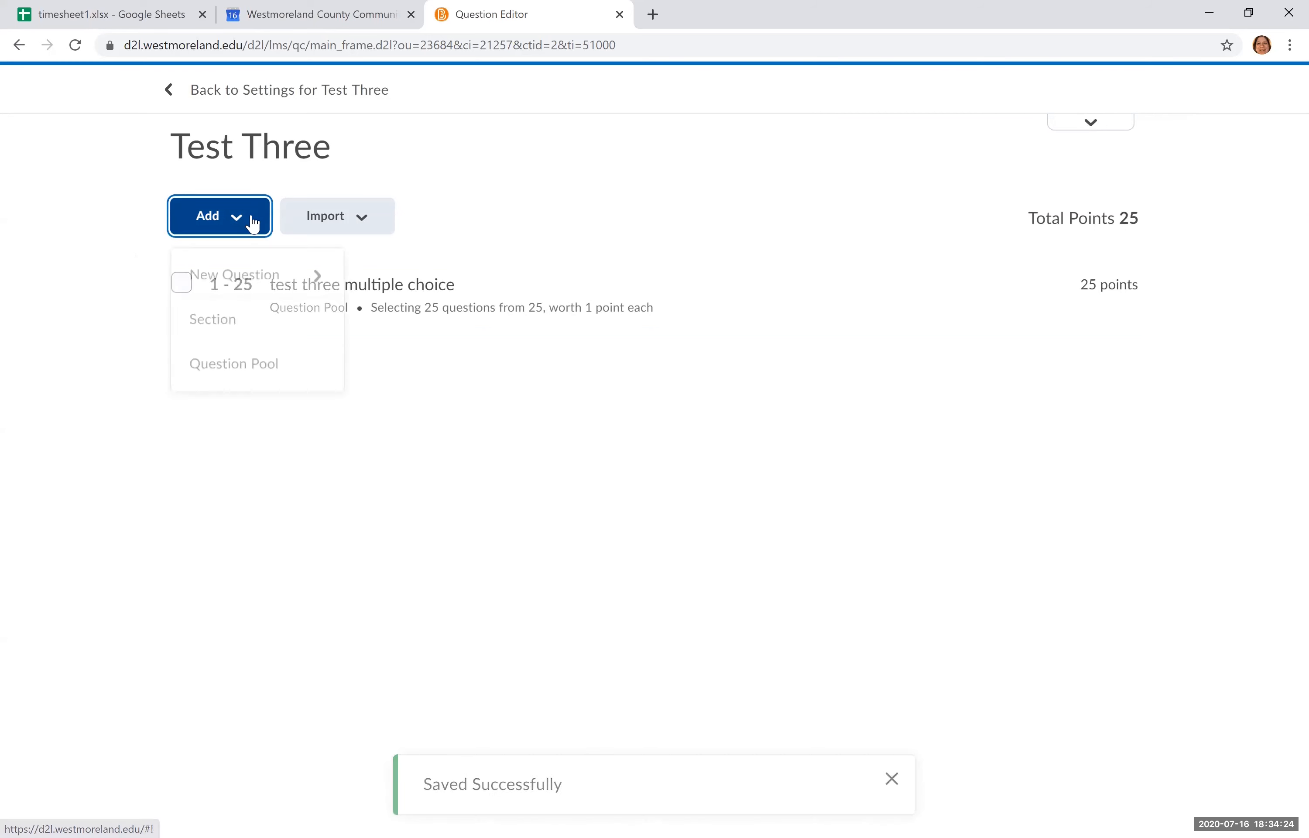
left_click(245, 388)
left_click(262, 190)
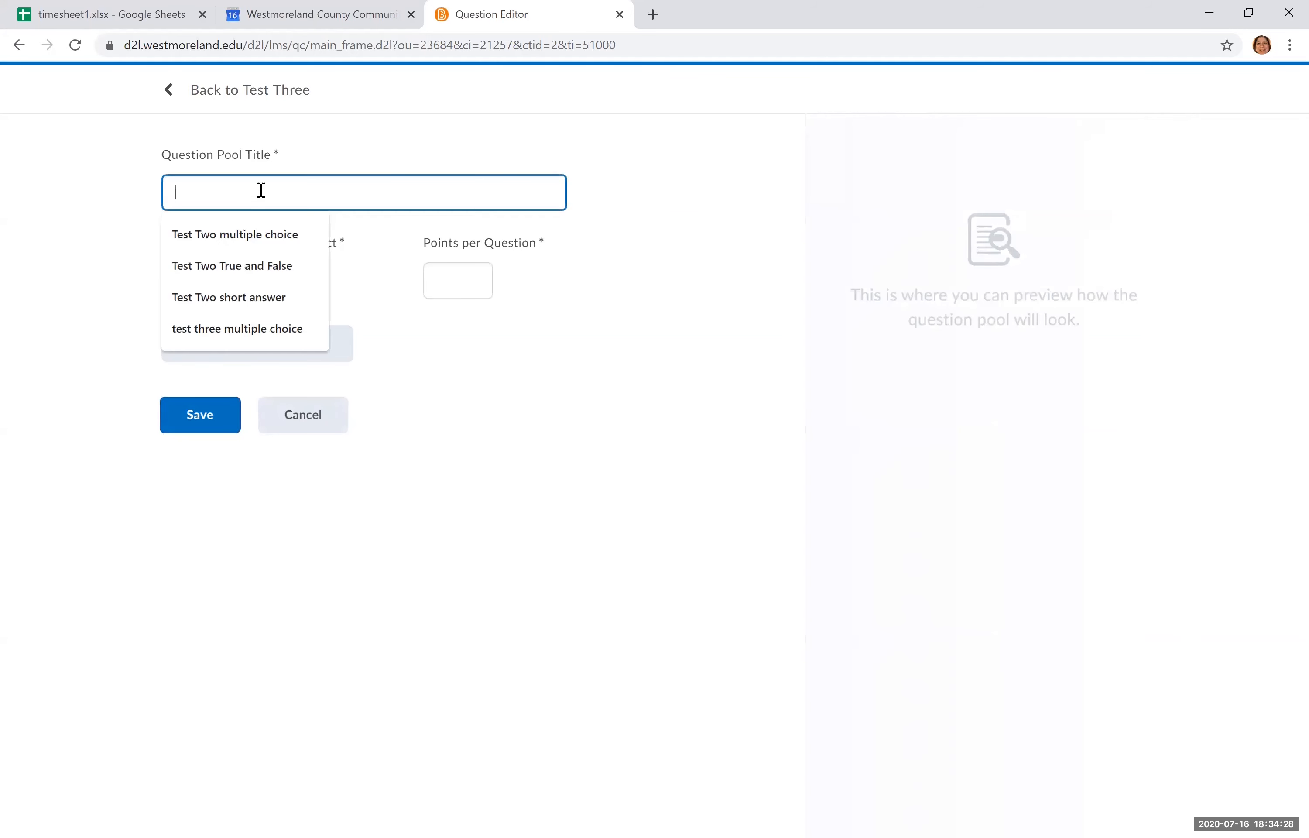
type("te")
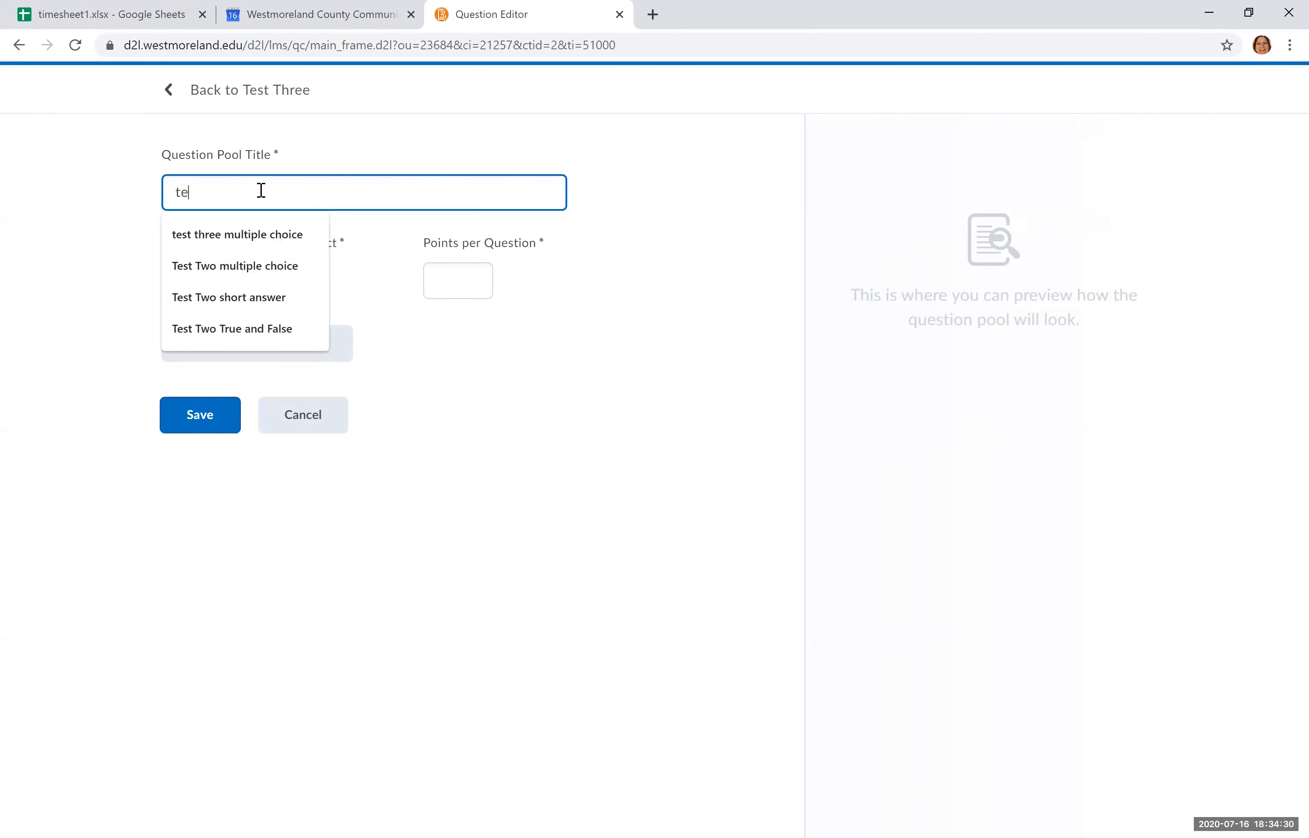
type("st three ")
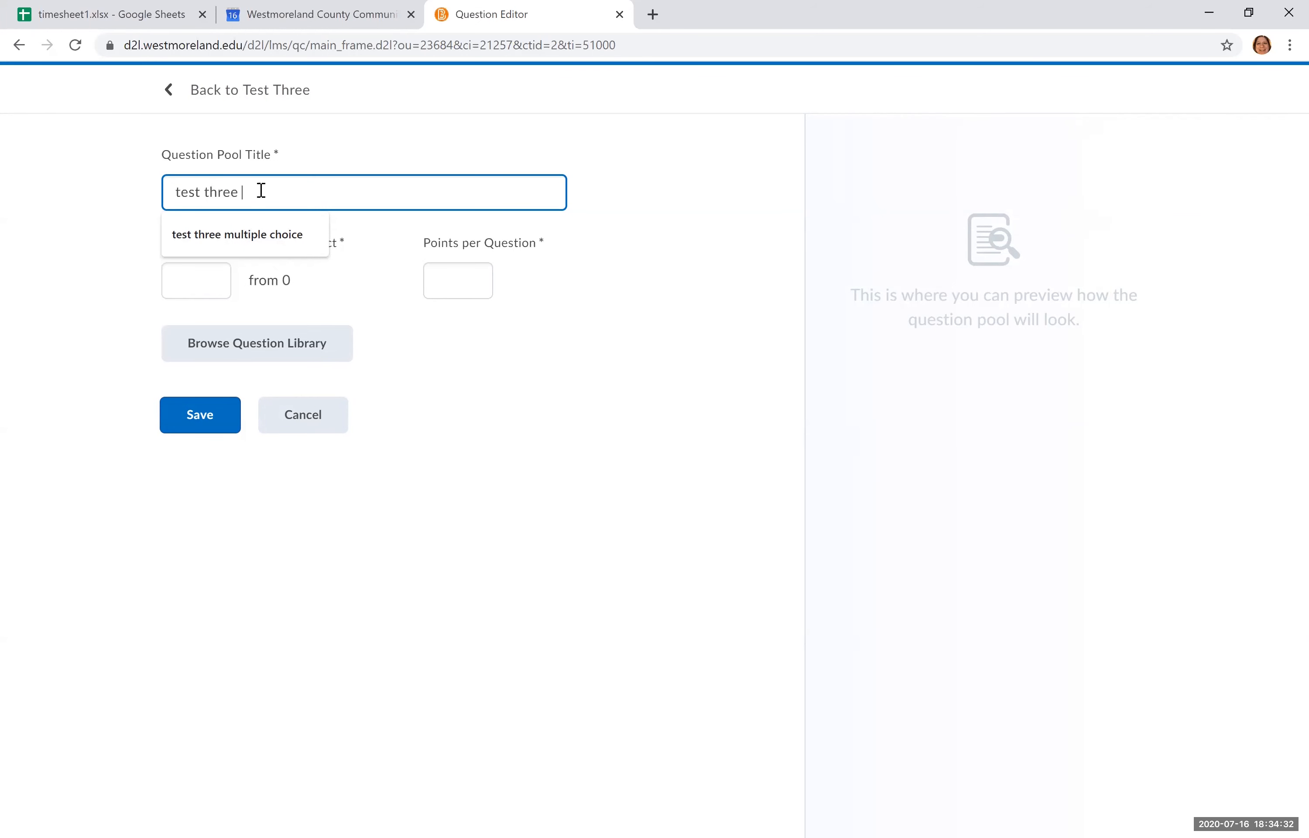
type("true and fas")
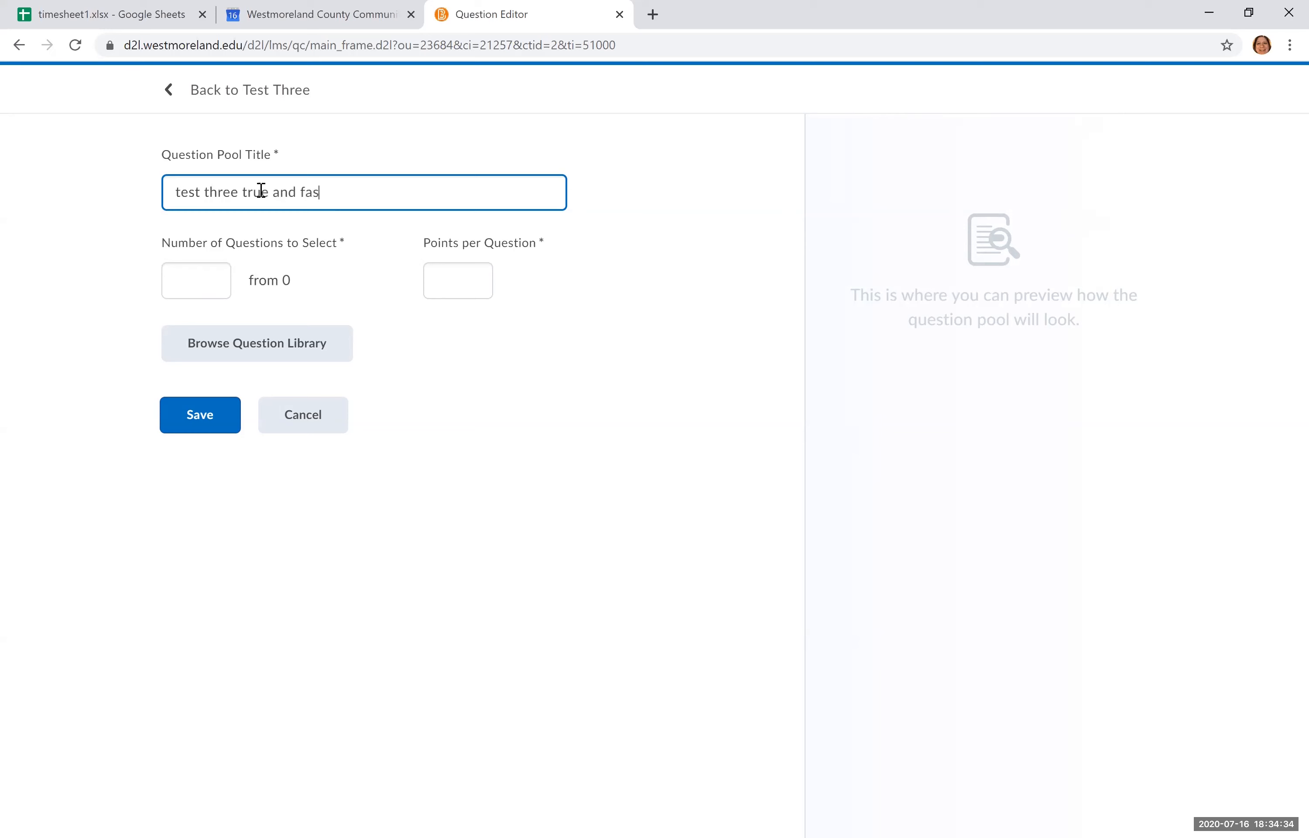
type("se")
Add the true and false section under Test Three in the question library to the pool
left_click(257, 352)
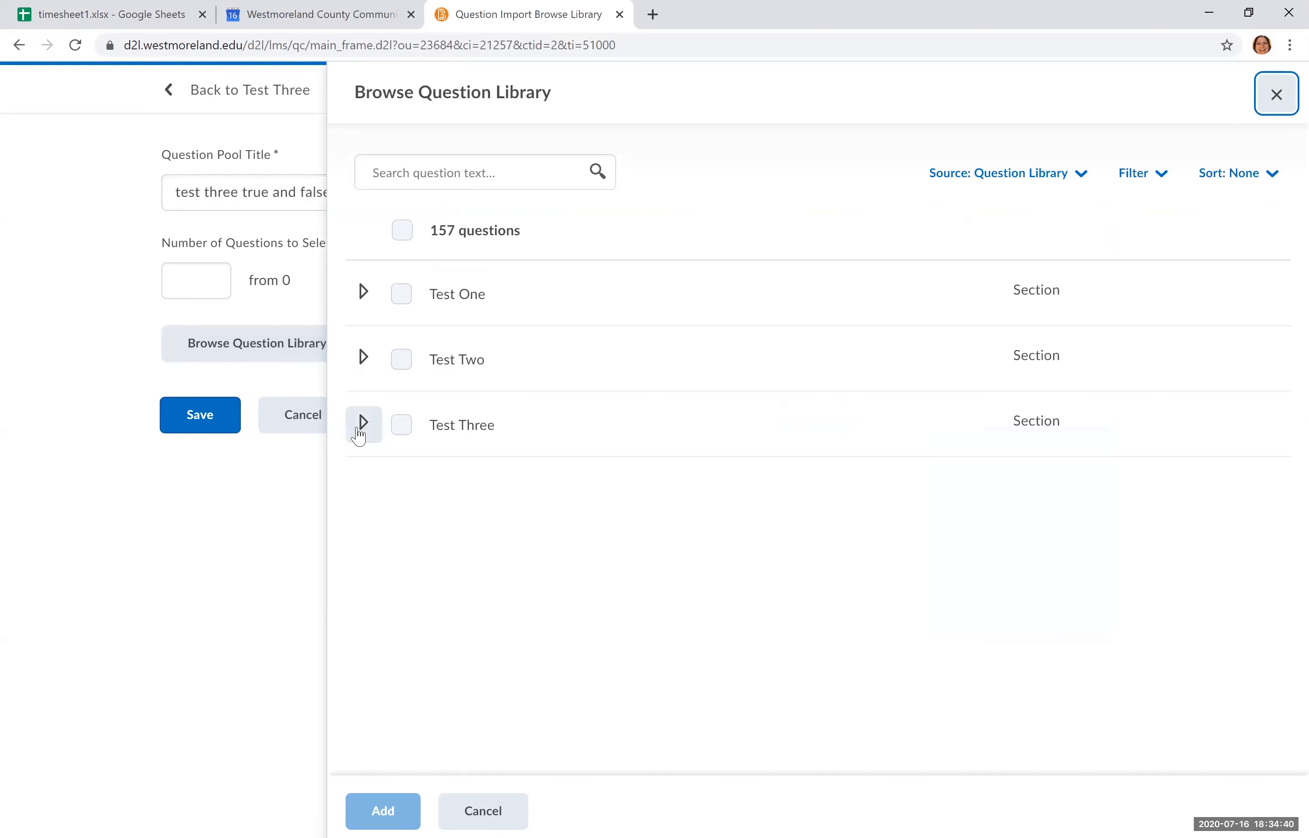
left_click(361, 430)
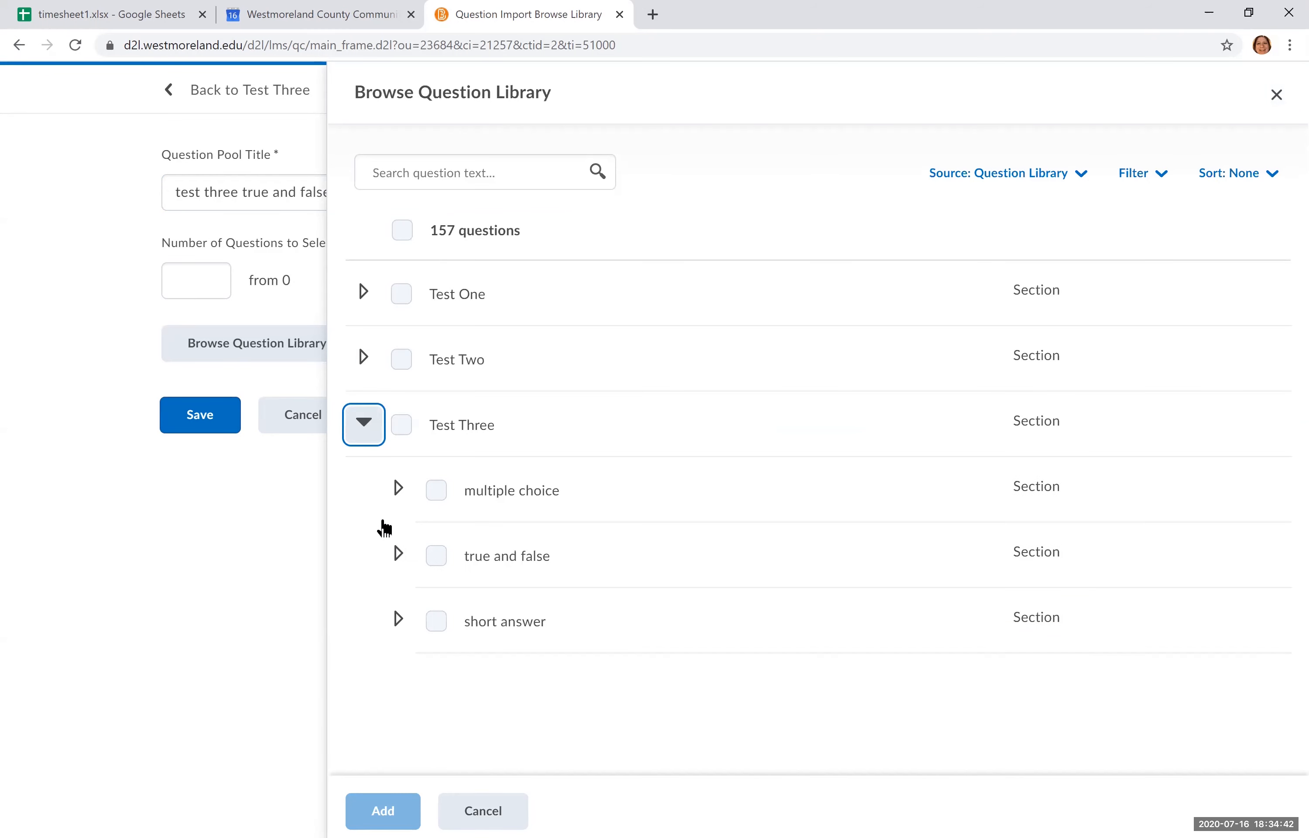
left_click(436, 556)
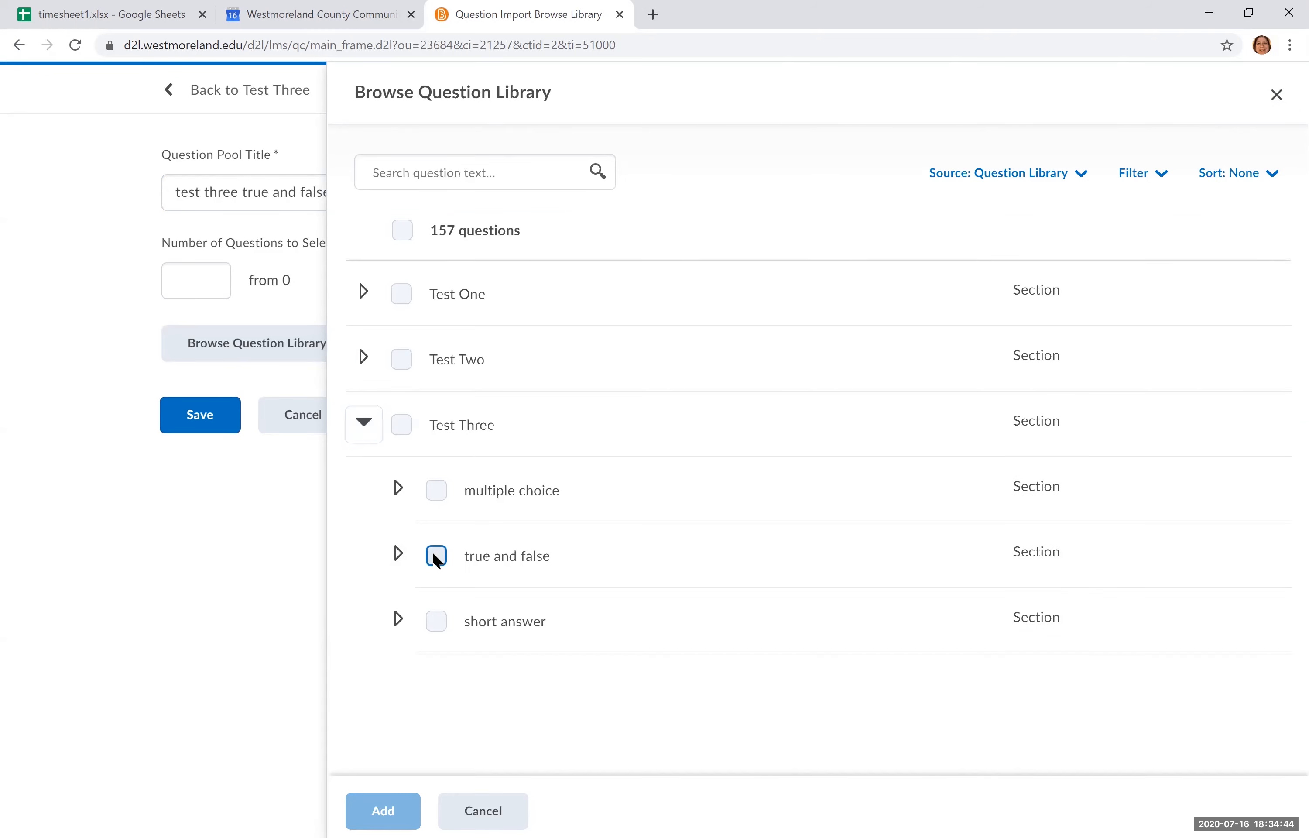
left_click(383, 812)
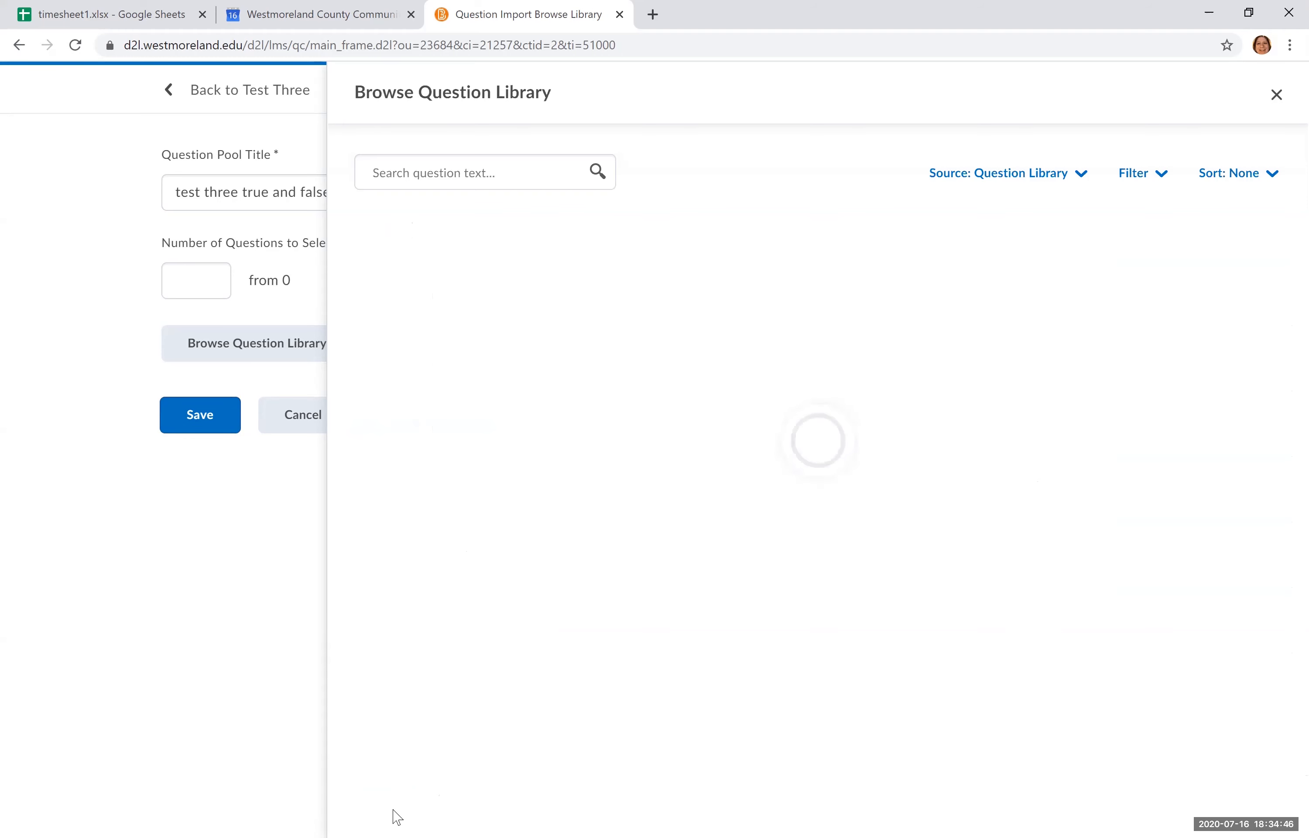
Set the true and false pool's number of questions to select to 11 and save the pool
left_click(222, 286)
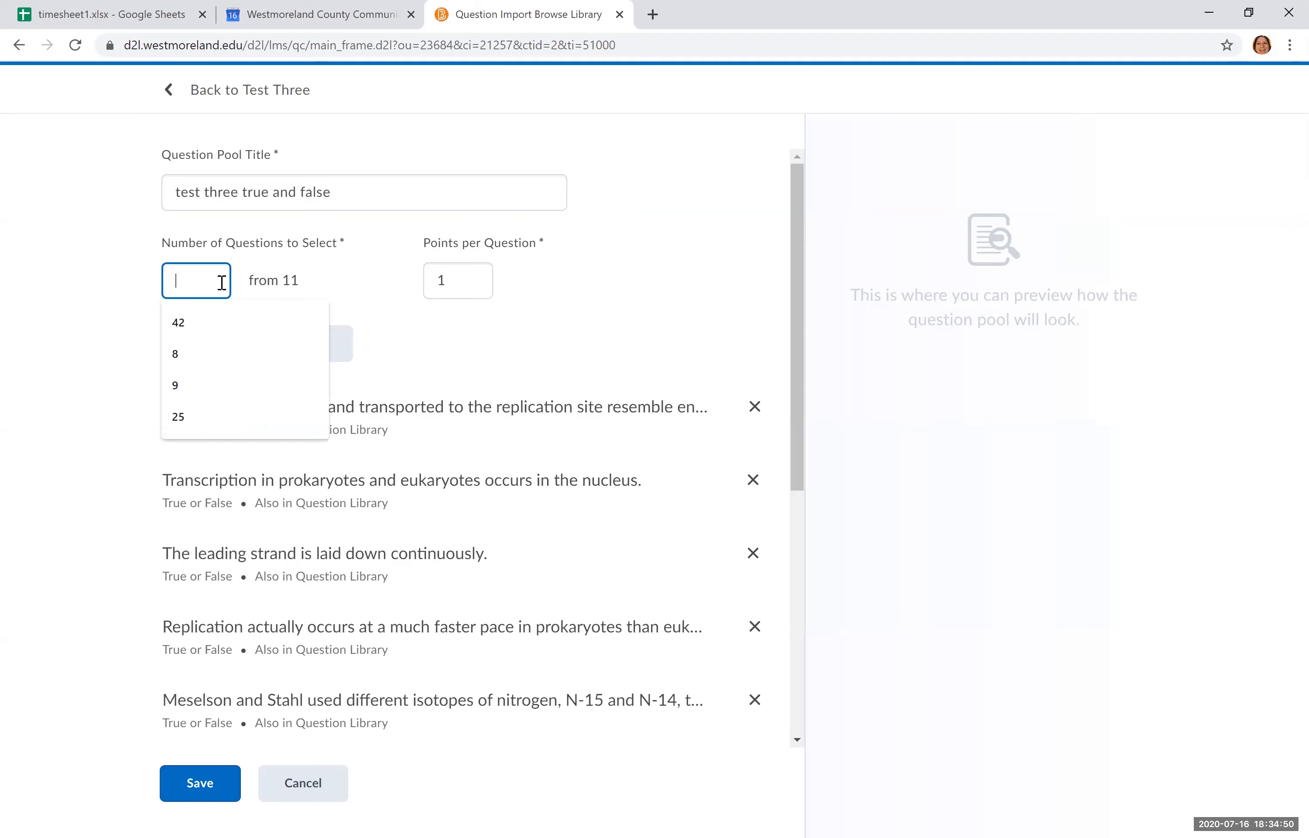
type("11")
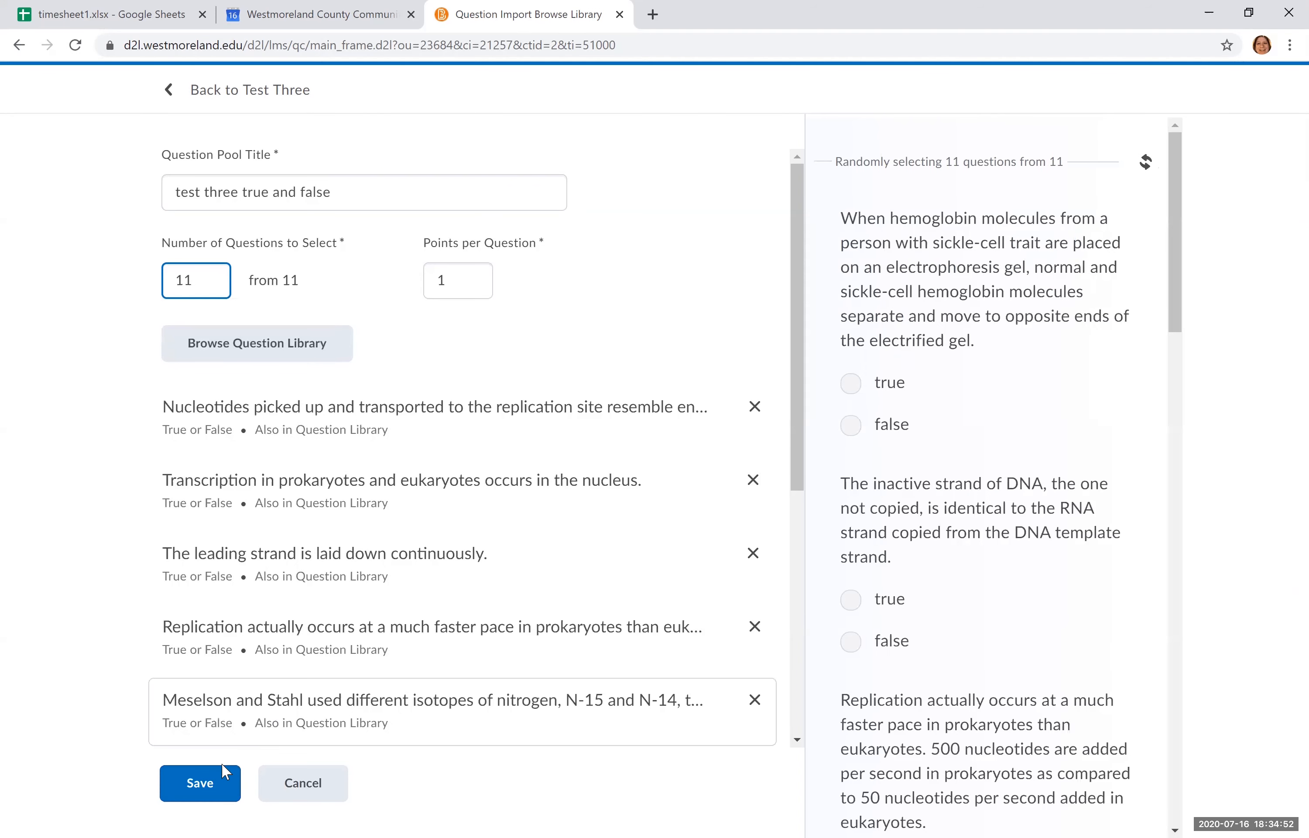
left_click(210, 785)
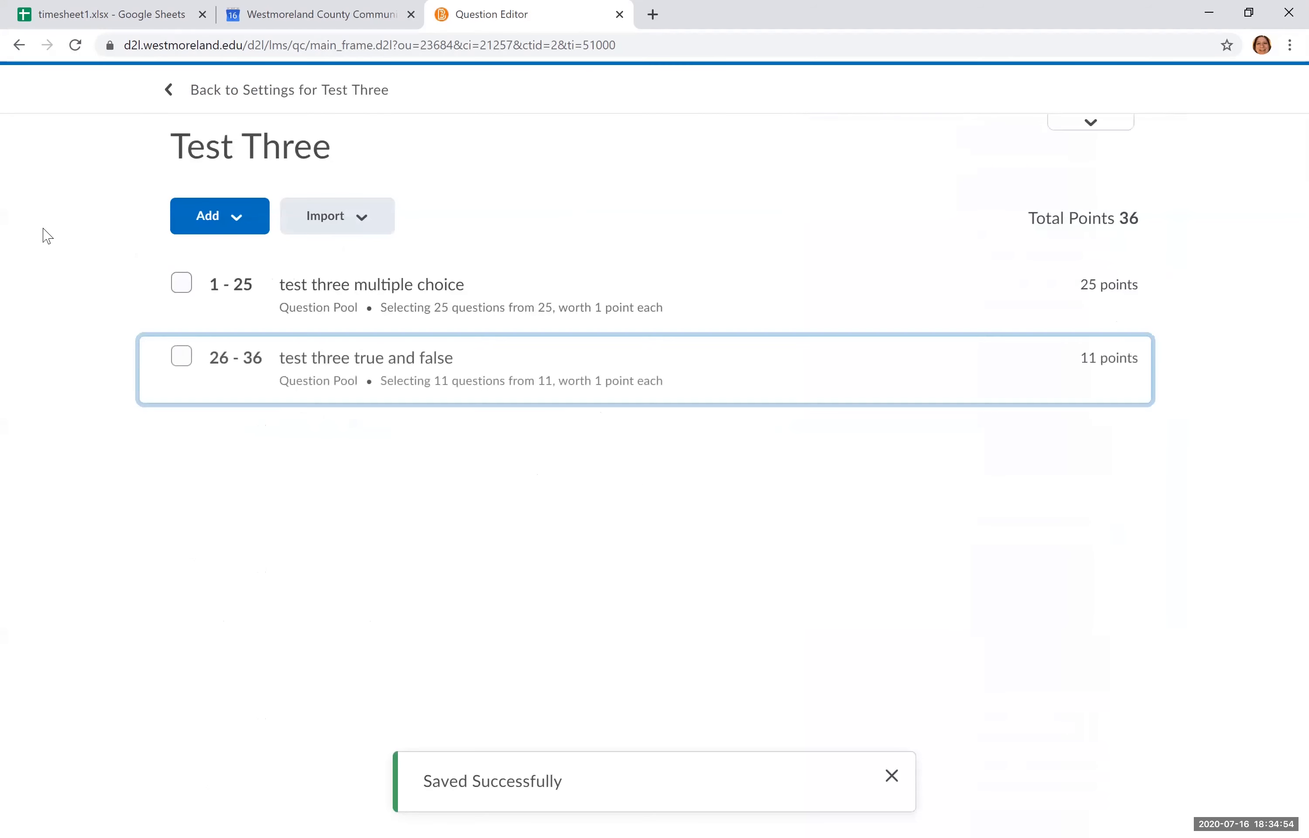
left_click(211, 220)
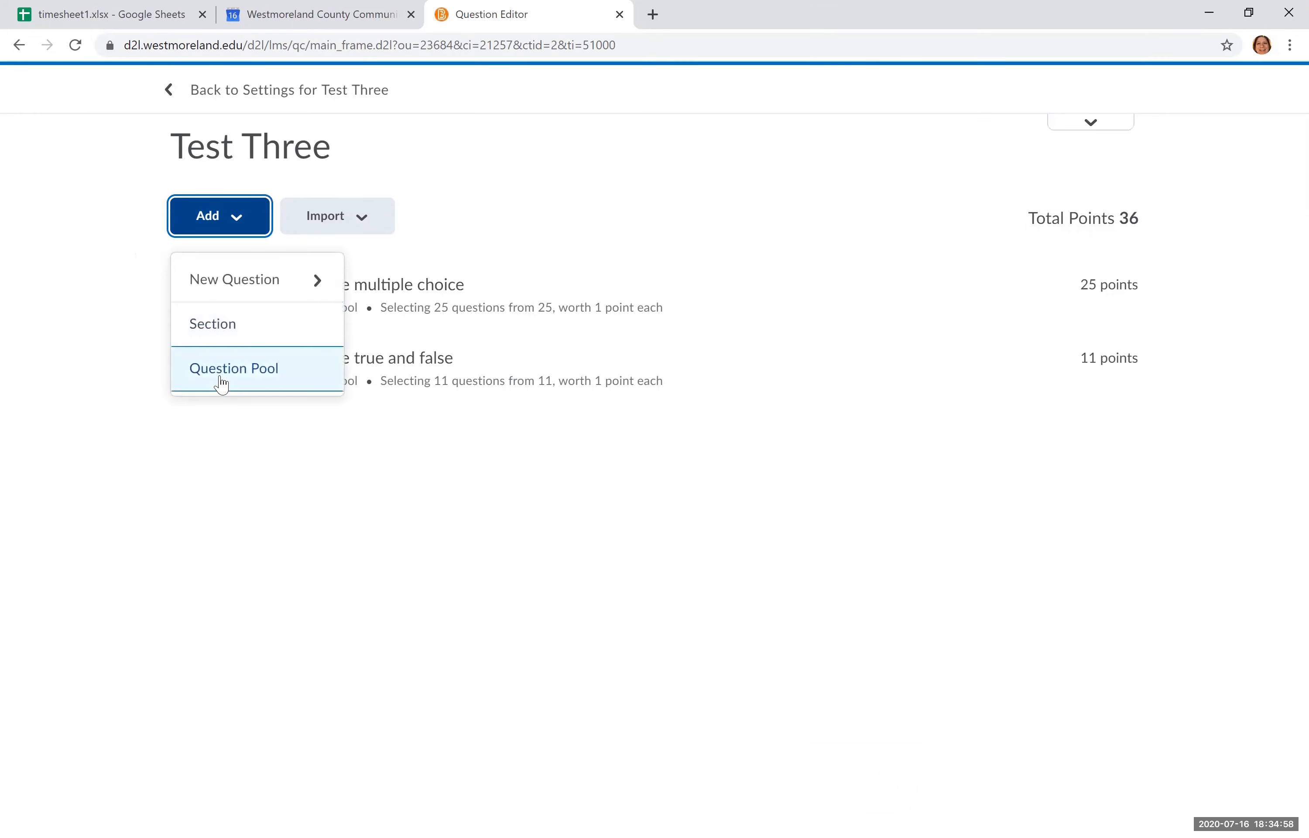
left_click(222, 385)
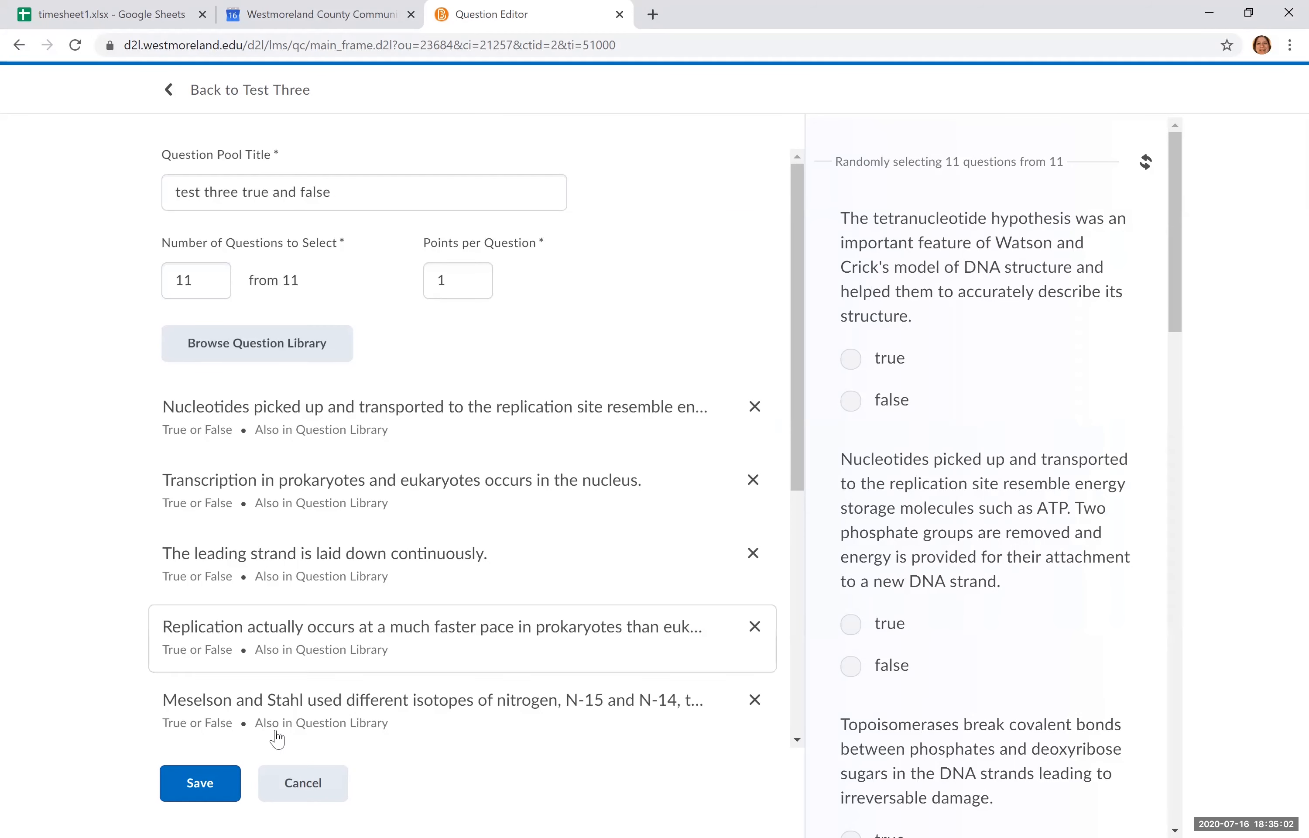
left_click(302, 783)
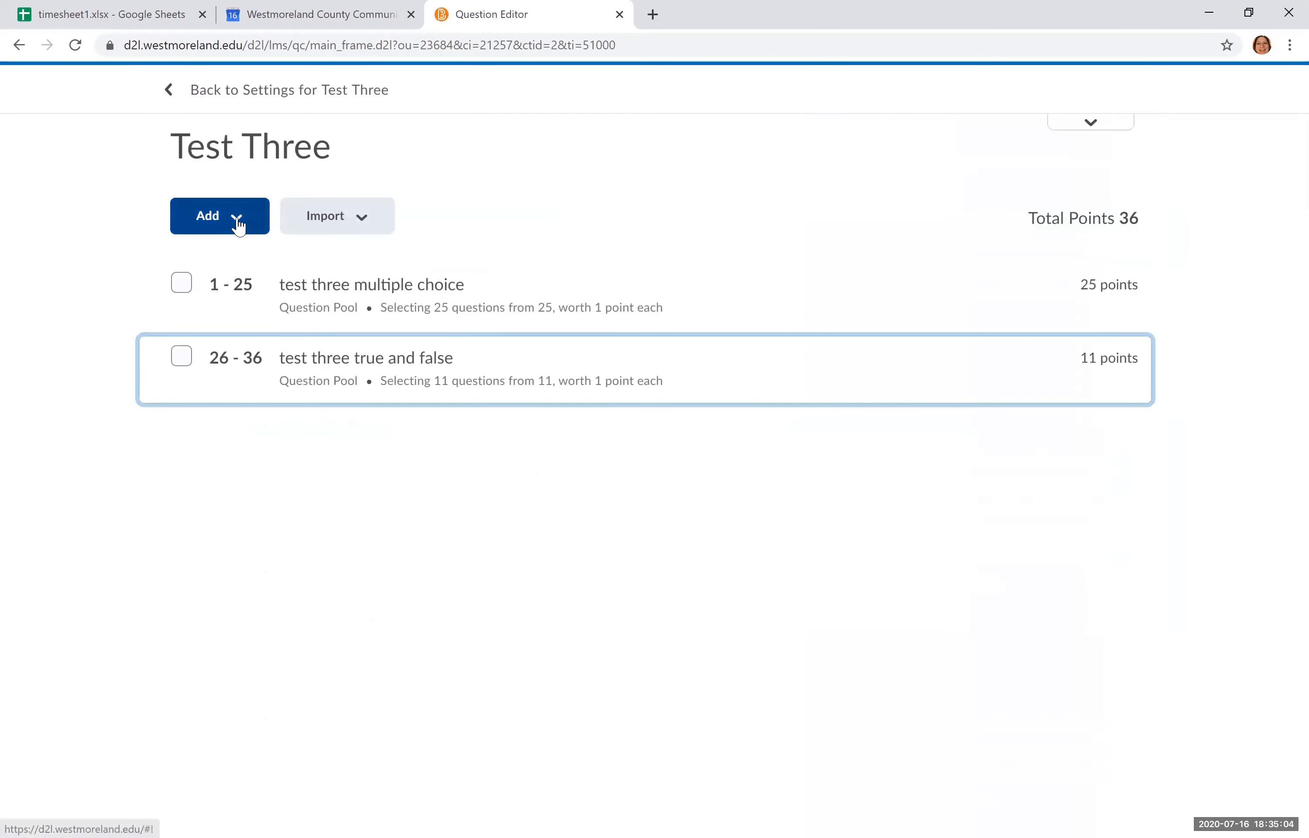
Add a third question pool titled "test three short answer" and open the question library for it
left_click(235, 222)
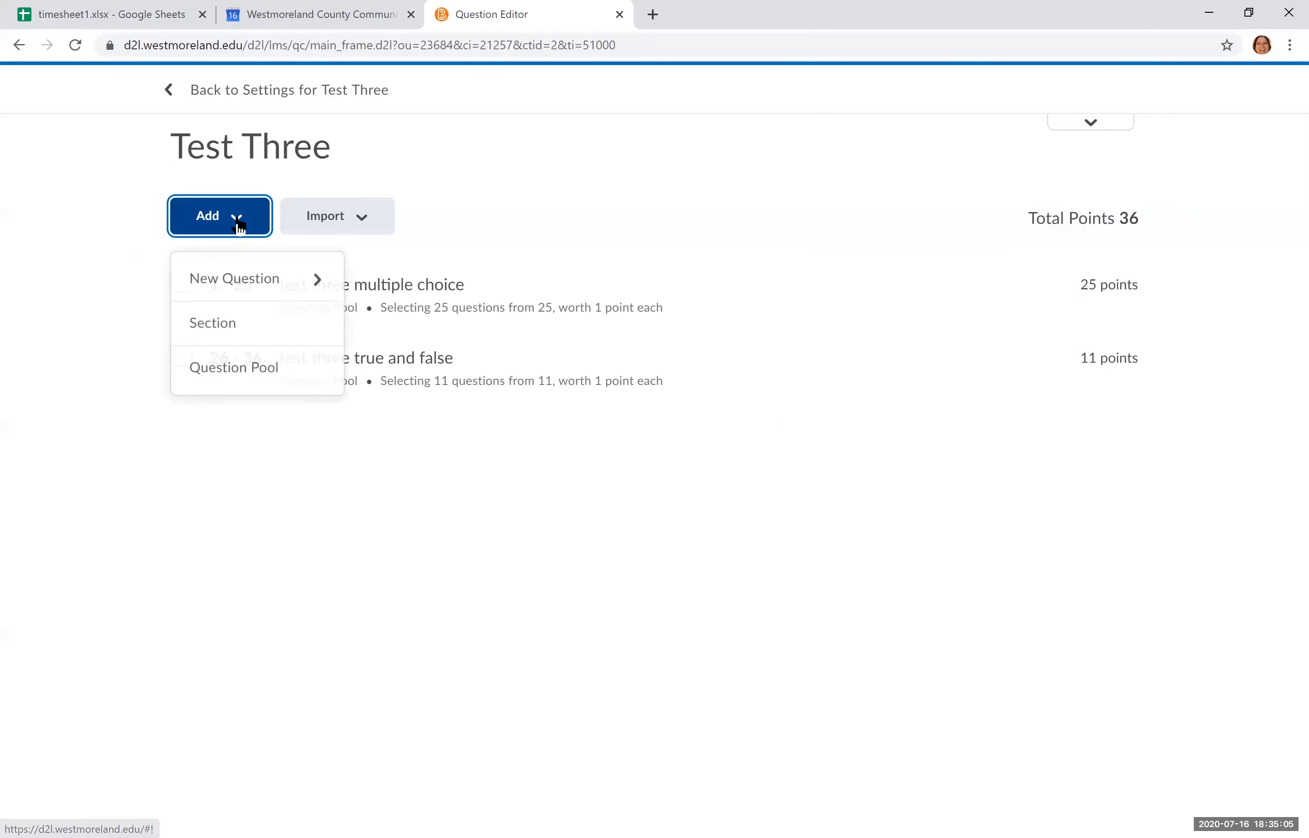
left_click(248, 385)
left_click(252, 186)
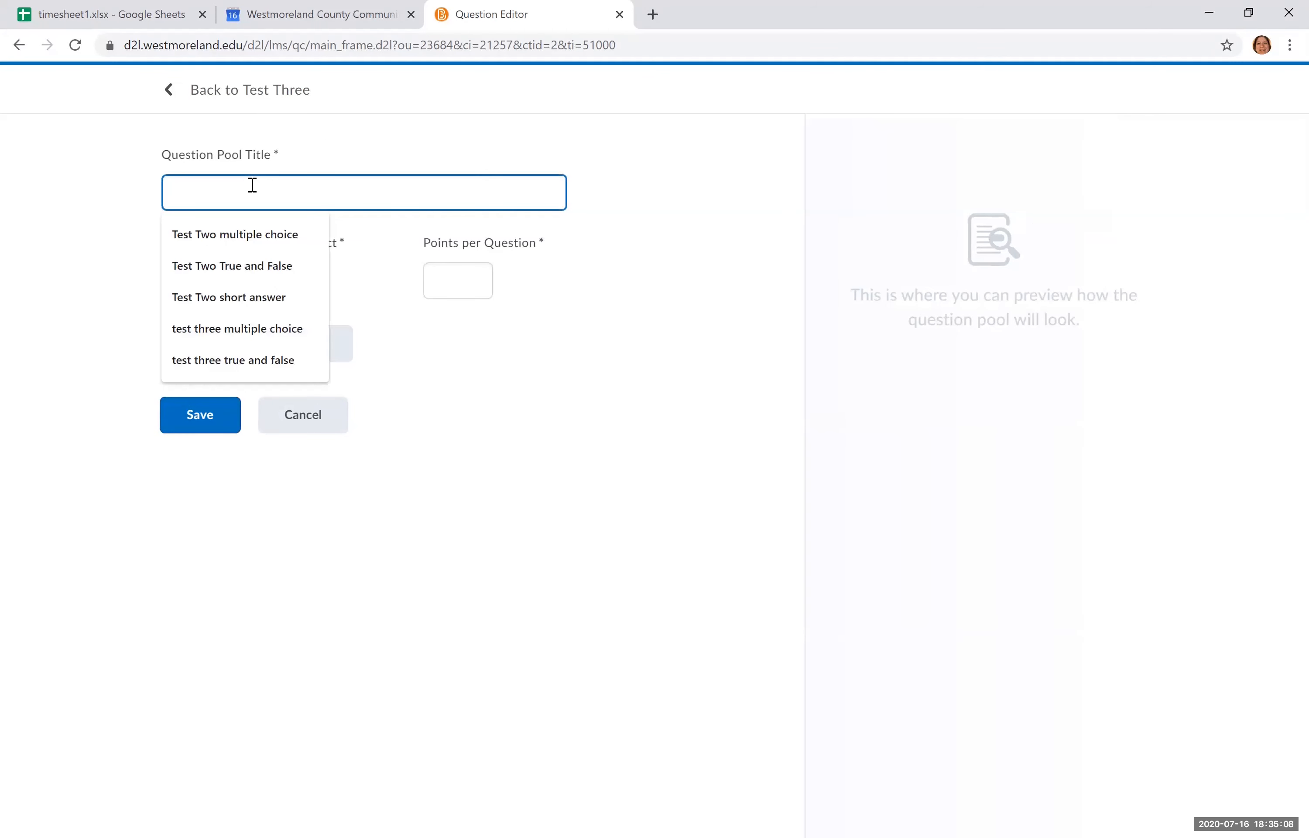
type("te")
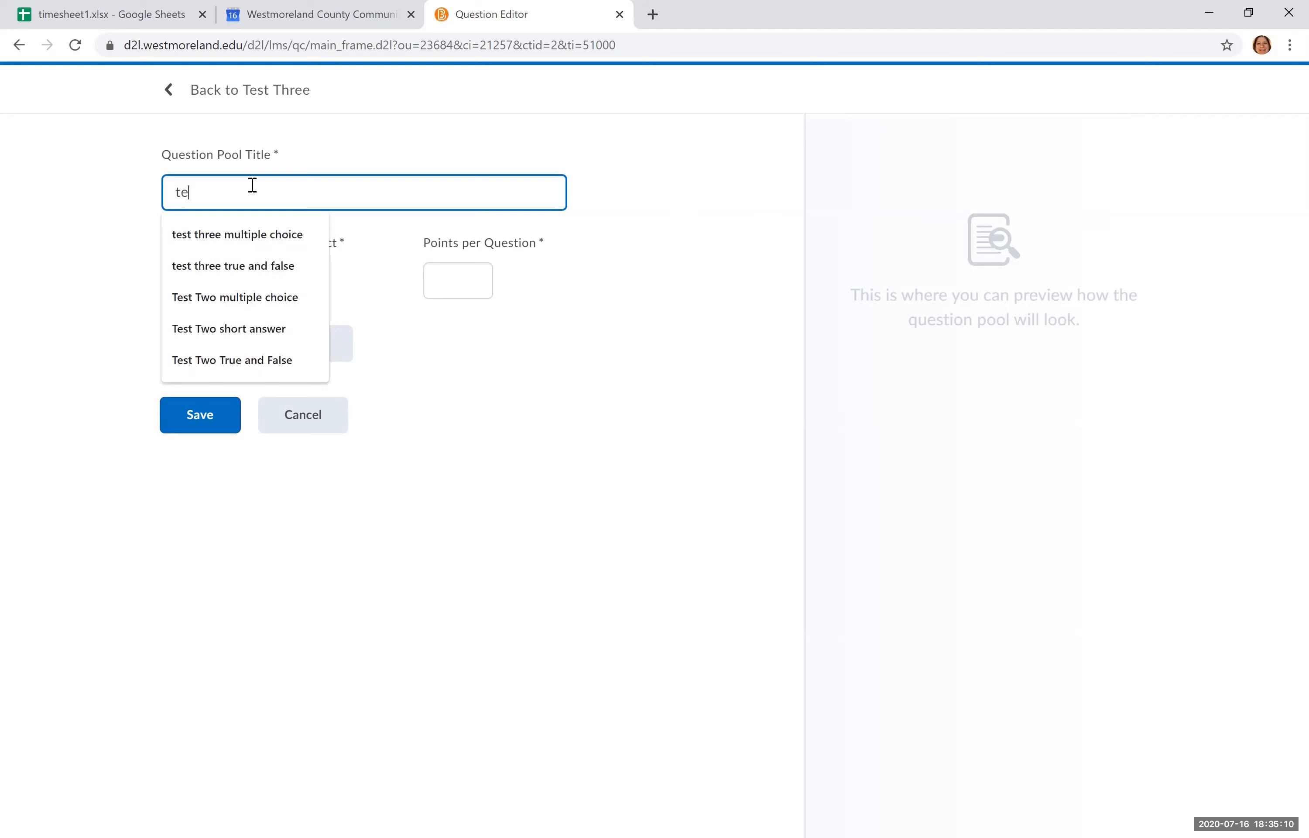
type("st thre")
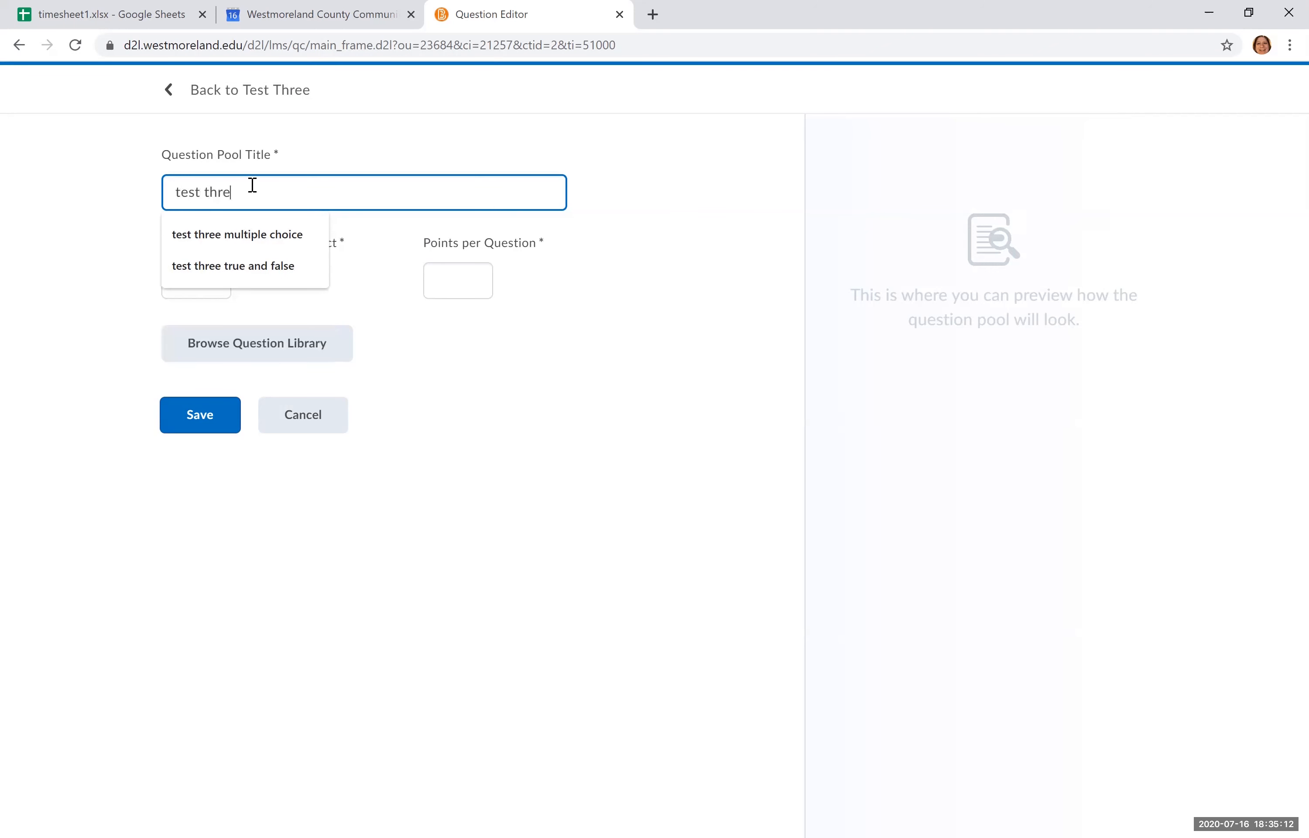
type("e short answer")
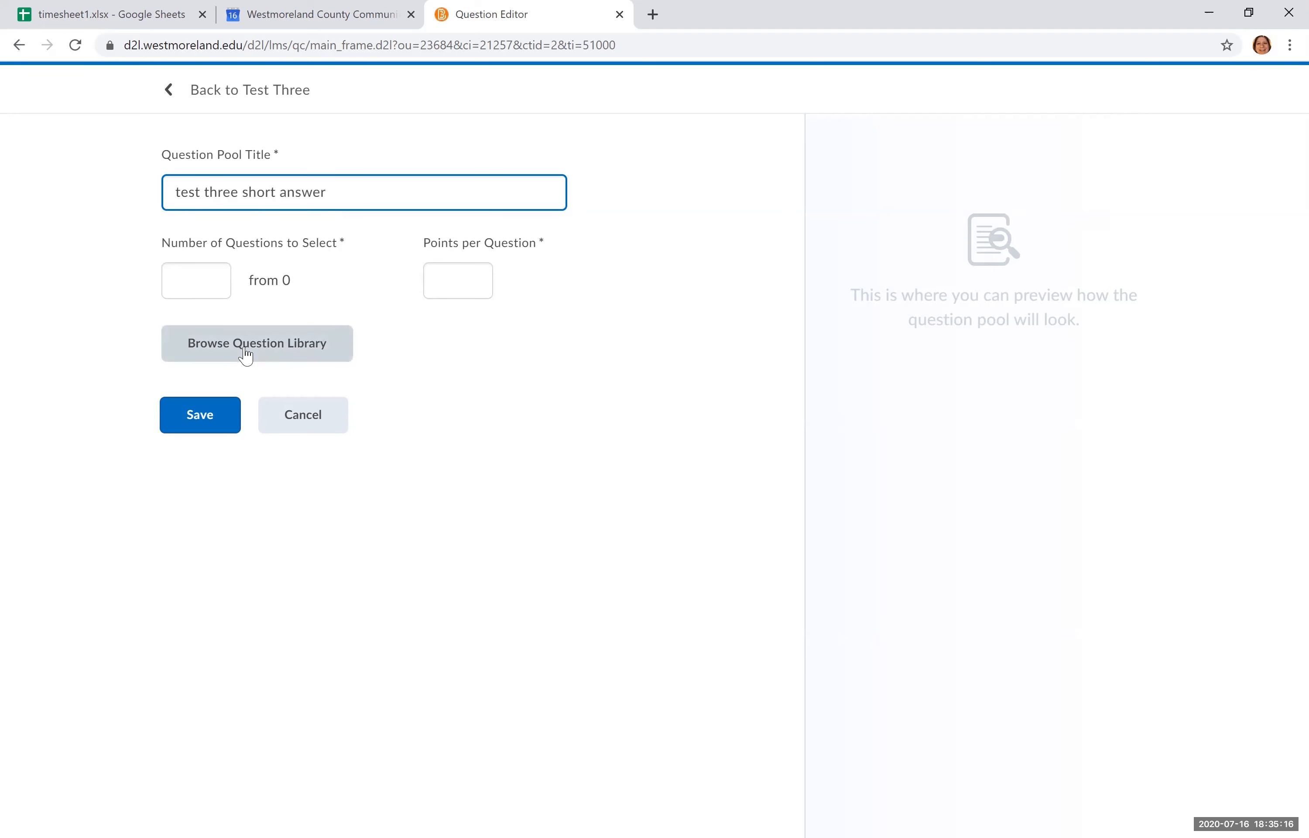
left_click(245, 356)
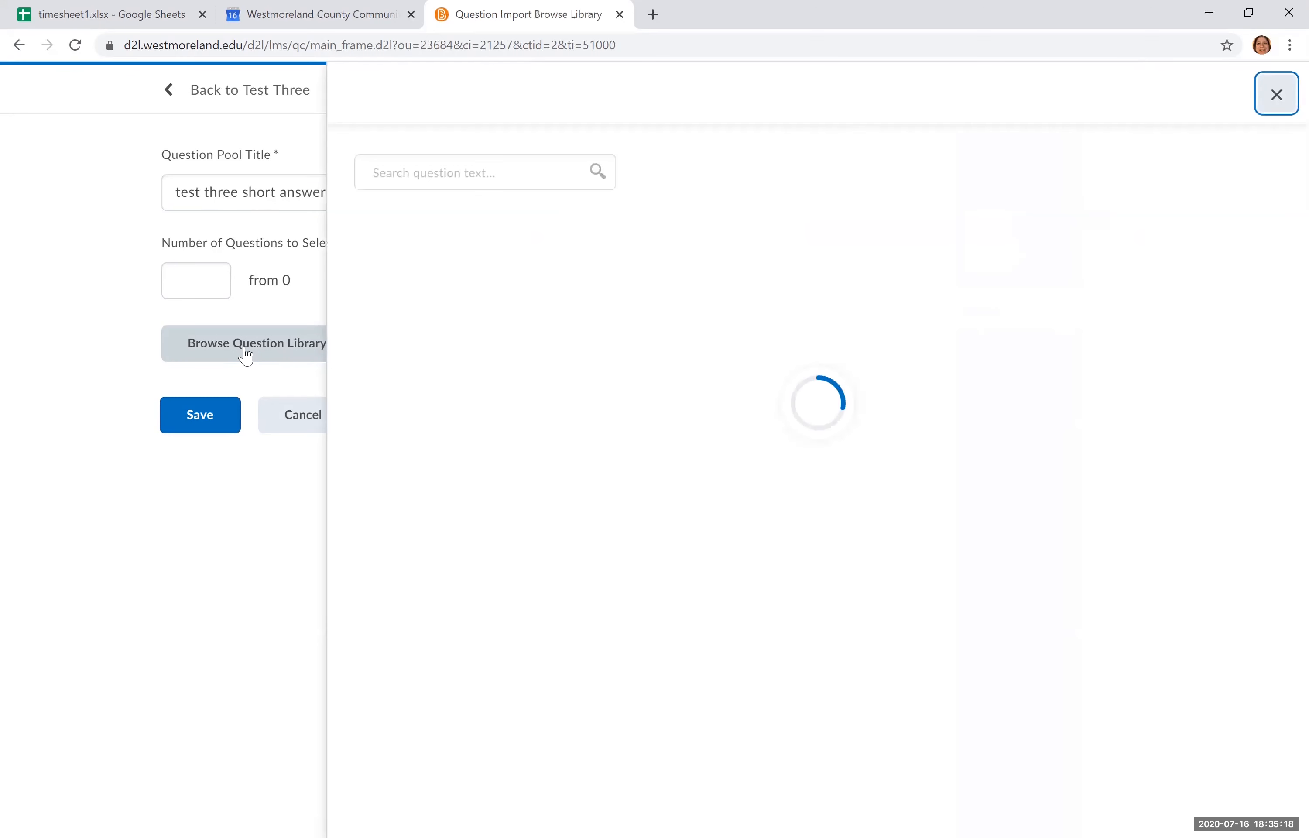
Add the short answer section under Test Three in the question library to the pool
left_click(363, 422)
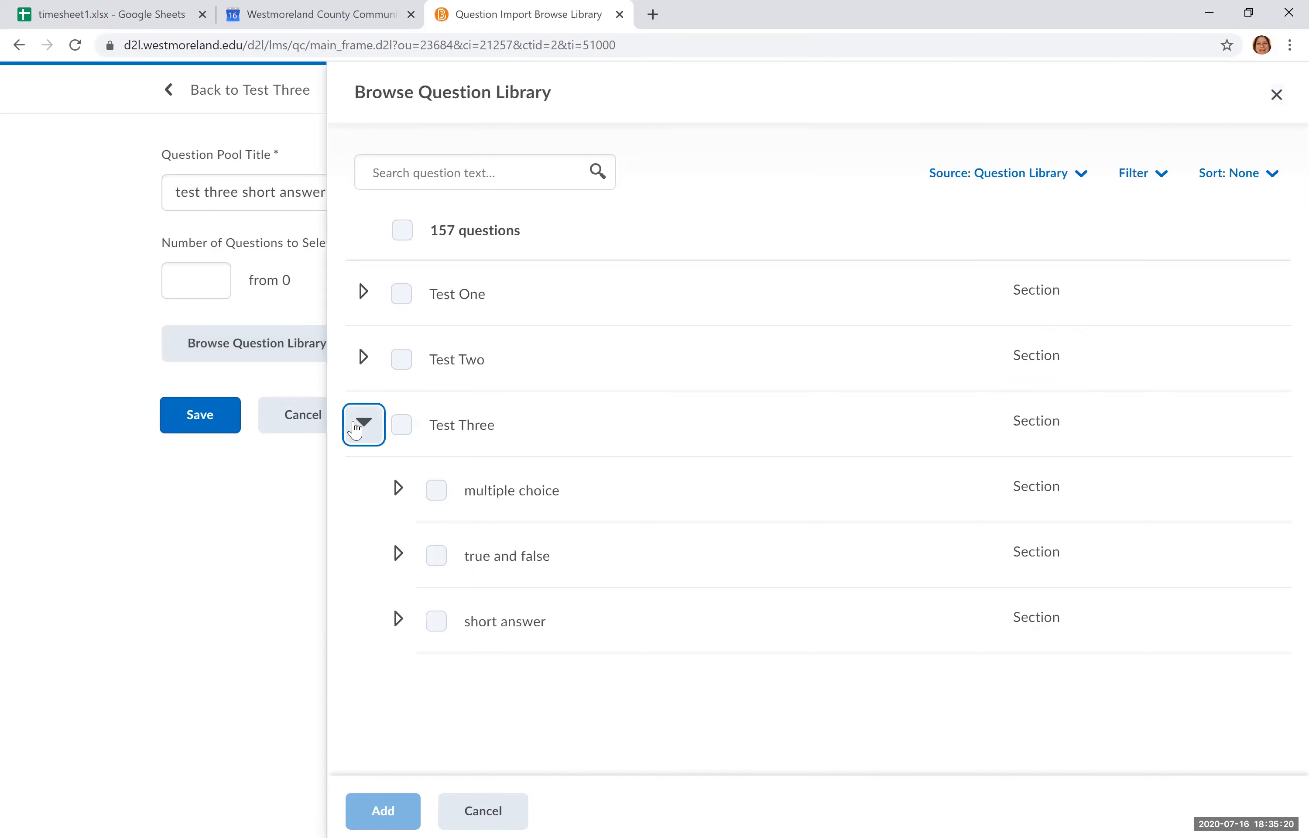
left_click(436, 620)
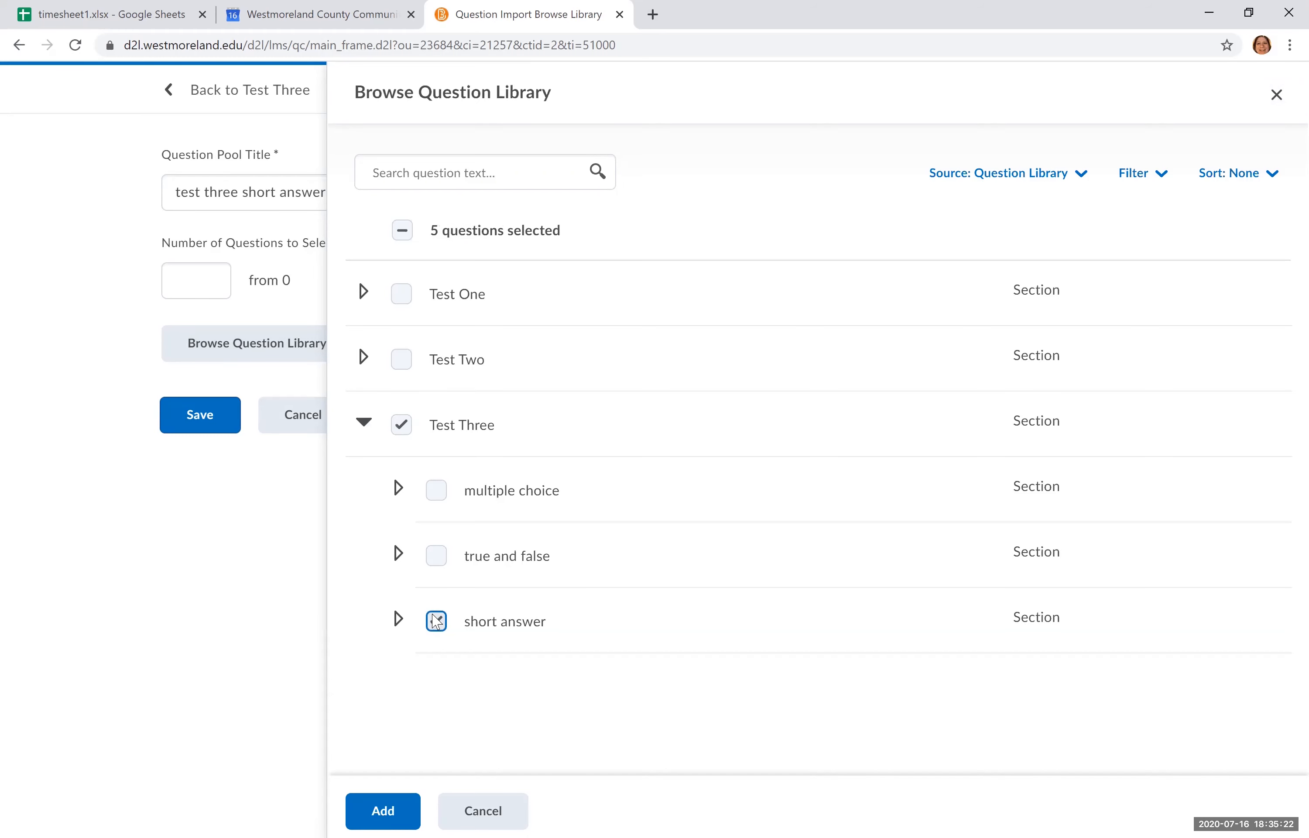
left_click(383, 810)
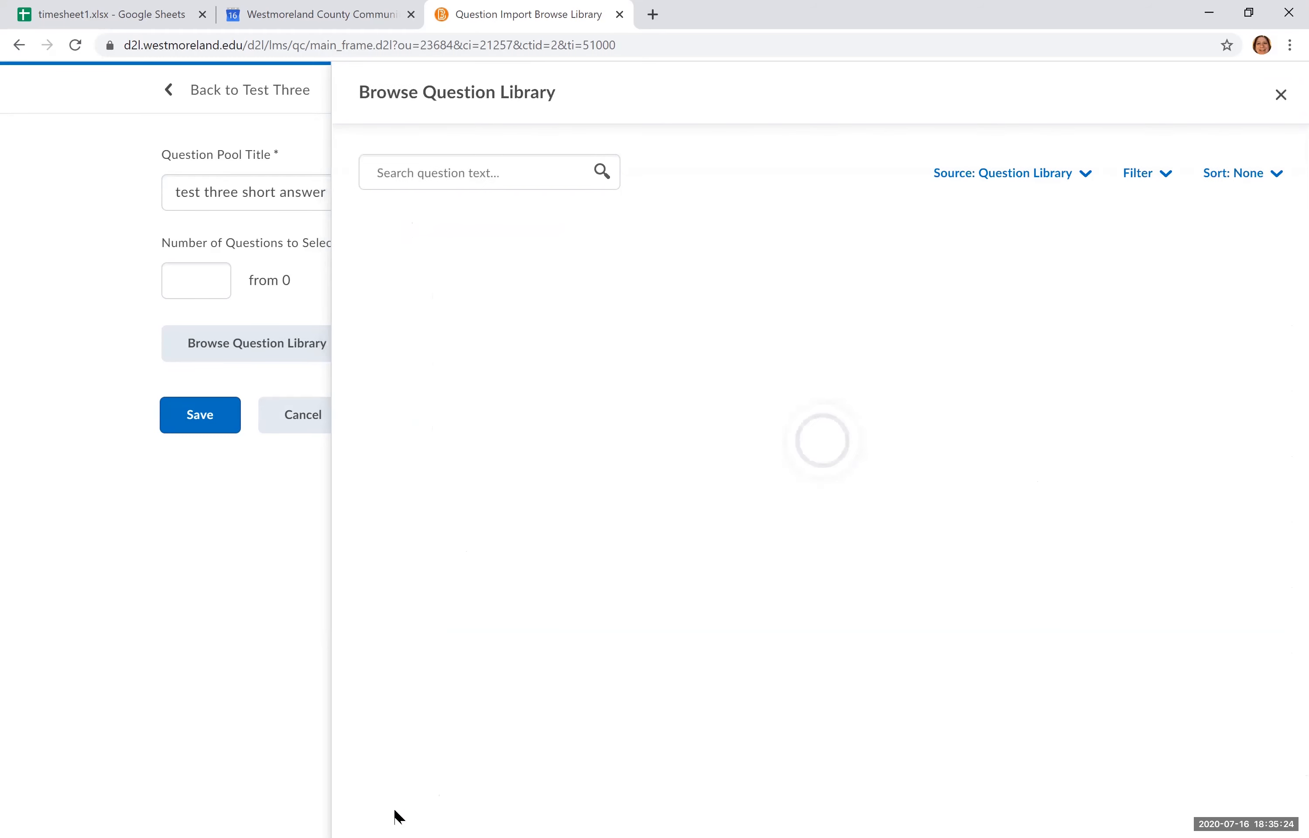
Set the short answer pool to select 5 questions worth 3 points each and save the pool
left_click(210, 275)
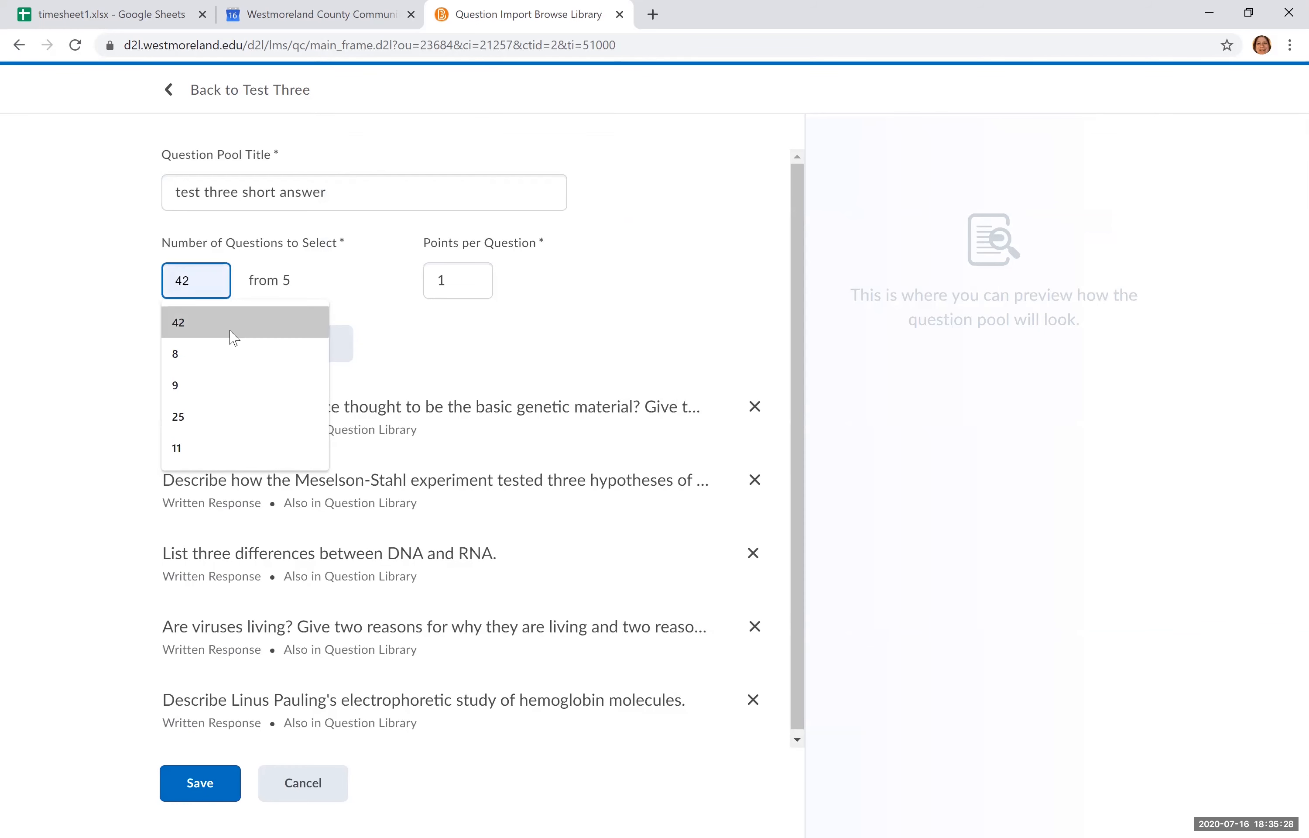
type("5")
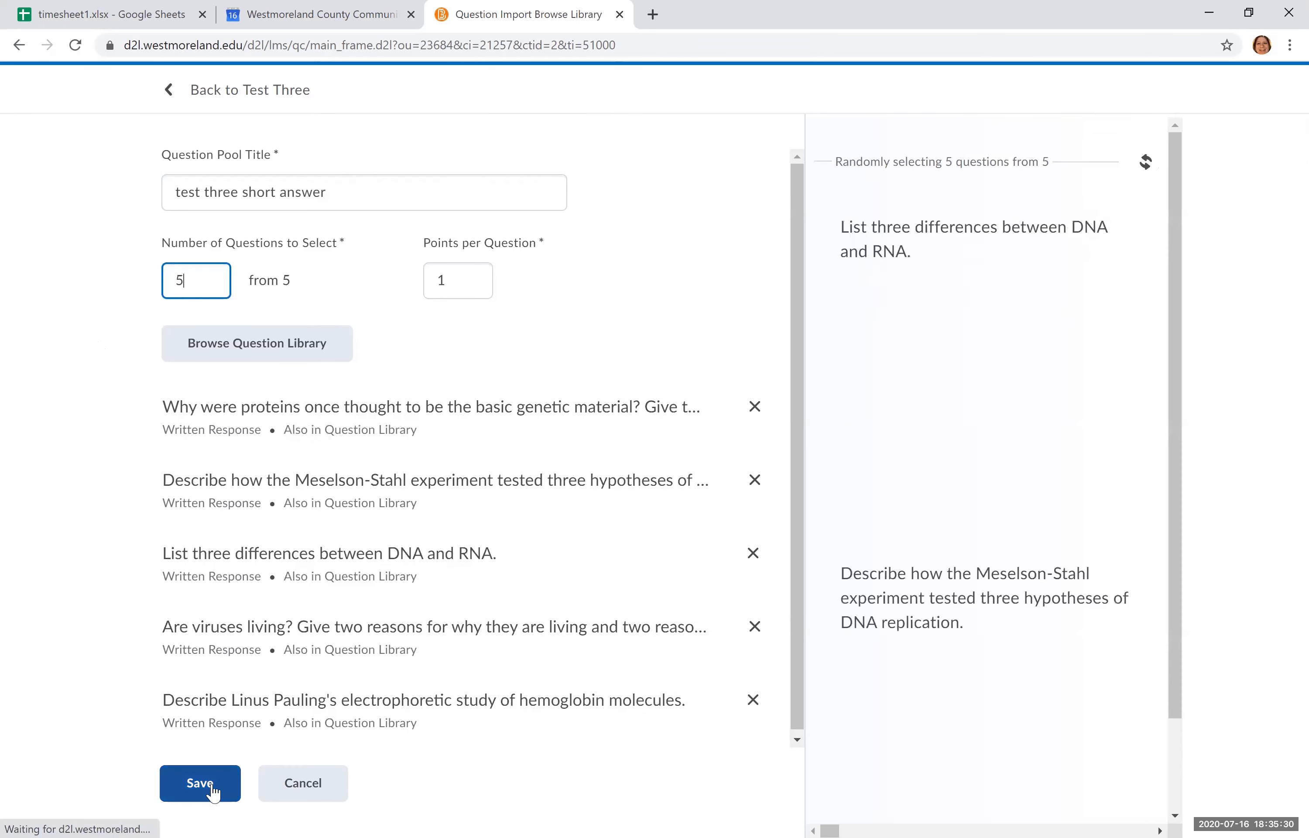
left_click(460, 279)
double_click(460, 279)
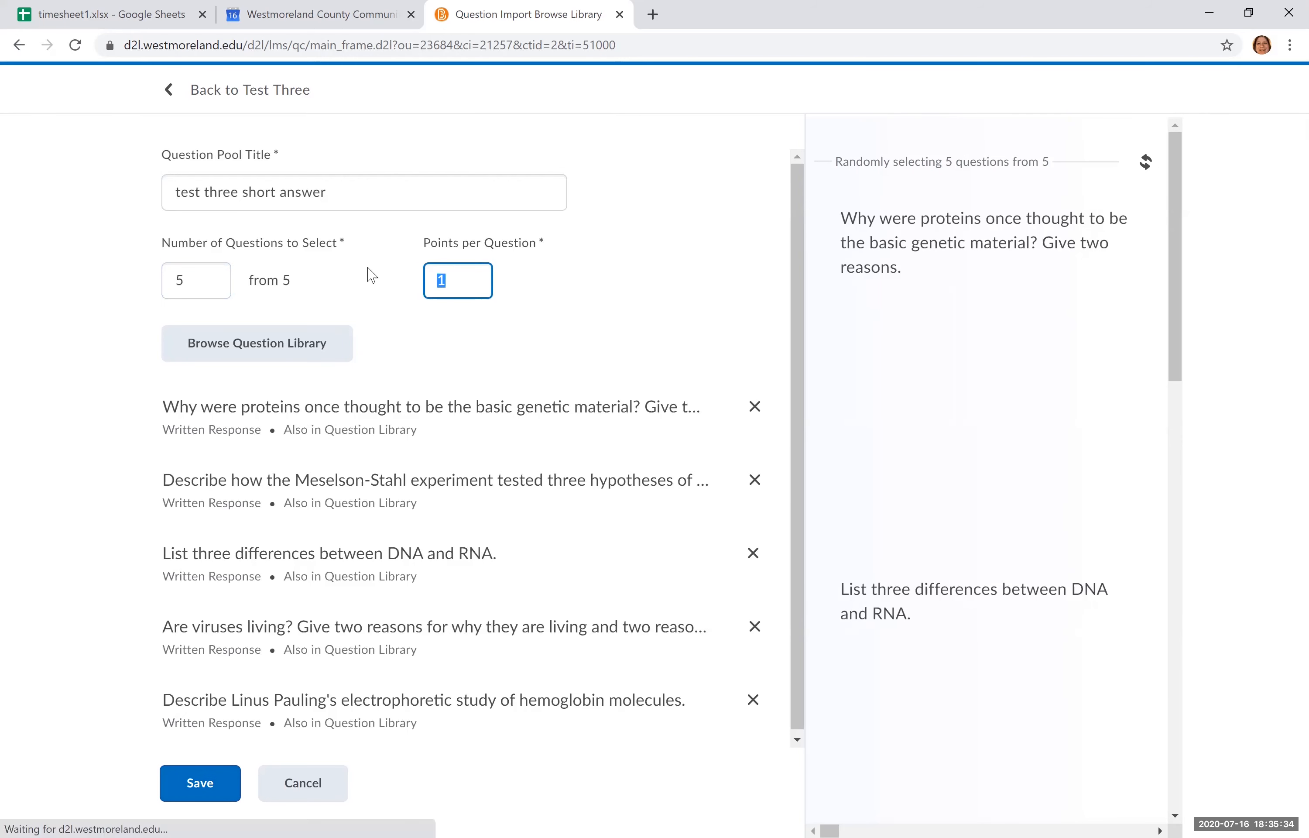
type("3")
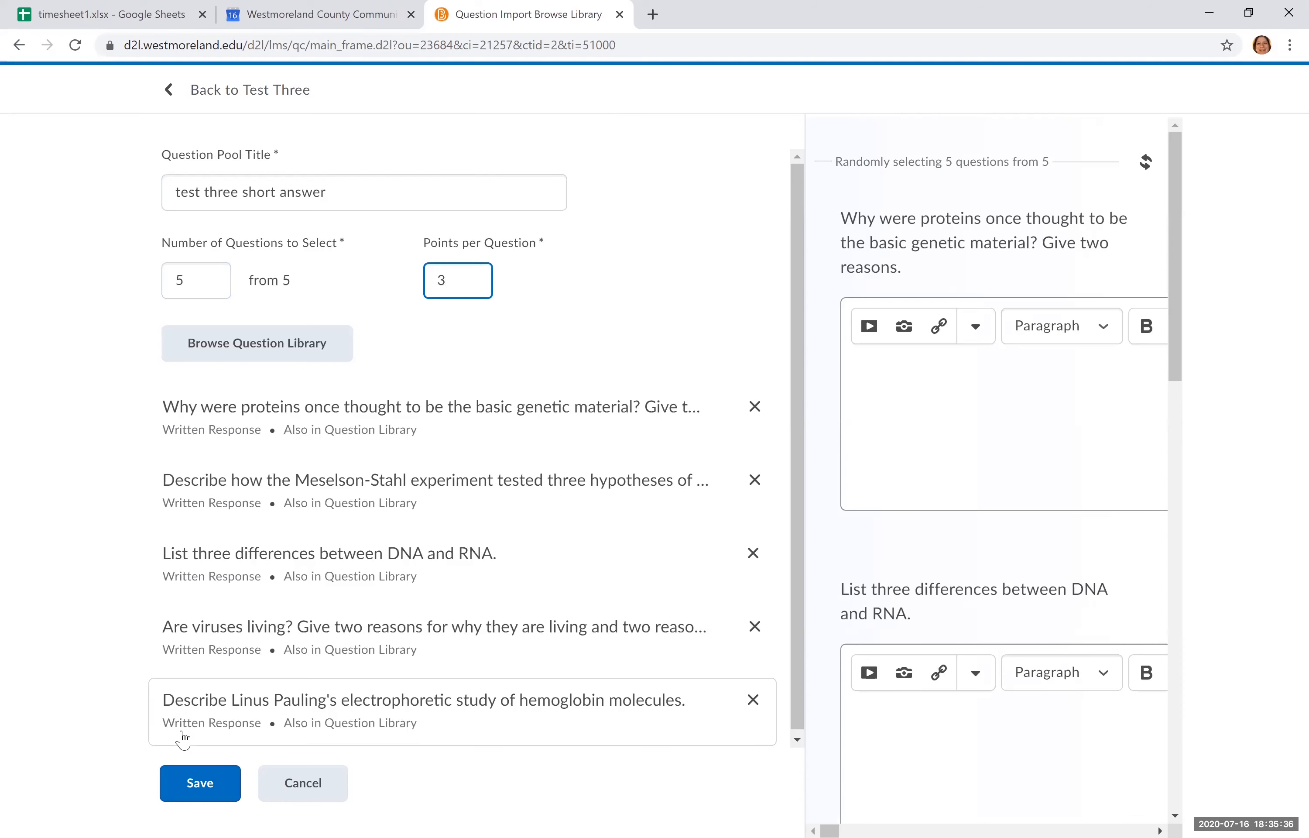
left_click(190, 784)
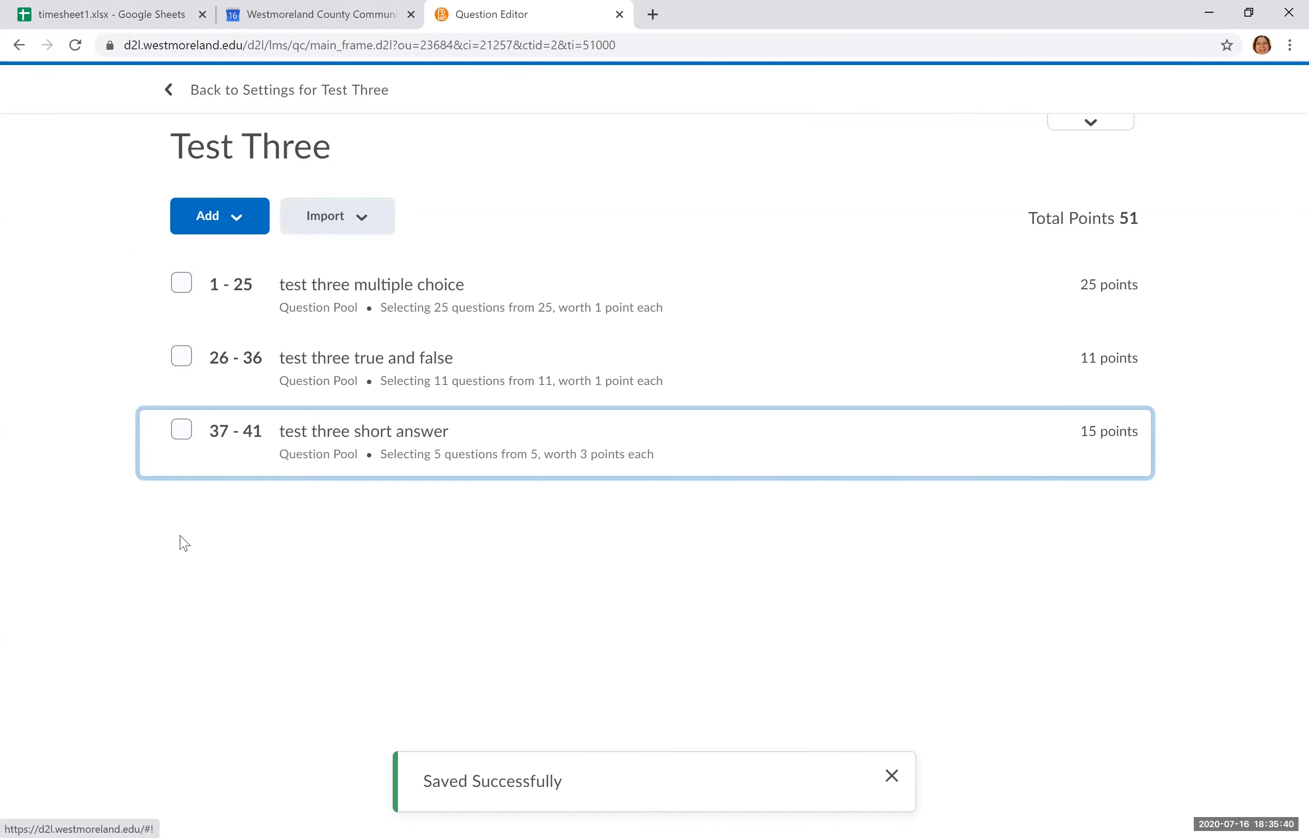
Return to the Test Three quiz settings and enable shuffling of questions at the quiz level
left_click(220, 102)
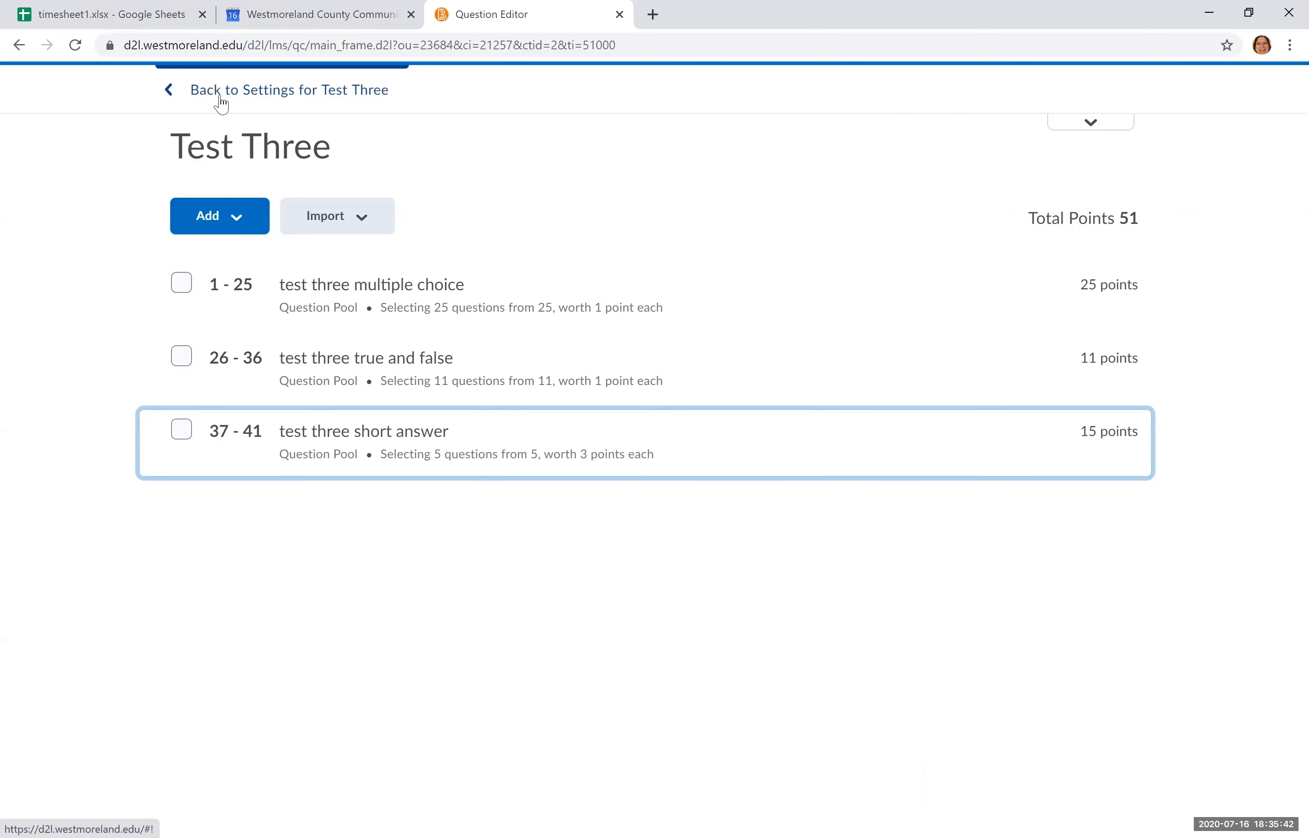
left_click(220, 90)
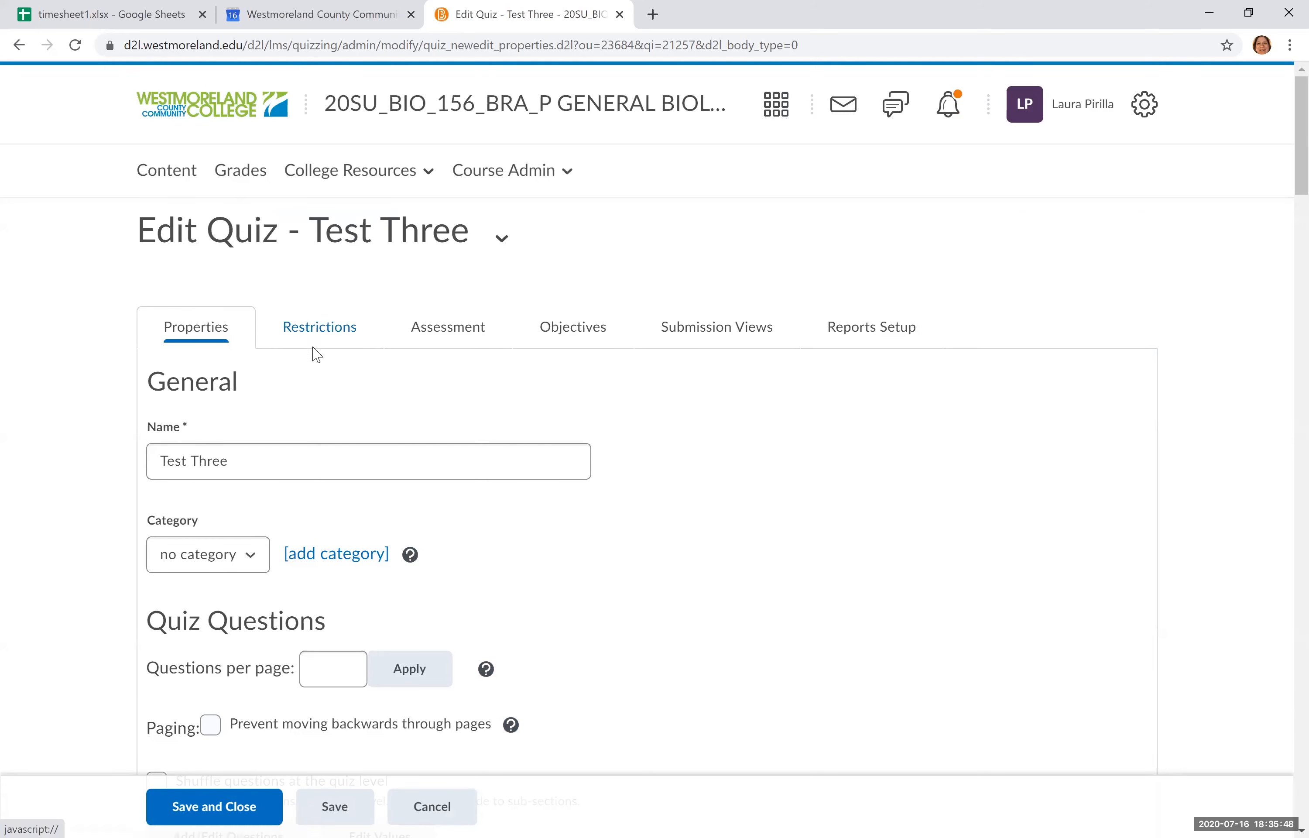
scroll(324, 385, "down", 2)
scroll(340, 459, "down", 3)
left_click(342, 406)
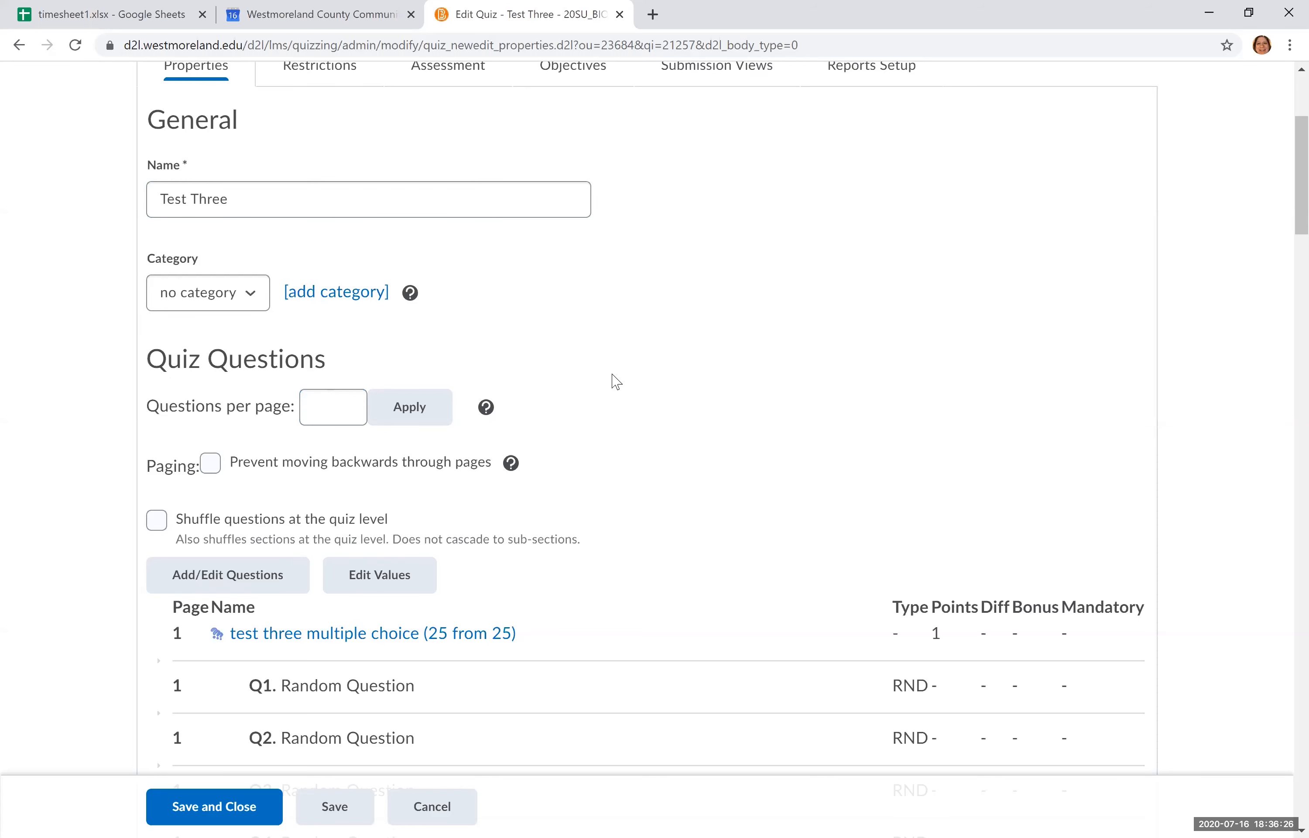
left_click(158, 521)
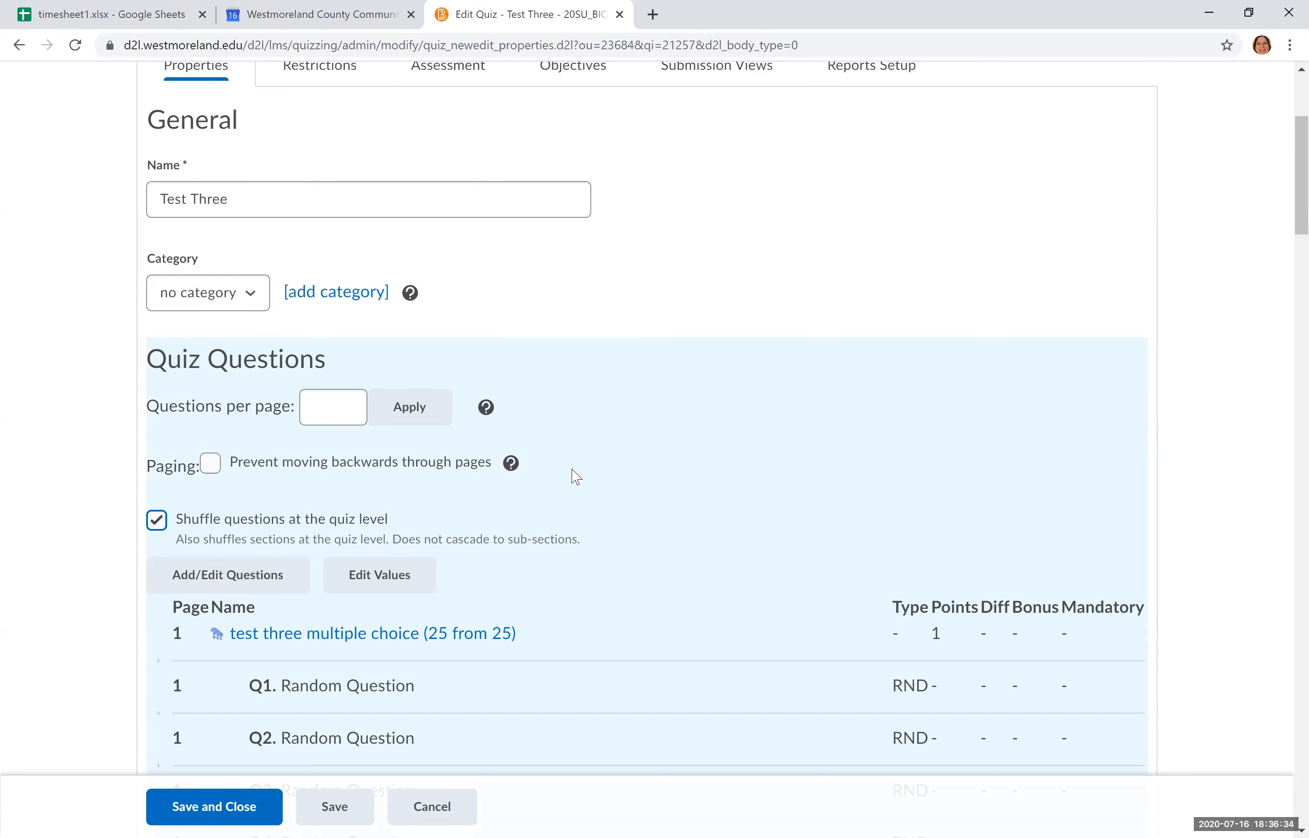
Review the quiz's question list, checking the multiple choice, true and false, and short answer pools and their points
scroll(575, 476, "down", 1)
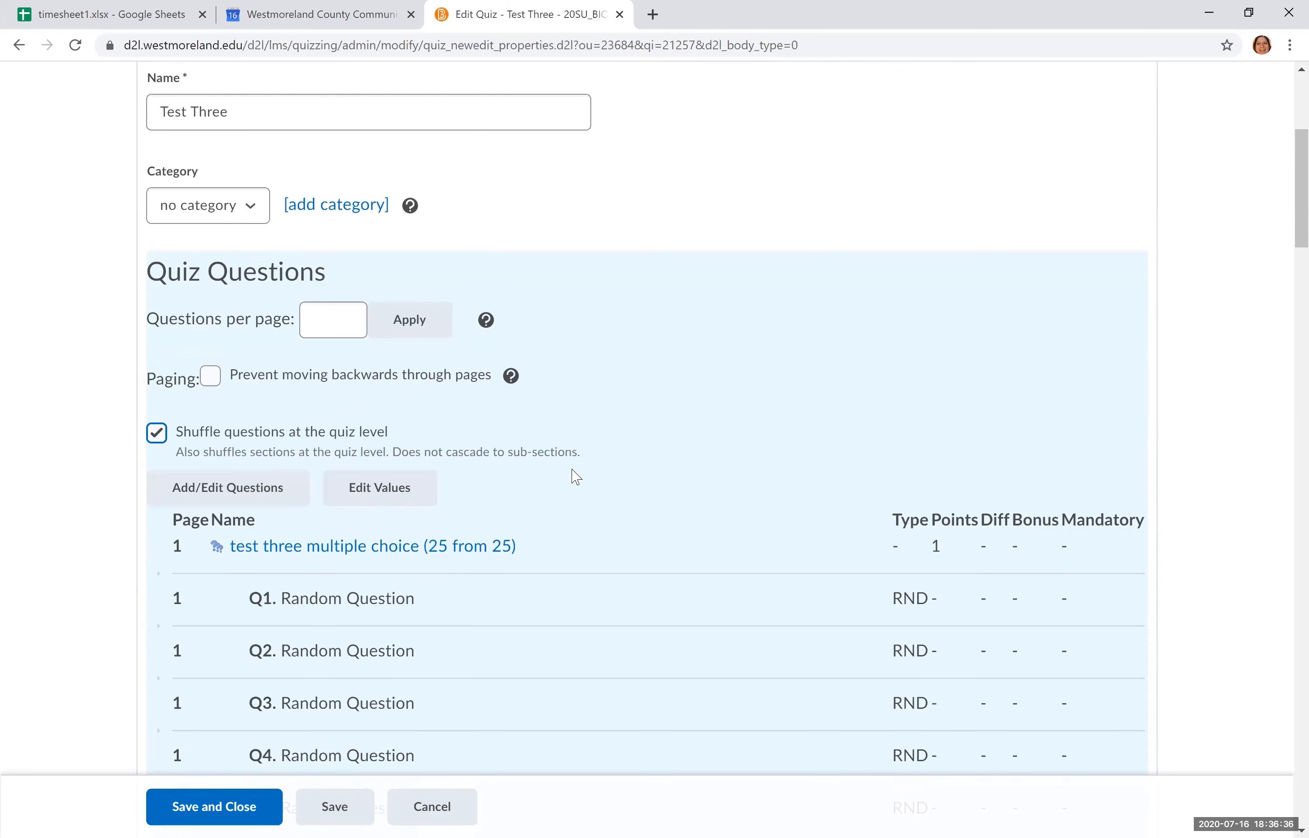
scroll(575, 476, "down", 20)
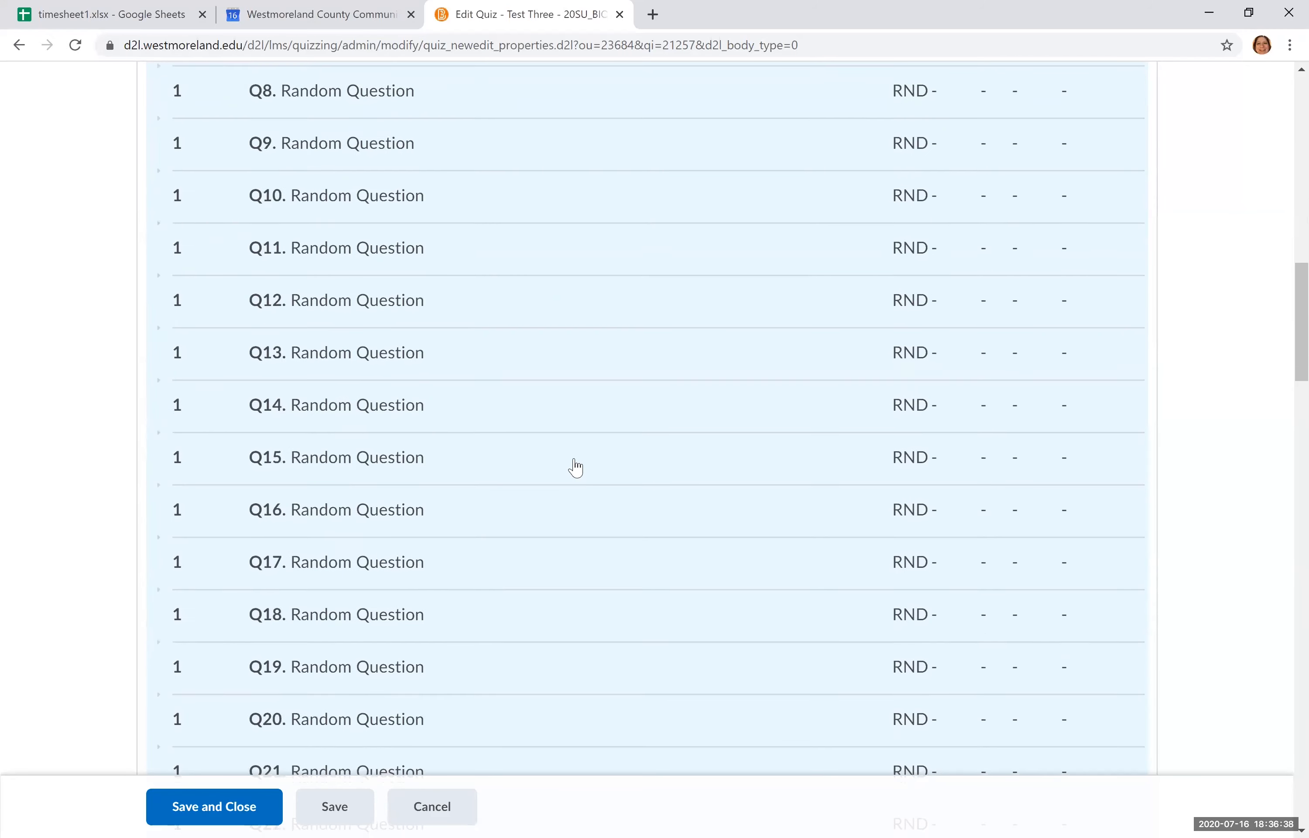
scroll(575, 468, "down", 8)
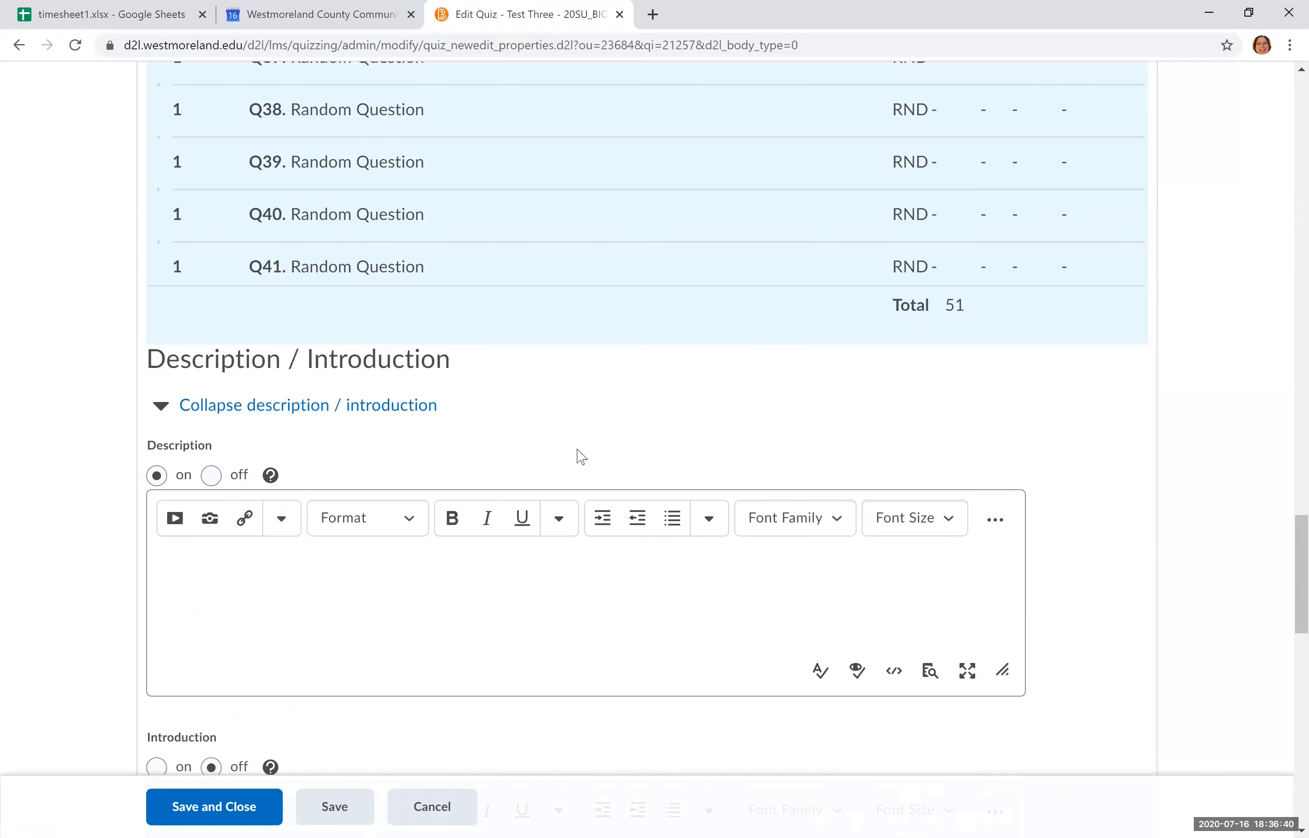
scroll(582, 455, "up", 5)
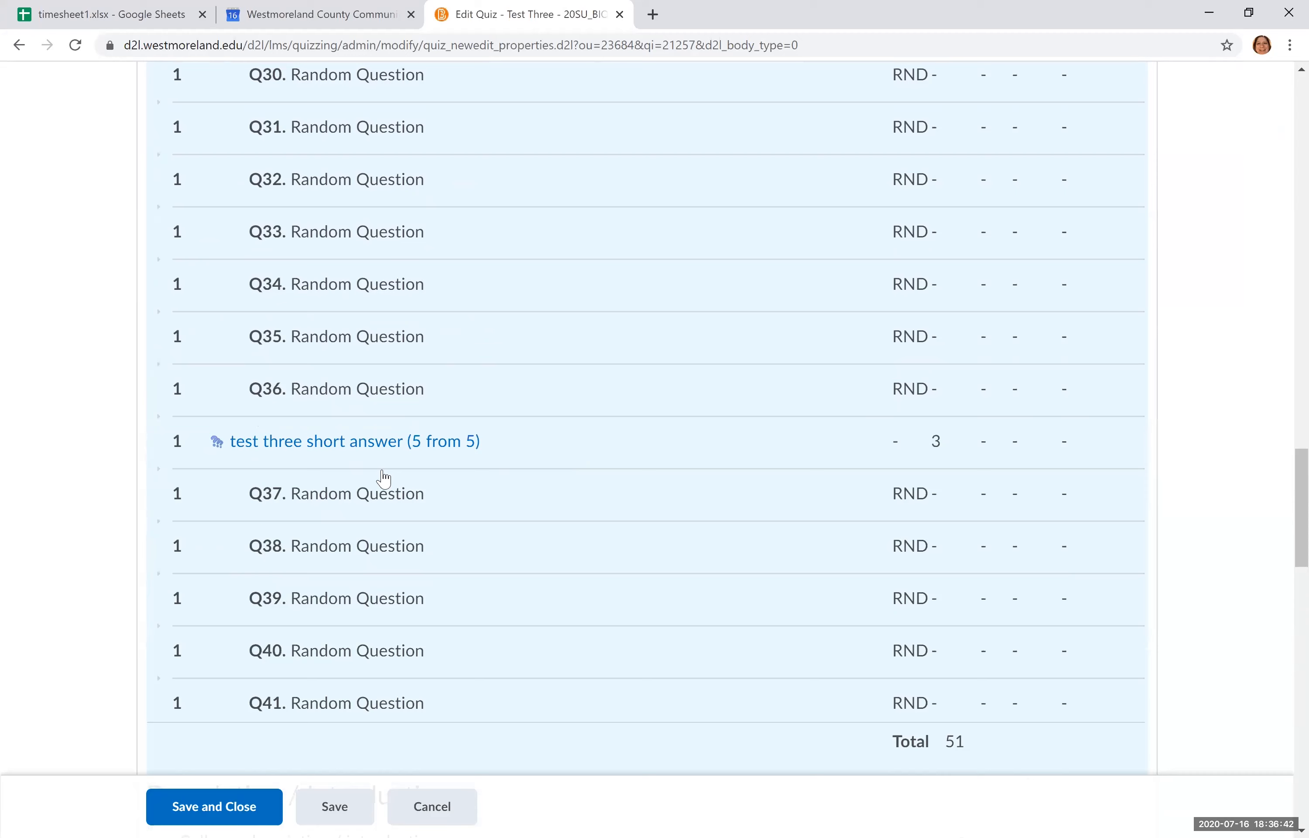
scroll(324, 508, "down", 1)
scroll(336, 497, "up", 6)
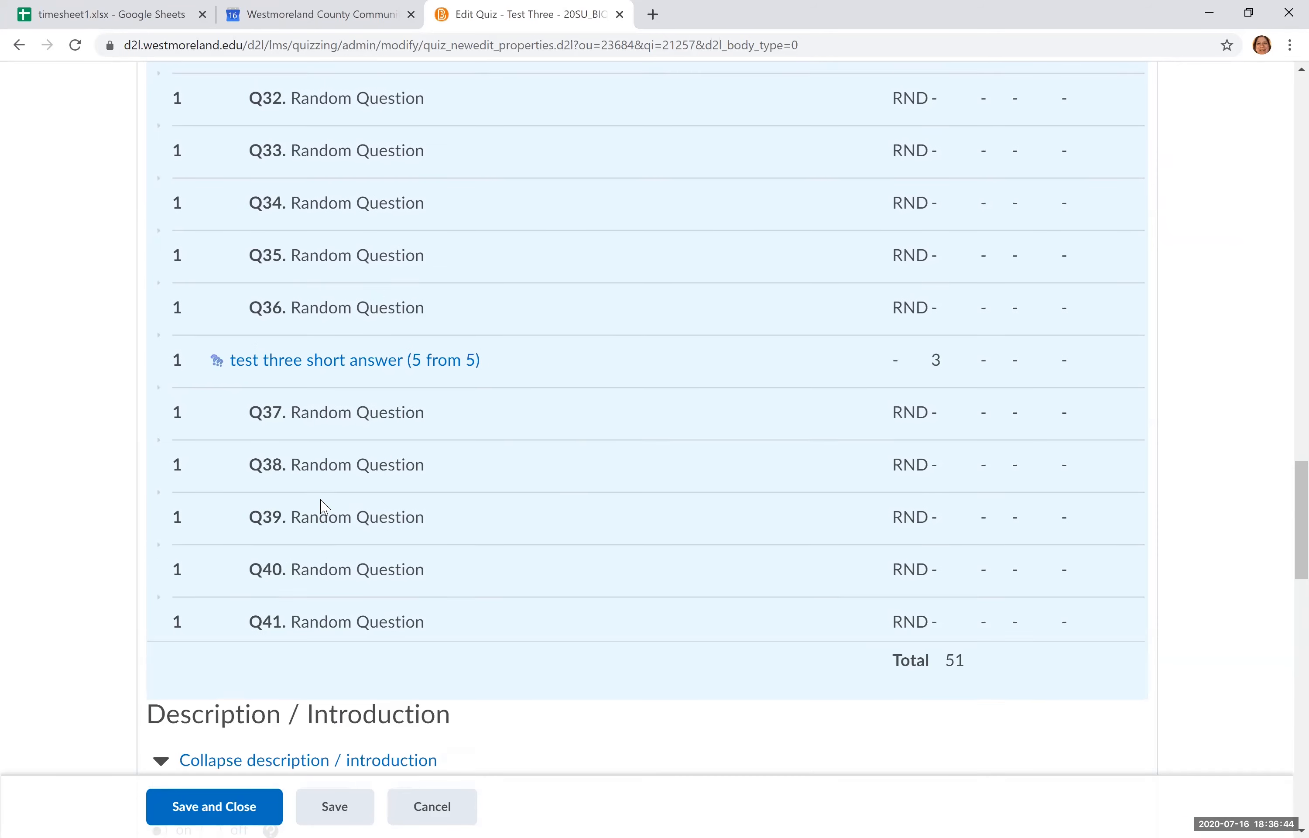
scroll(342, 489, "up", 10)
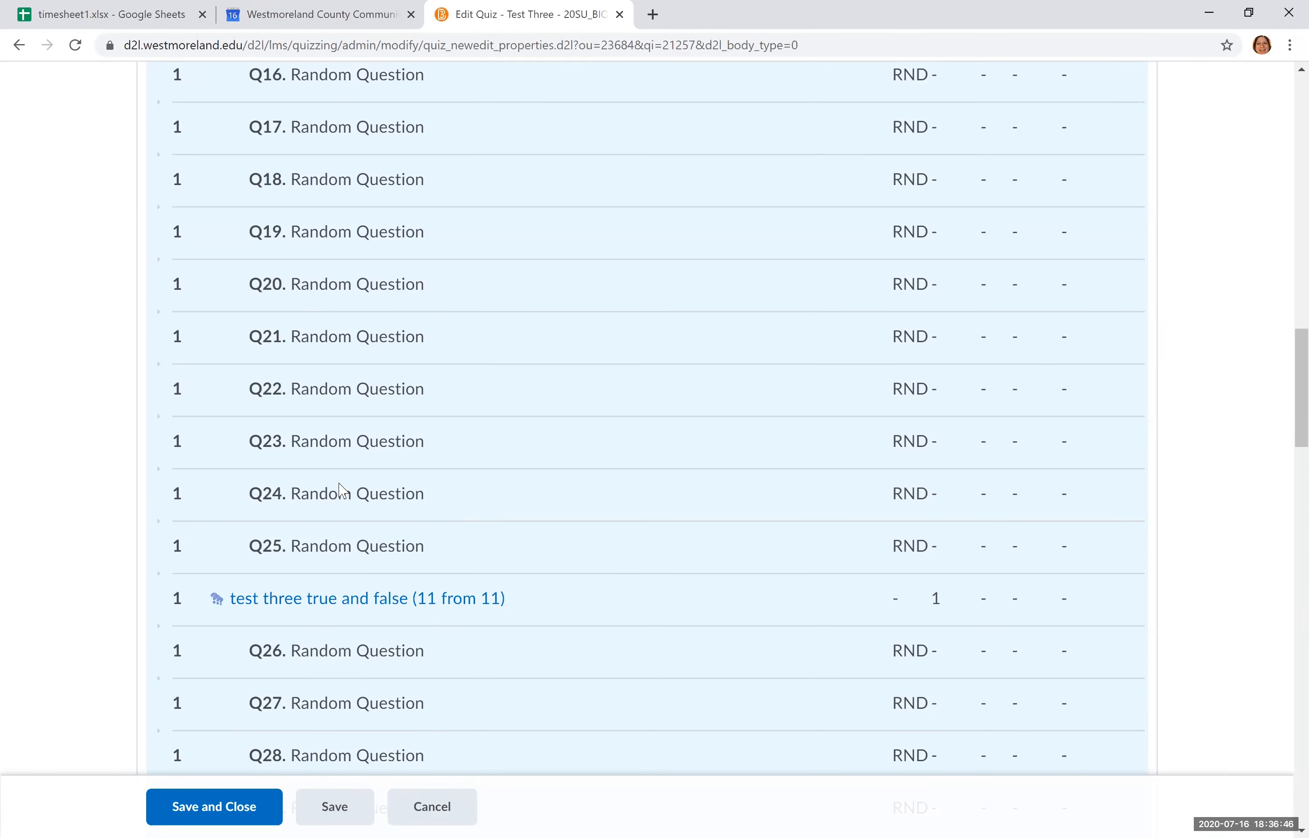
scroll(342, 490, "up", 7)
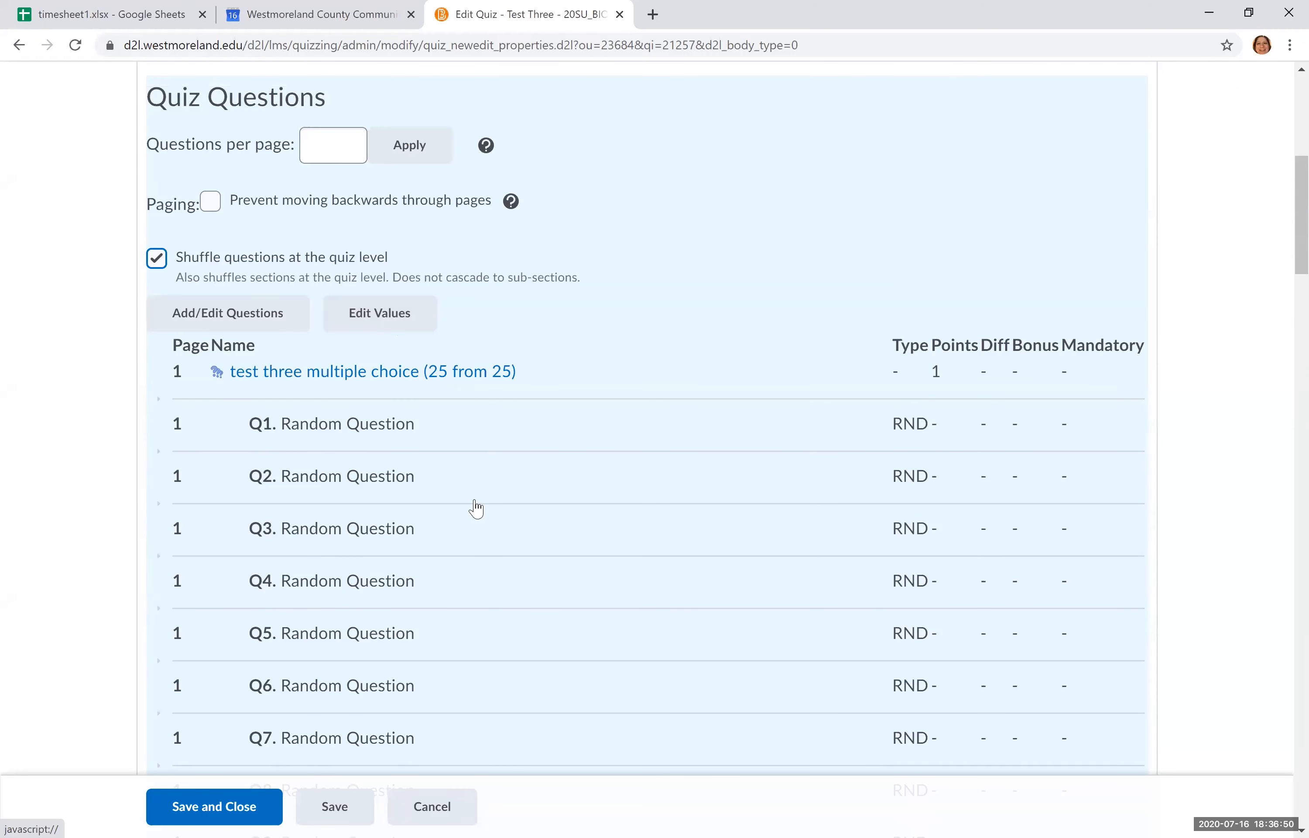
scroll(477, 509, "down", 8)
scroll(477, 509, "down", 20)
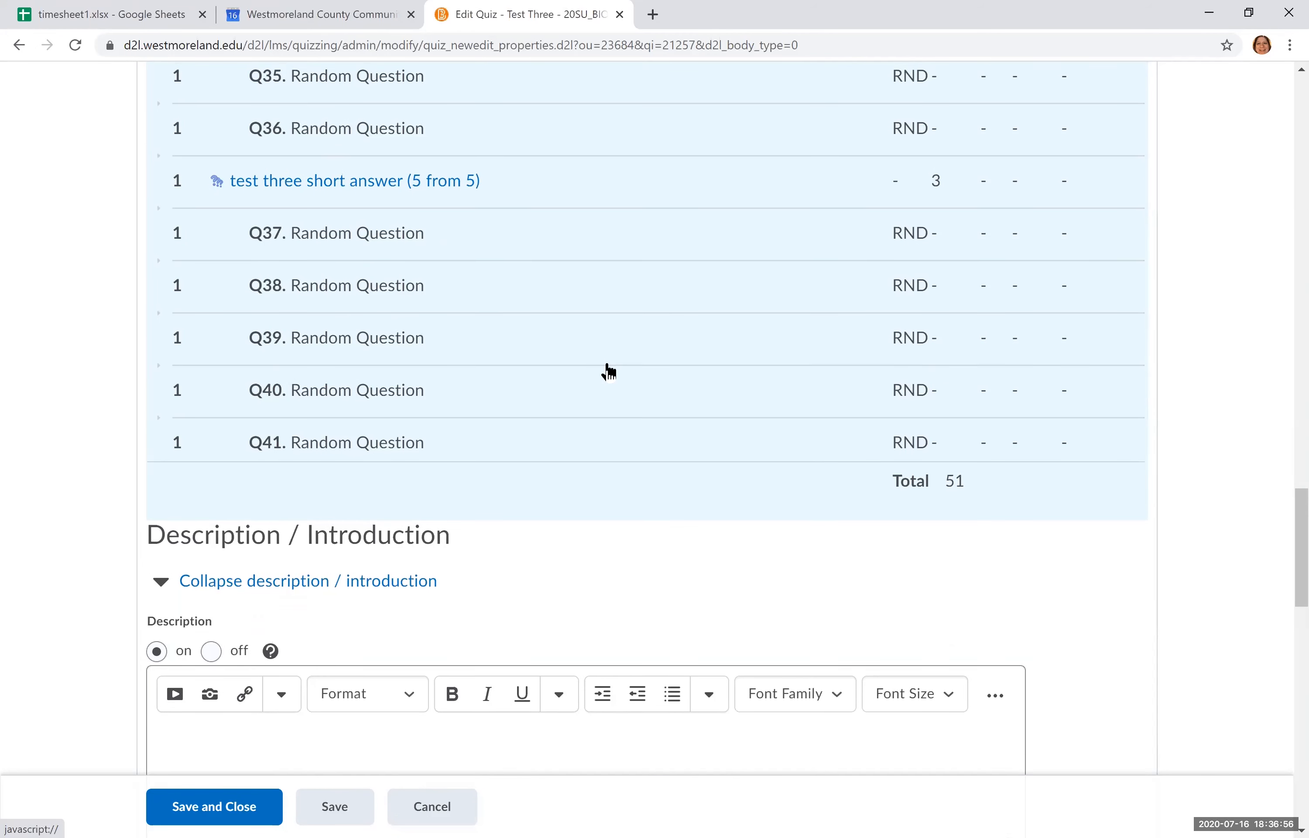
scroll(608, 368, "up", 6)
scroll(608, 362, "up", 20)
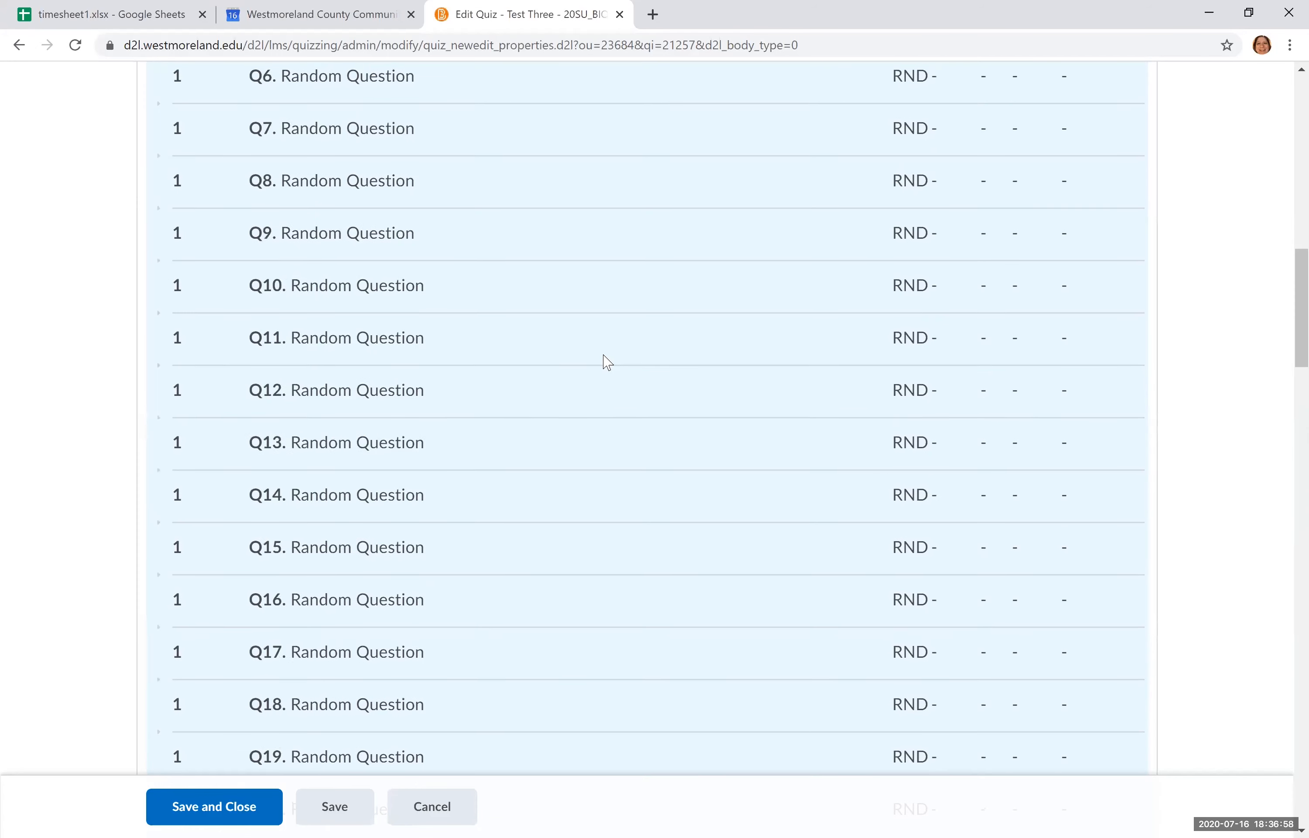
scroll(608, 363, "up", 5)
scroll(608, 363, "down", 4)
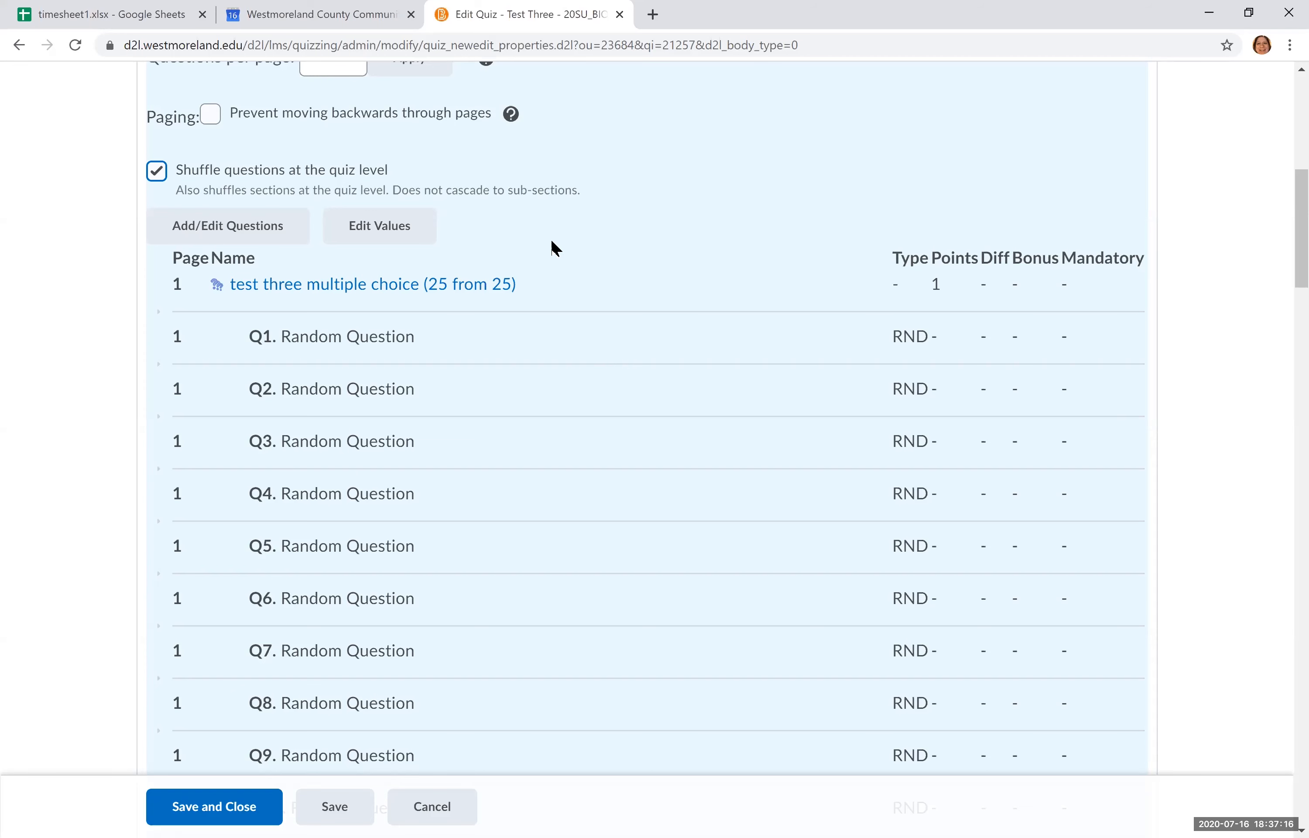
scroll(565, 261, "down", 5)
Open the quiz's restrictions and collapse the optional advanced restrictions section
scroll(564, 260, "up", 13)
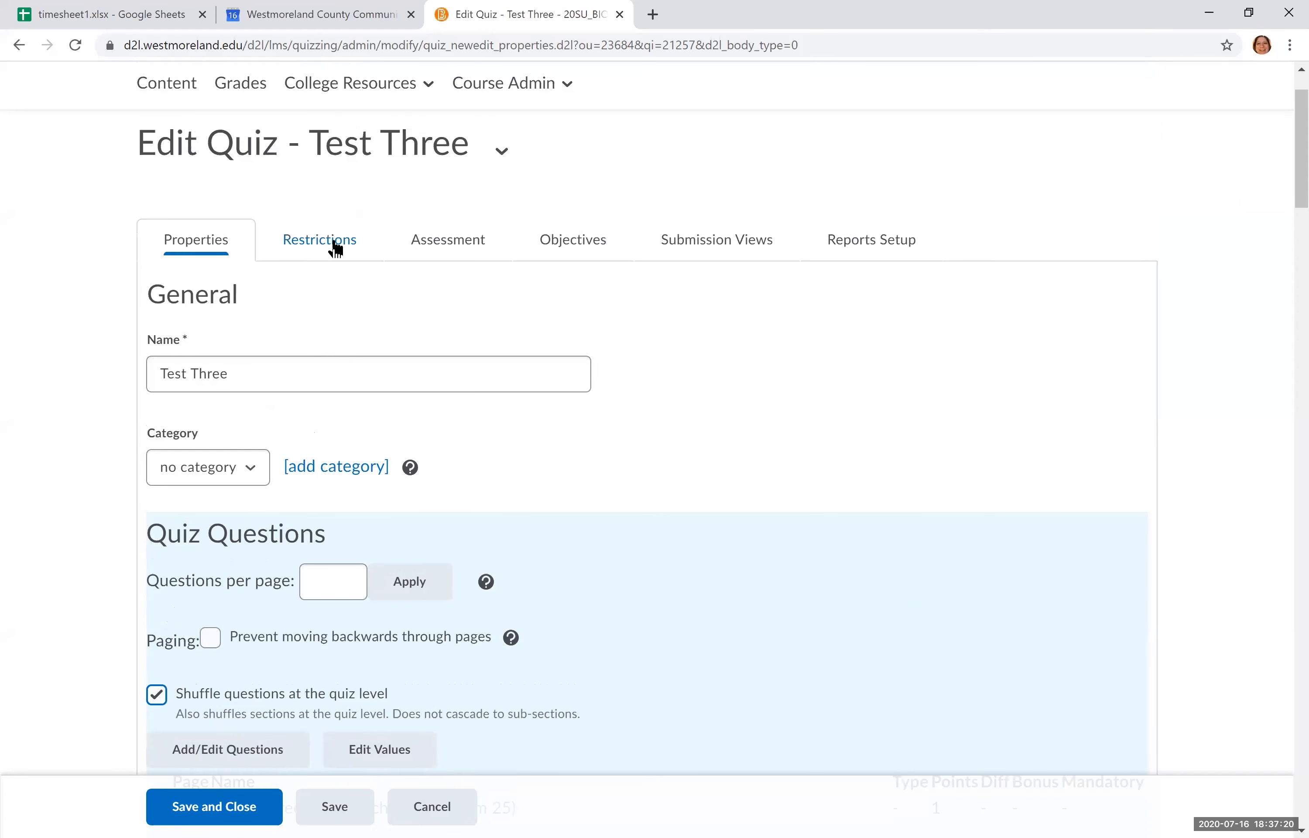
left_click(335, 246)
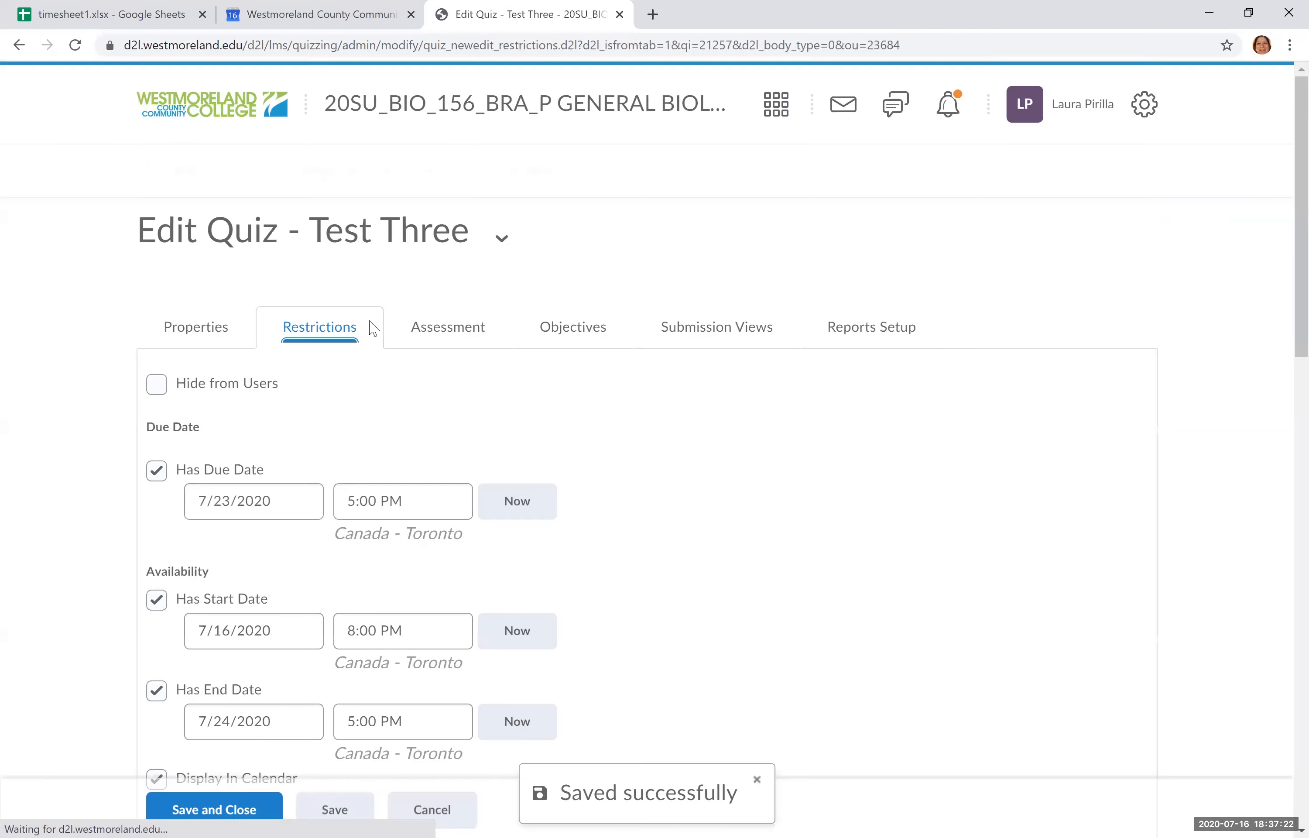
scroll(431, 432, "down", 1)
scroll(429, 426, "down", 5)
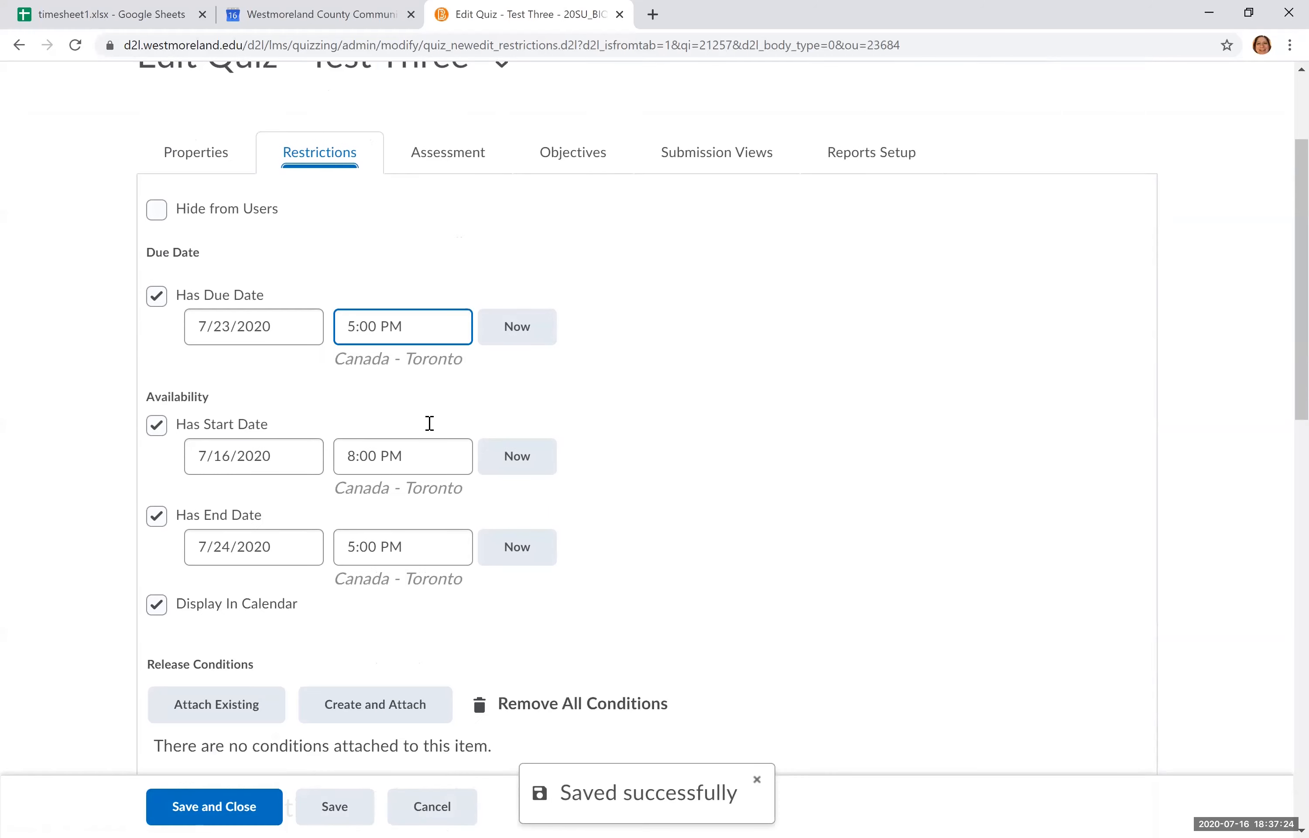
scroll(432, 431, "down", 6)
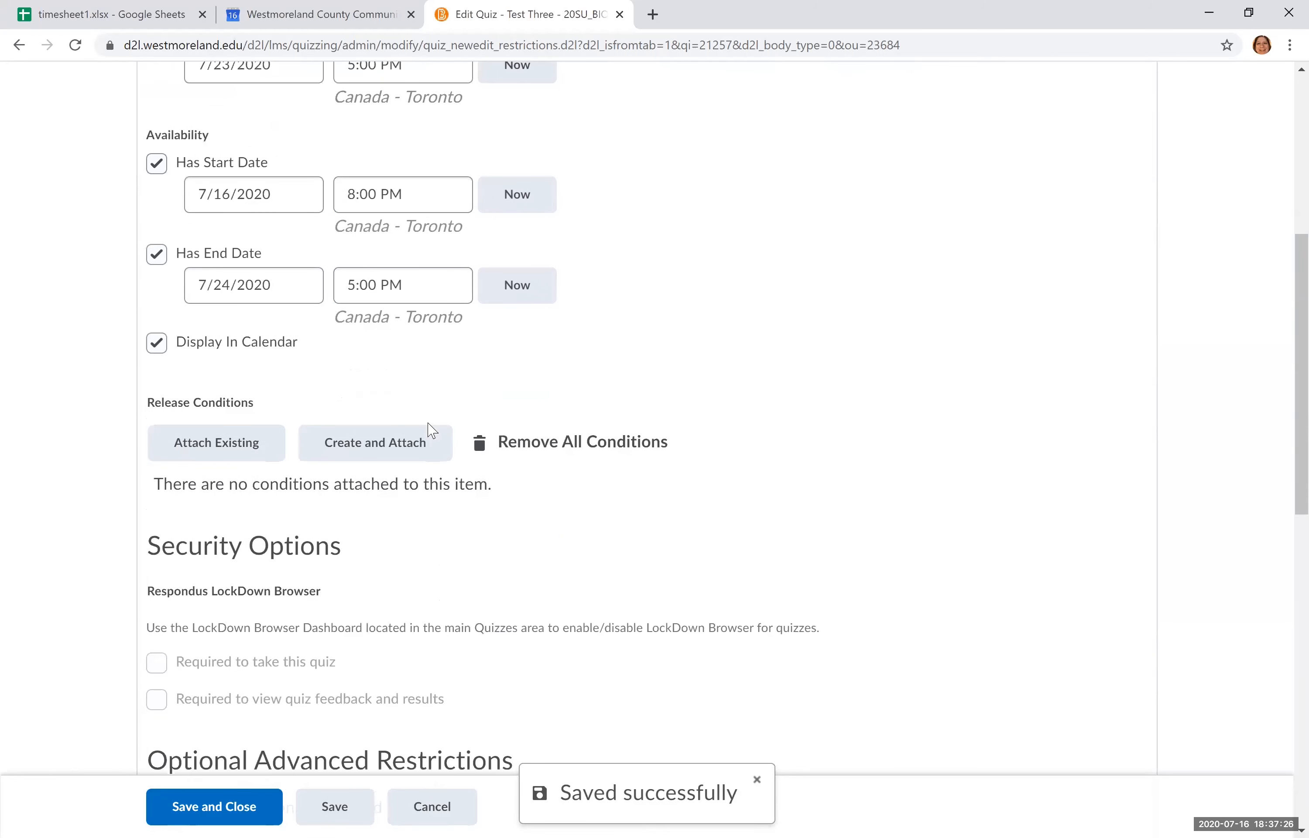
scroll(431, 432, "down", 2)
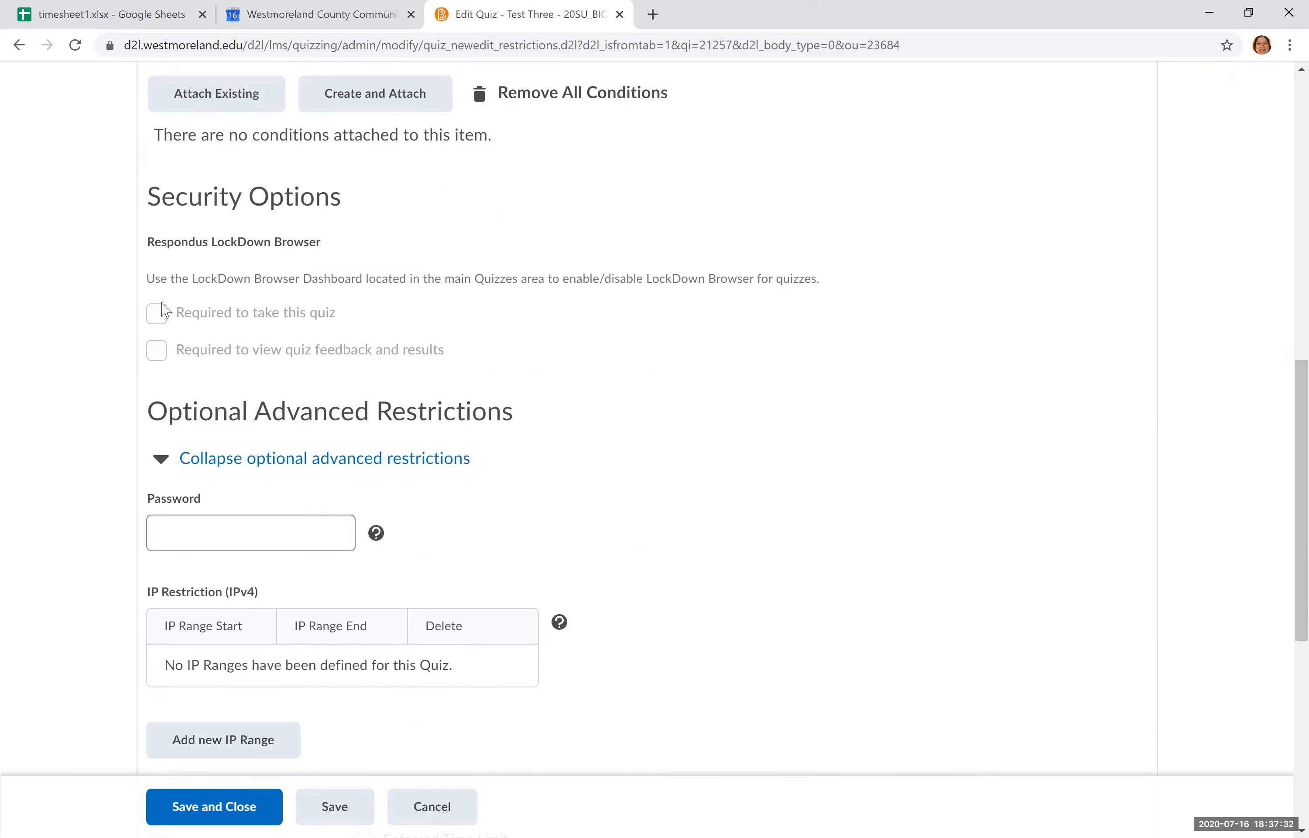
left_click(153, 472)
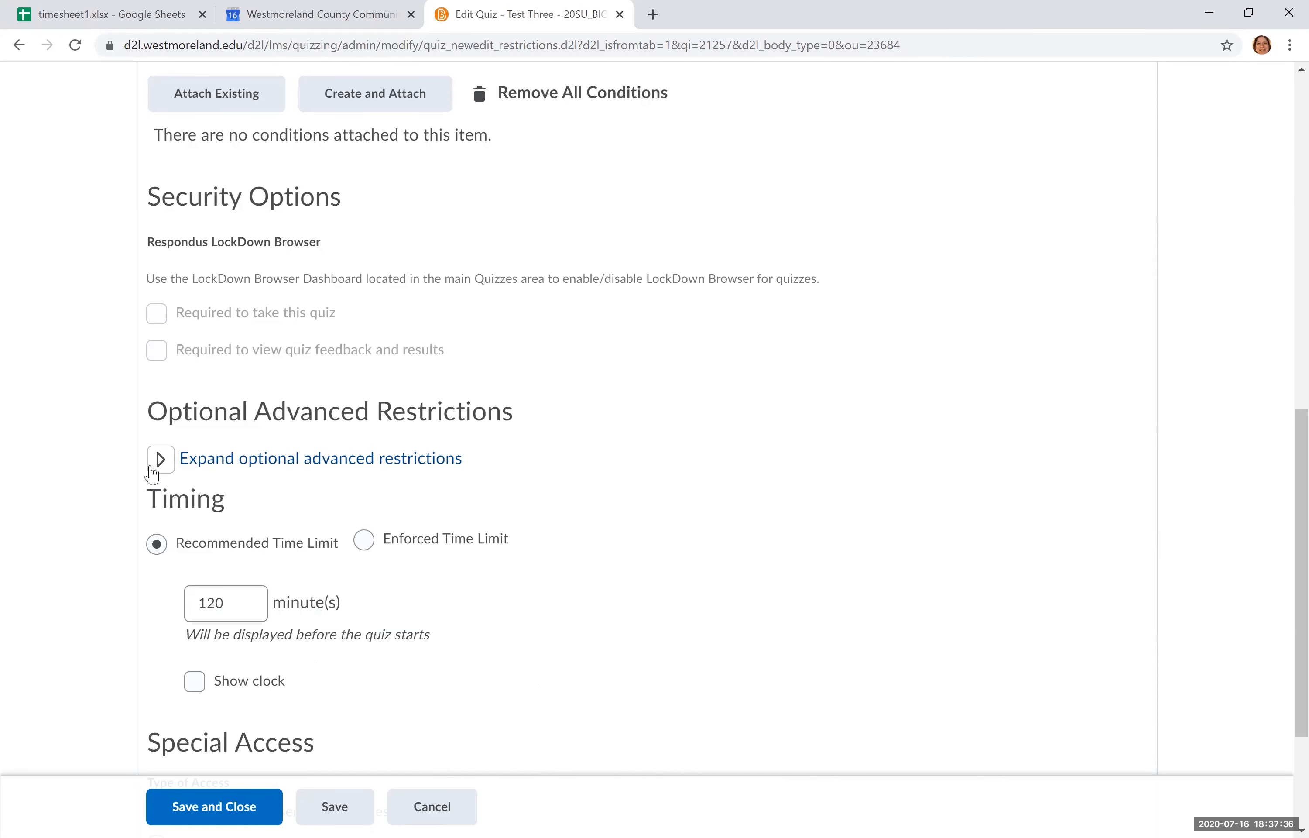
Switch the quiz timing to an enforced time limit and check its grace period, exceeded-limit behaviour and special access options
scroll(160, 459, "down", 1)
scroll(170, 444, "down", 1)
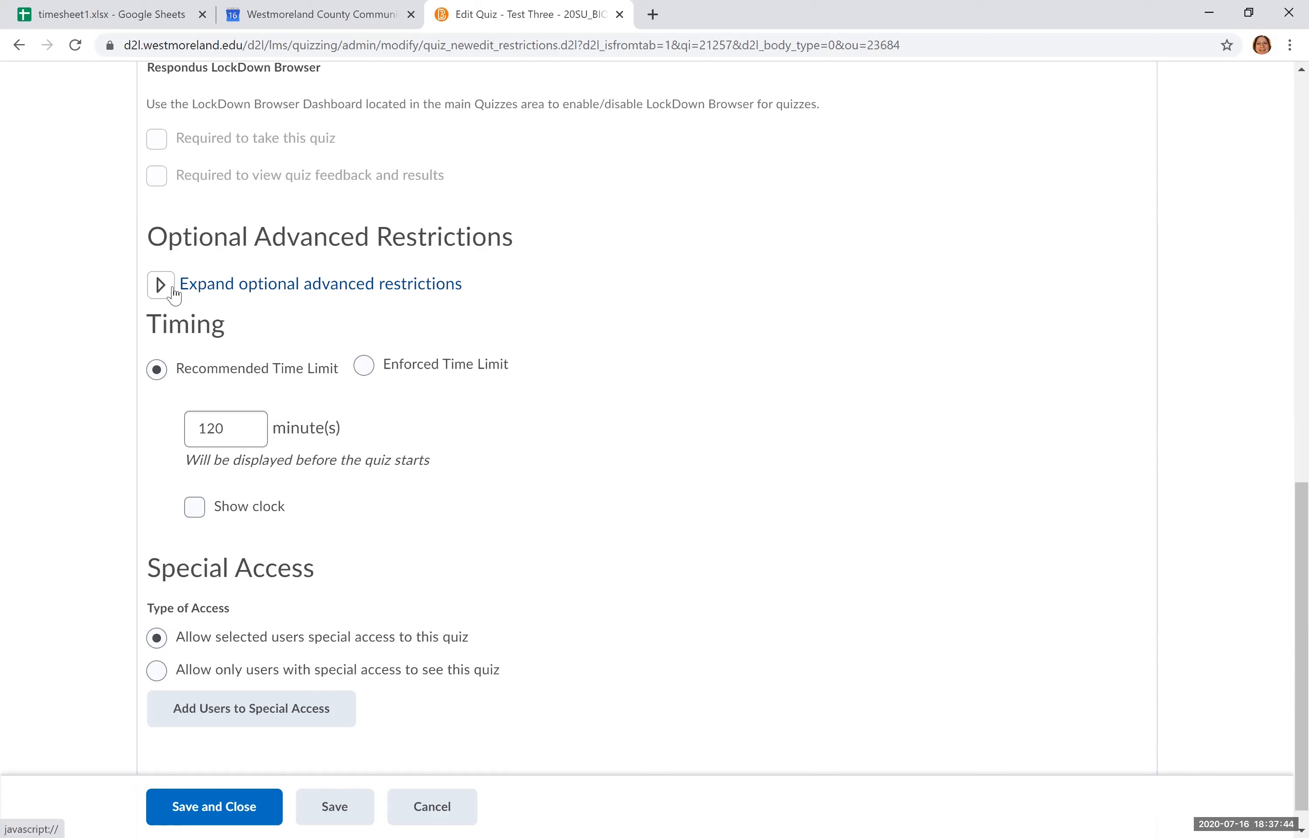
left_click(364, 374)
left_click(256, 455)
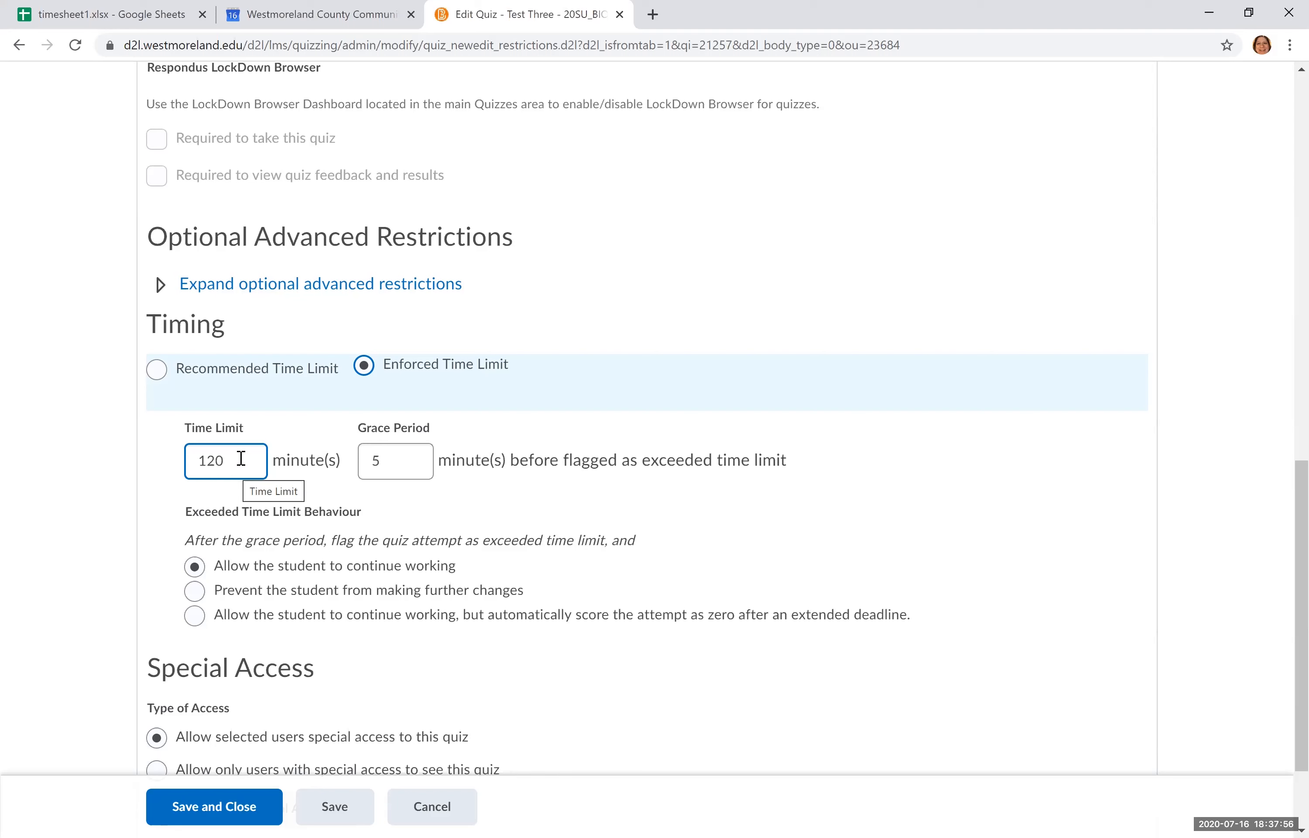
left_click(397, 459)
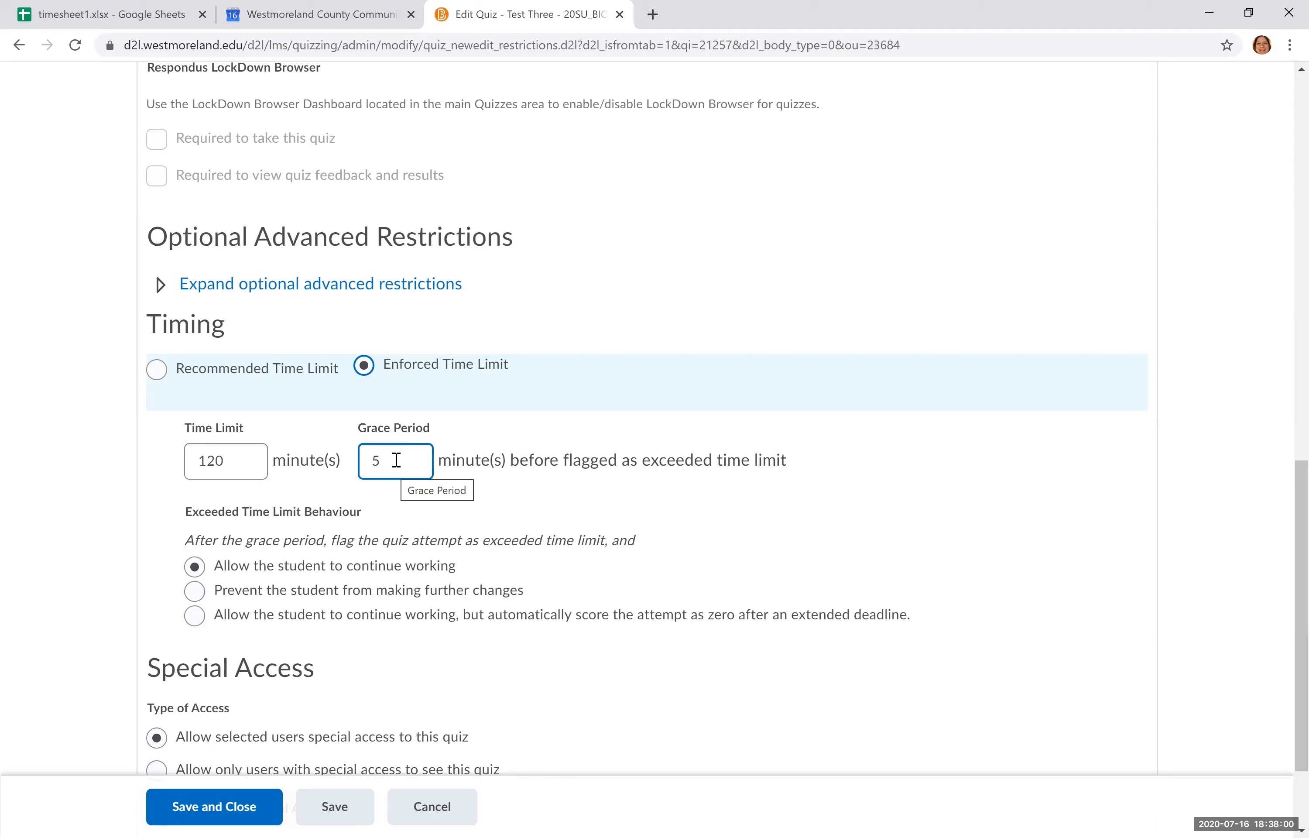
left_click(352, 439)
scroll(352, 484, "down", 2)
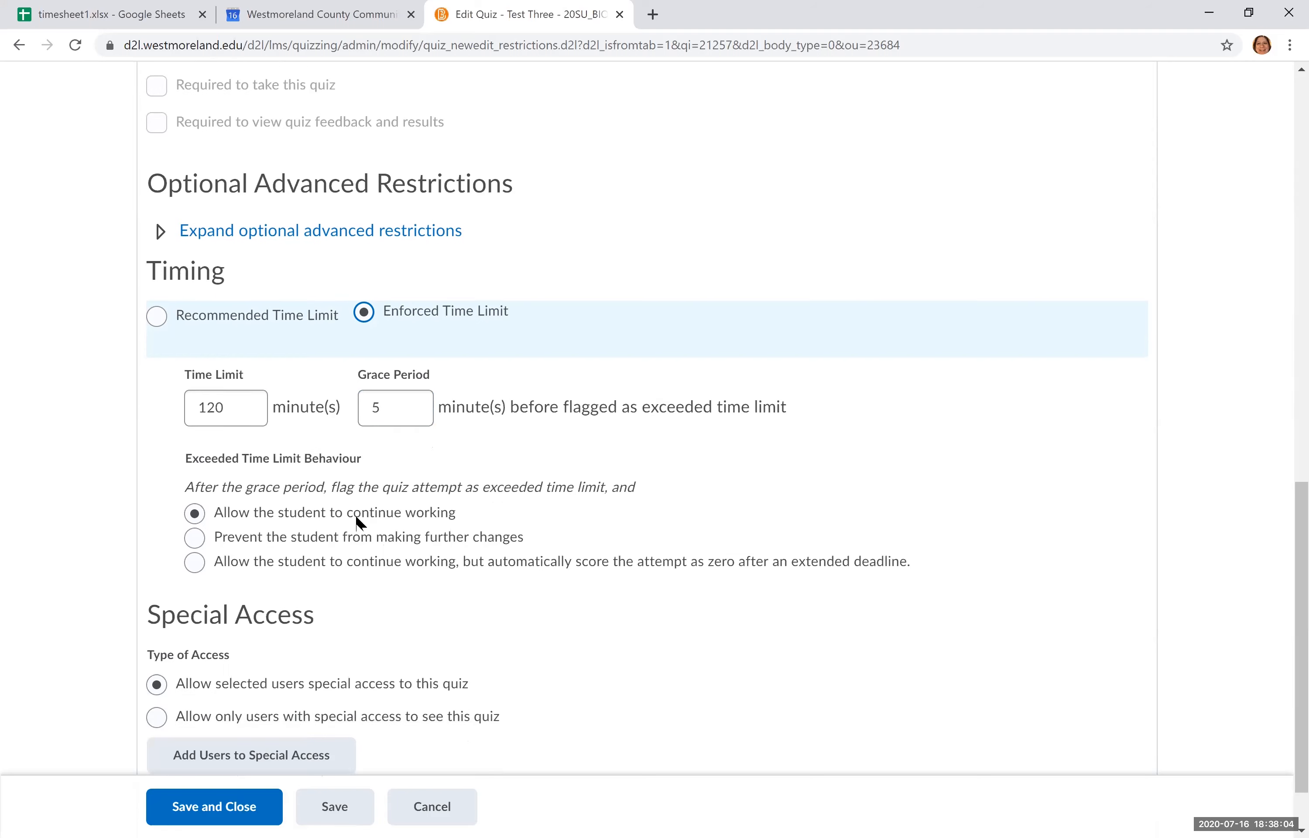
scroll(287, 489, "down", 1)
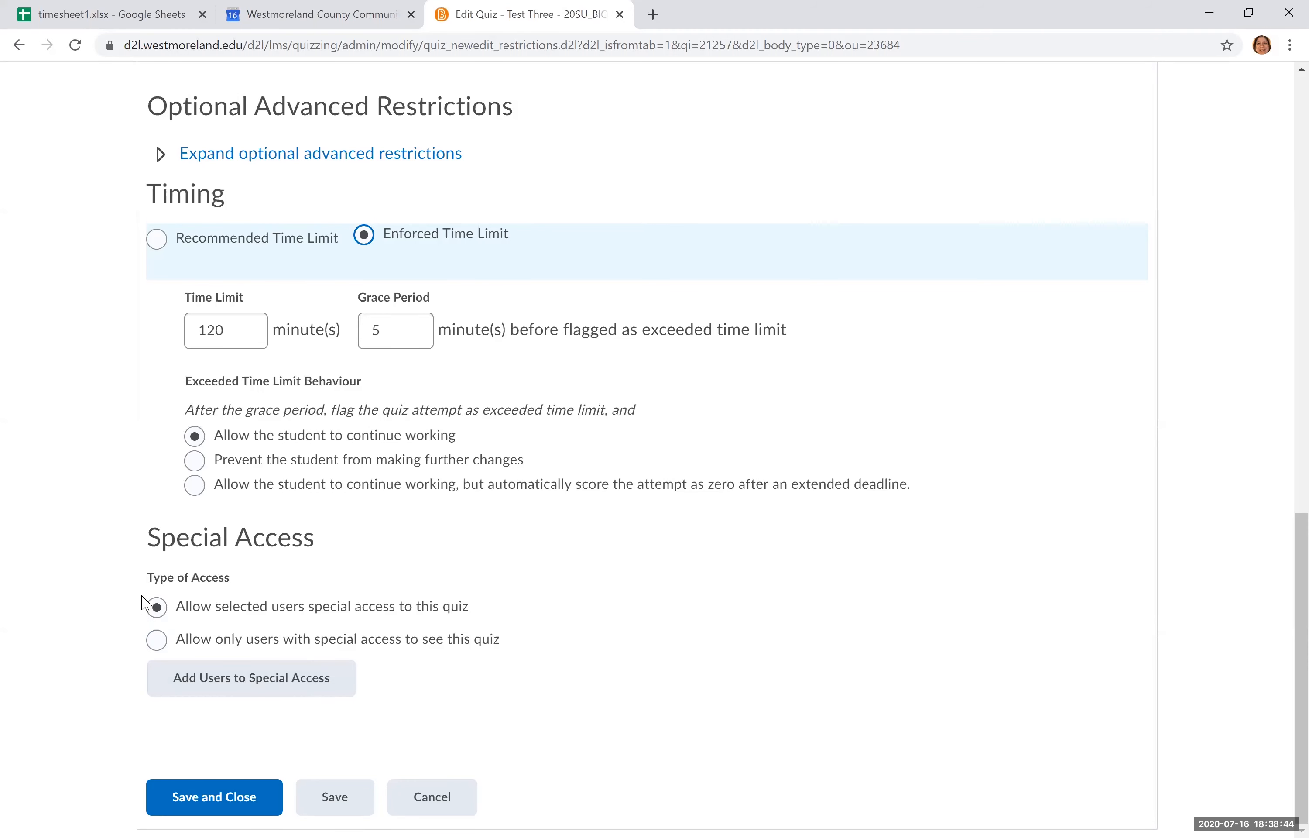
scroll(223, 670, "up", 2)
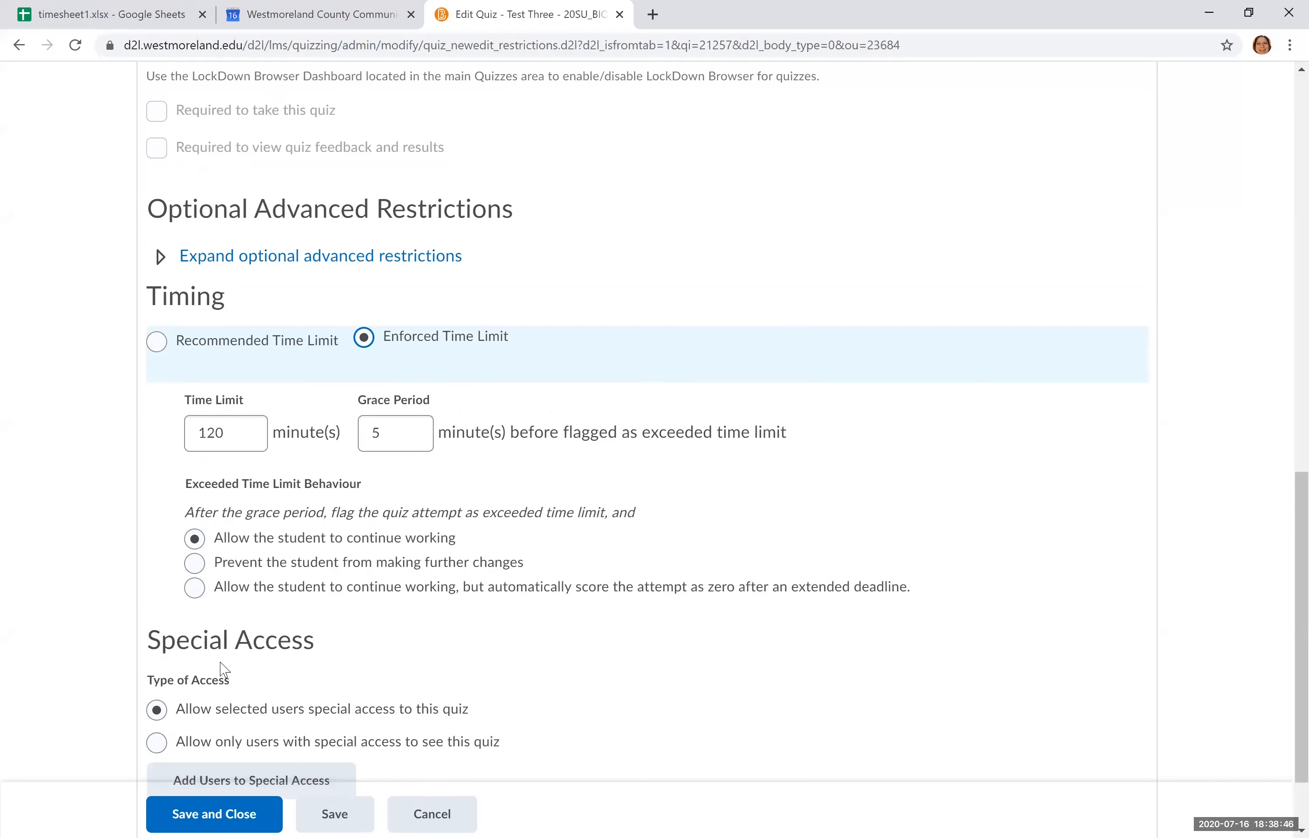
scroll(223, 669, "up", 15)
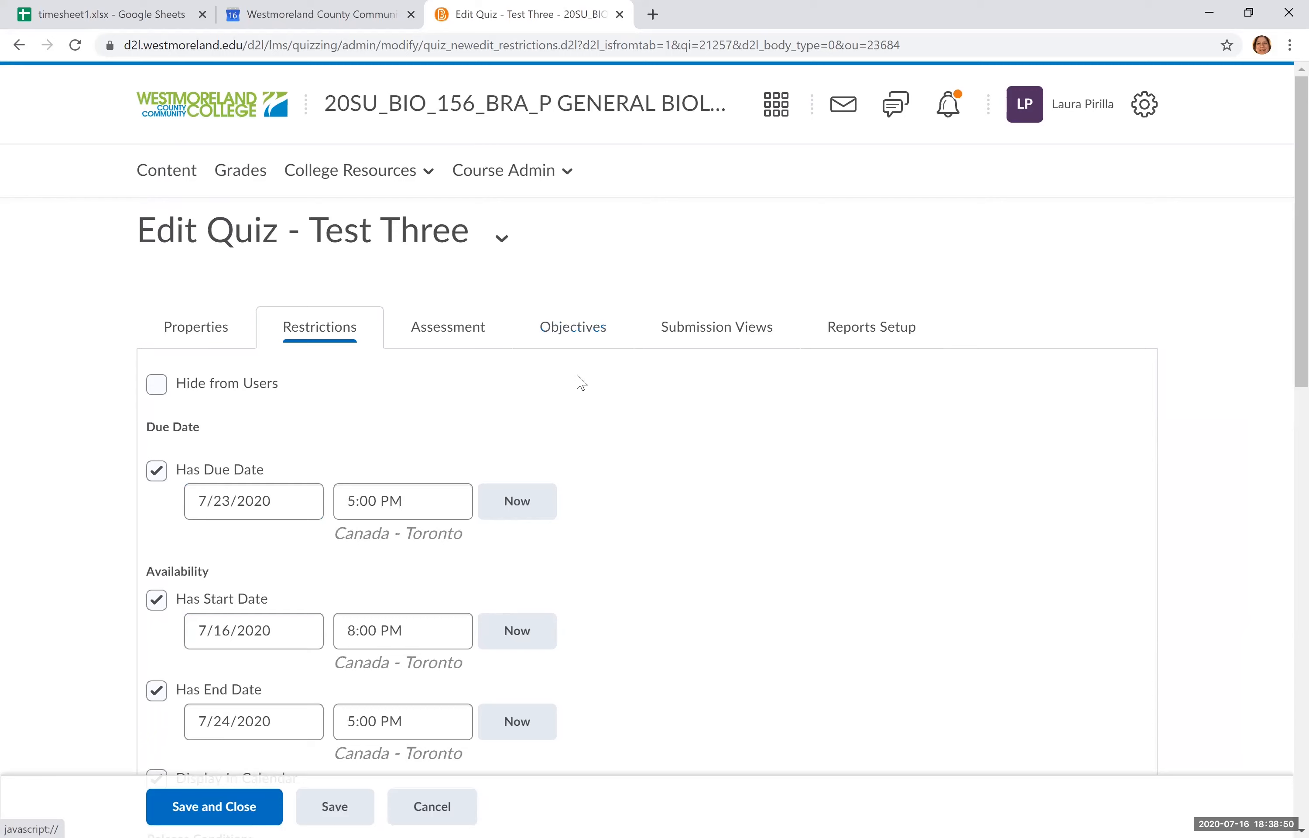
Save and close the Test Three quiz settings with the enforced time limit applied
scroll(577, 385, "down", 15)
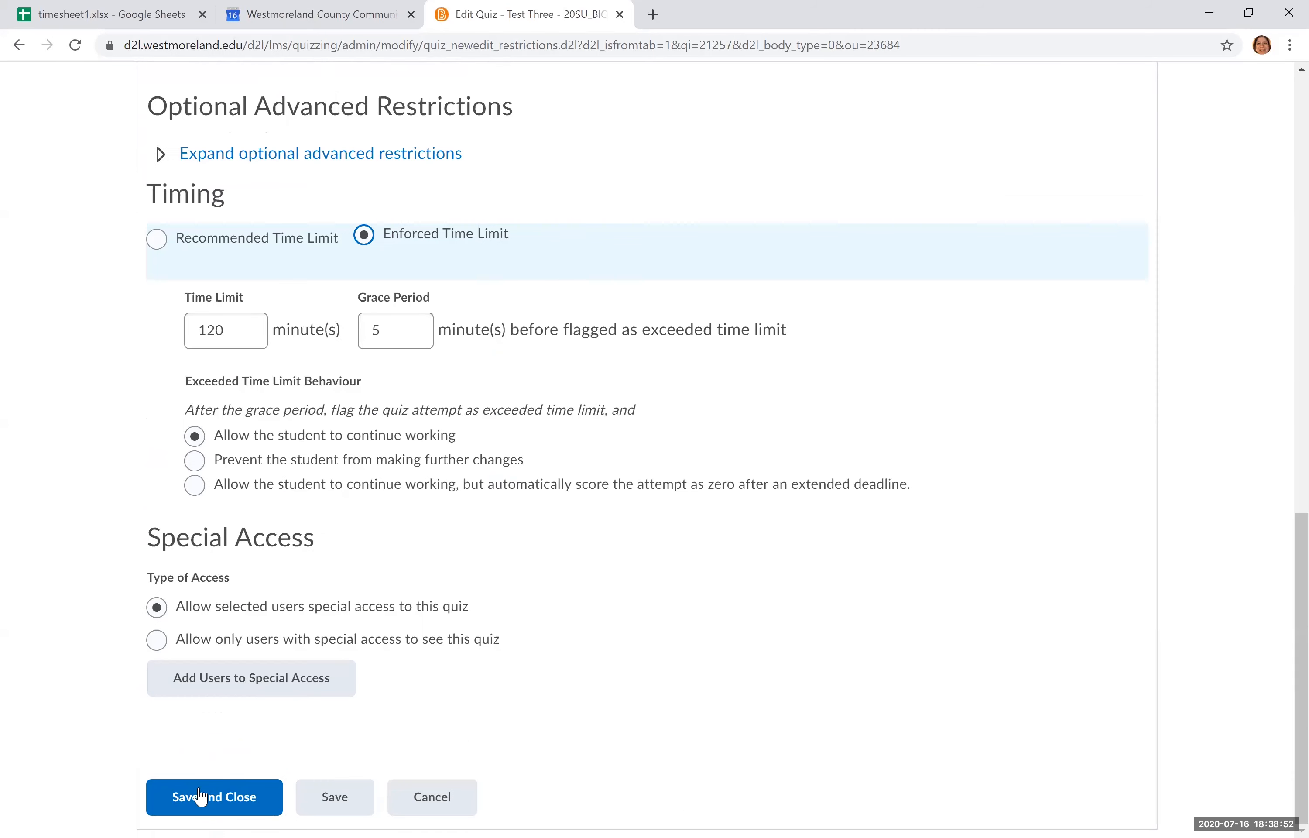
left_click(200, 797)
left_click(193, 802)
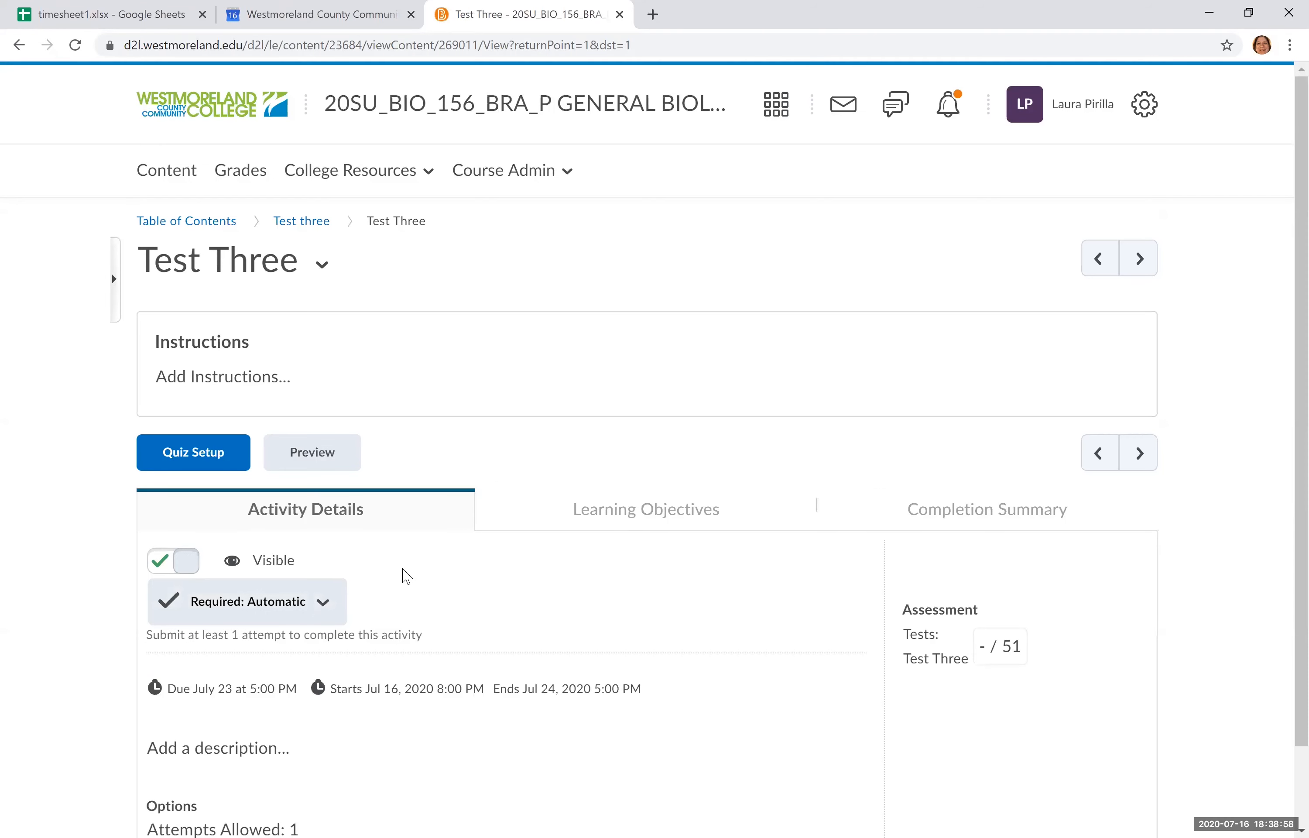
Open the preview of Test Three from its content page, bypass the restrictions and start the preview attempt
scroll(426, 573, "down", 2)
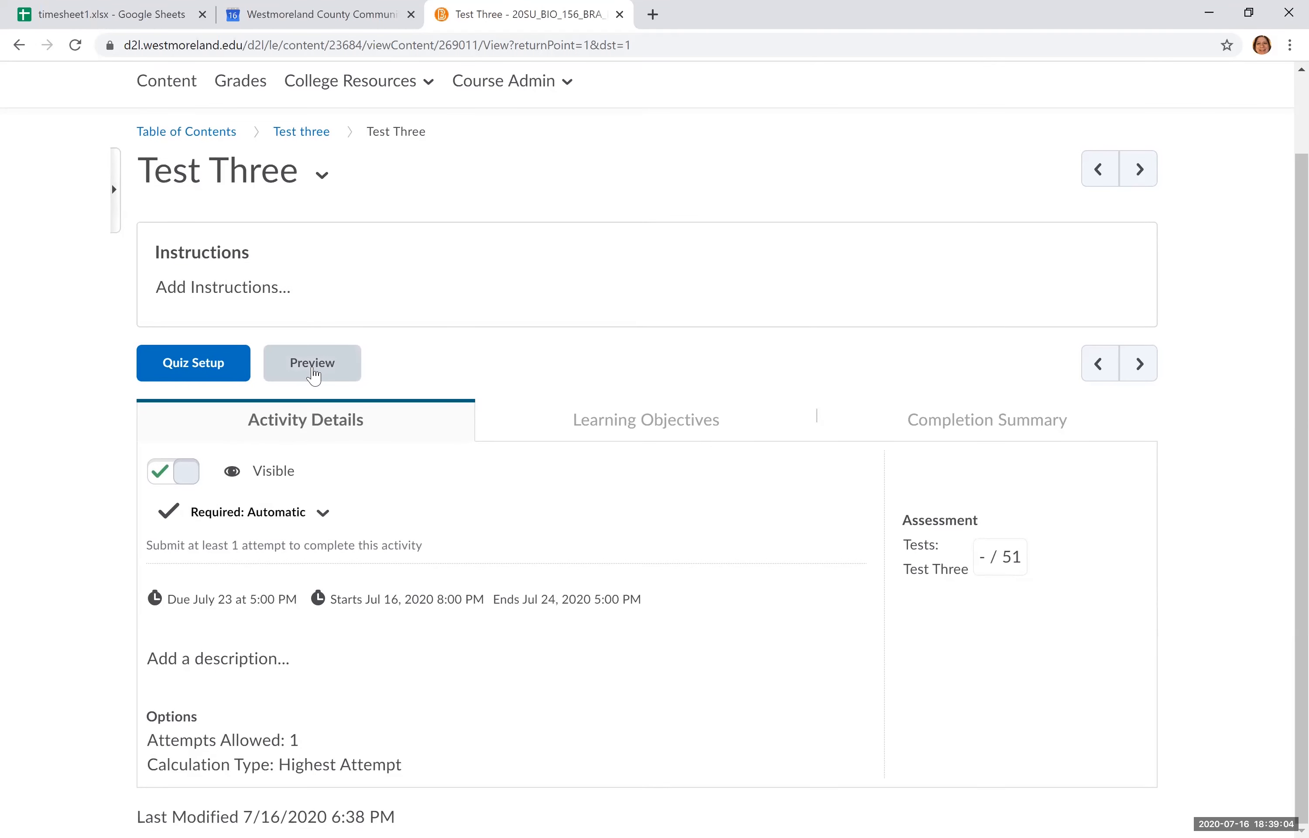
left_click(313, 364)
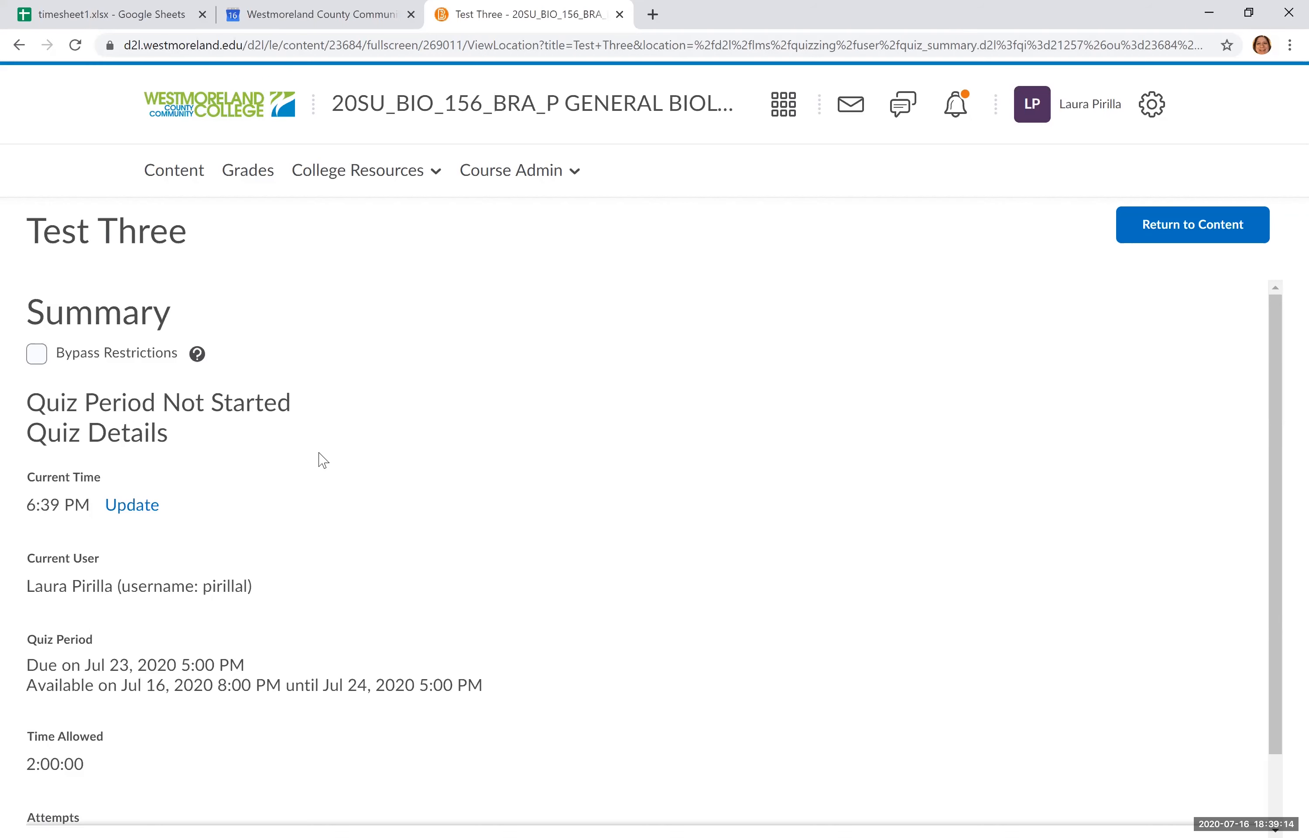
left_click(37, 354)
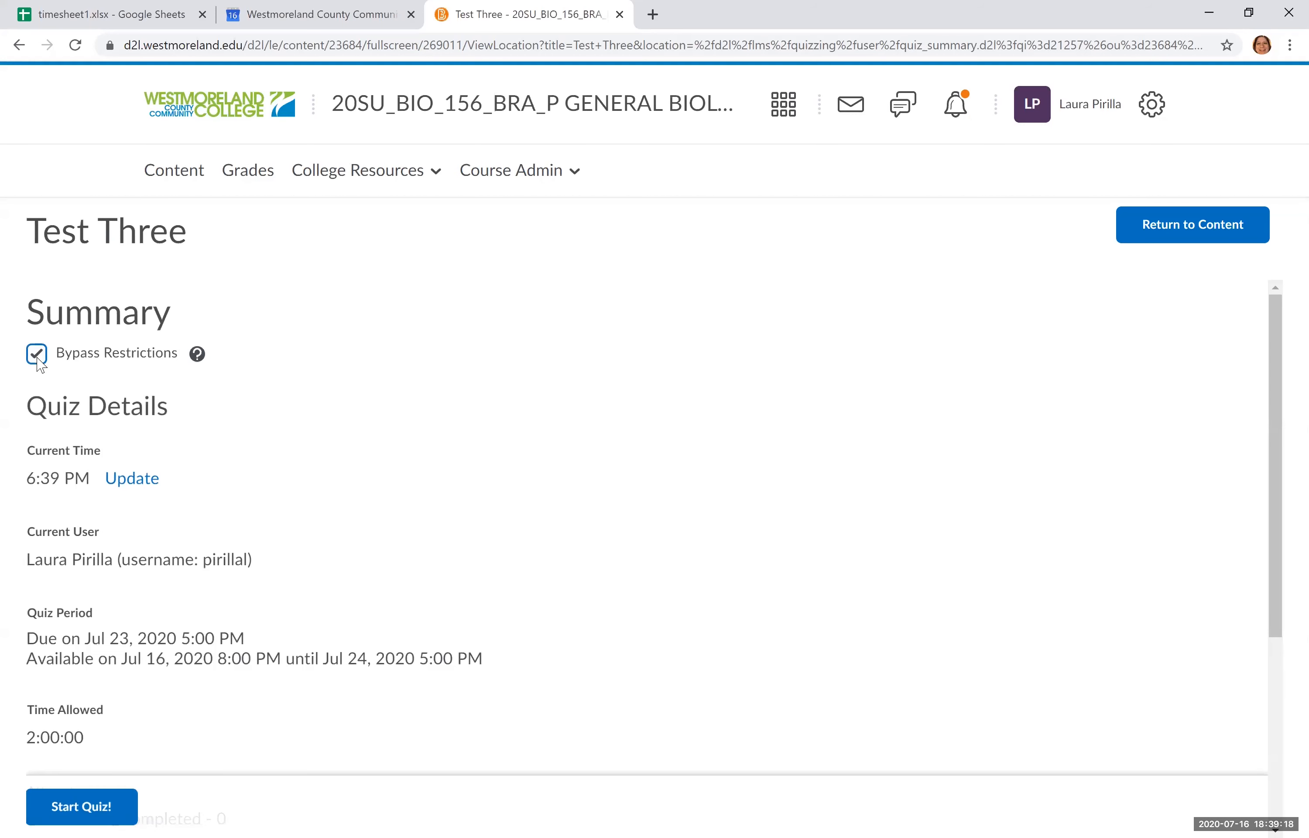
left_click(97, 813)
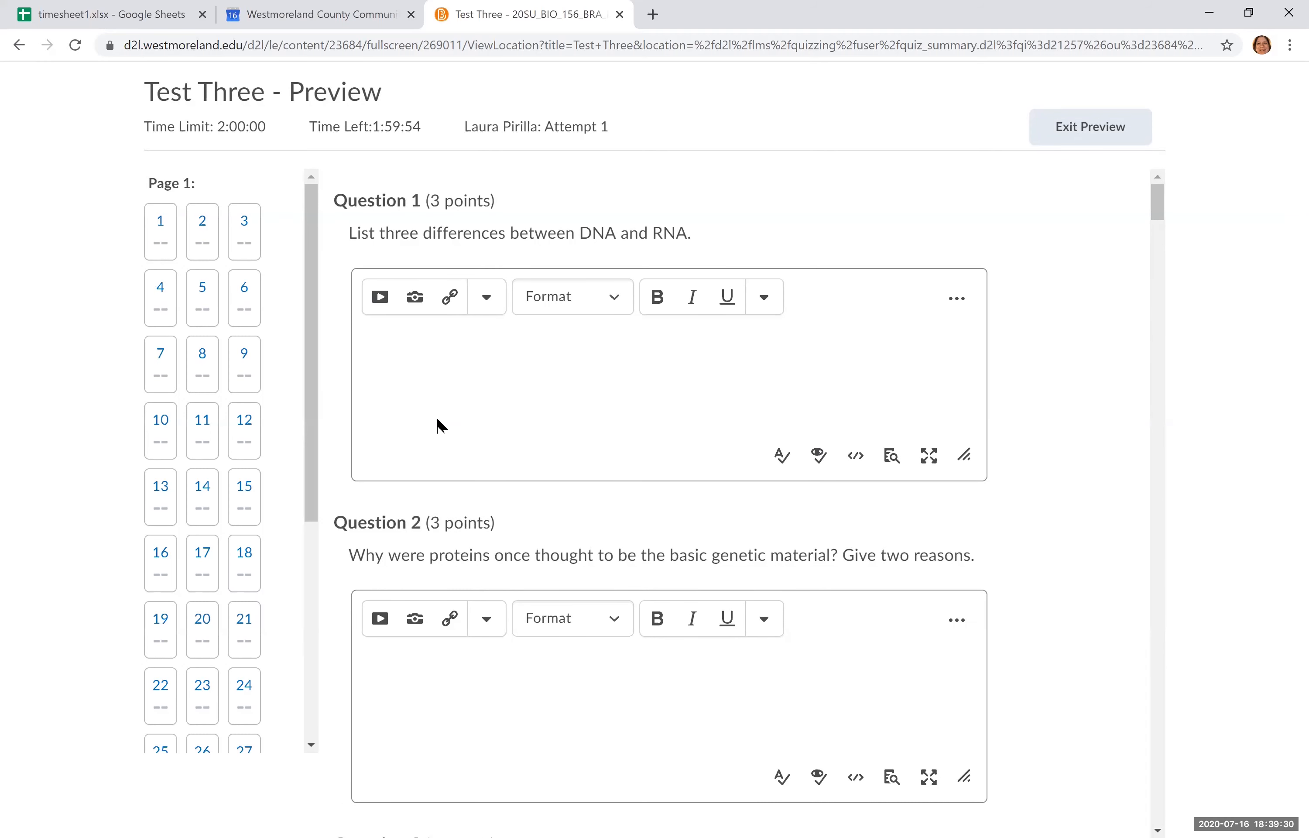
Review the previewed questions through to the end, checking the order and points of the short answer, true and false, and multiple choice items
scroll(440, 426, "down", 1)
scroll(440, 426, "down", 13)
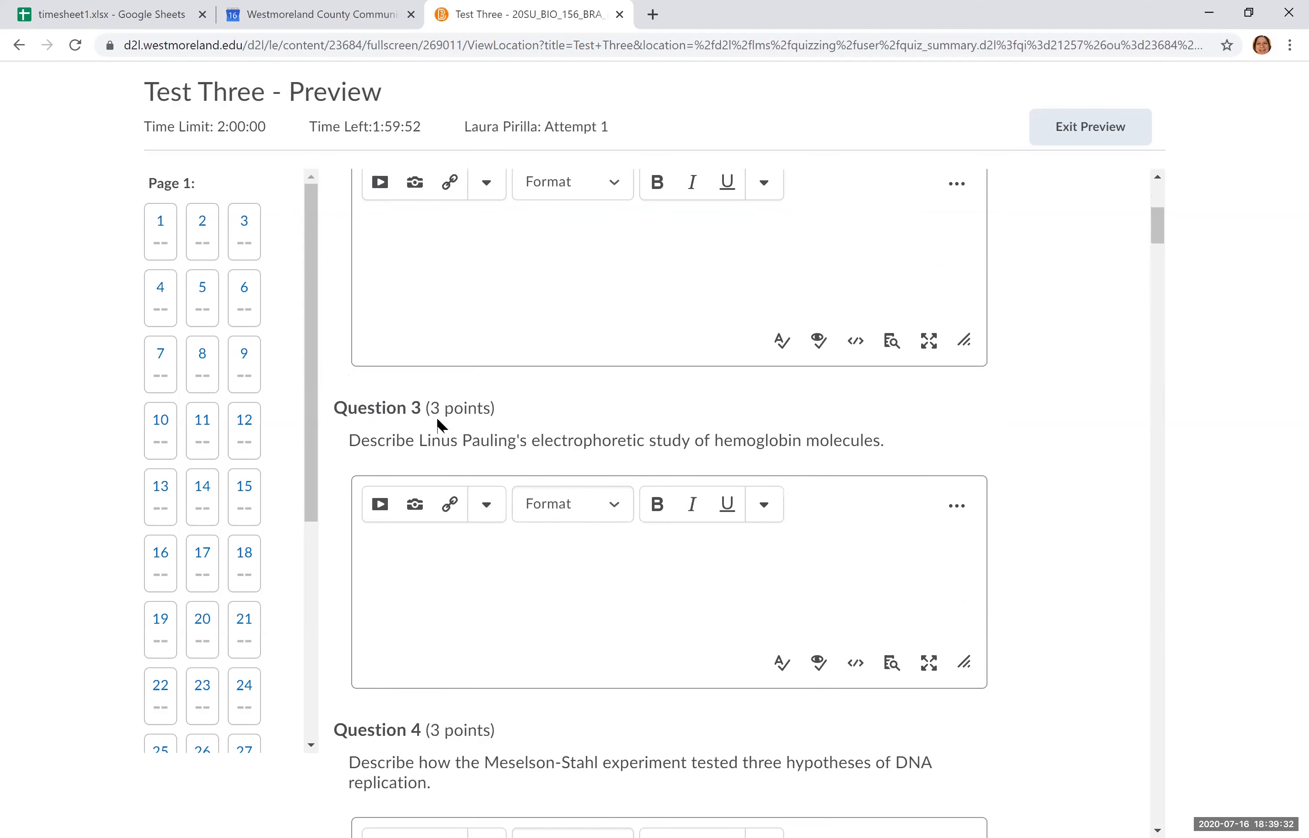
scroll(440, 426, "down", 6)
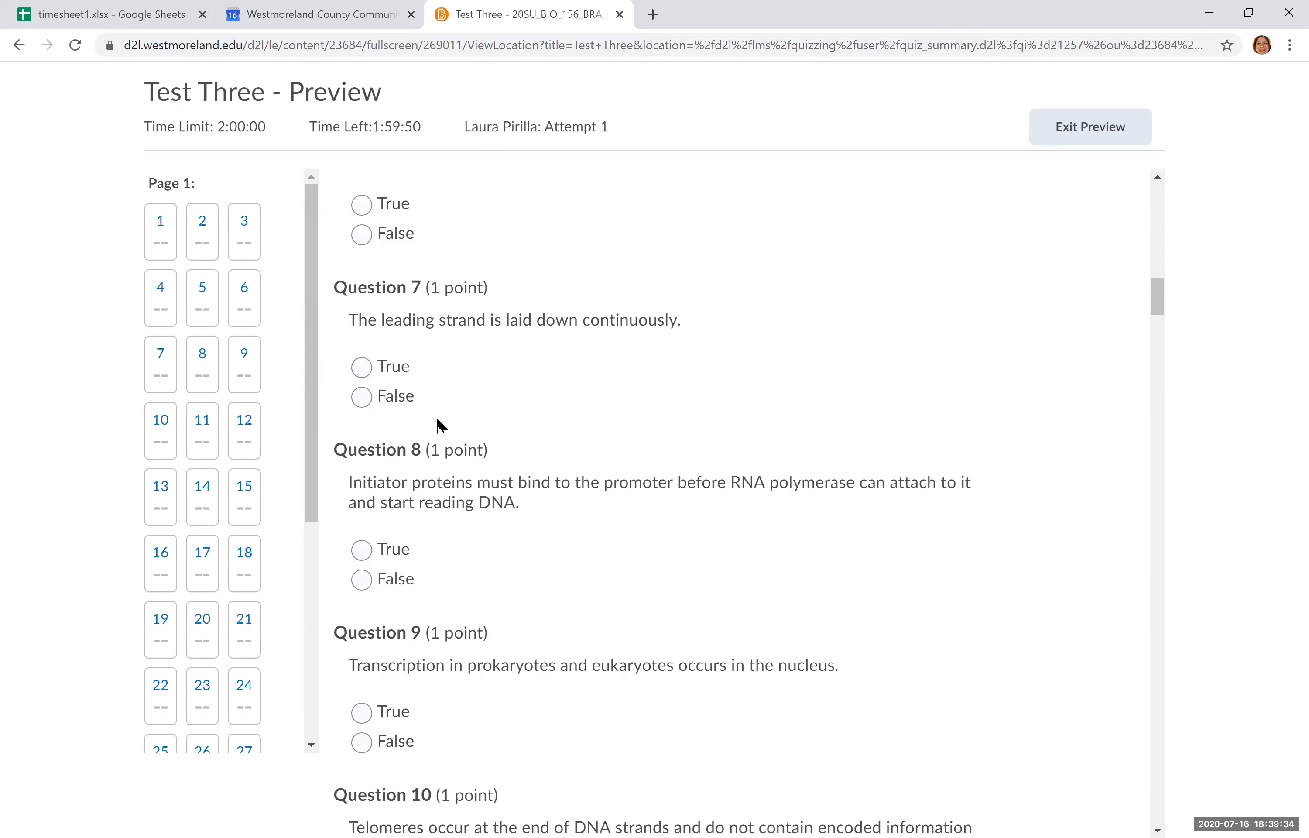
scroll(439, 425, "down", 10)
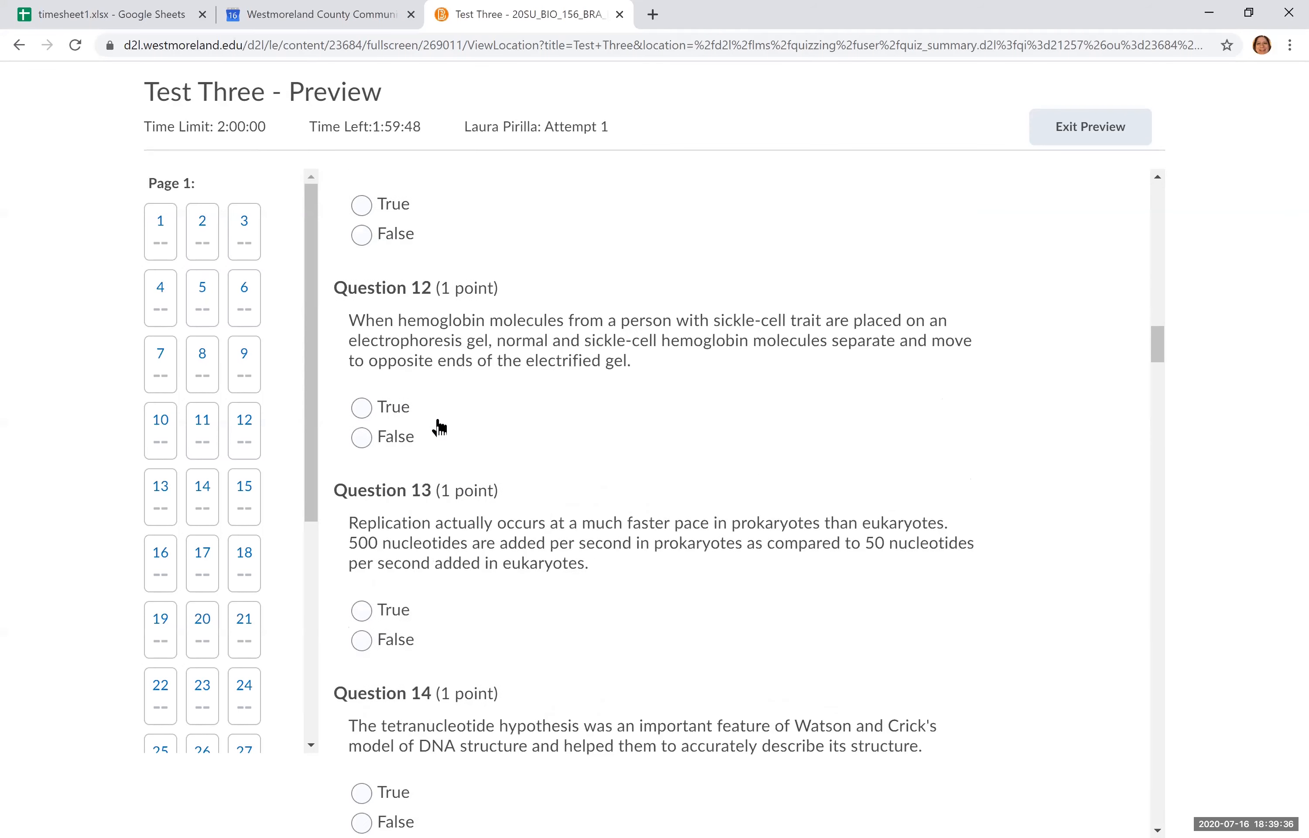
scroll(439, 426, "down", 11)
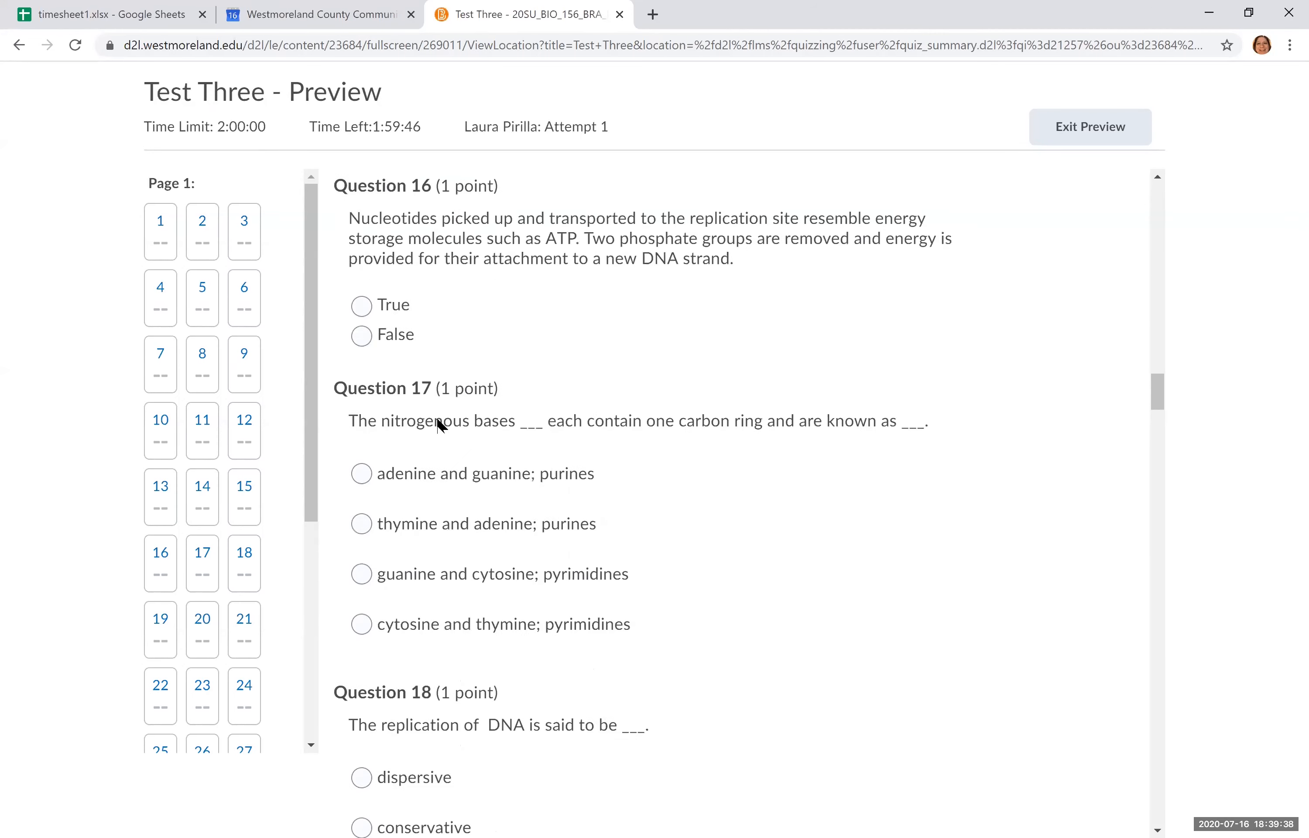
scroll(439, 426, "down", 13)
scroll(439, 424, "down", 18)
scroll(439, 426, "down", 12)
scroll(440, 425, "down", 20)
scroll(422, 435, "down", 18)
scroll(422, 434, "down", 11)
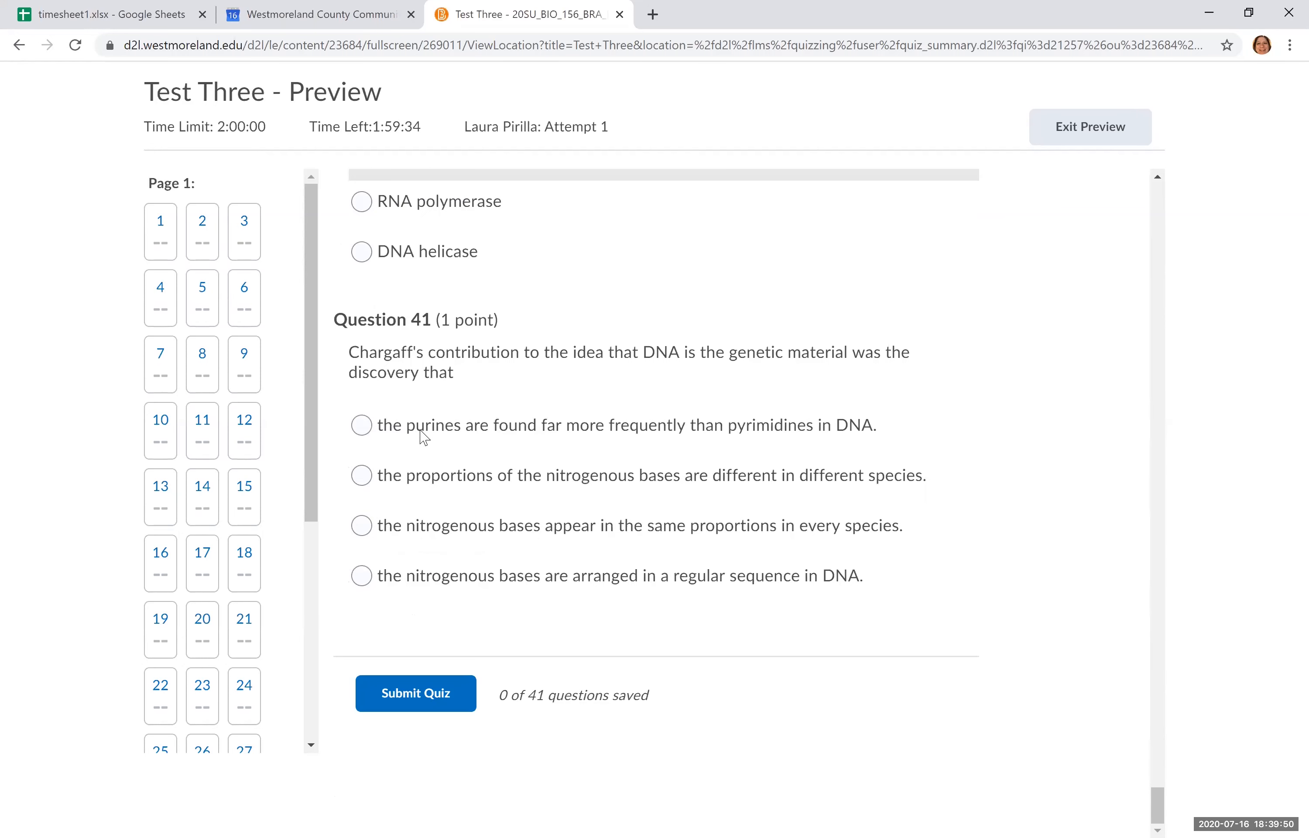
Try to submit the preview attempt without answering any questions, and exit the preview
left_click(378, 692)
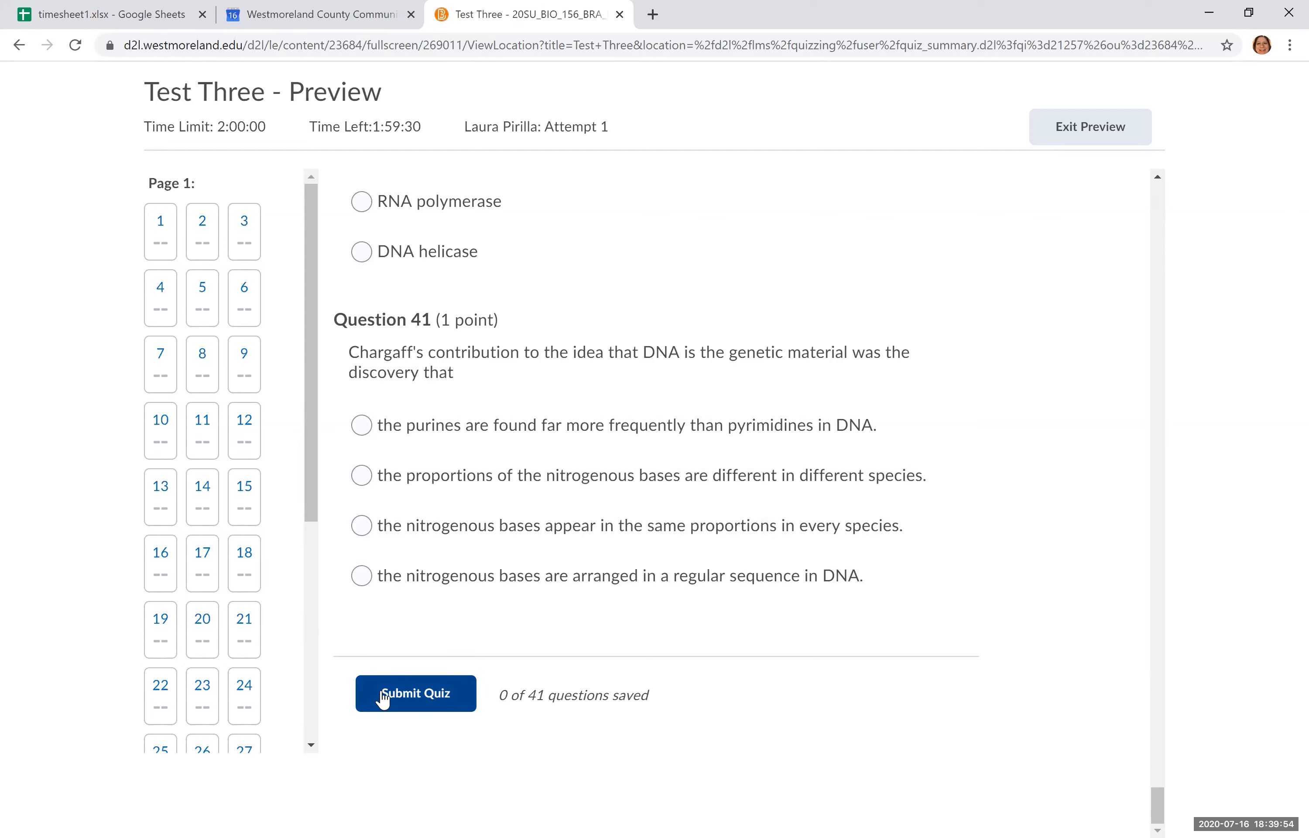
left_click(384, 695)
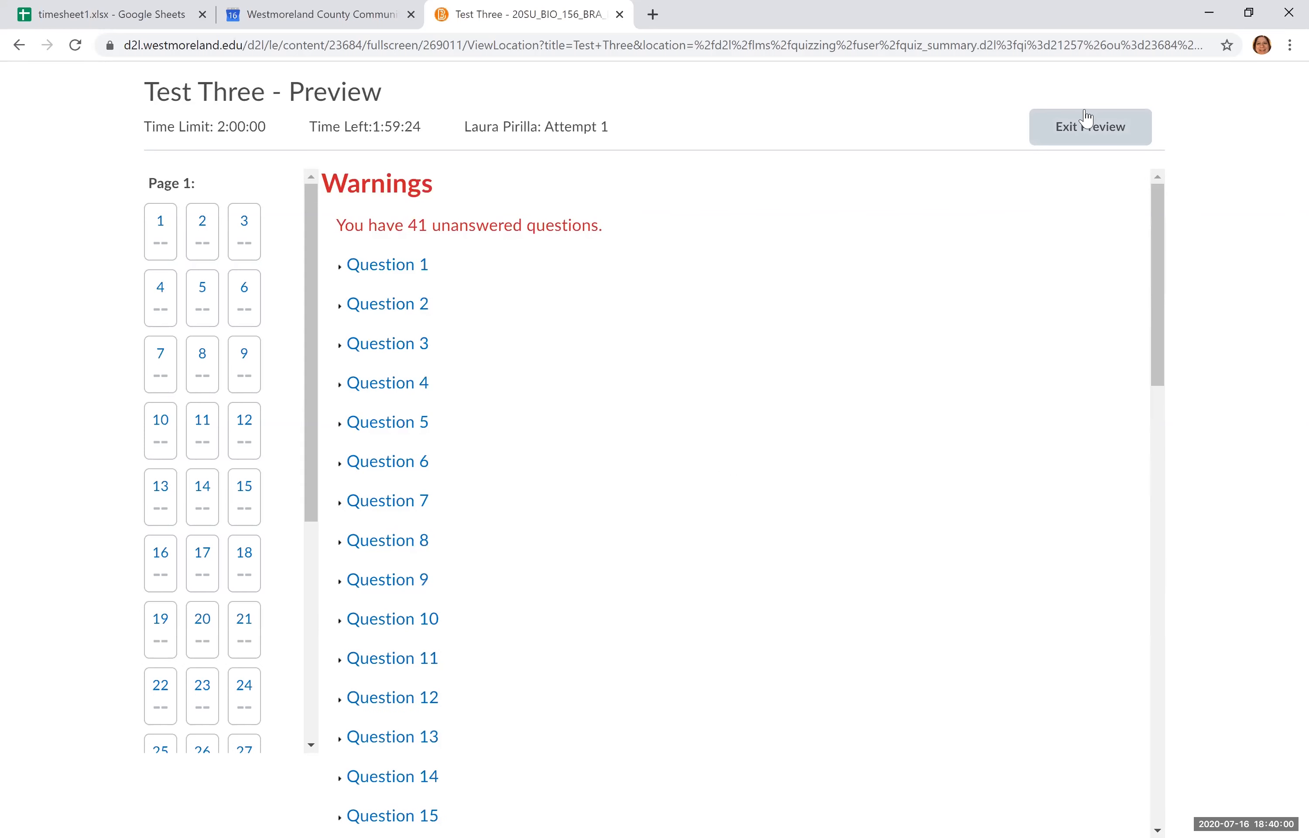
left_click(1089, 128)
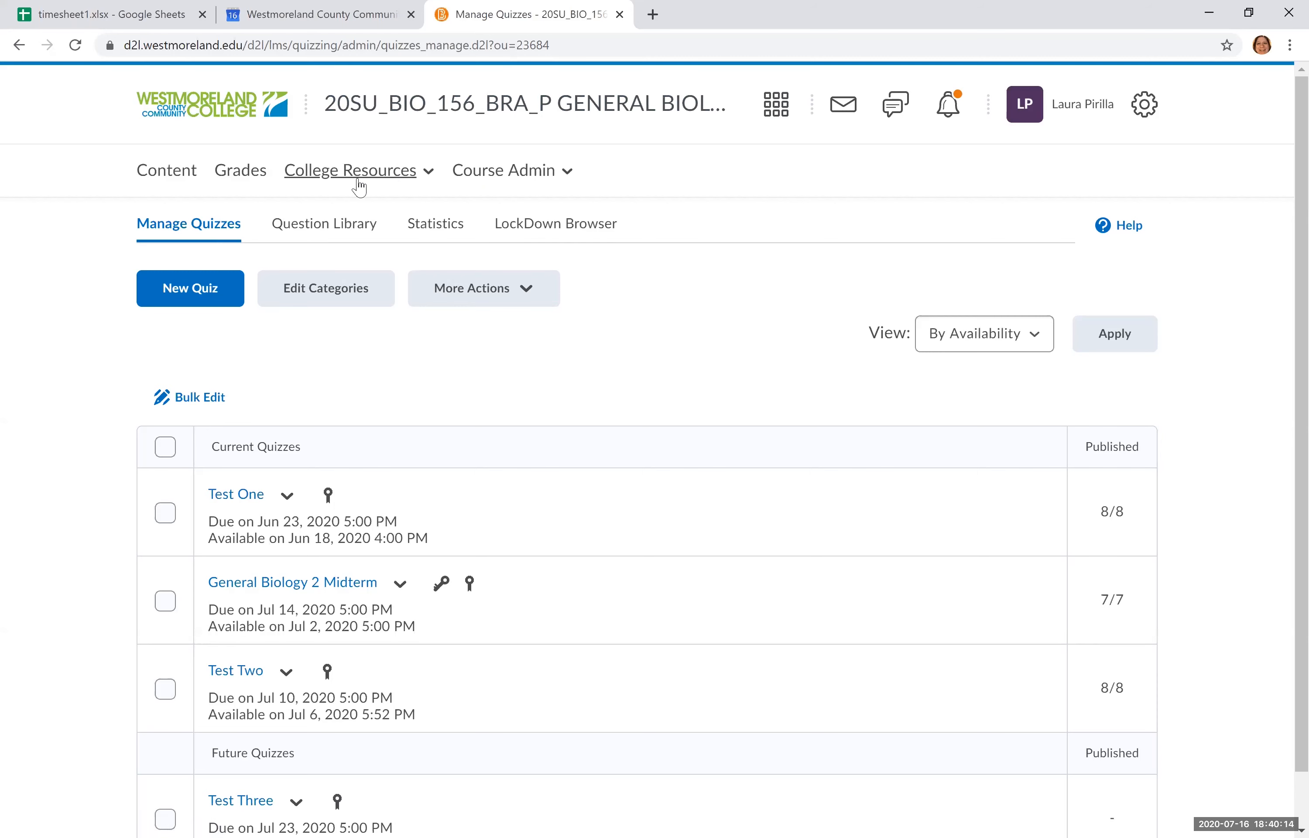
Return to the course content and switch to viewing the course as a student
left_click(185, 183)
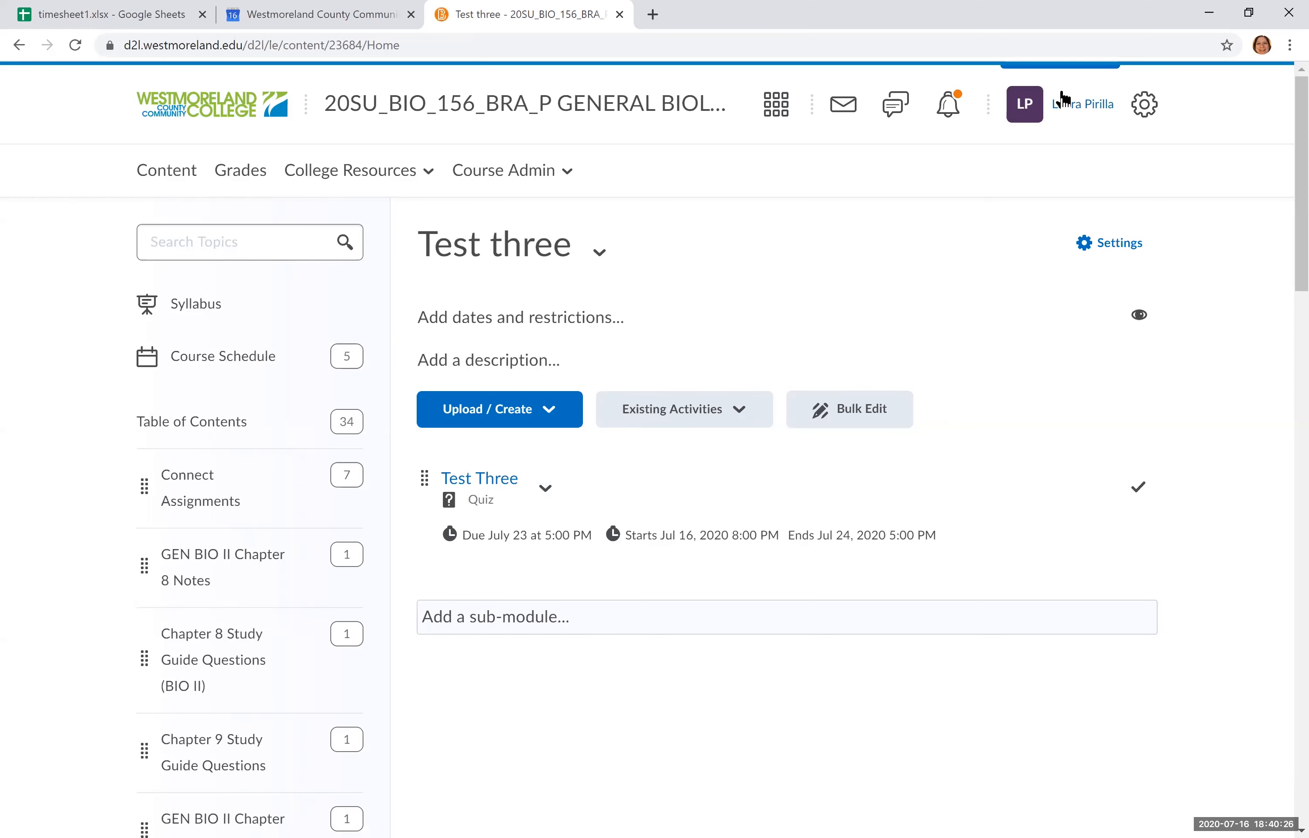
left_click(1025, 117)
left_click(1004, 173)
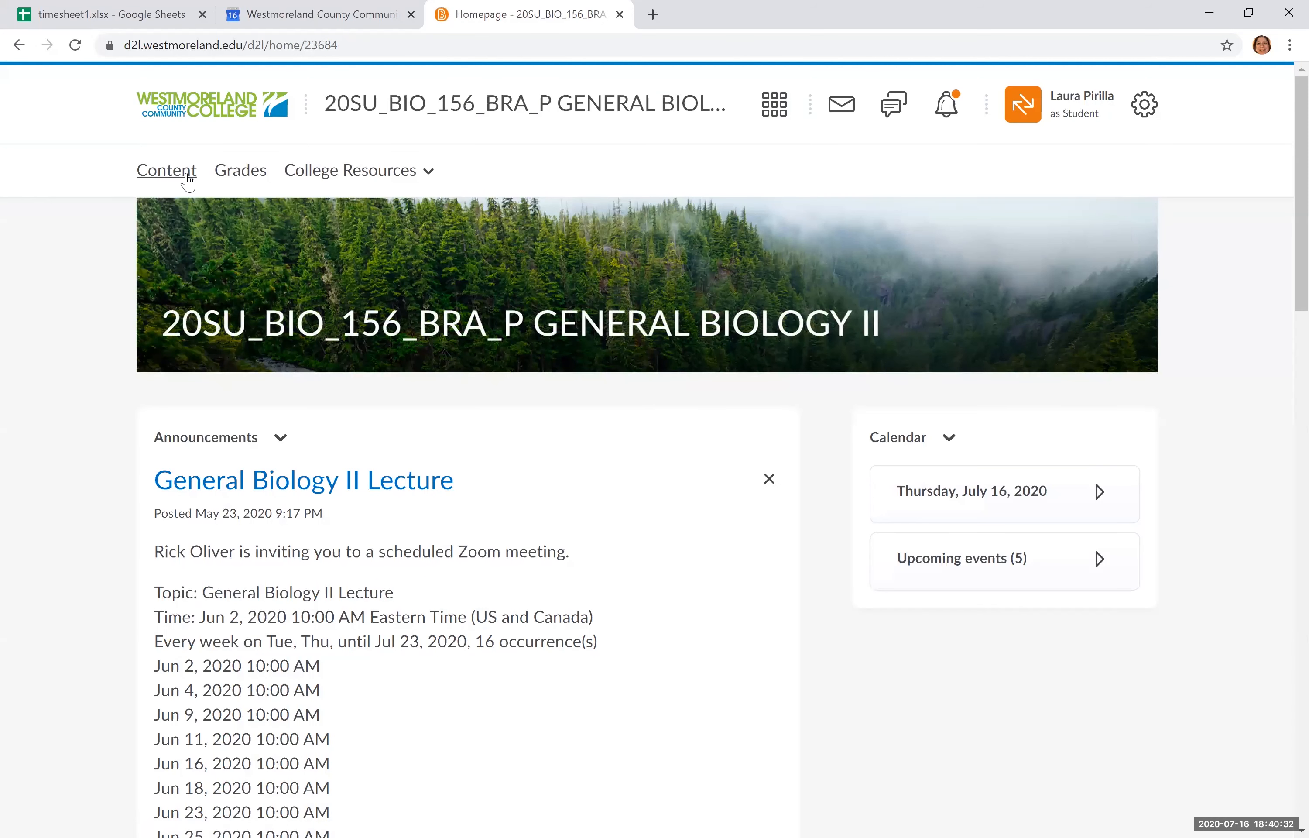
Open the Test Three quiz from the course content in student view and check its period, time allowed and attempts
left_click(187, 179)
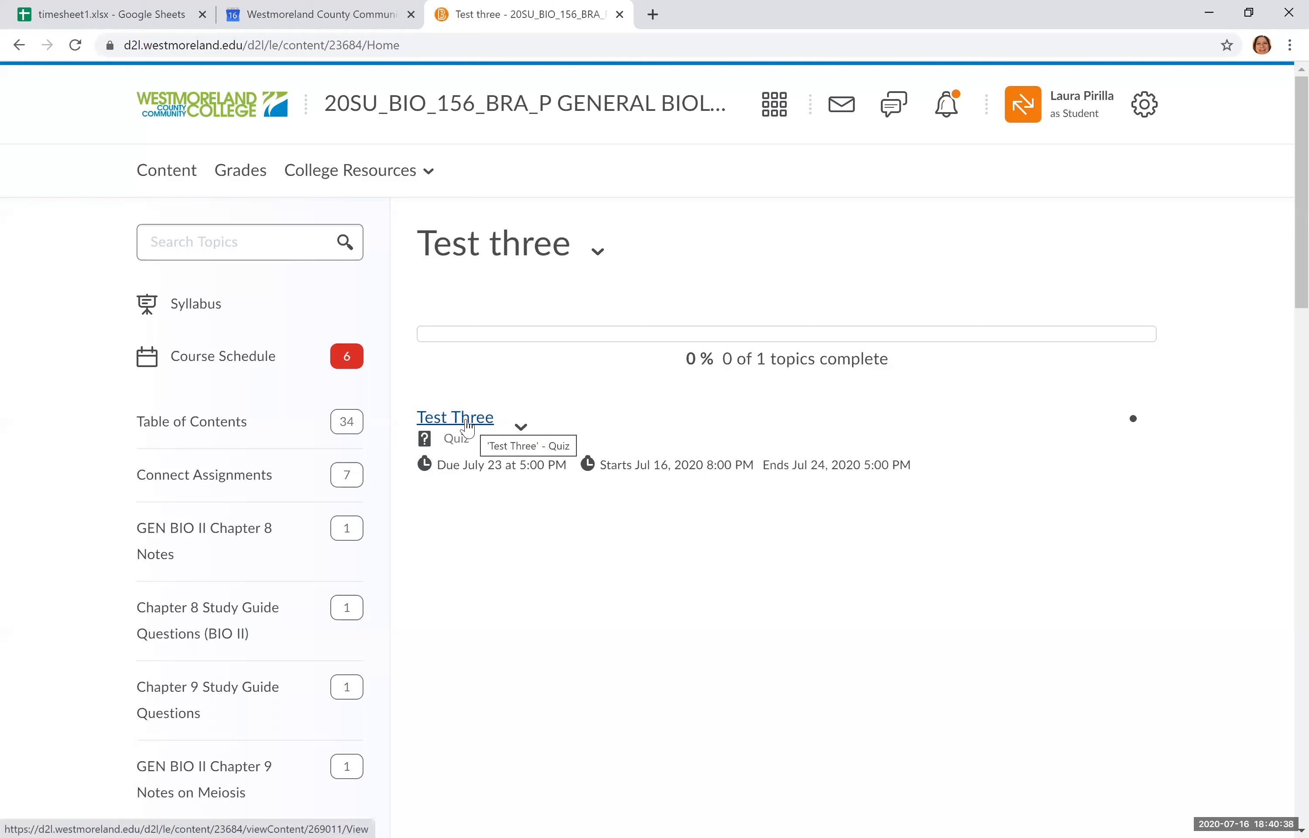
left_click(467, 423)
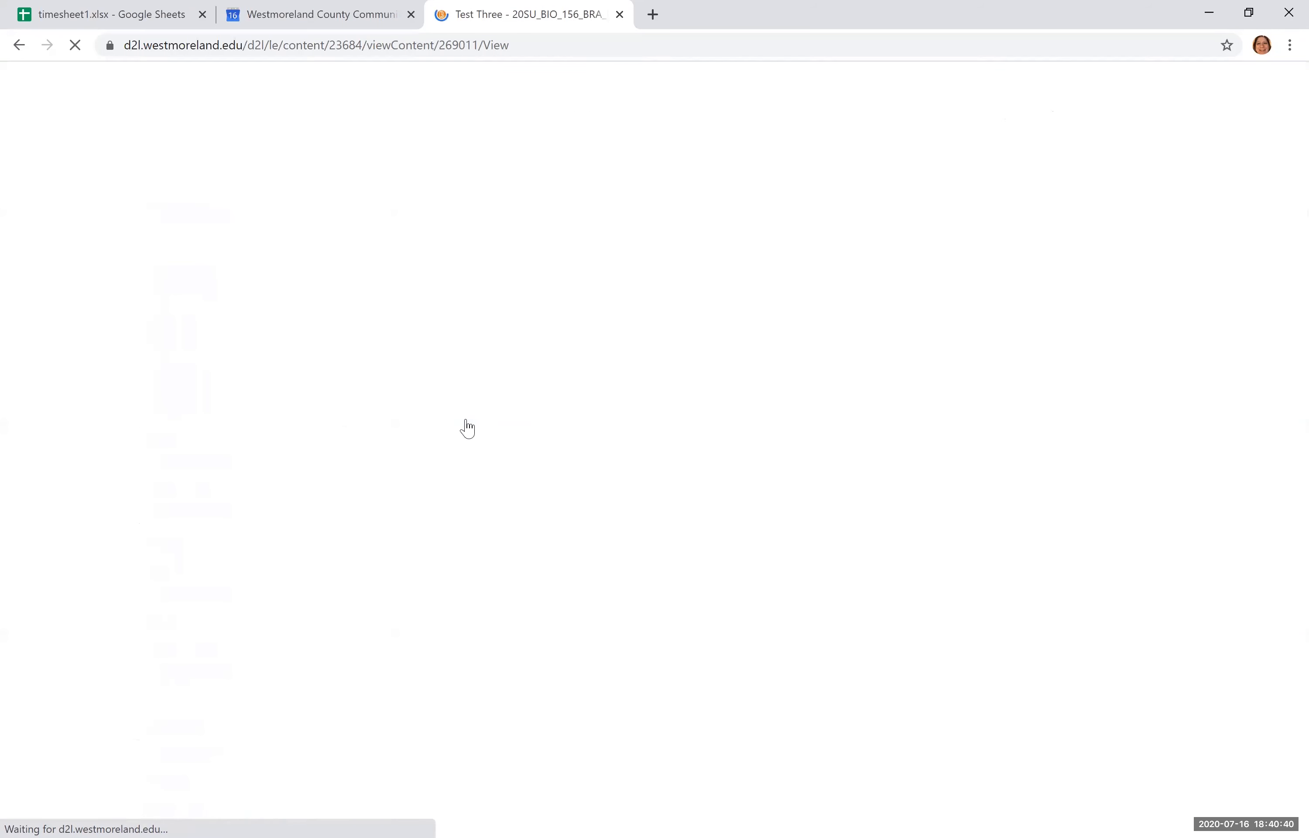
scroll(473, 426, "down", 1)
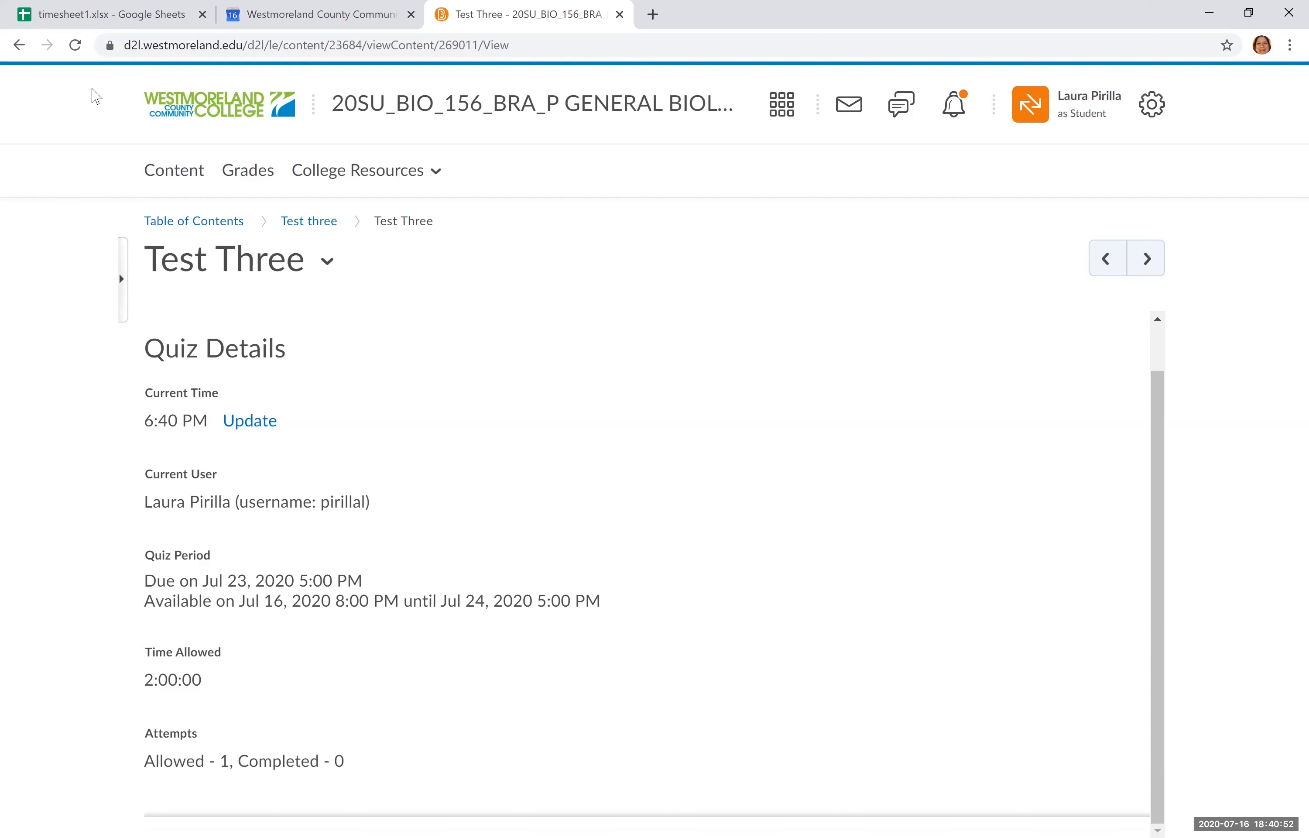
Go back to the Test three module and exit the student view
left_click(20, 46)
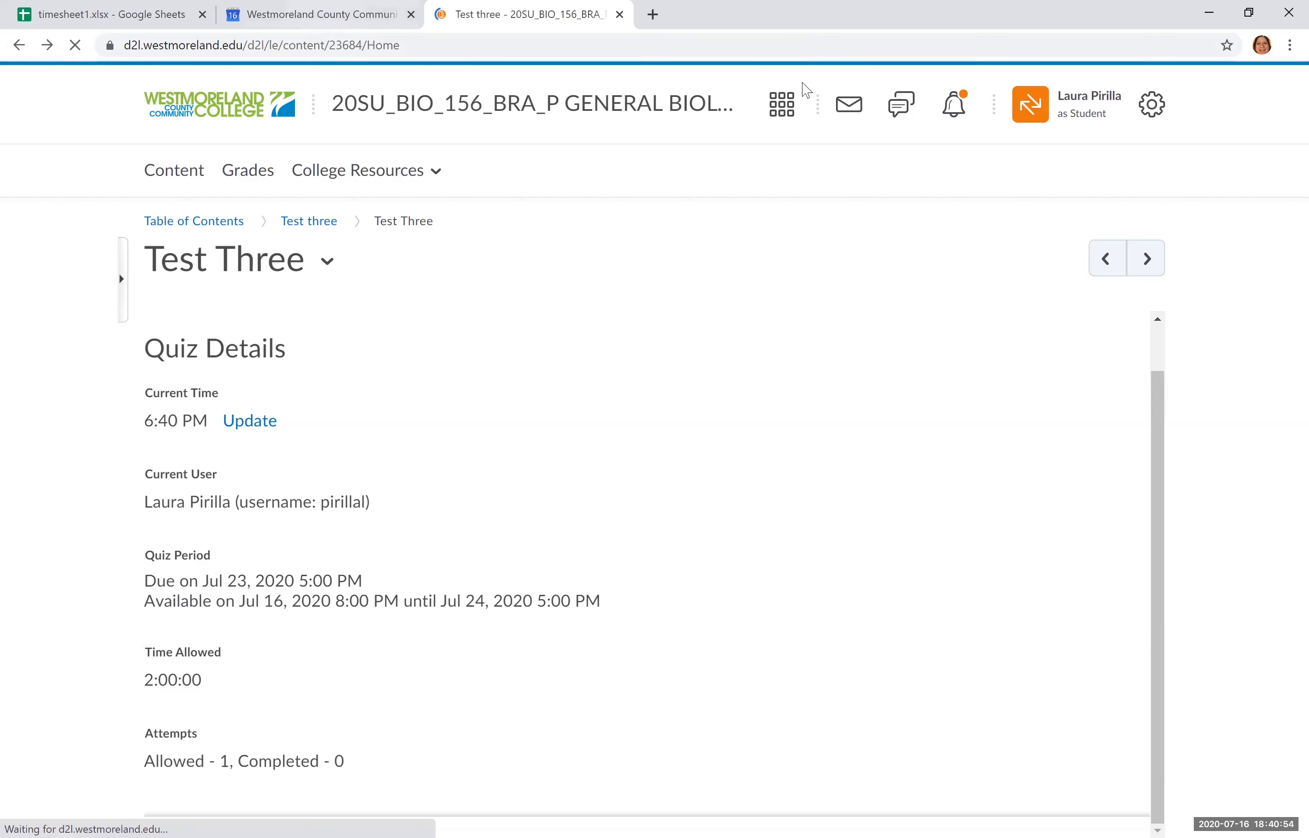
left_click(1023, 107)
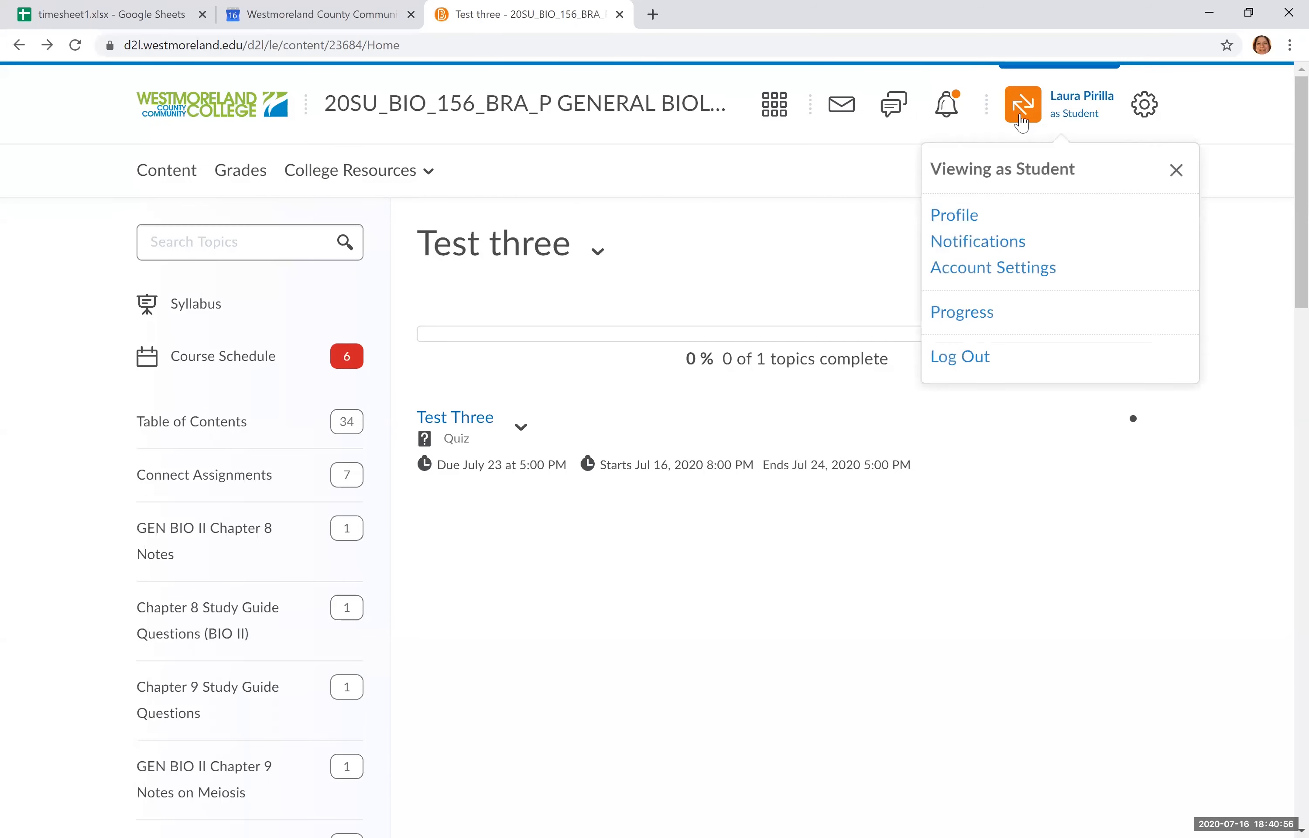
left_click(1175, 172)
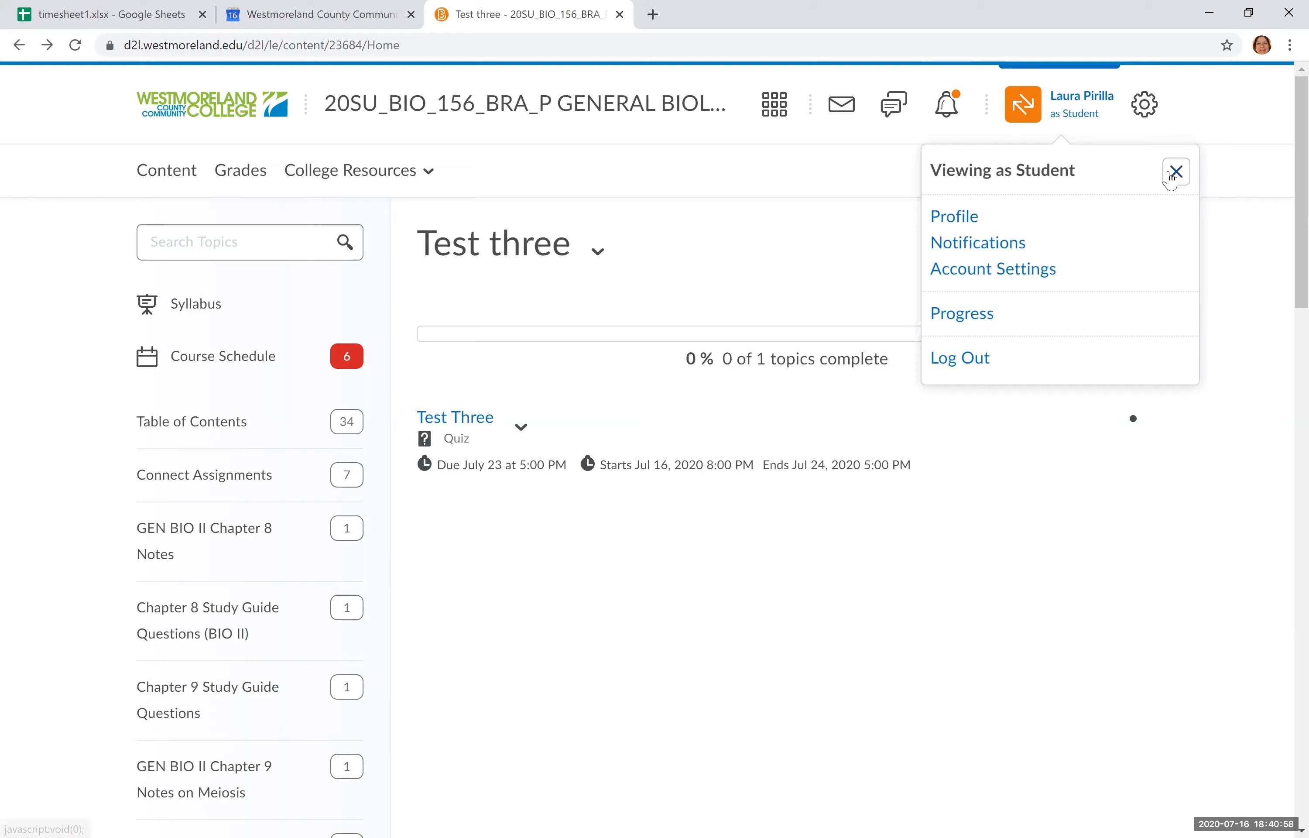